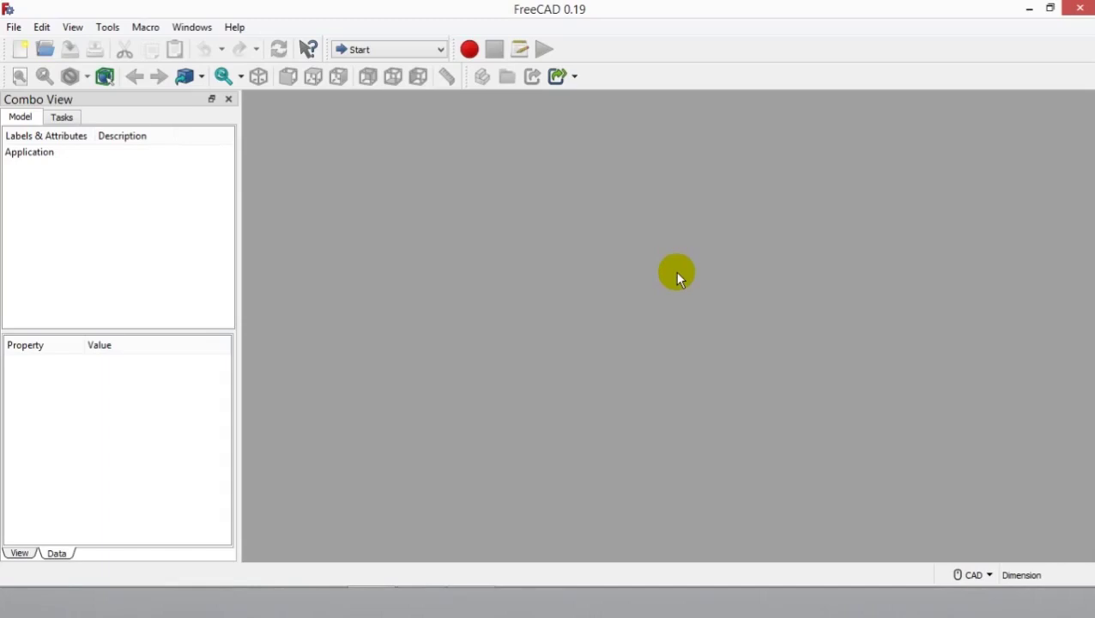
# Step: In the Addon Manager, check that the Assembly3 workbench shows as installed, then close the manager
pyautogui.click(111, 29)
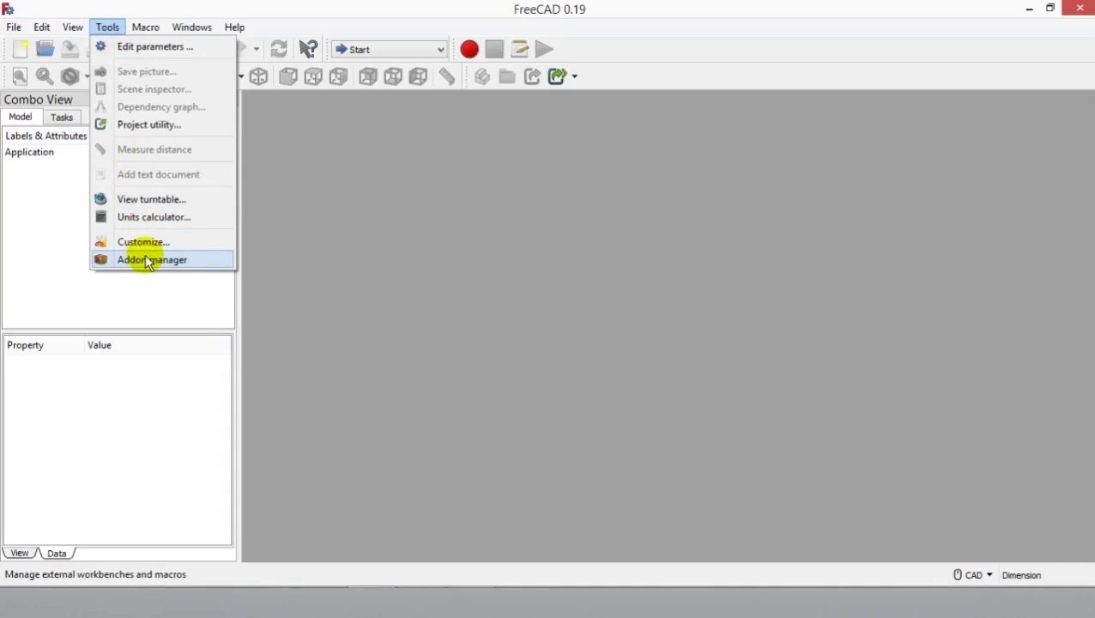
pyautogui.click(147, 260)
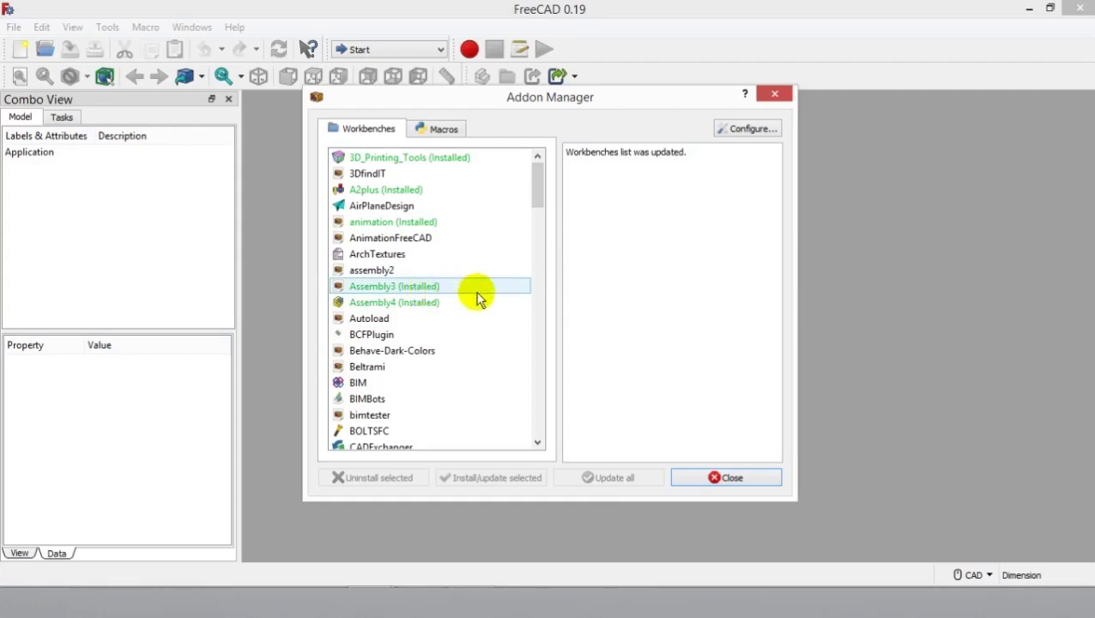
pyautogui.click(426, 291)
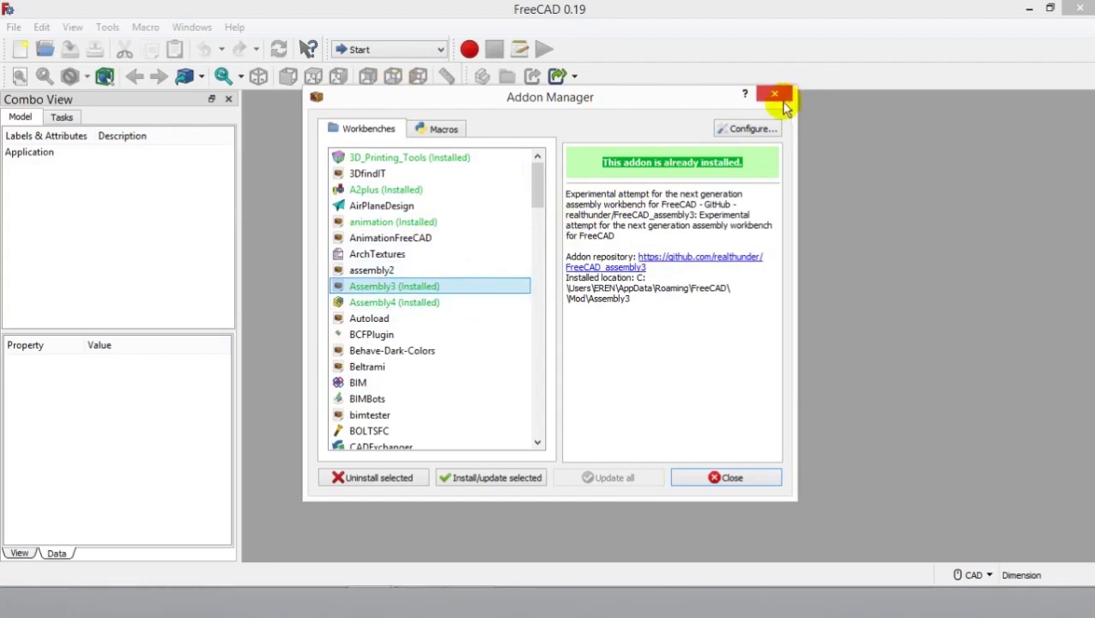
pyautogui.click(776, 92)
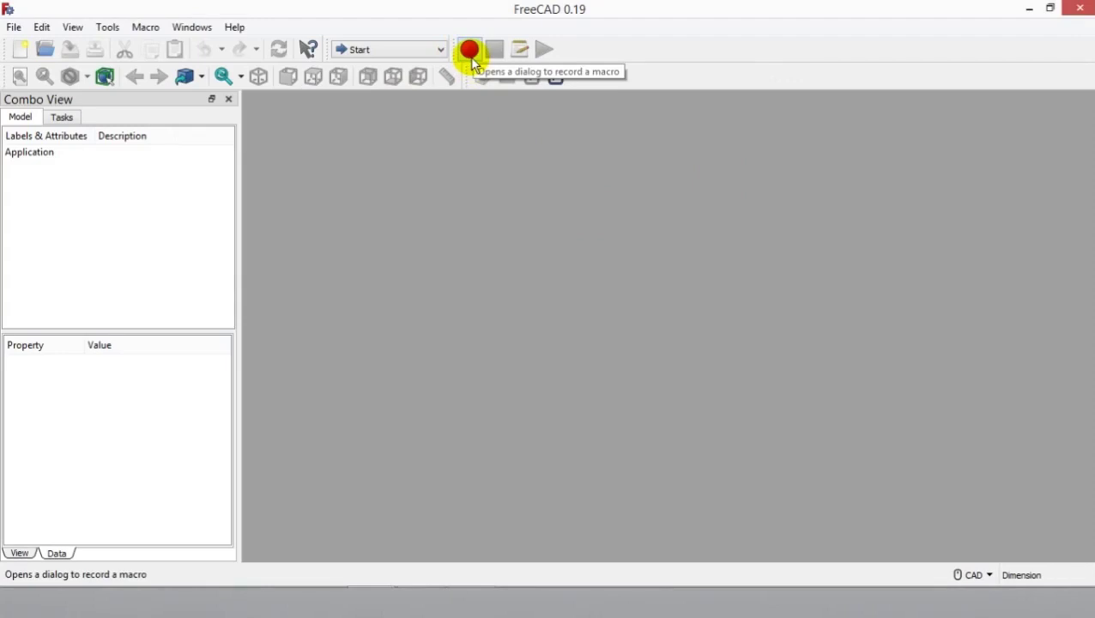
# Step: Browse the workbench list without switching, then view 'assembly 3 drawing.jpg' in the picture viewer
pyautogui.click(402, 51)
pyautogui.scroll(-2, 425, 206)
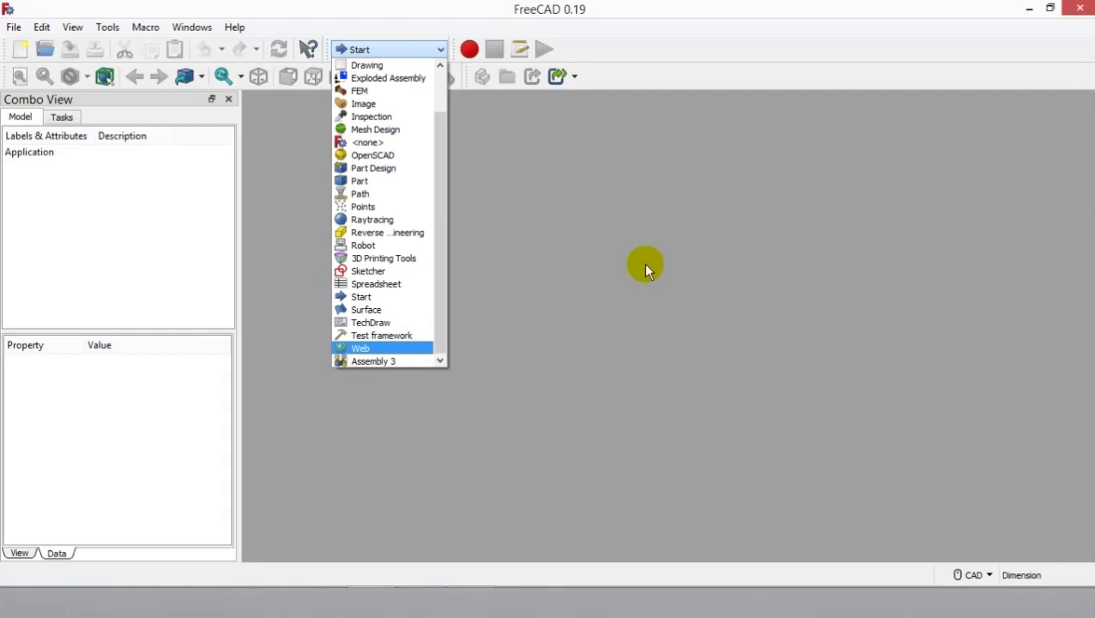
pyautogui.click(712, 290)
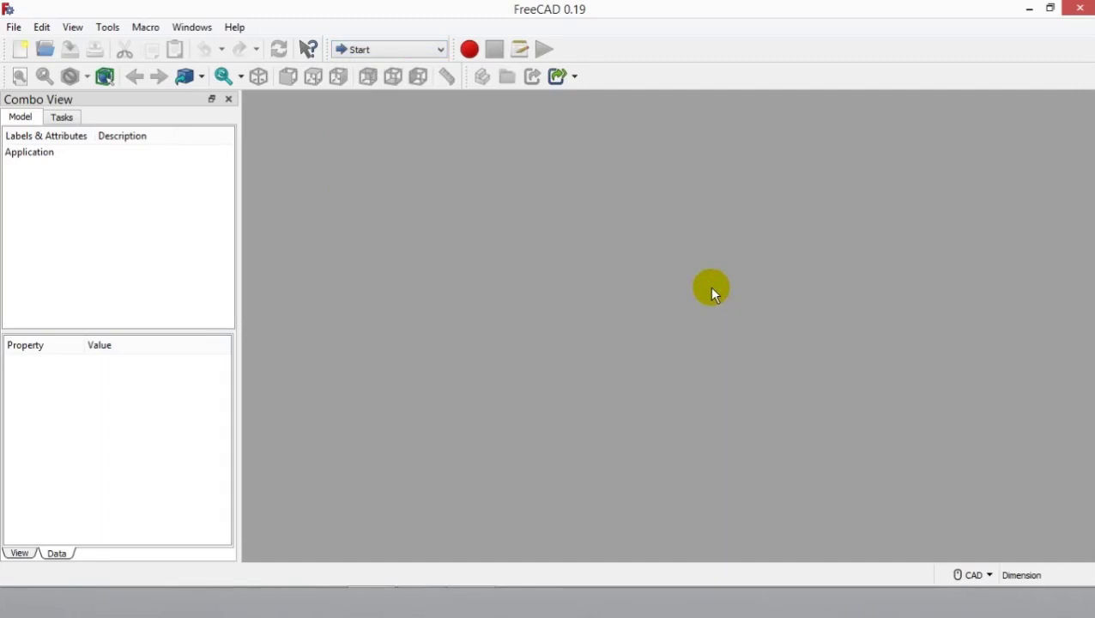
pyautogui.click(500, 602)
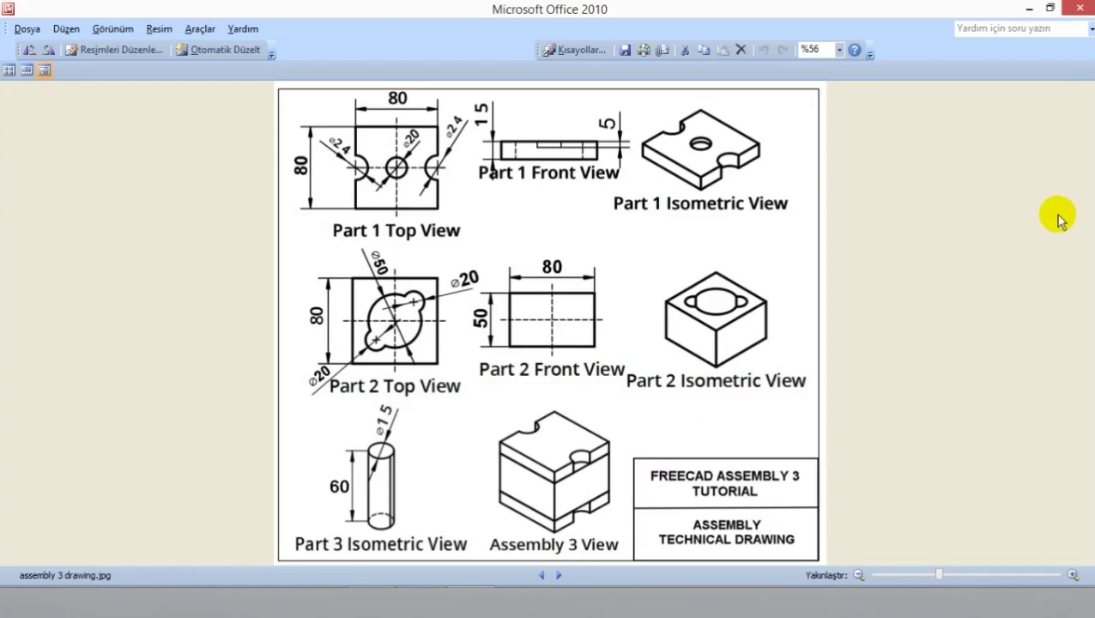
# Step: Toggle between the reference drawing and FreeCAD, ending with FreeCAD in front
pyautogui.click(370, 600)
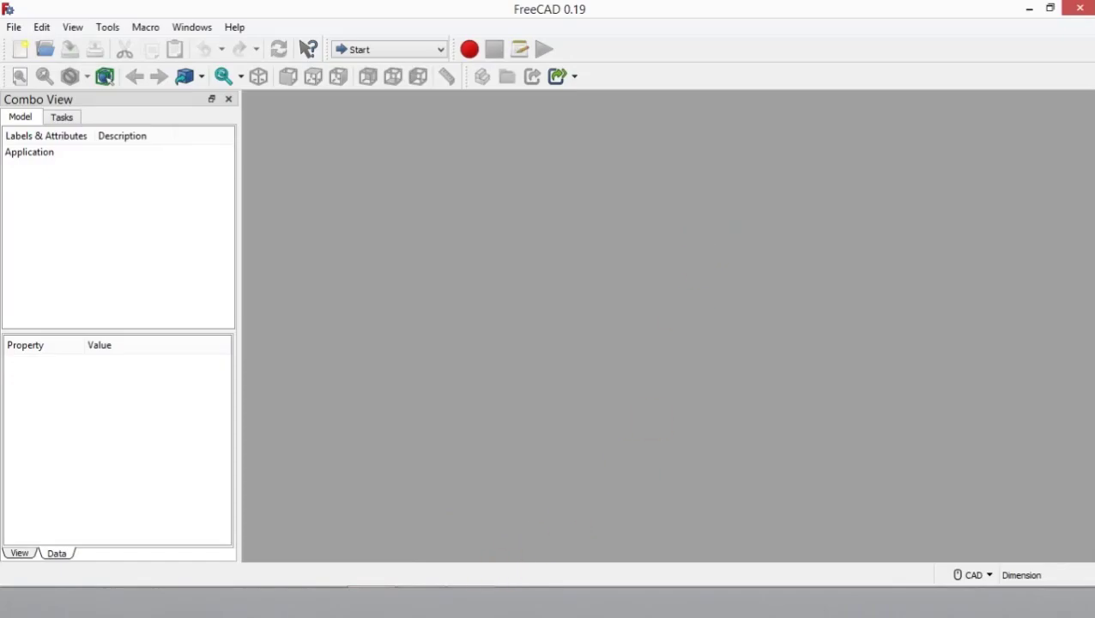
pyautogui.click(487, 599)
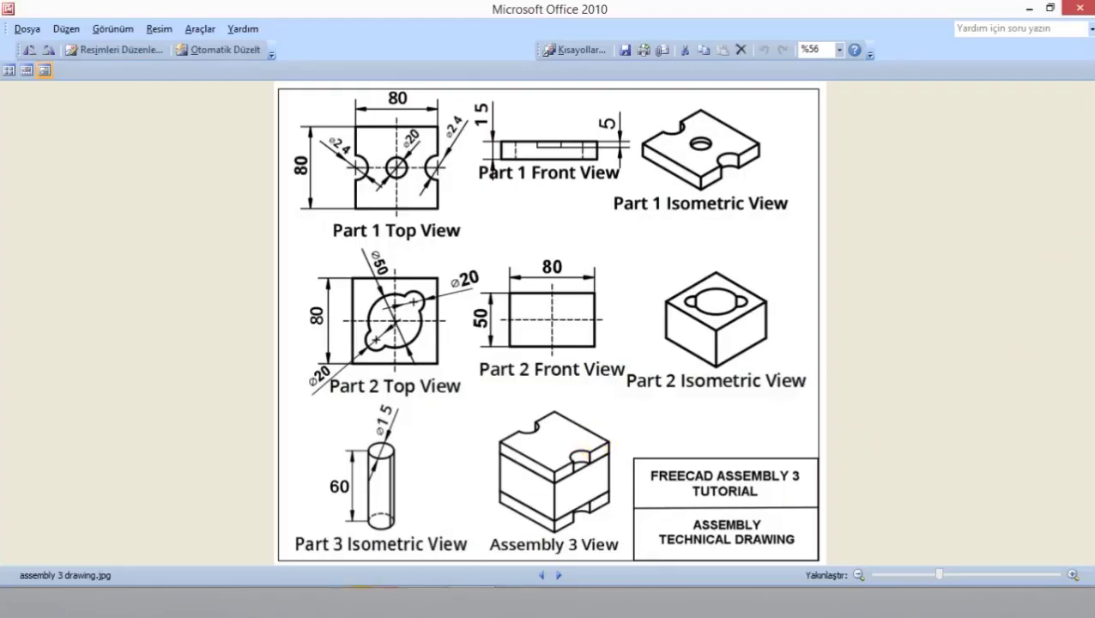
pyautogui.click(355, 601)
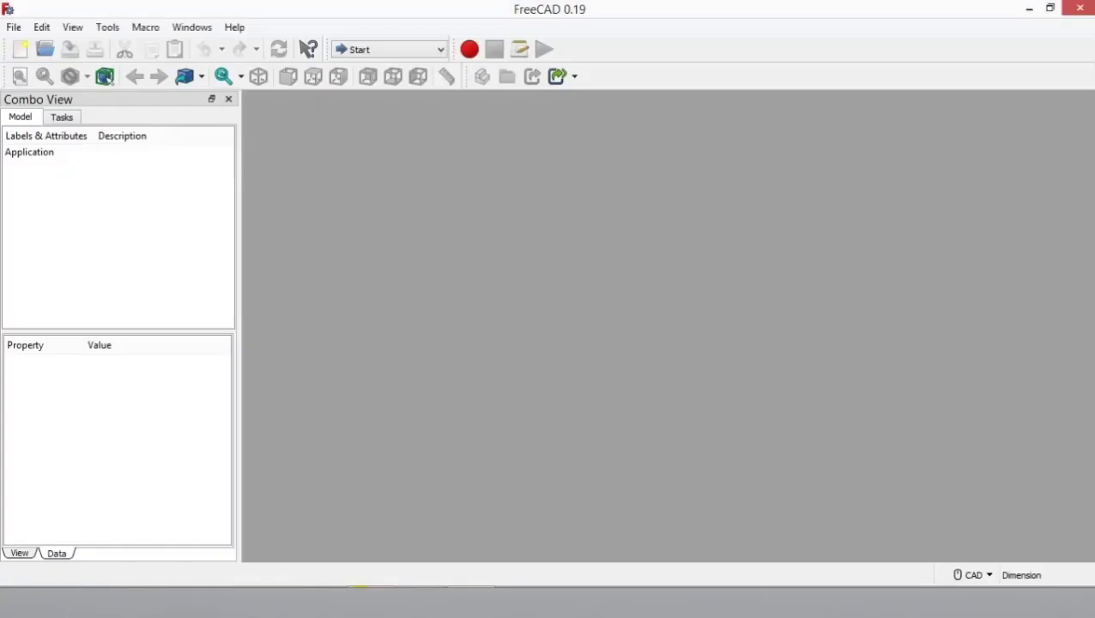
# Step: Switch to Part Design and create a new document with a sketch on XY_Plane
pyautogui.click(384, 50)
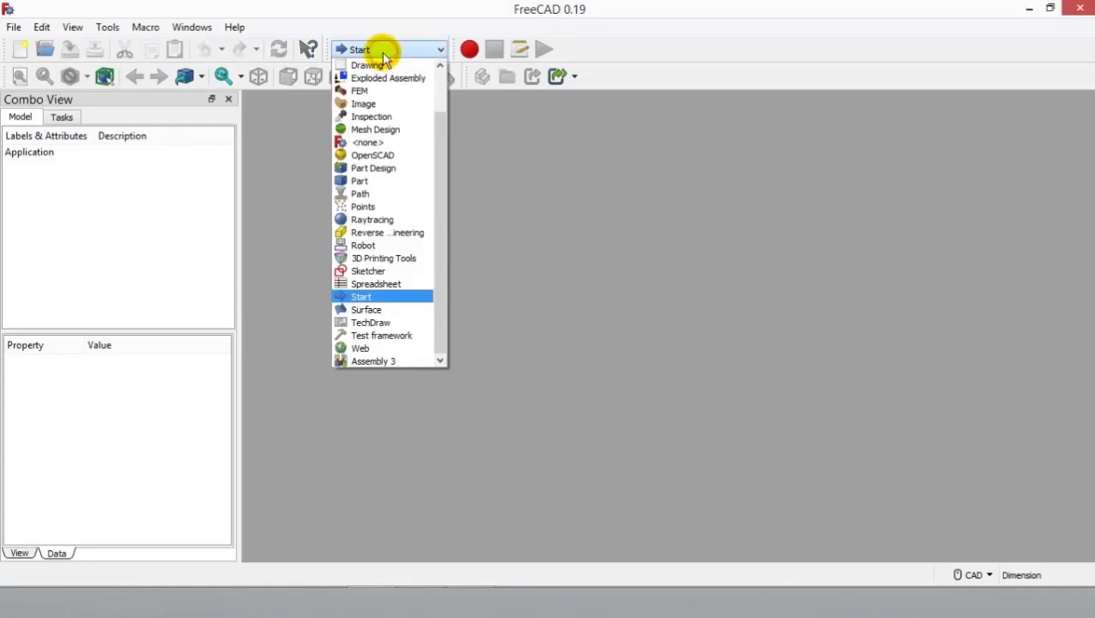
pyautogui.click(383, 167)
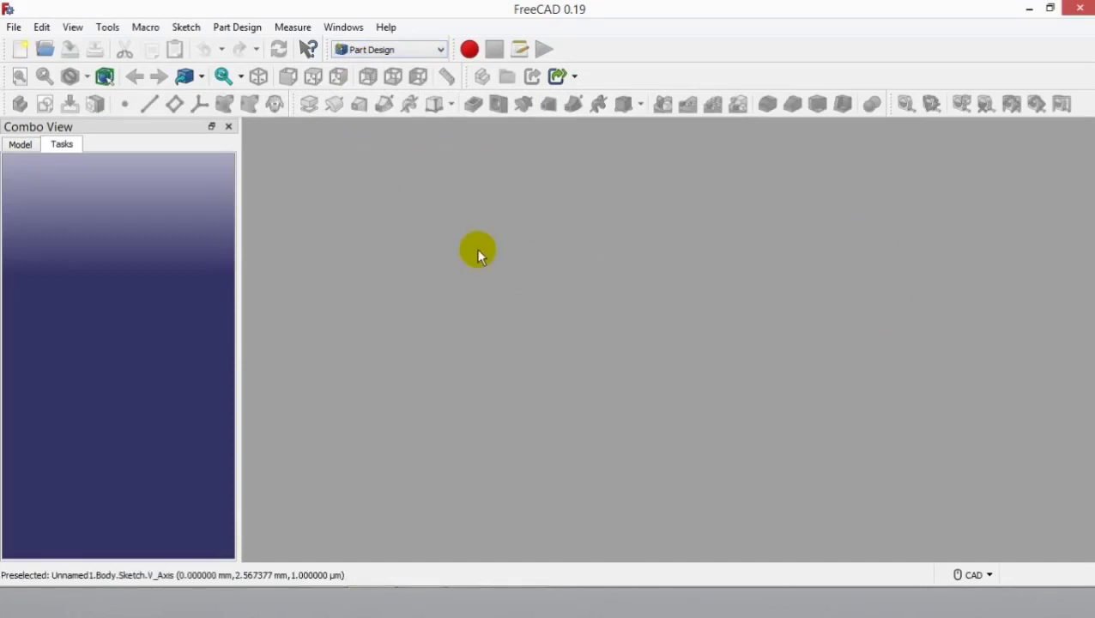
pyautogui.click(19, 49)
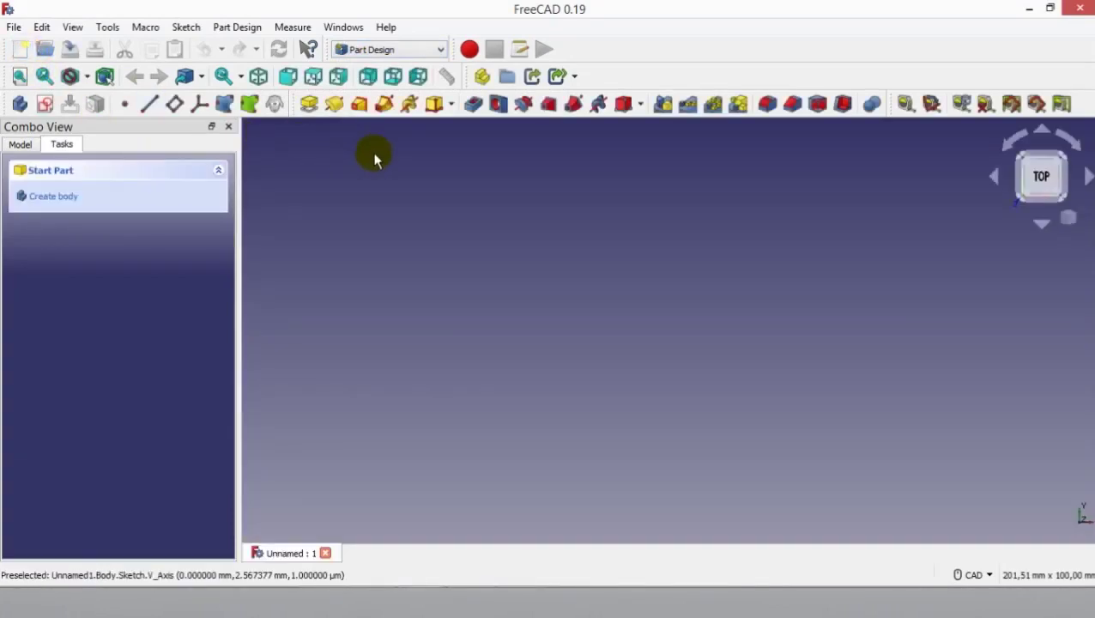
pyautogui.click(45, 103)
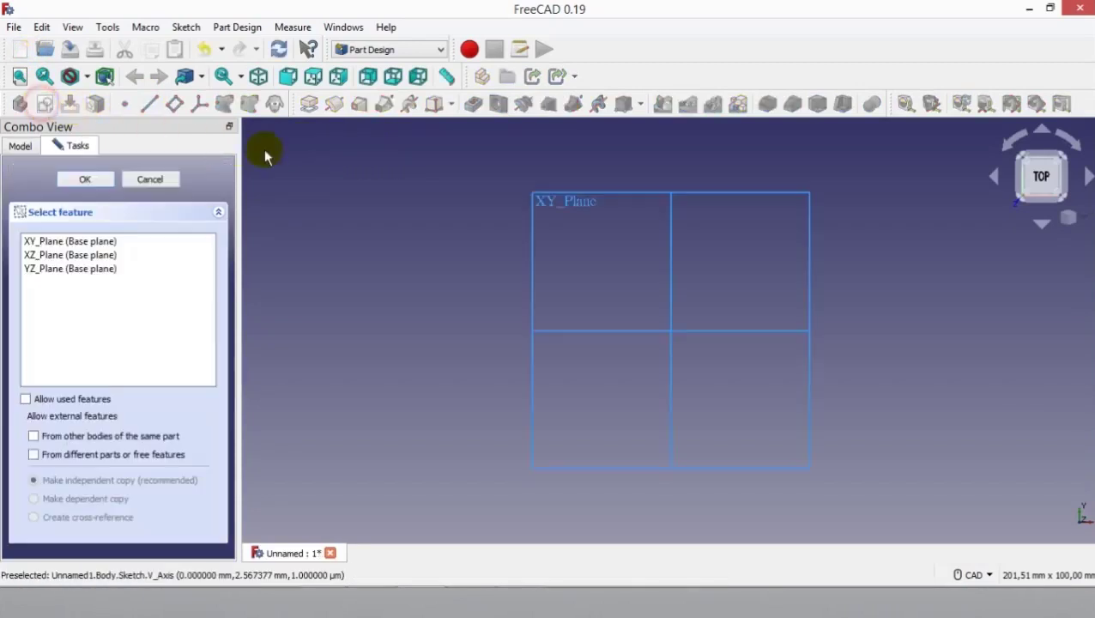
pyautogui.click(140, 243)
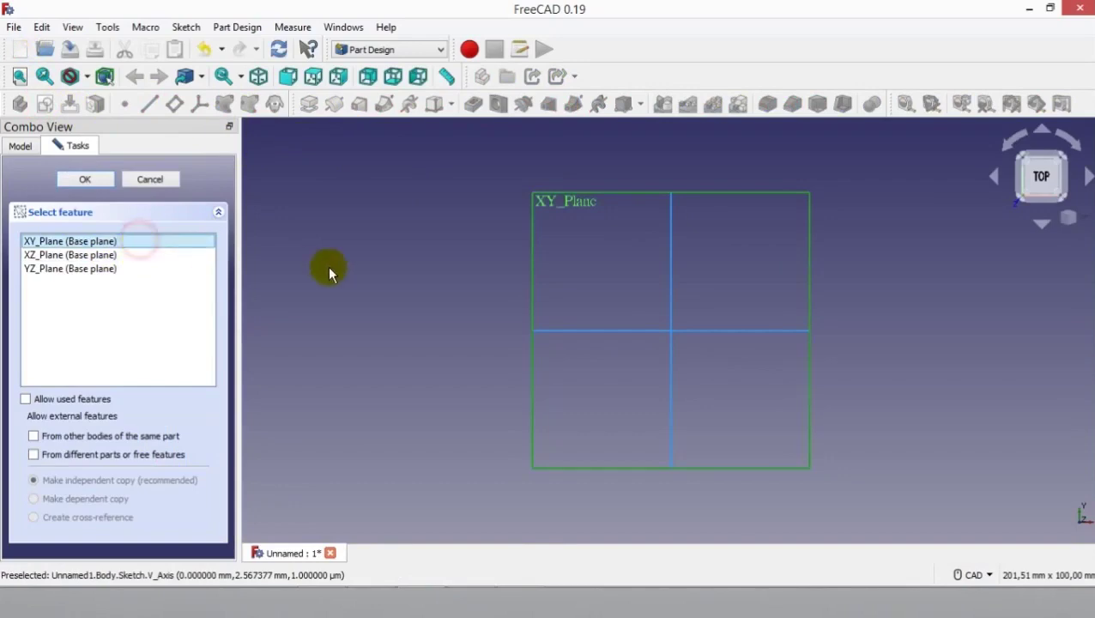
pyautogui.click(102, 178)
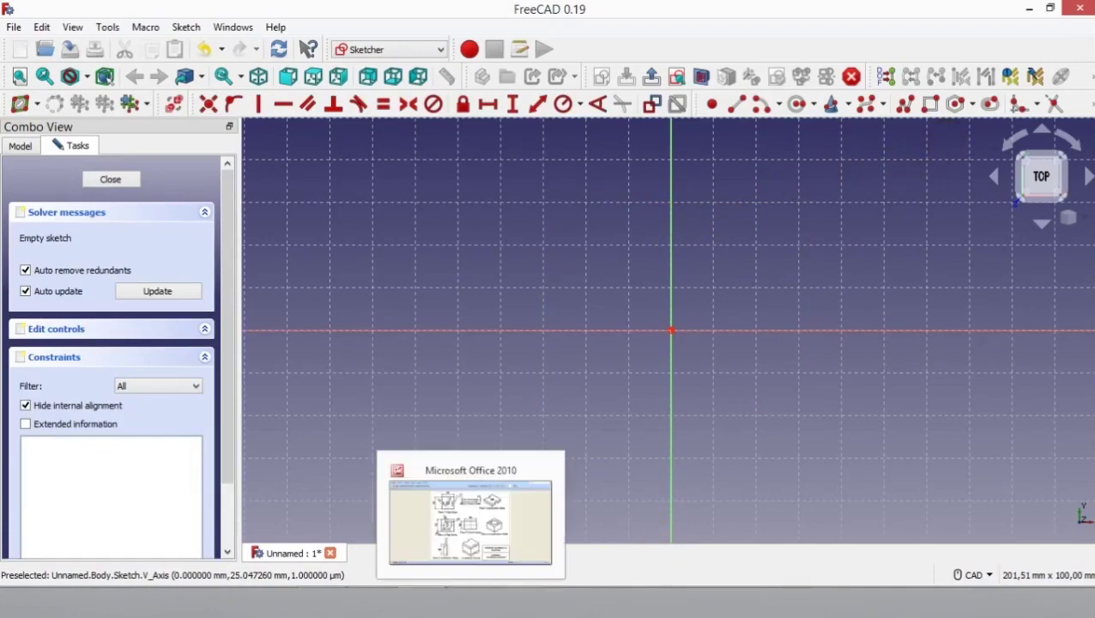
pyautogui.moveTo(470, 600)
pyautogui.click(519, 524)
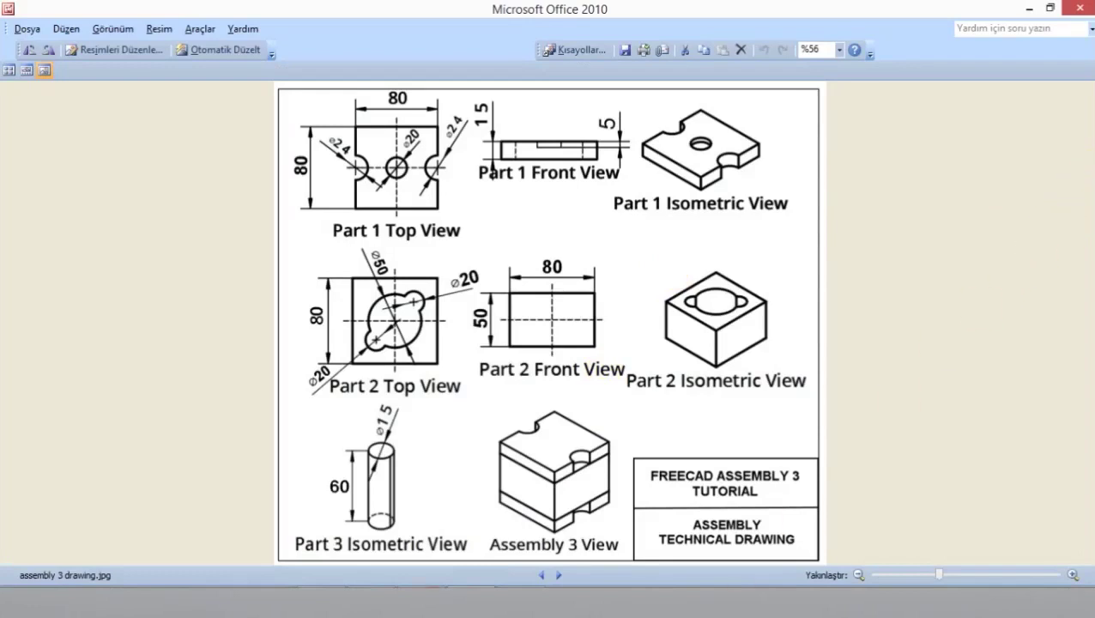
# Step: Return from the reference drawing to the empty XY_Plane sketch in FreeCAD
pyautogui.click(452, 587)
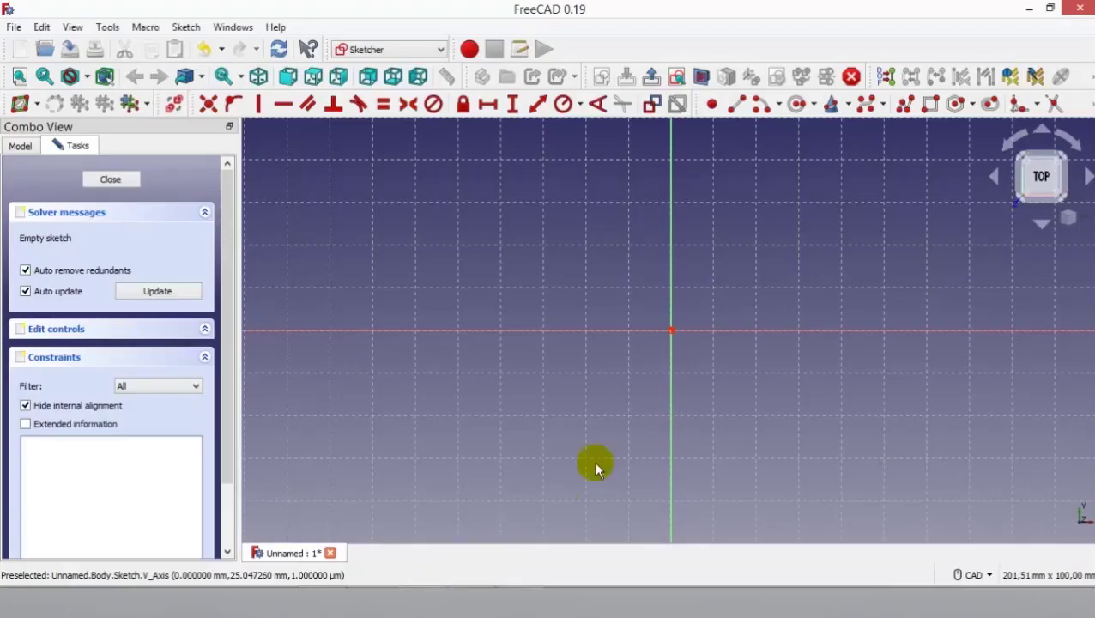
# Step: Draw a rectangle spanning the sketch origin
pyautogui.click(927, 112)
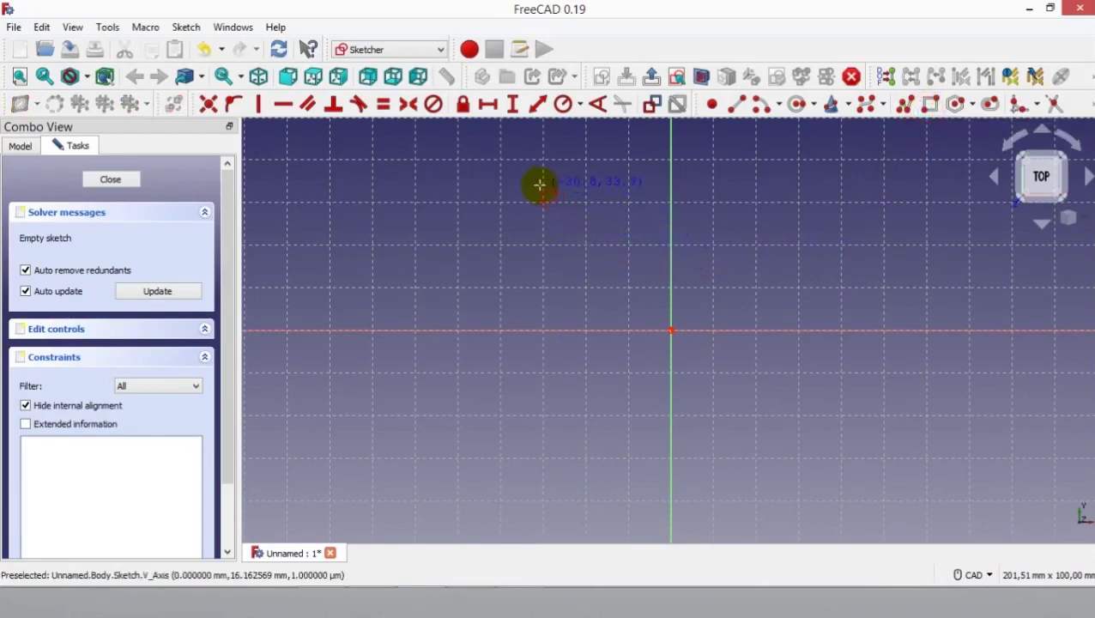
pyautogui.click(543, 202)
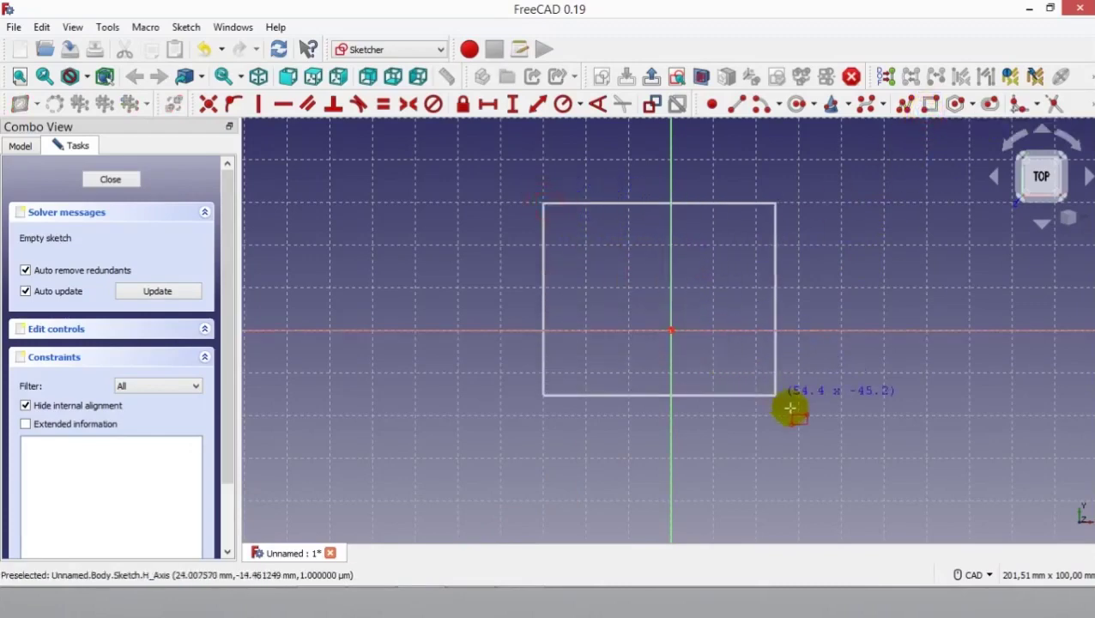
pyautogui.click(825, 455)
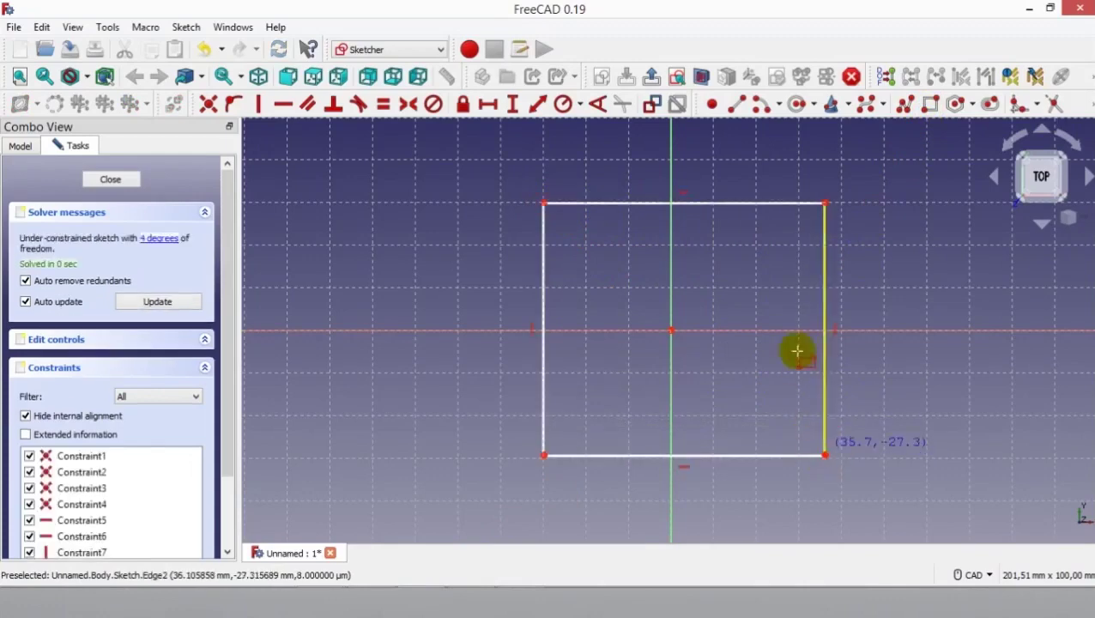
pyautogui.rightClick(491, 163)
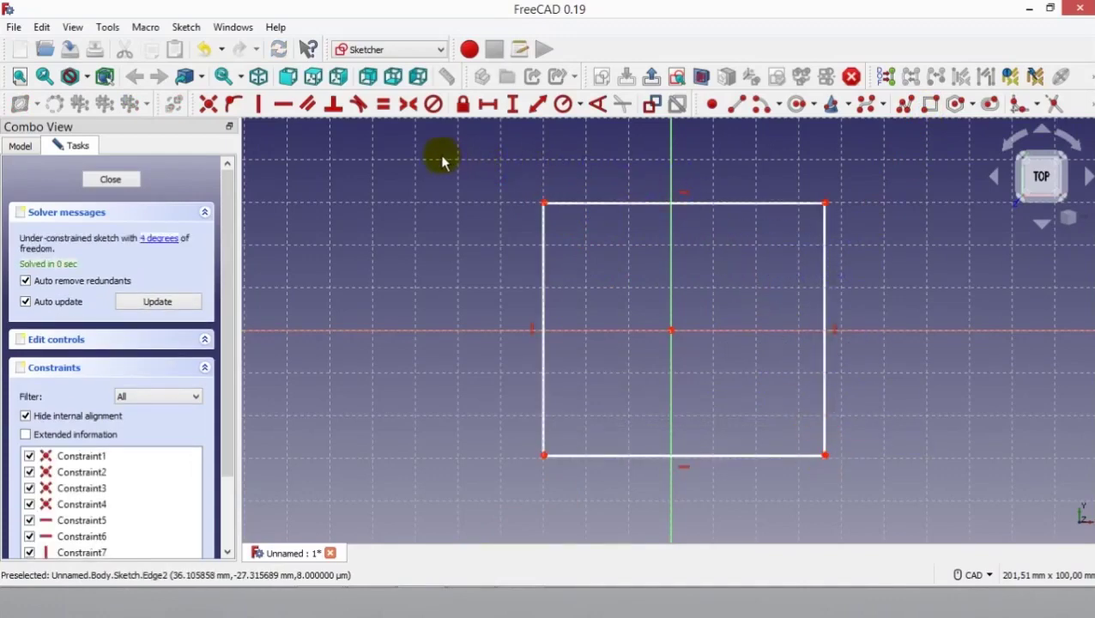
# Step: Make the rectangle's top-left and bottom-right corners symmetric about the origin
pyautogui.click(408, 104)
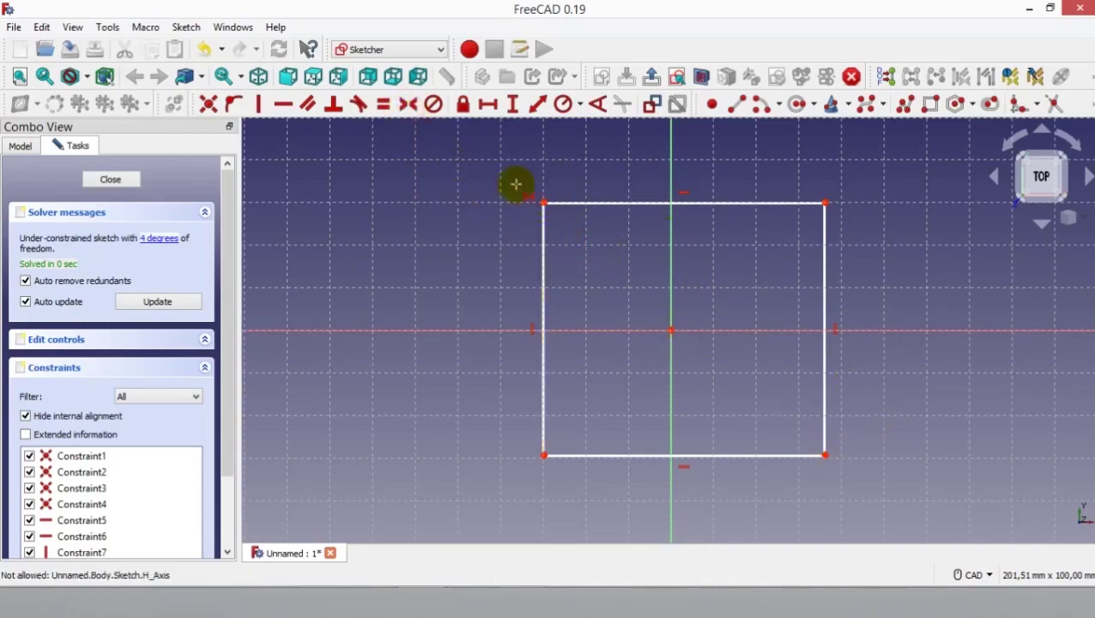
pyautogui.click(824, 455)
pyautogui.click(543, 204)
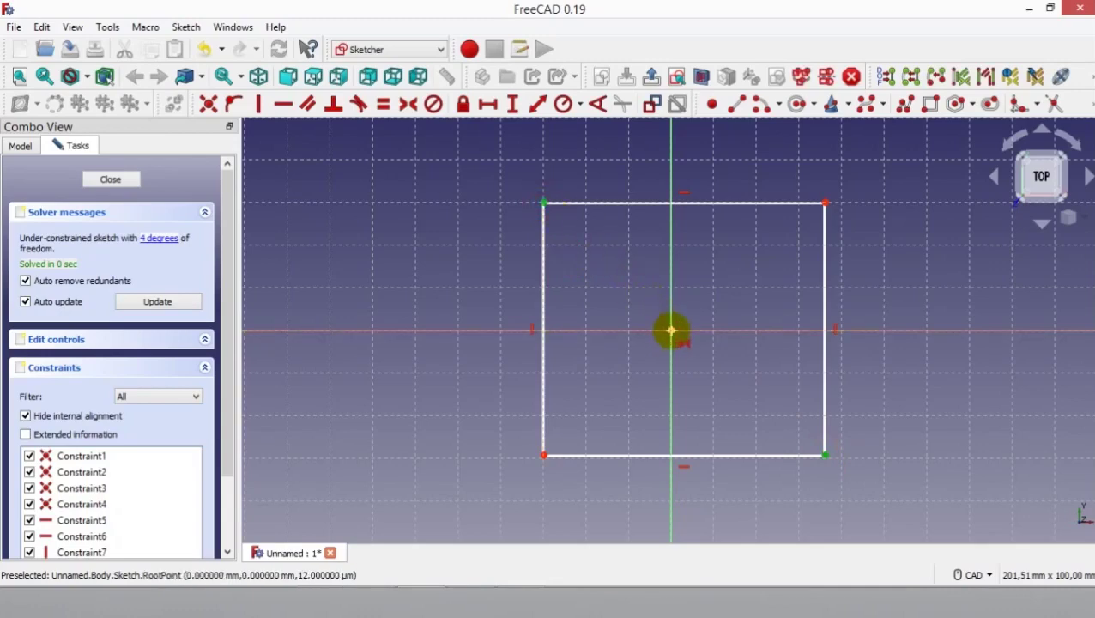
pyautogui.click(671, 331)
pyautogui.press('s')
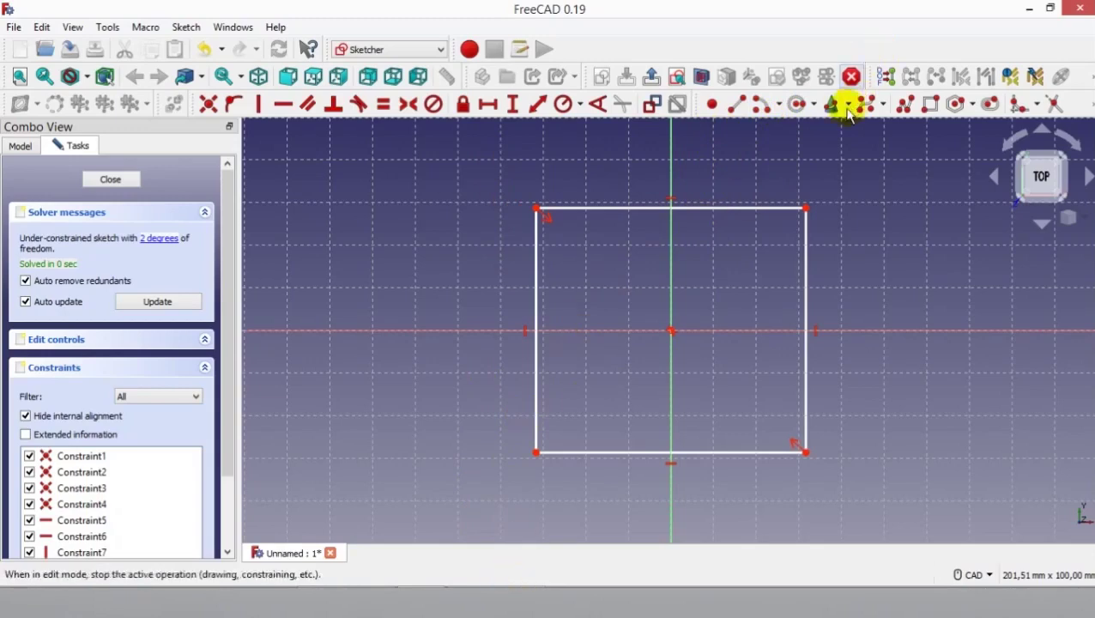
pyautogui.click(798, 104)
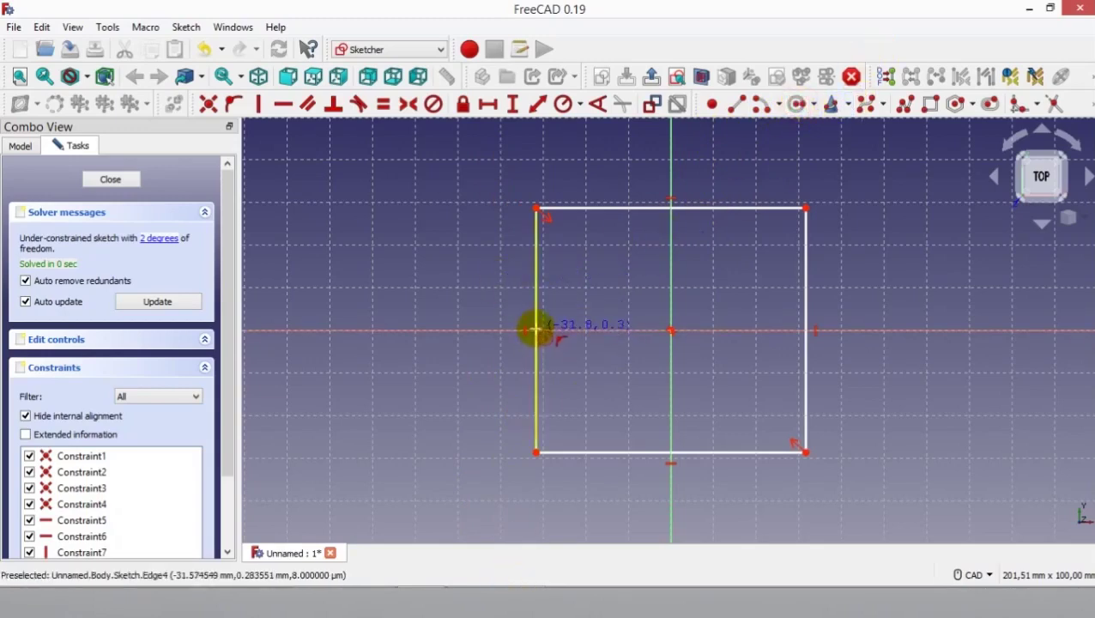
# Step: Draw circles centred on the rectangle's left and right edges
pyautogui.click(535, 329)
pyautogui.click(559, 343)
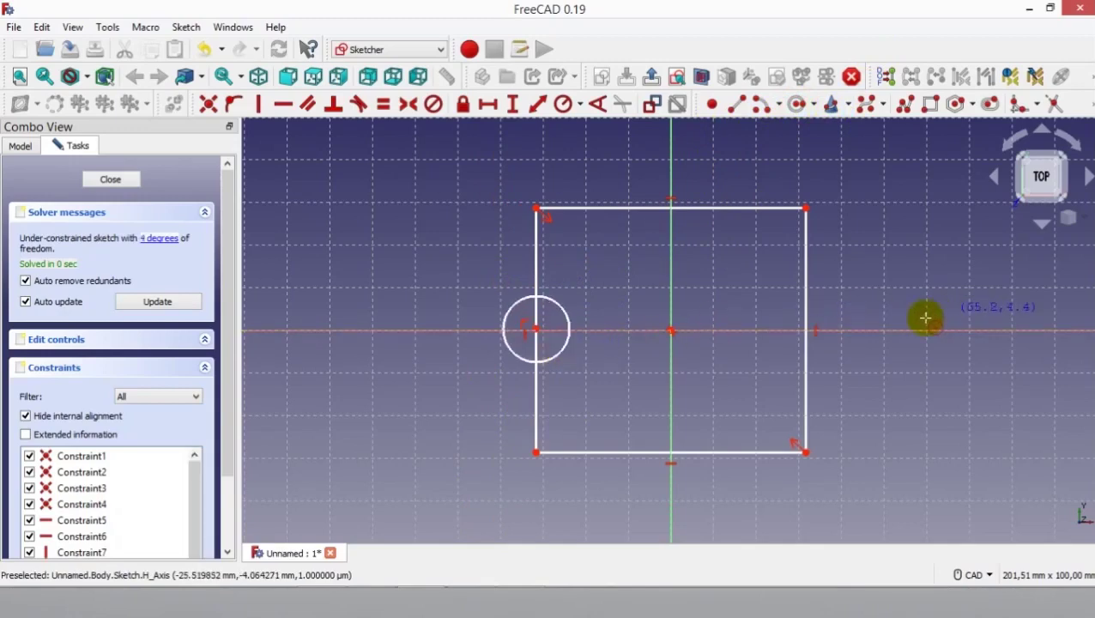
pyautogui.click(805, 330)
pyautogui.click(824, 353)
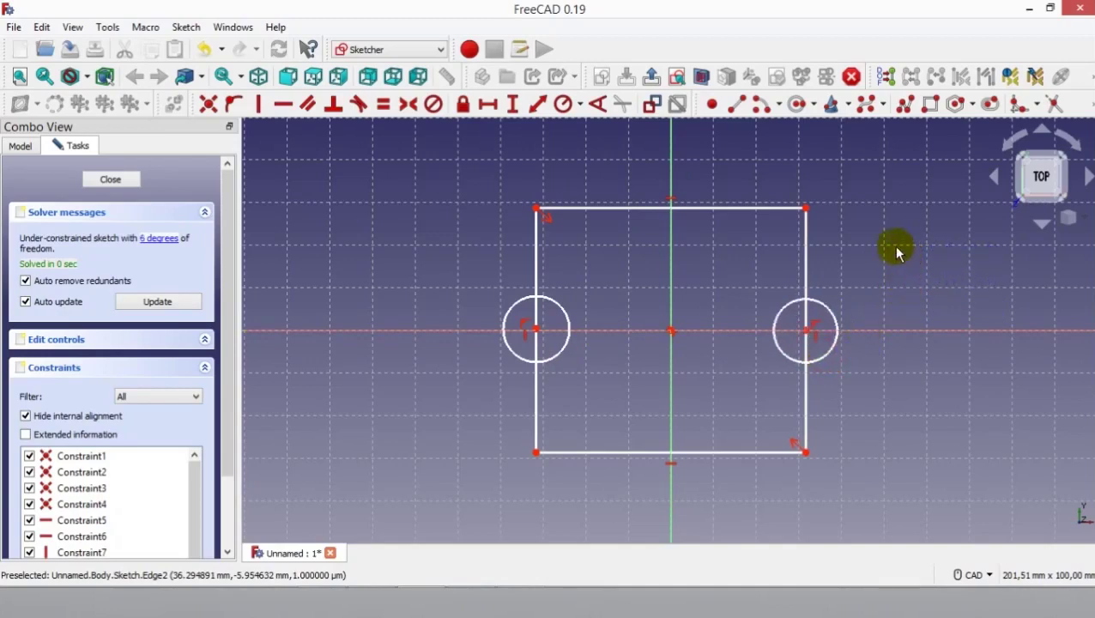
# Step: Trim the edge pieces inside each circle and the circles' outer halves into half-round notches
pyautogui.click(1053, 104)
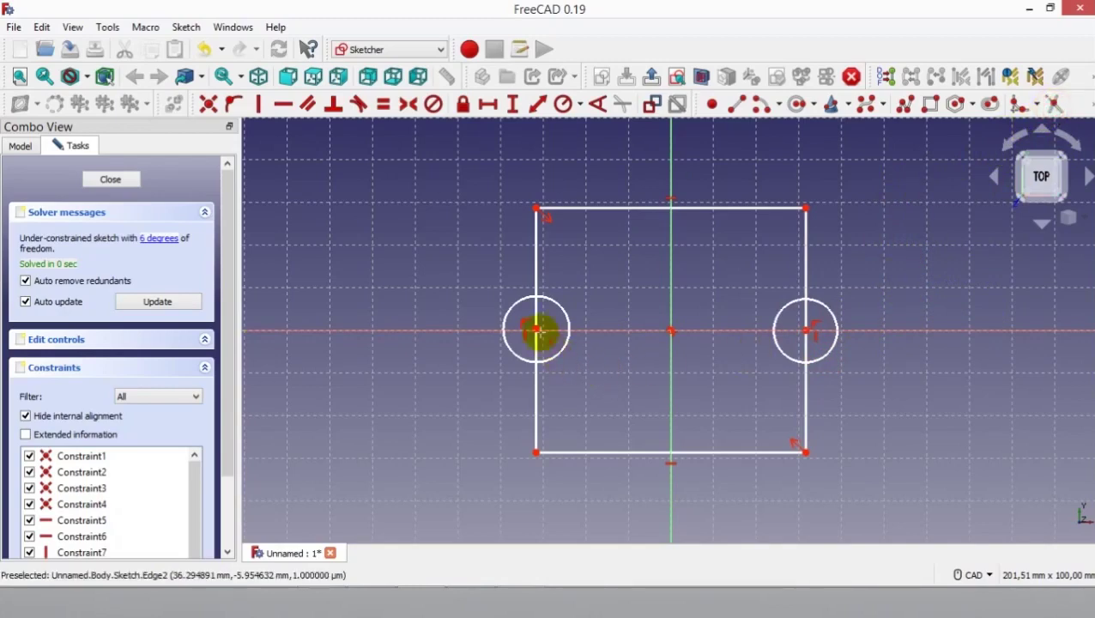
pyautogui.click(535, 314)
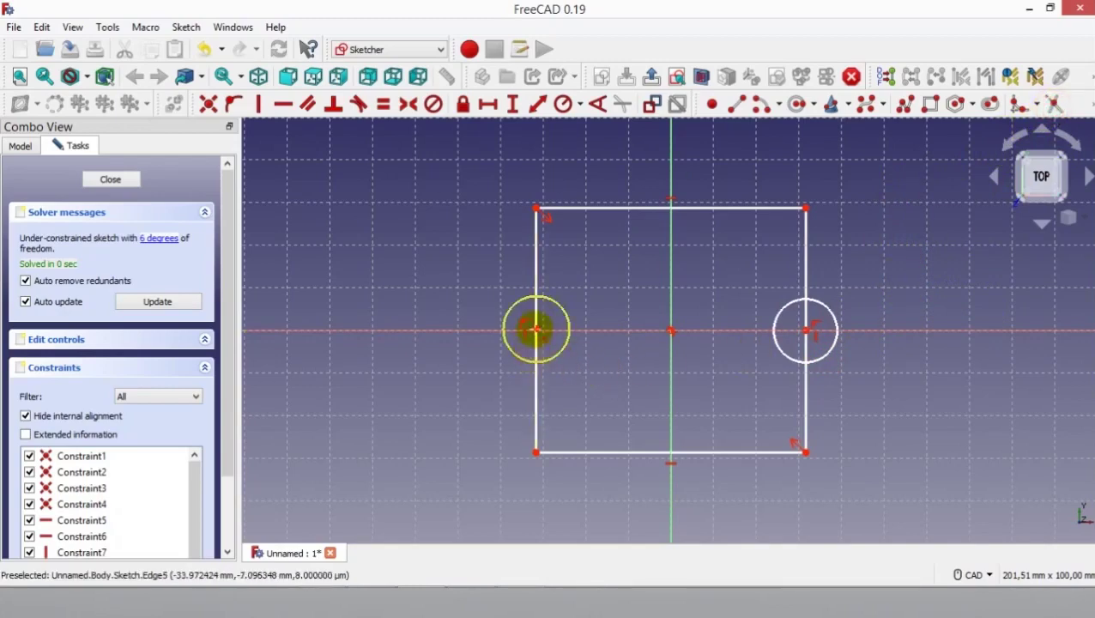
pyautogui.click(538, 344)
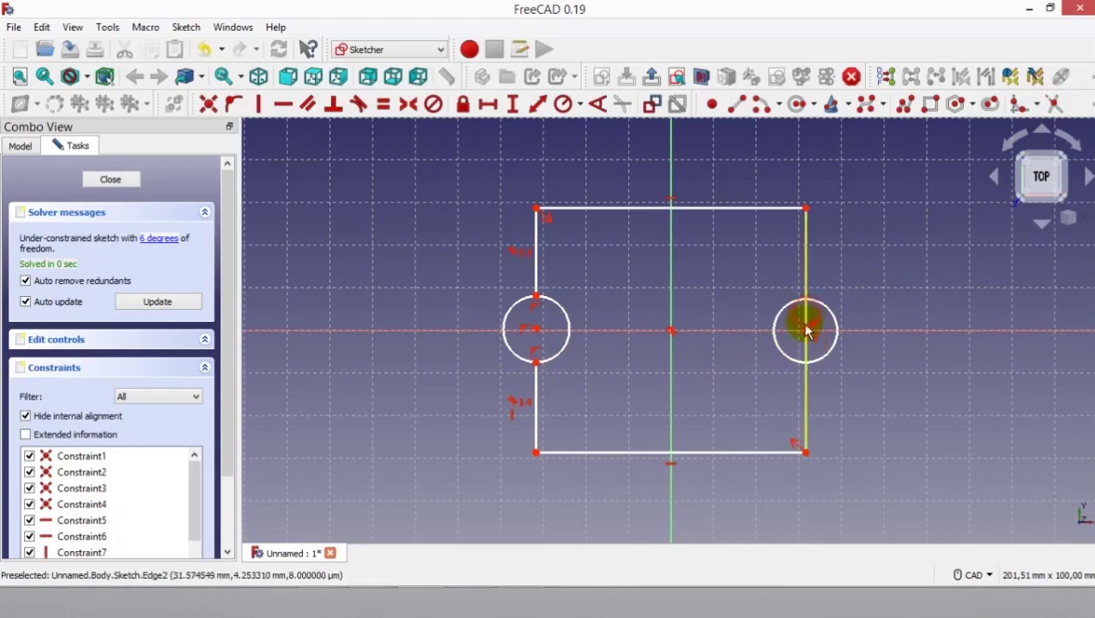
pyautogui.click(805, 336)
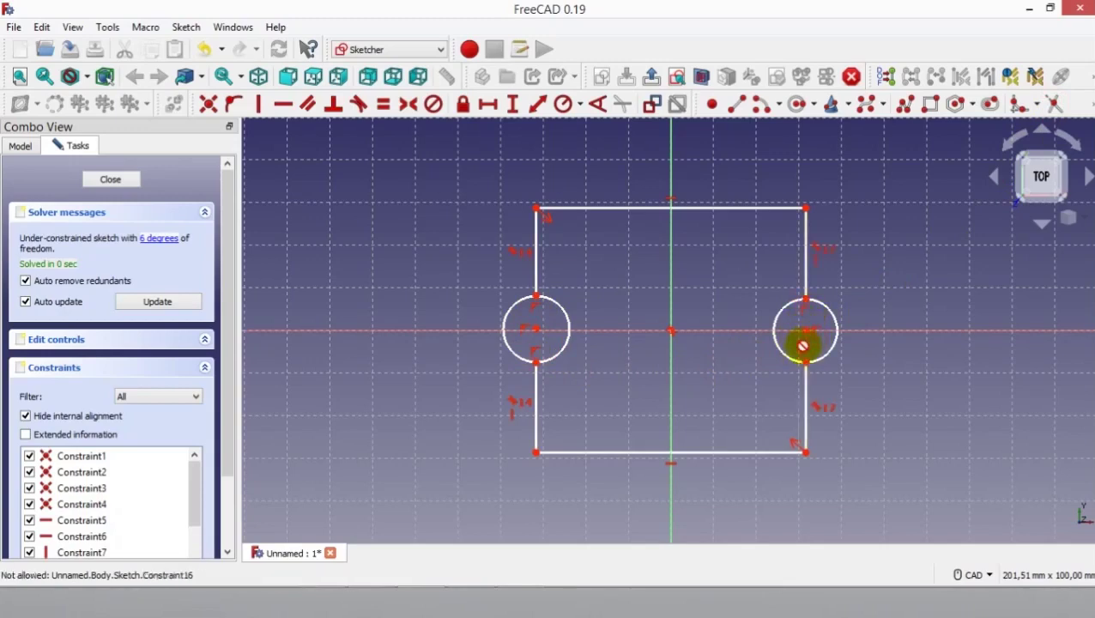
pyautogui.click(505, 323)
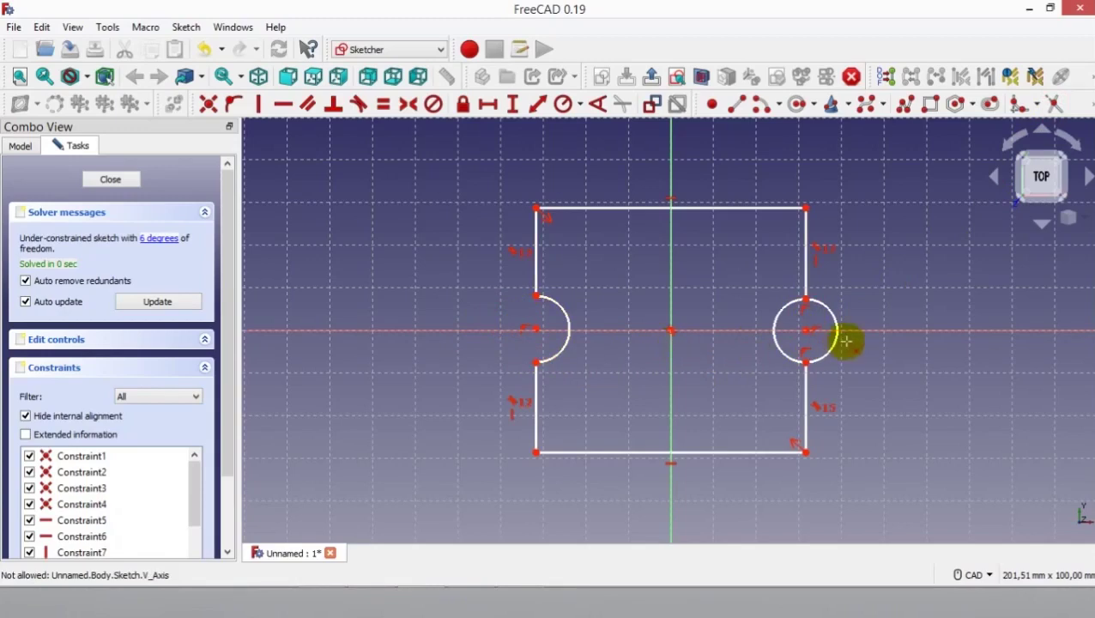
pyautogui.click(832, 316)
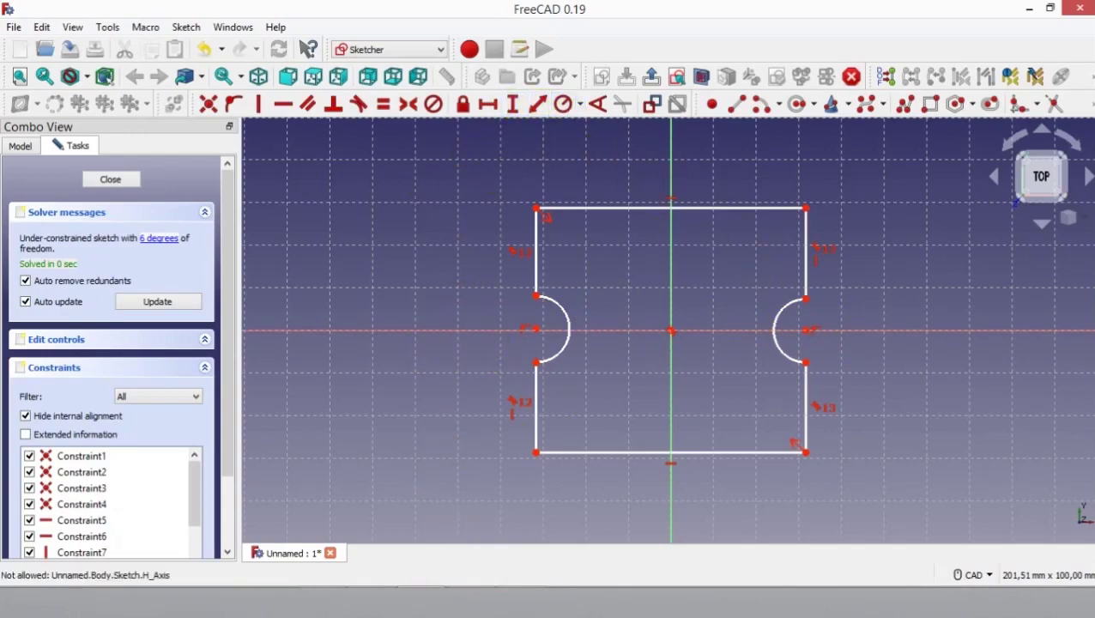
pyautogui.click(506, 513)
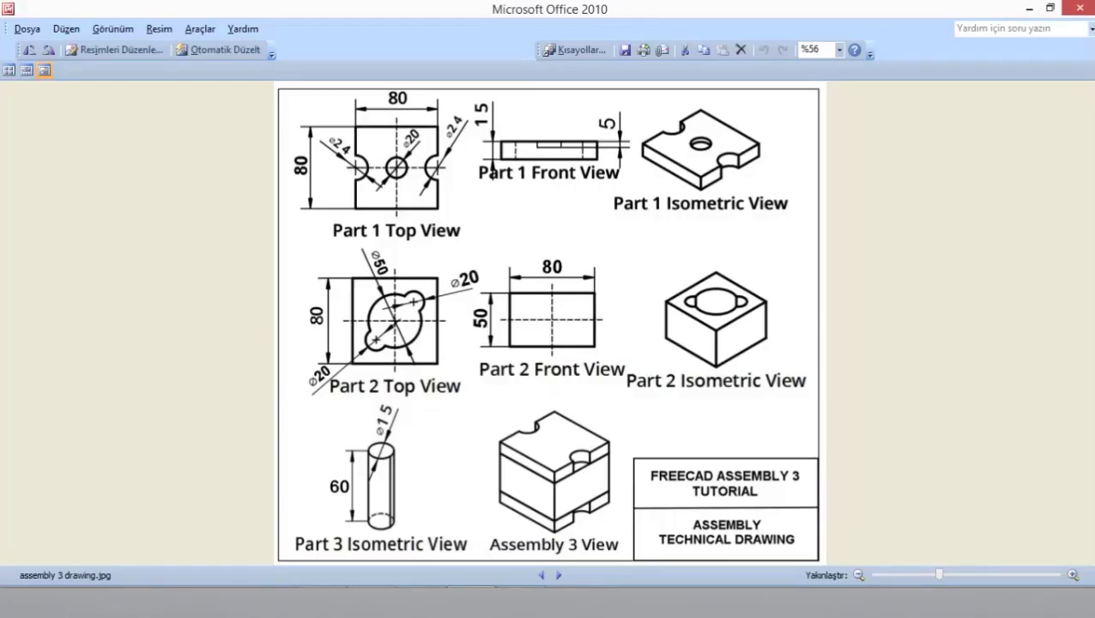
pyautogui.hotkey('alt', 'Tab')
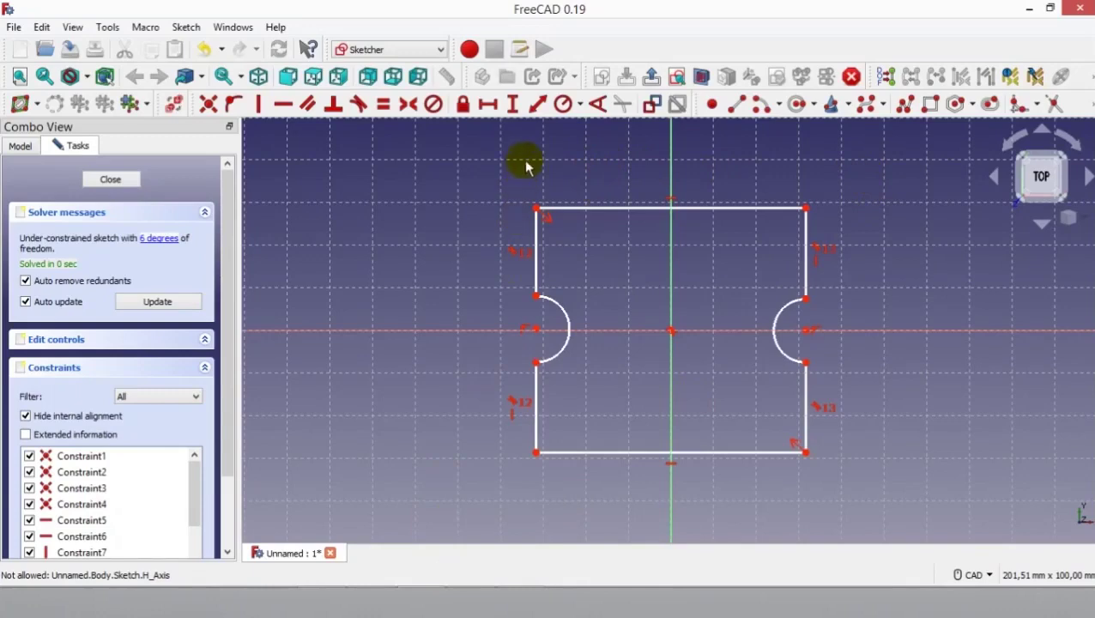
# Step: Dimension the plate to 80 mm wide (top edge) and 80 mm tall (right side)
pyautogui.click(534, 107)
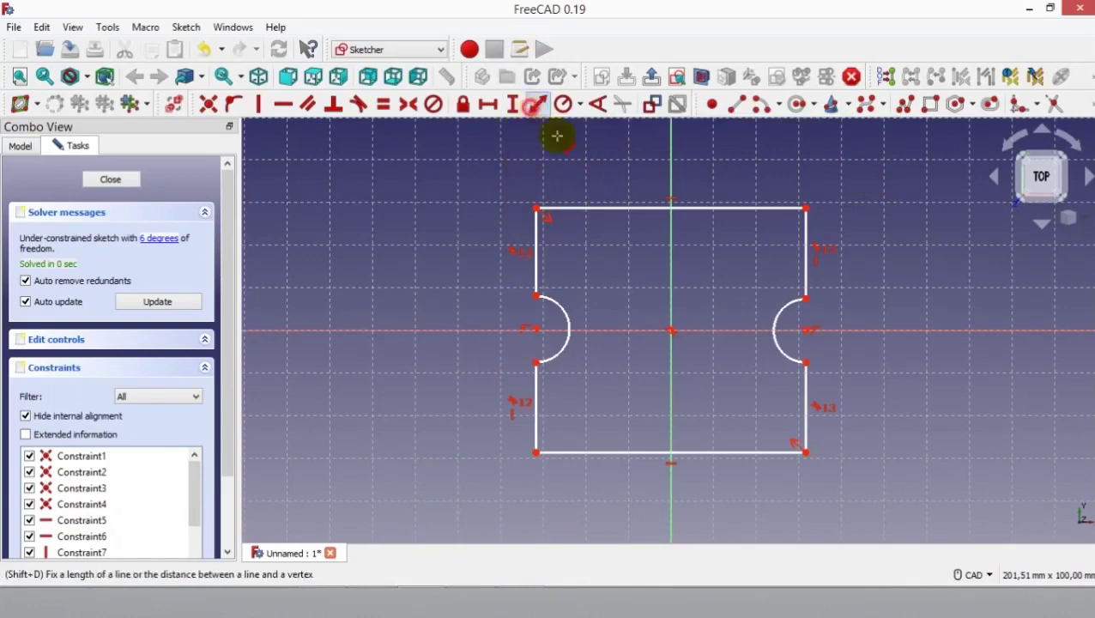
pyautogui.click(626, 206)
pyautogui.write('80')
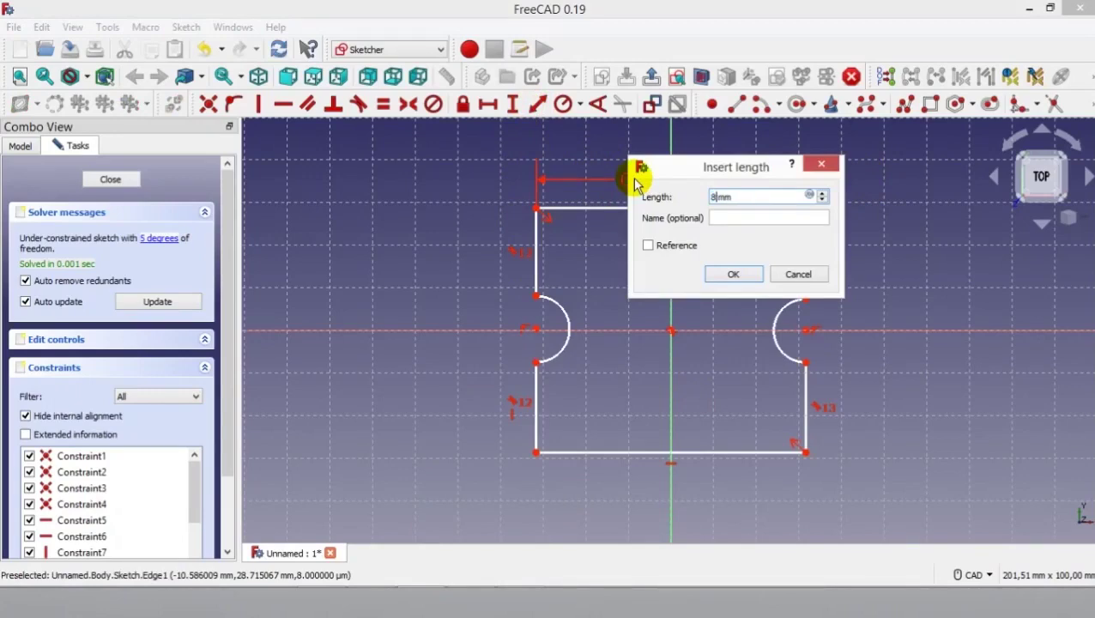
pyautogui.click(724, 274)
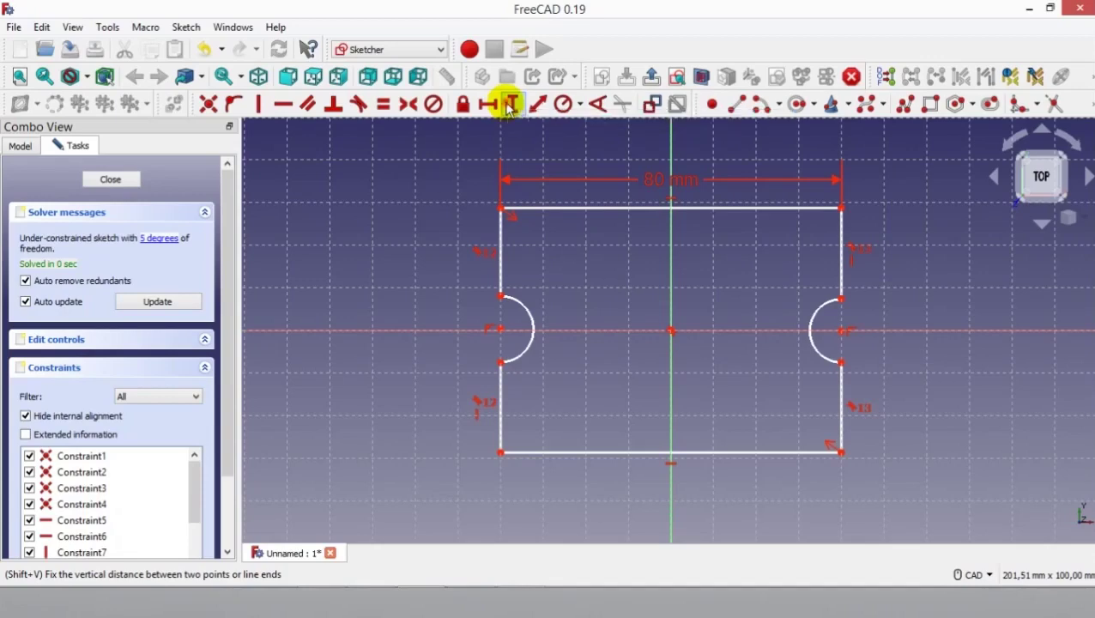
pyautogui.click(841, 208)
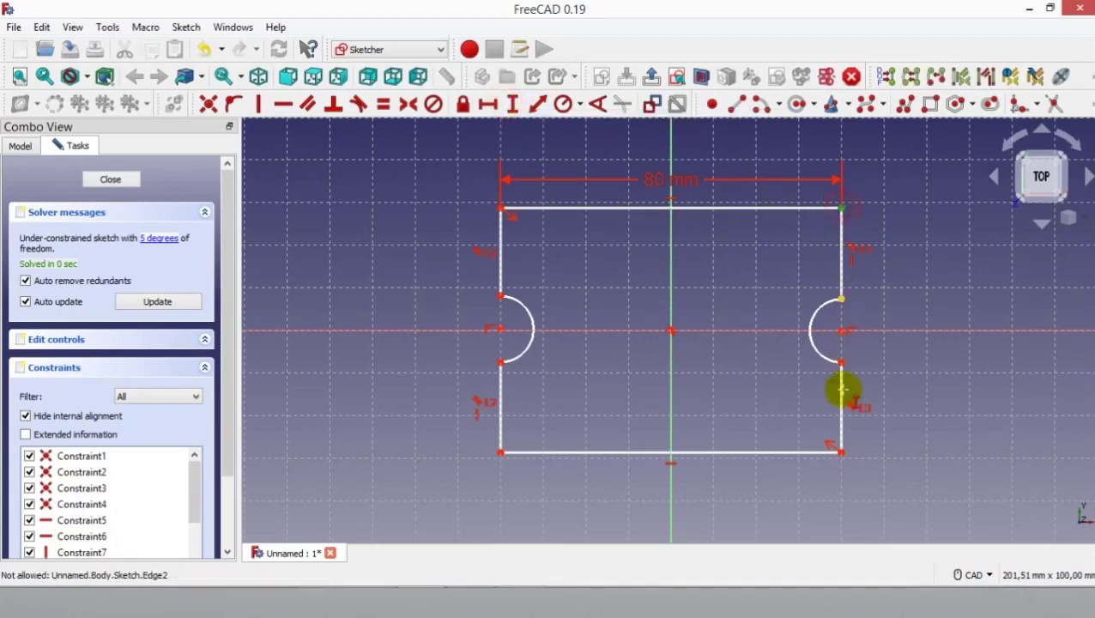
pyautogui.click(843, 454)
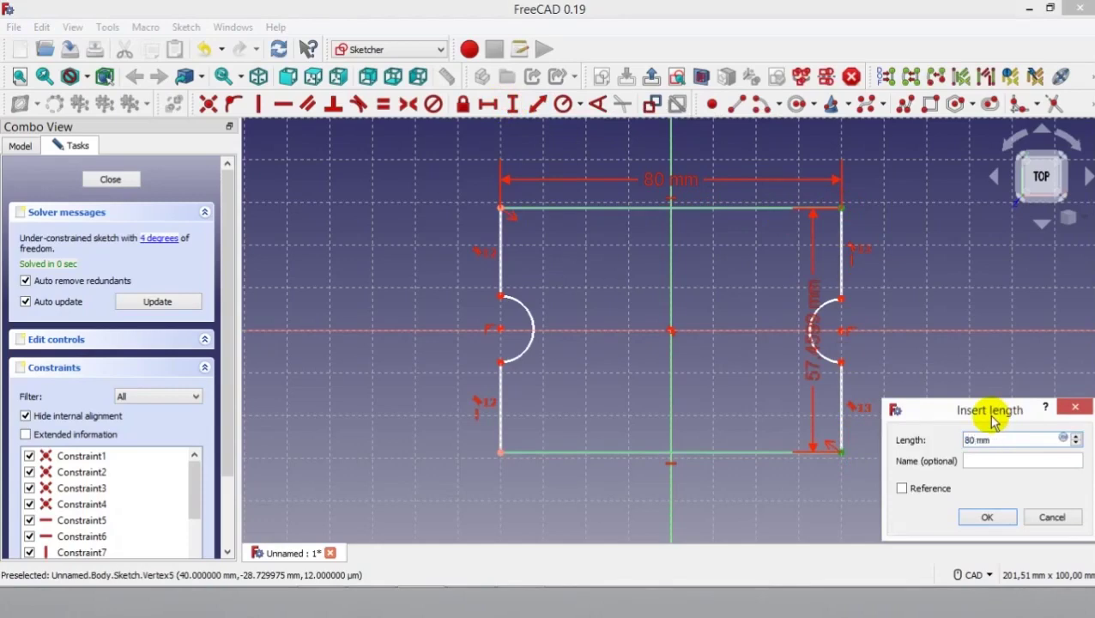
pyautogui.click(1003, 517)
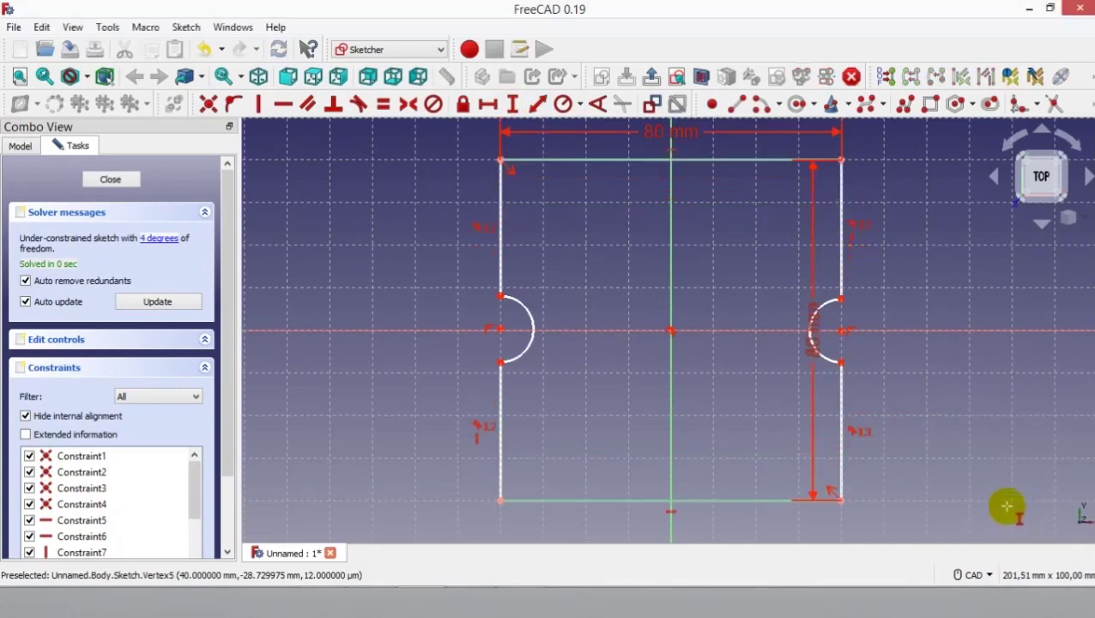
pyautogui.hotkey('alt', 'Tab')
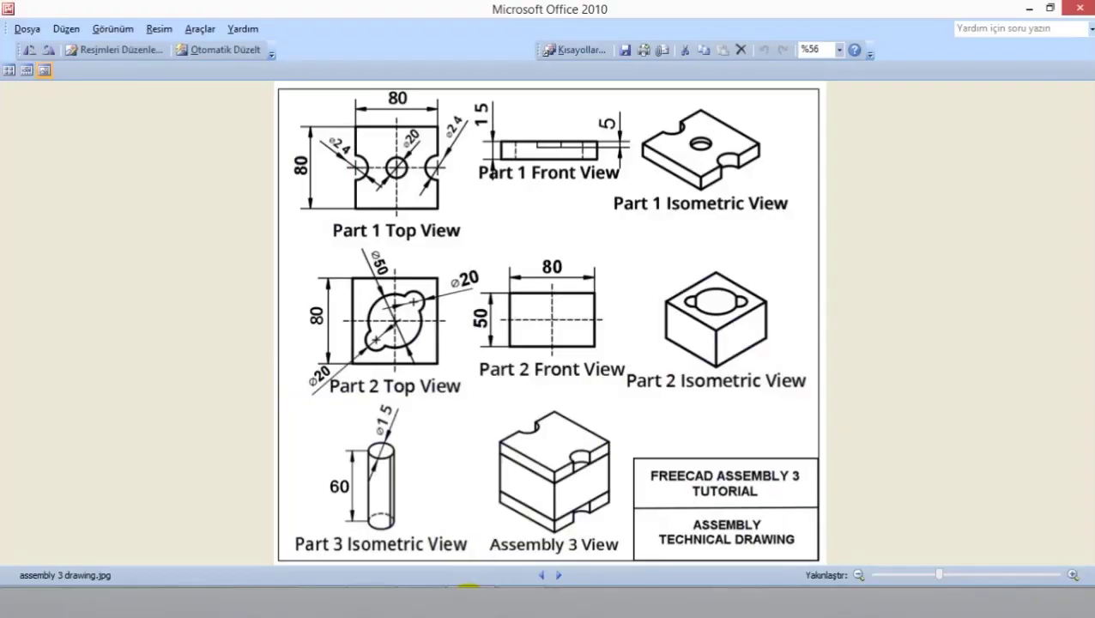
# Step: Constrain the left and right notch arcs to 24 mm diameter each
pyautogui.click(468, 588)
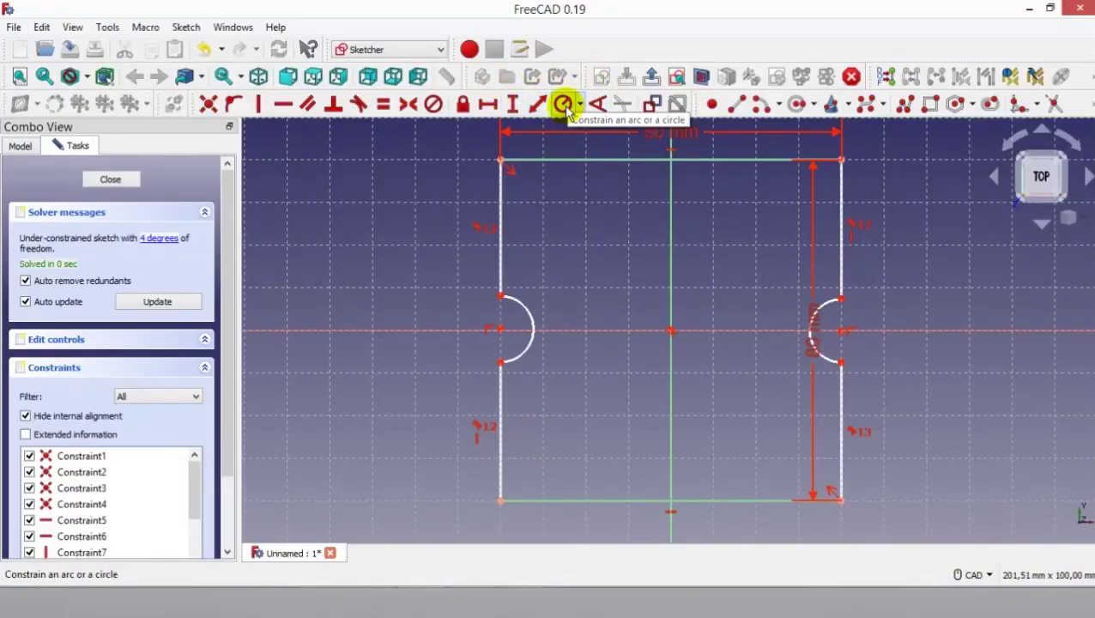
pyautogui.click(485, 583)
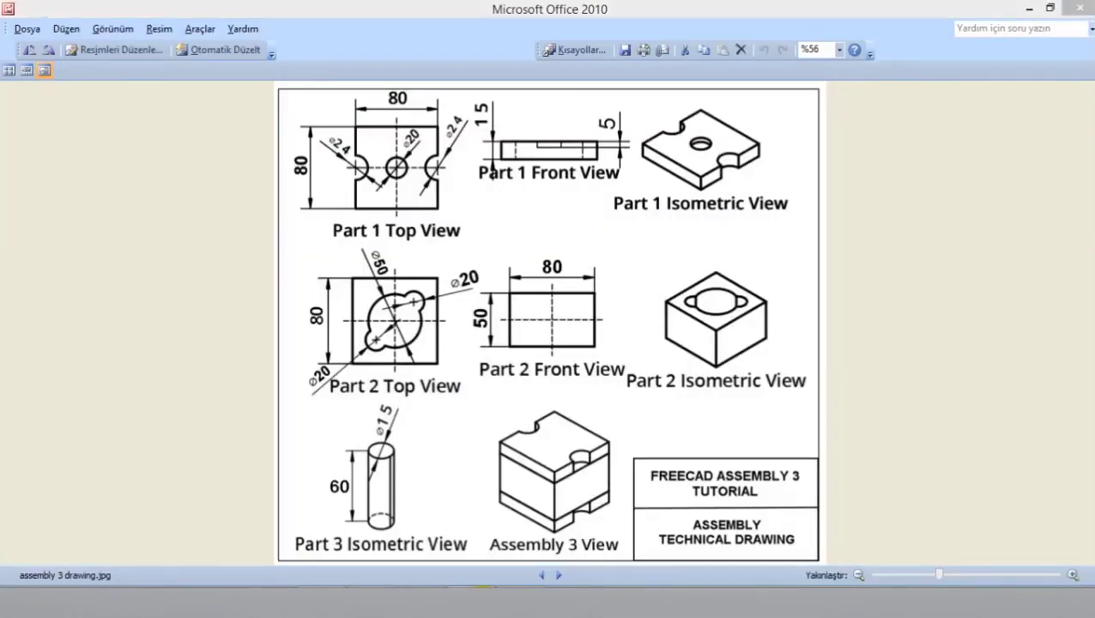
pyautogui.click(485, 589)
pyautogui.click(581, 108)
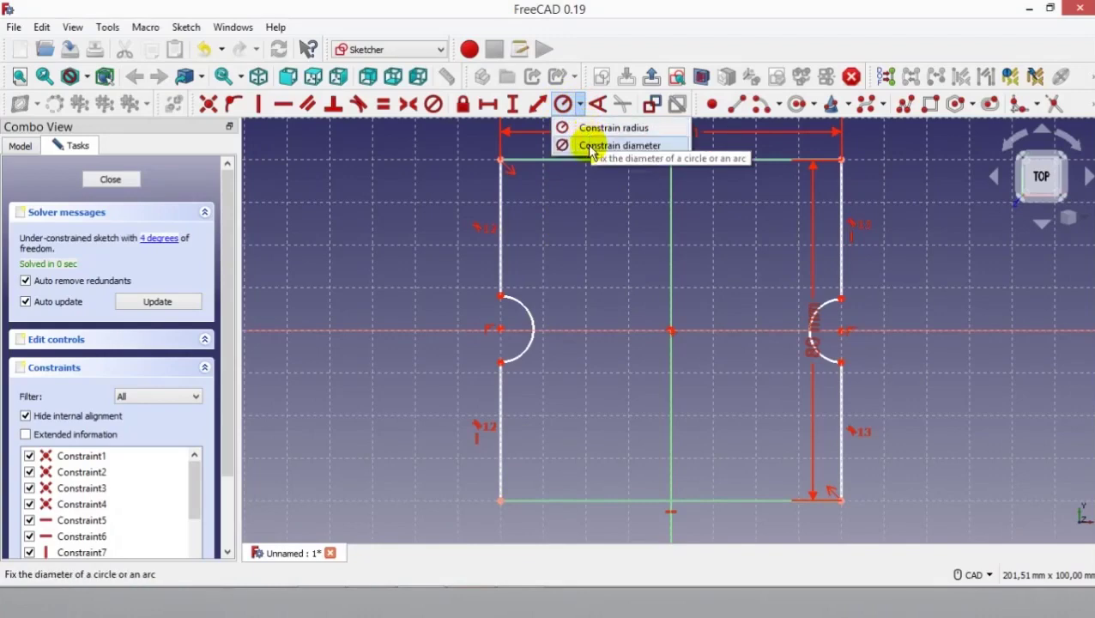
pyautogui.click(590, 146)
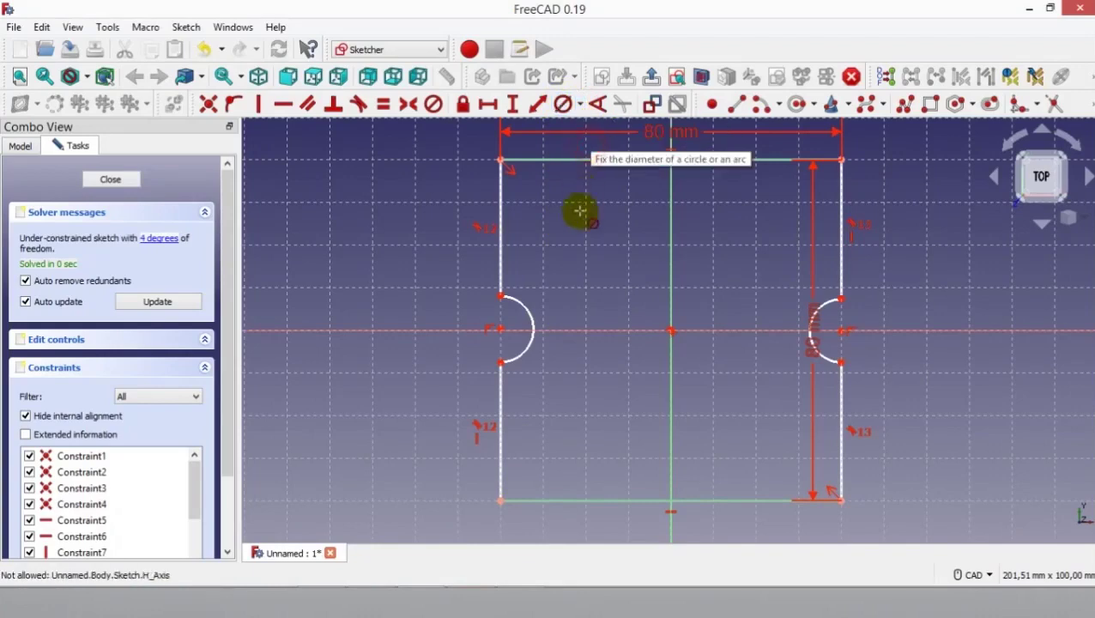
pyautogui.click(531, 325)
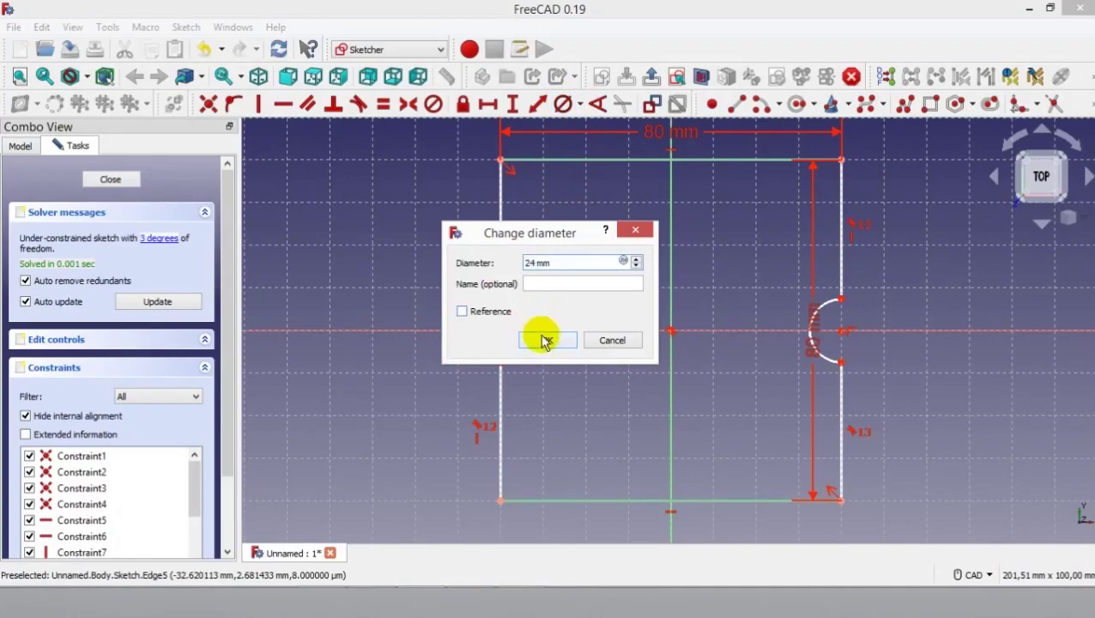
pyautogui.click(545, 338)
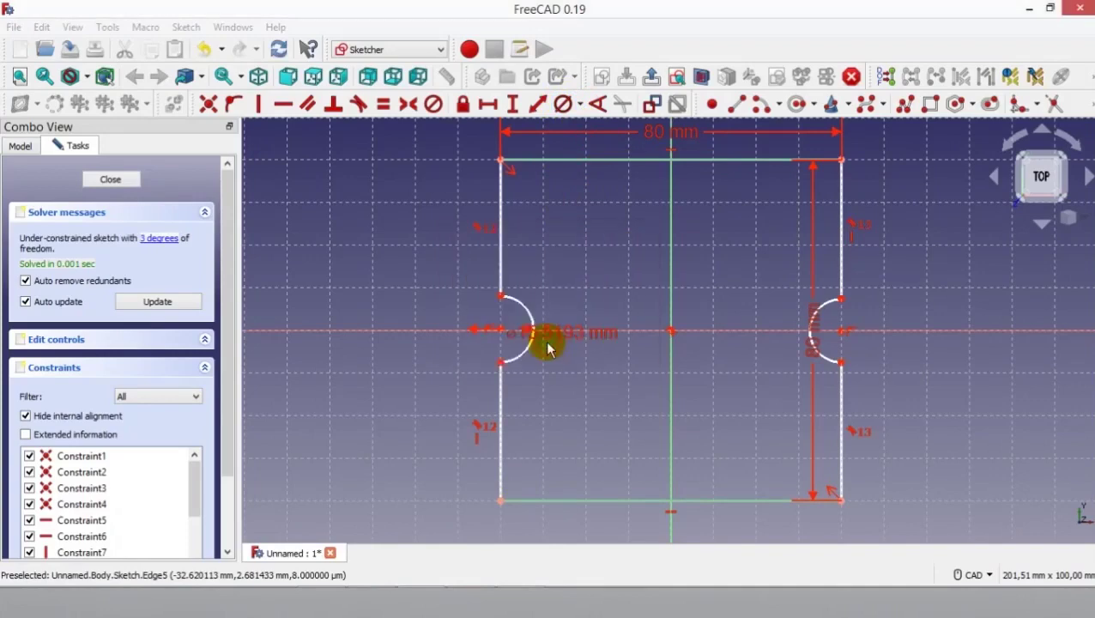
pyautogui.click(828, 307)
pyautogui.write('24')
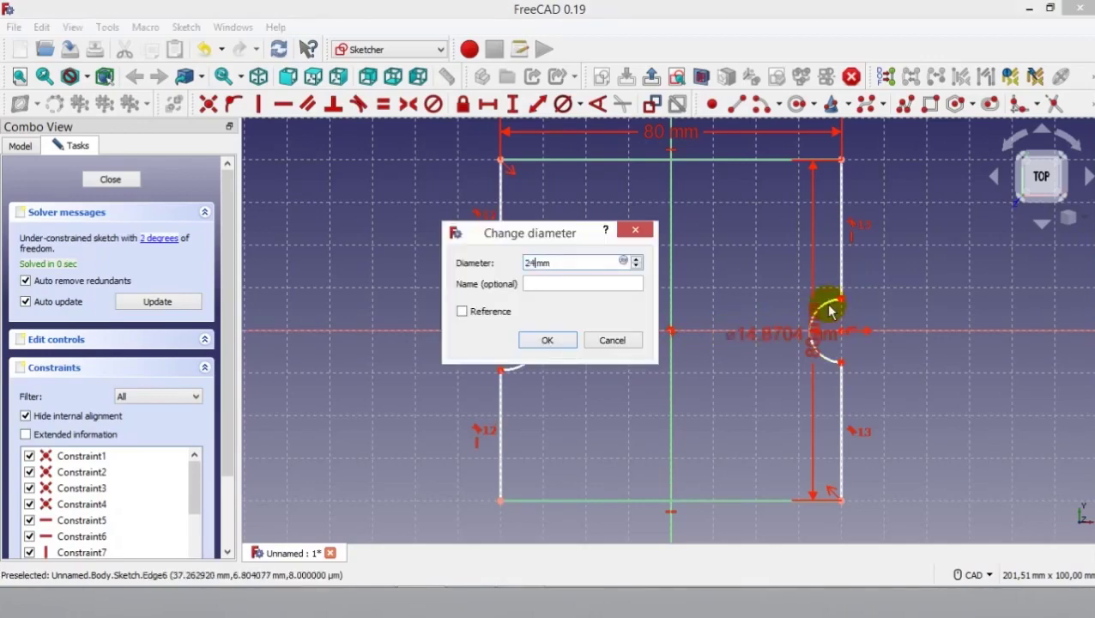
pyautogui.click(560, 345)
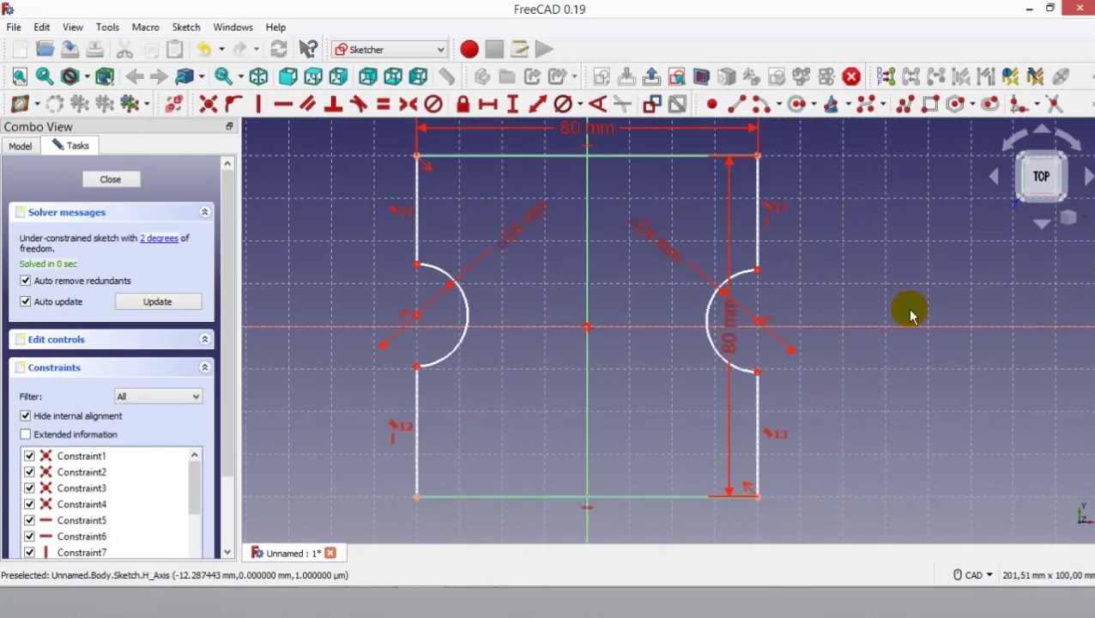
# Step: Constrain the left arc's centre onto the horizontal axis
pyautogui.scroll(1, 858, 334)
pyautogui.scroll(-1, 839, 330)
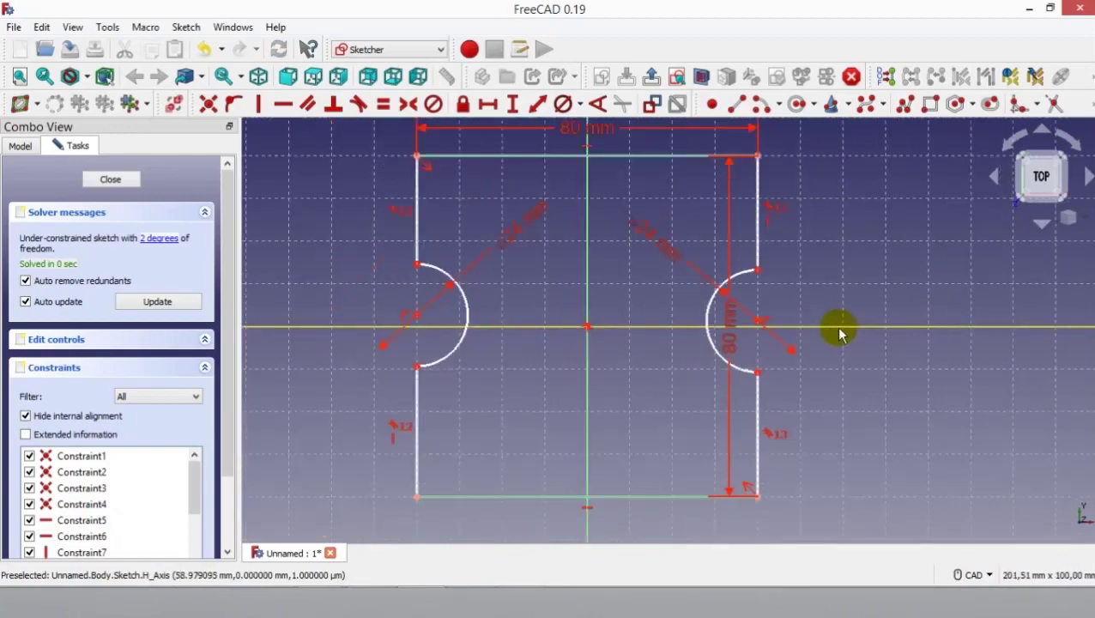
pyautogui.scroll(-1, 839, 326)
pyautogui.scroll(1, 841, 369)
pyautogui.scroll(1, 843, 394)
pyautogui.moveTo(840, 395); pyautogui.dragTo(885, 362, button='middle')
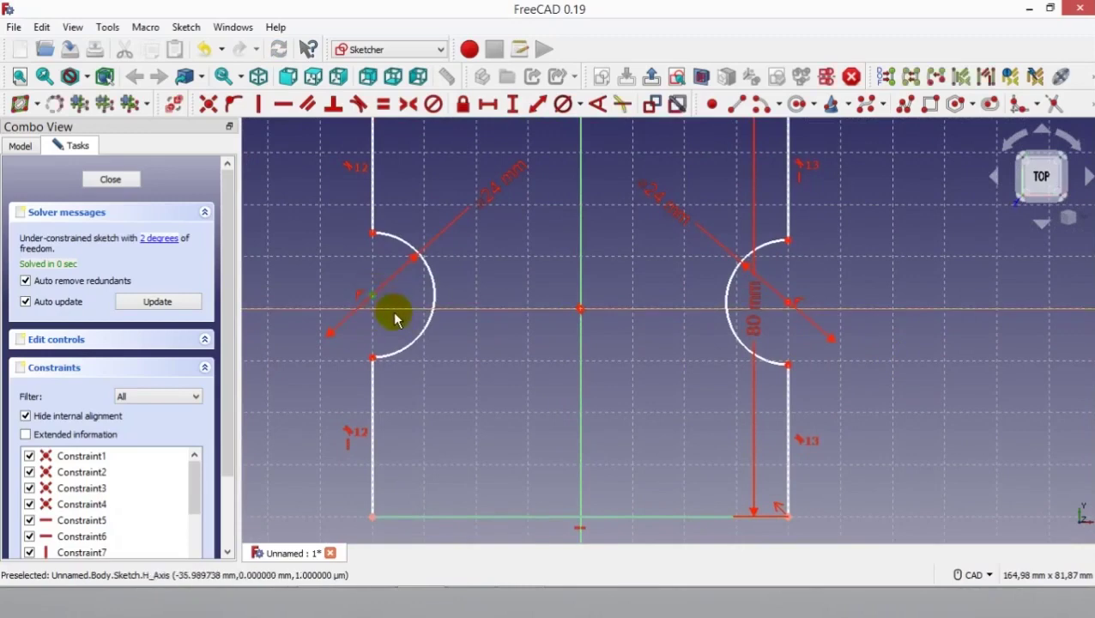
pyautogui.click(496, 310)
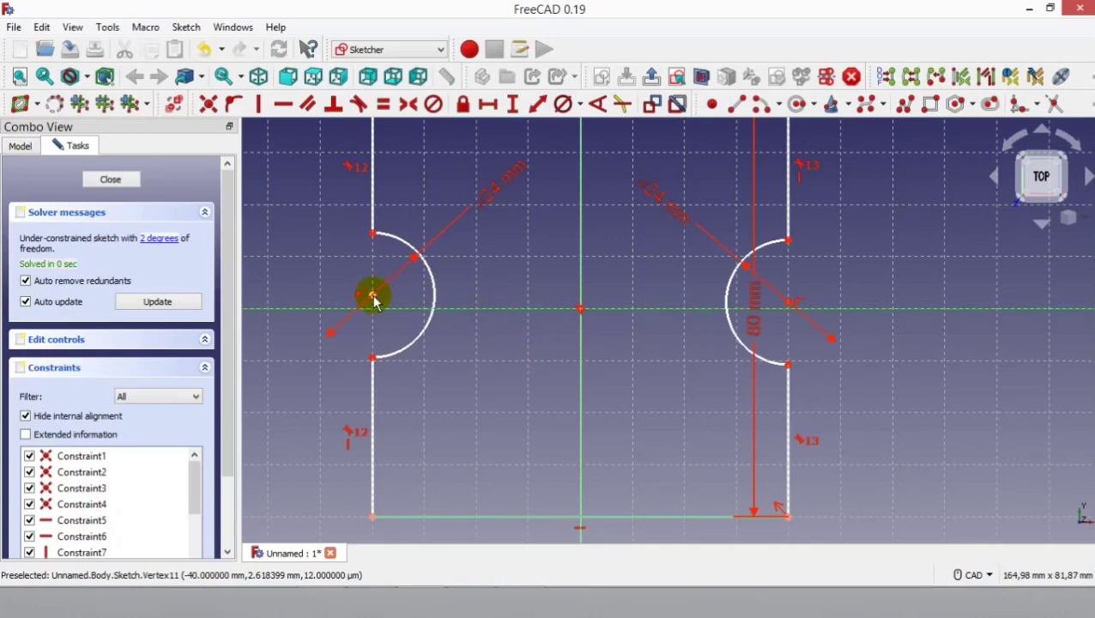
pyautogui.click(309, 258)
pyautogui.click(546, 351)
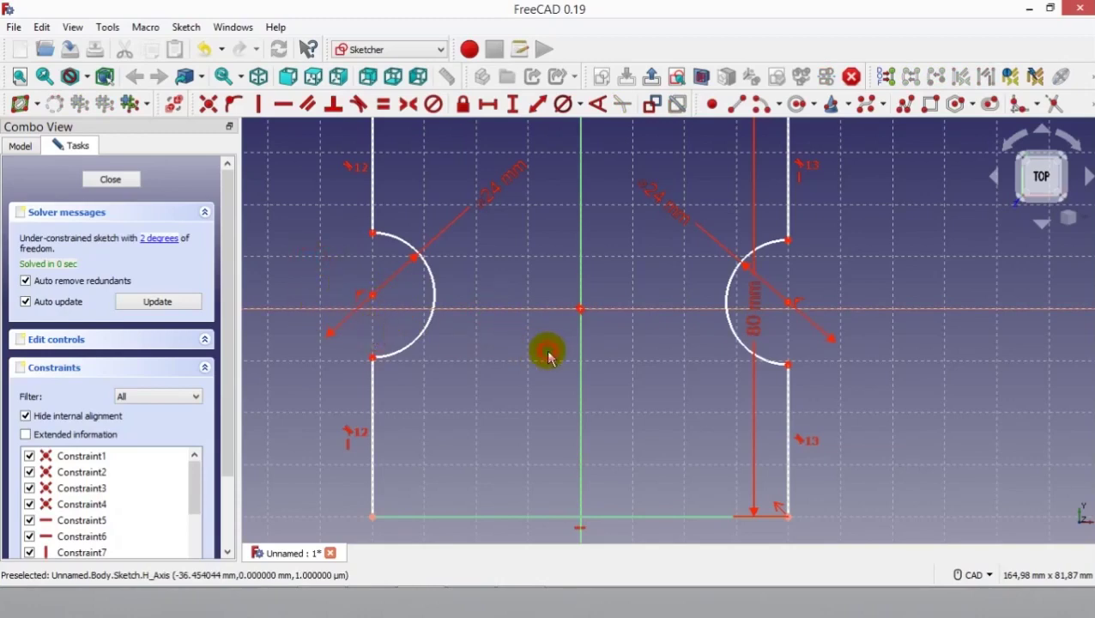
pyautogui.click(475, 309)
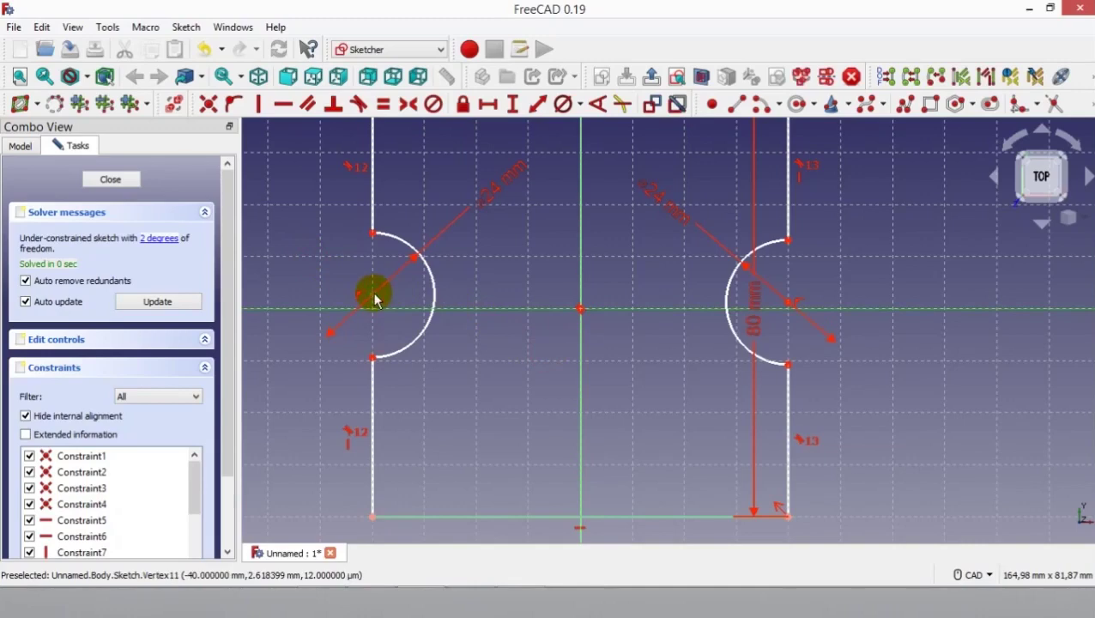
pyautogui.click(372, 296)
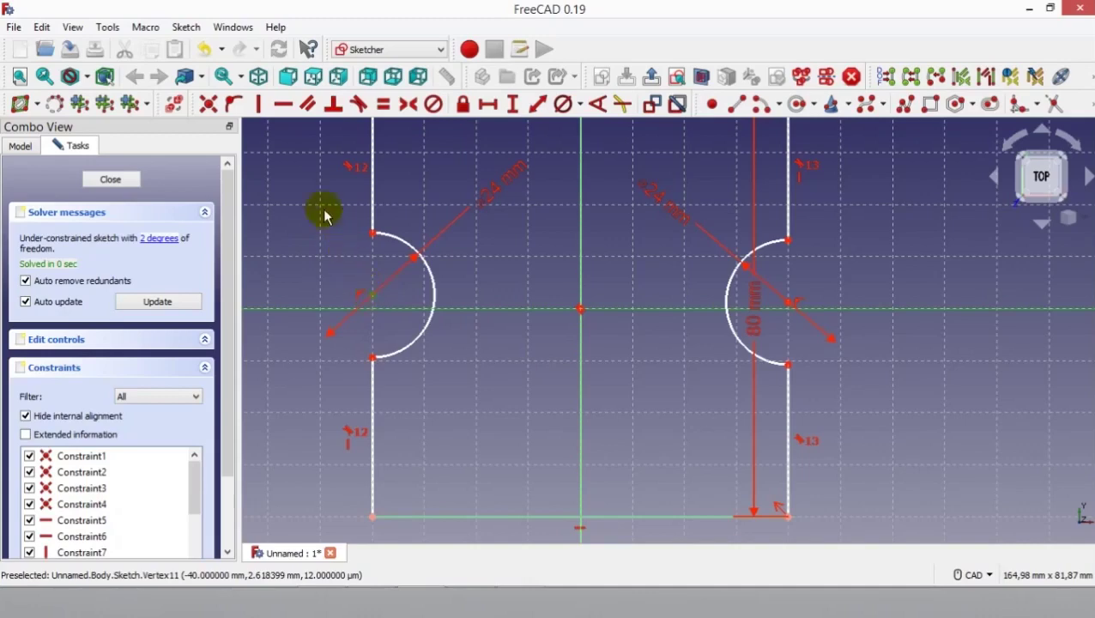
pyautogui.click(235, 109)
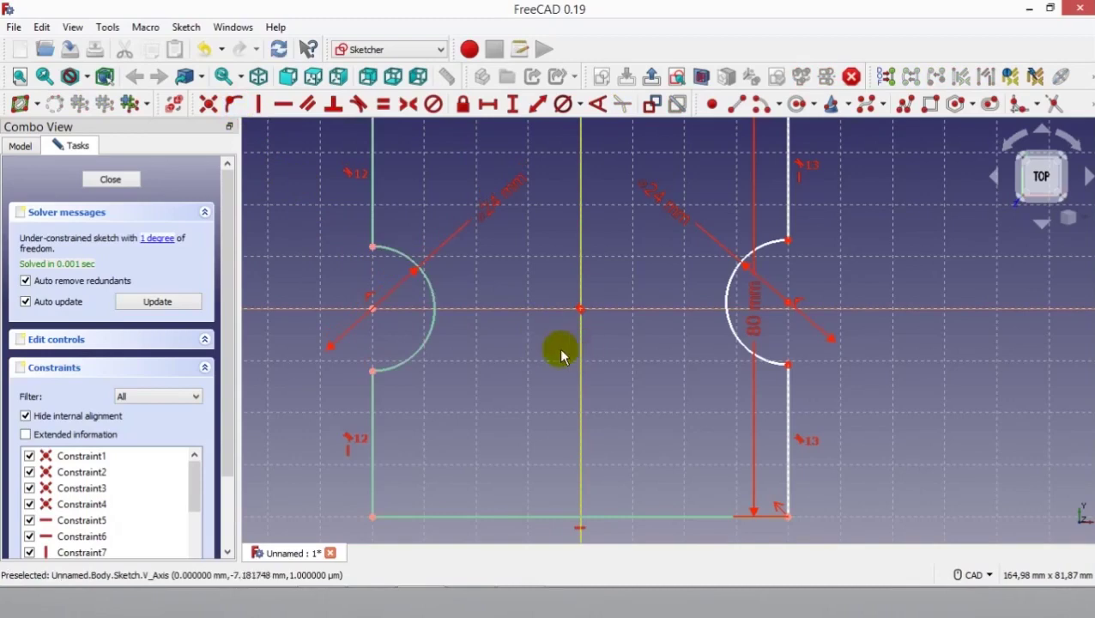
# Step: Put the right arc's centre on the horizontal axis and close the fully constrained sketch
pyautogui.moveTo(550, 357); pyautogui.dragTo(521, 357, button='middle')
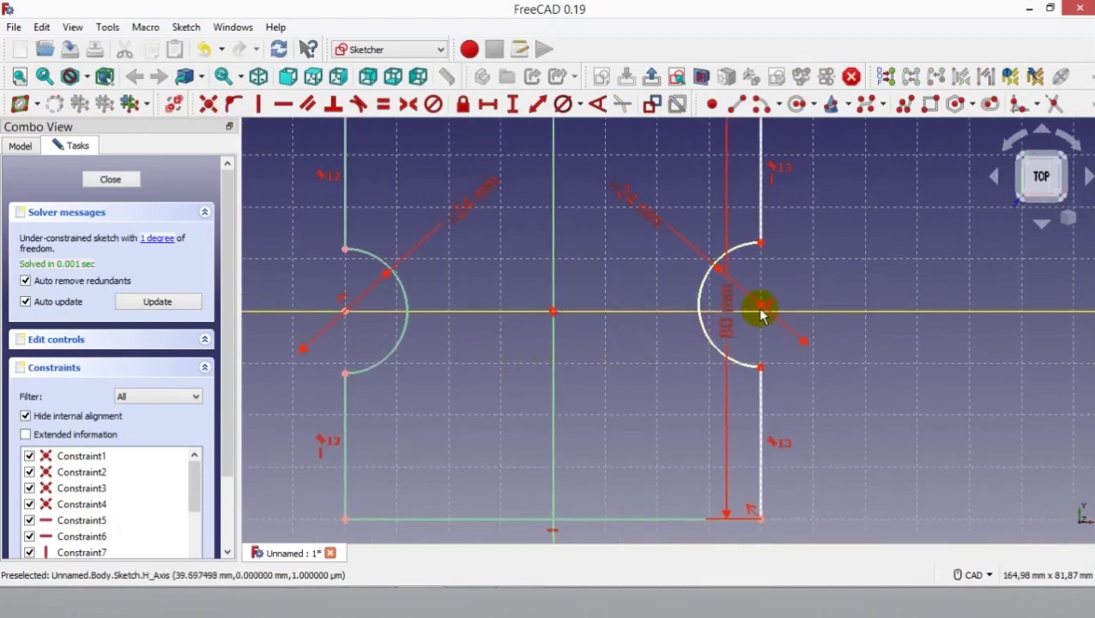
pyautogui.click(762, 311)
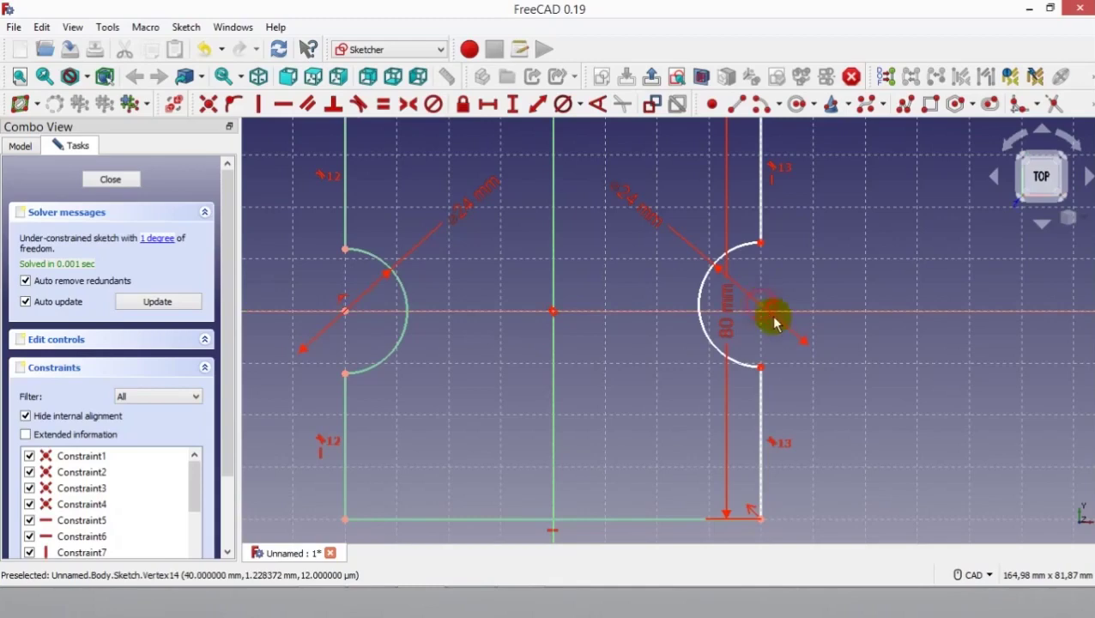
pyautogui.click(799, 312)
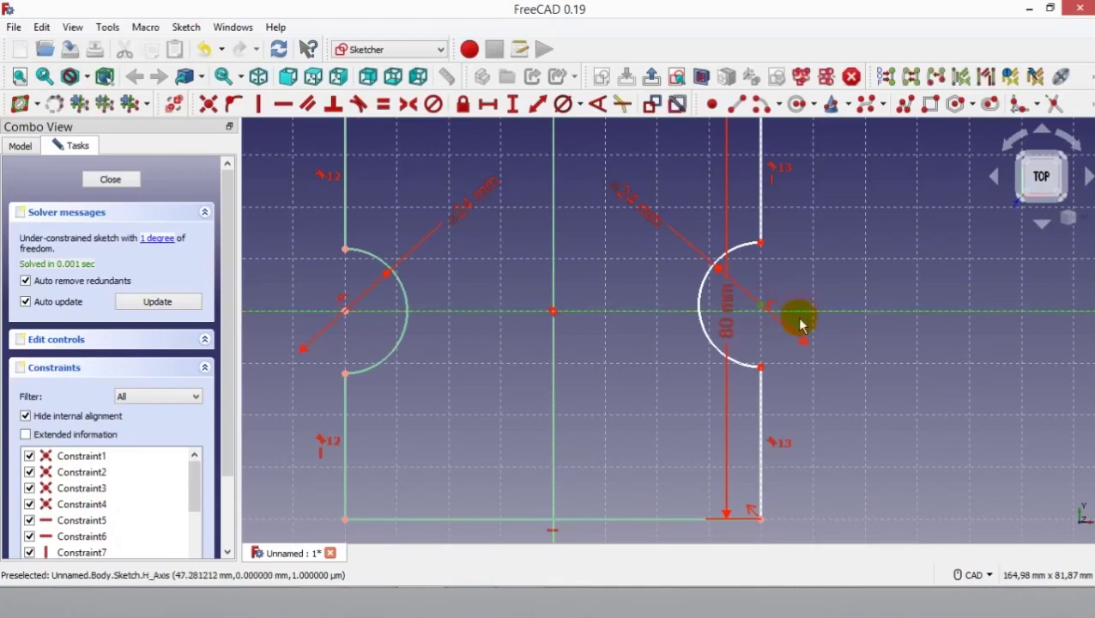
pyautogui.click(232, 106)
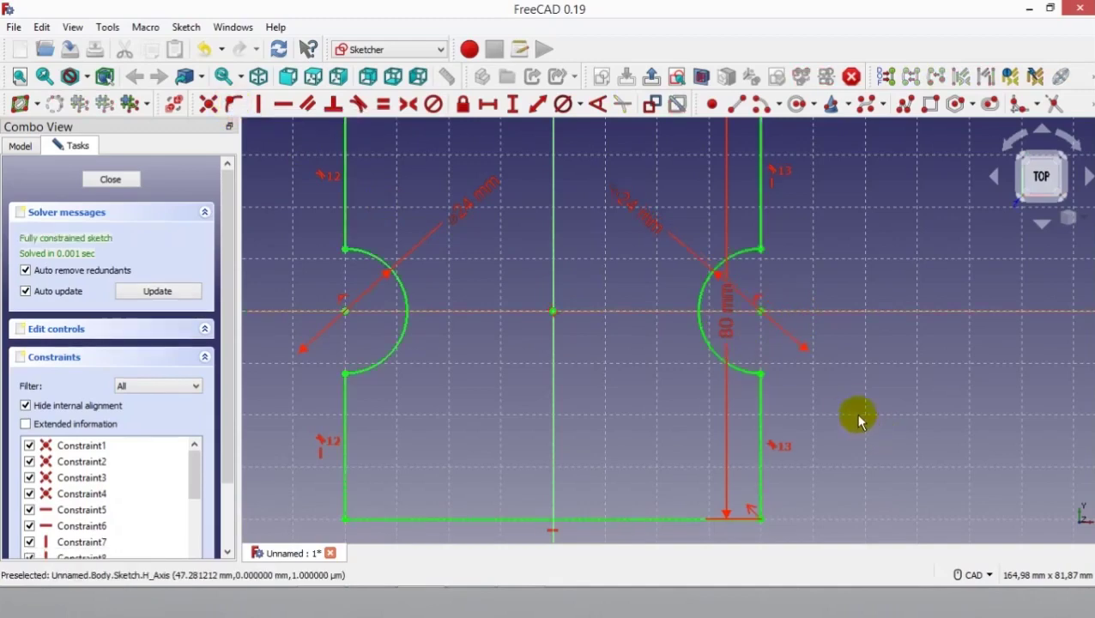
pyautogui.scroll(-3, 856, 403)
pyautogui.moveTo(852, 392); pyautogui.dragTo(820, 388, button='middle')
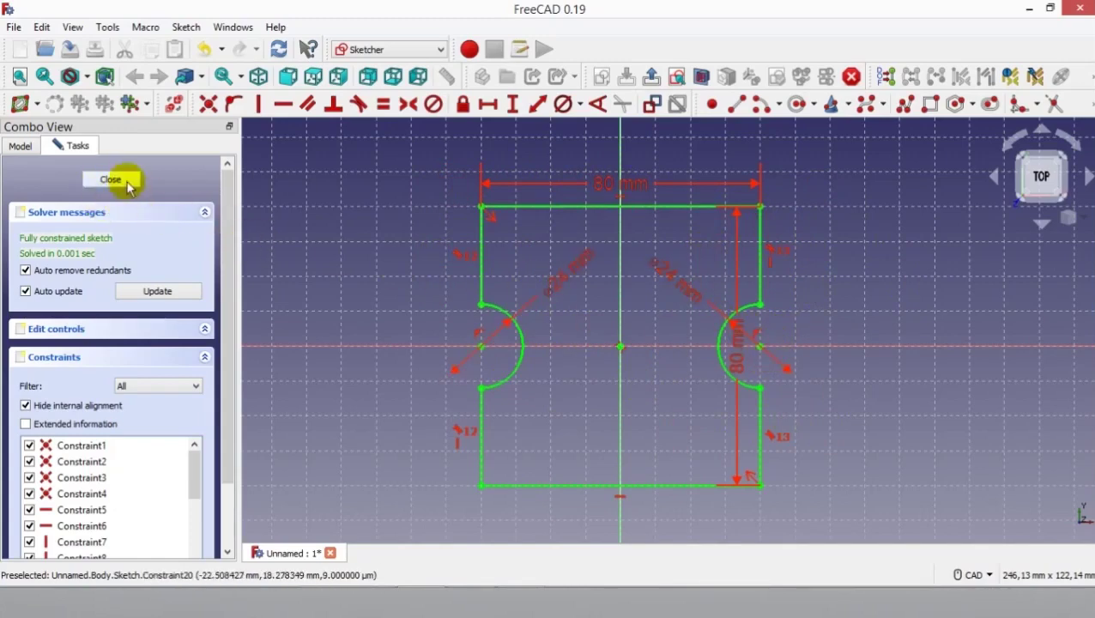
pyautogui.click(127, 182)
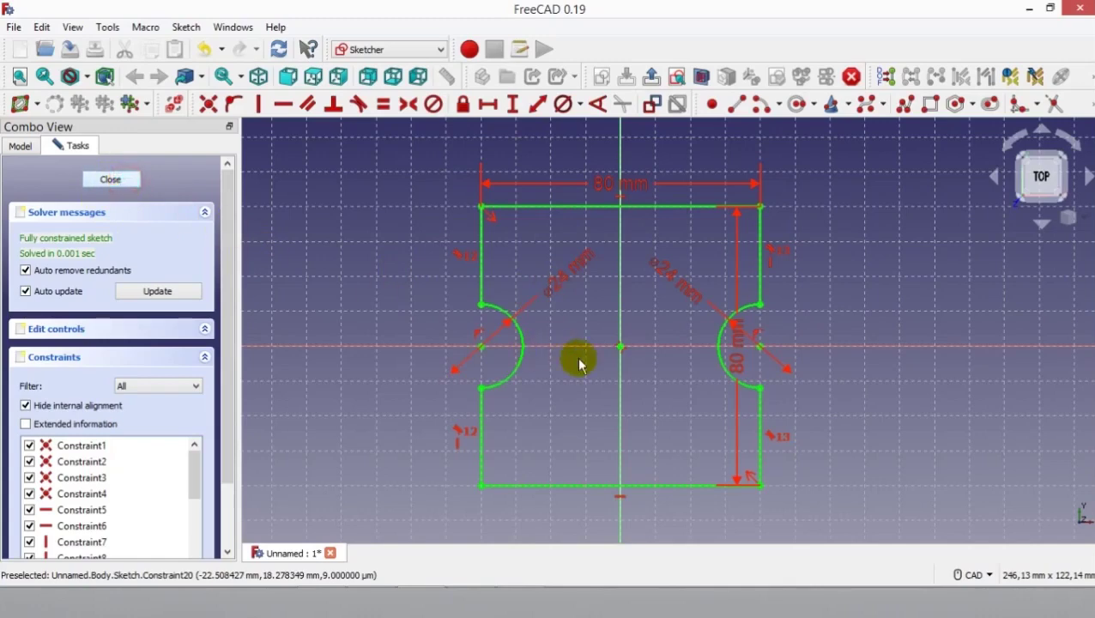
# Step: In isometric view, pad the notched plate sketch to a 15 mm thick solid
pyautogui.click(1073, 219)
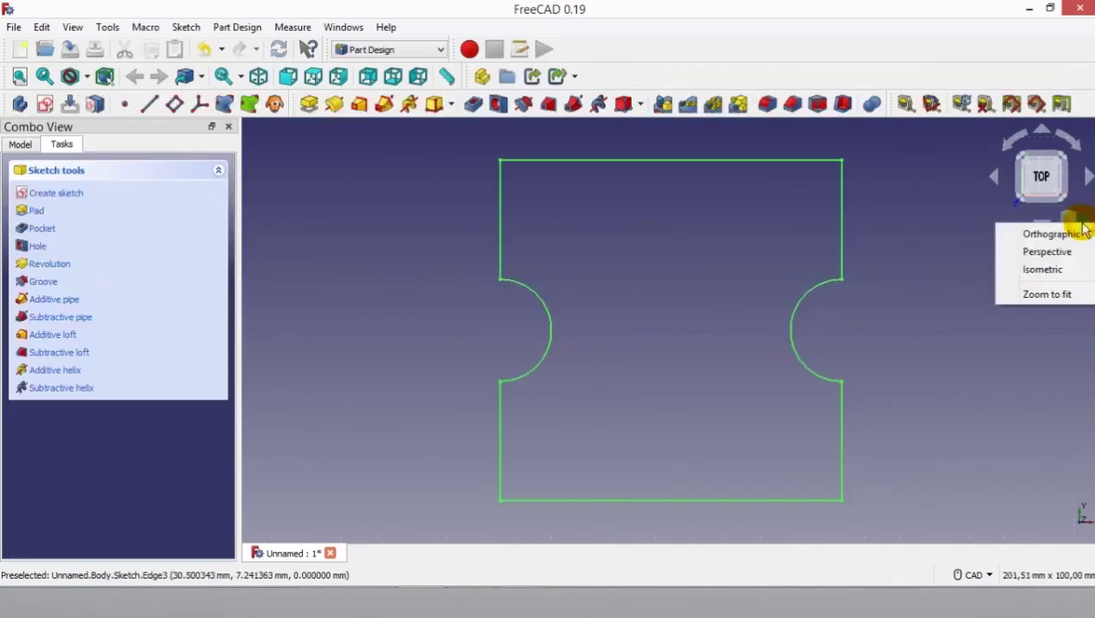
pyautogui.click(1048, 273)
pyautogui.moveTo(987, 288); pyautogui.dragTo(966, 324, button='middle')
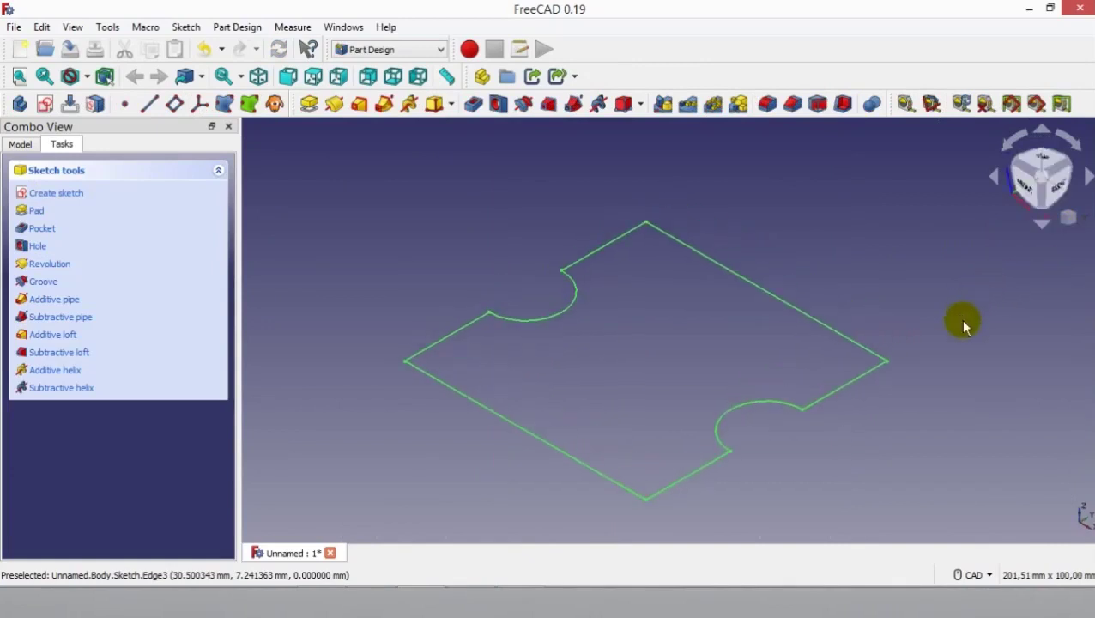
pyautogui.scroll(-1, 963, 323)
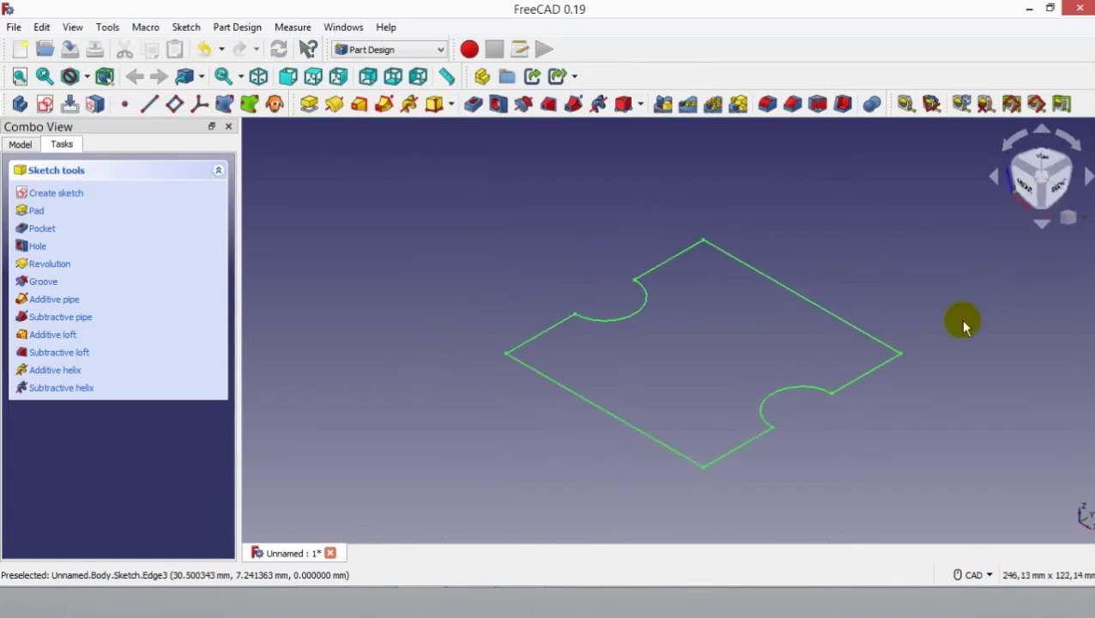
pyautogui.click(310, 113)
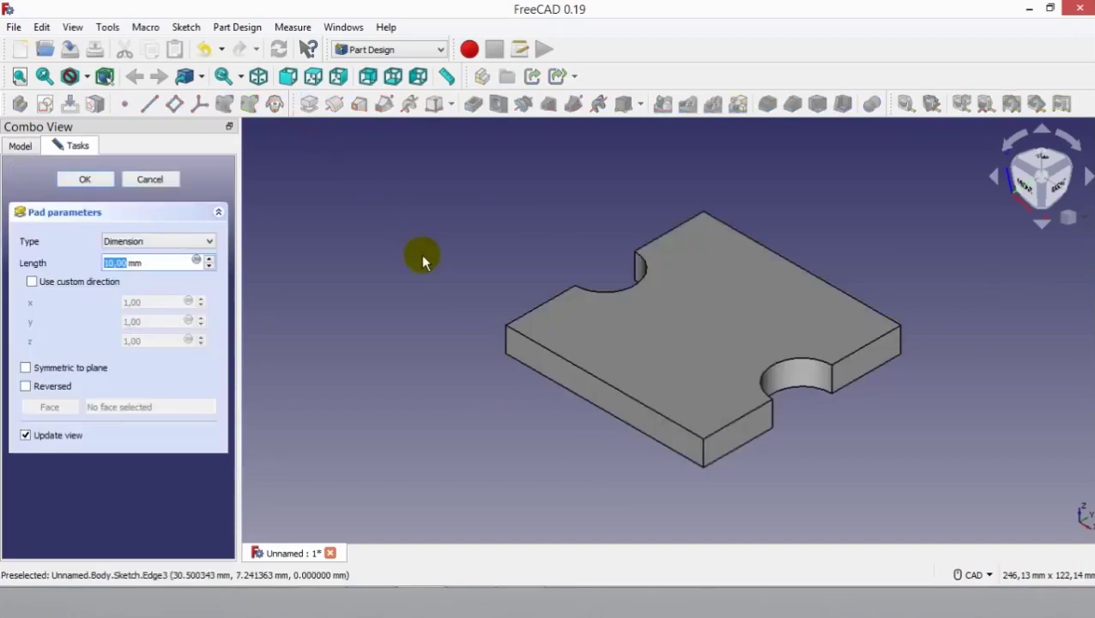
pyautogui.click(472, 587)
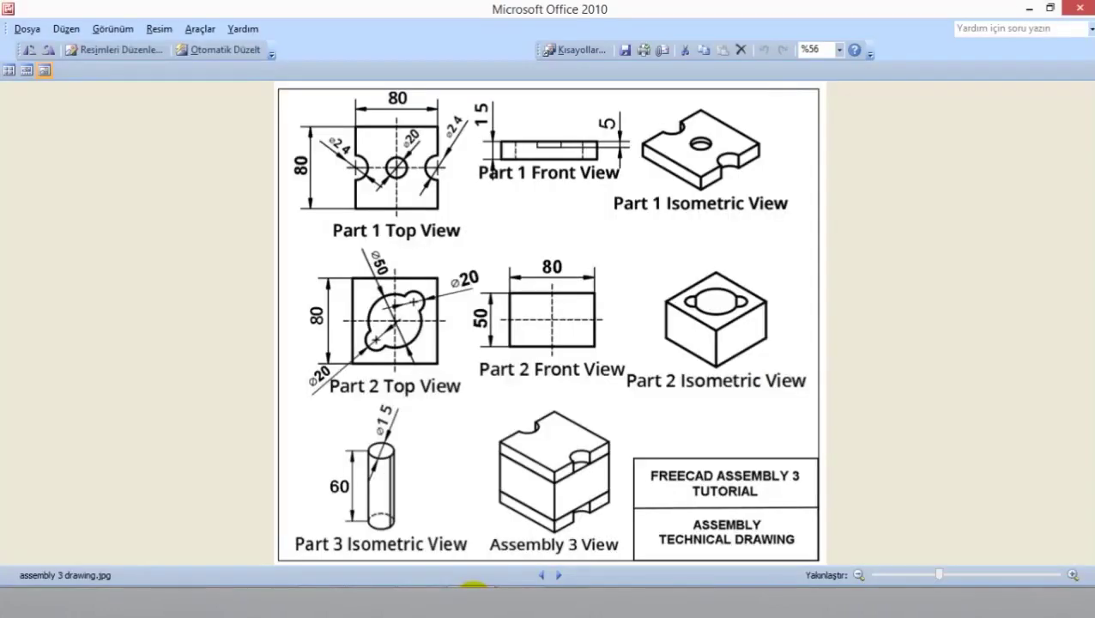
pyautogui.click(472, 587)
pyautogui.write('15')
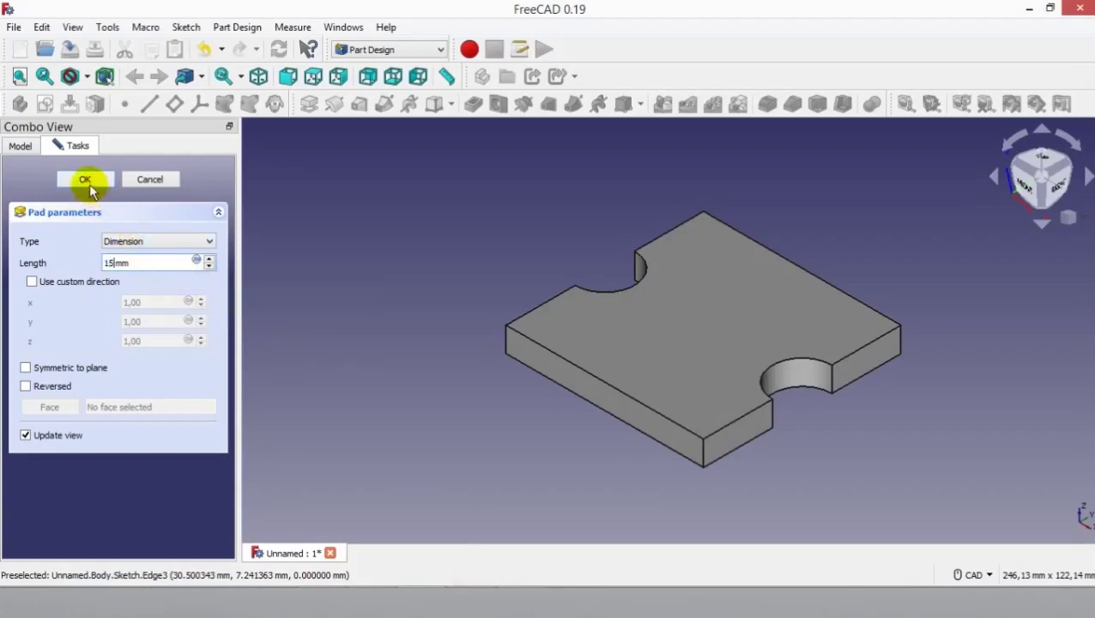
pyautogui.click(85, 179)
pyautogui.moveTo(408, 364); pyautogui.dragTo(311, 341, button='middle')
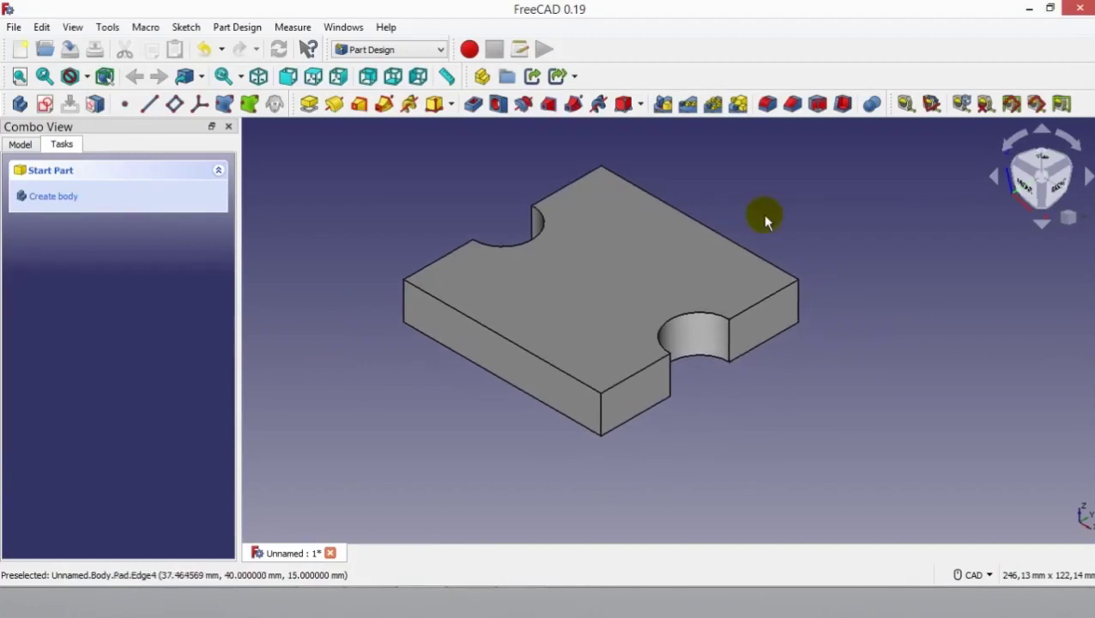
pyautogui.moveTo(776, 207); pyautogui.dragTo(779, 219, button='middle')
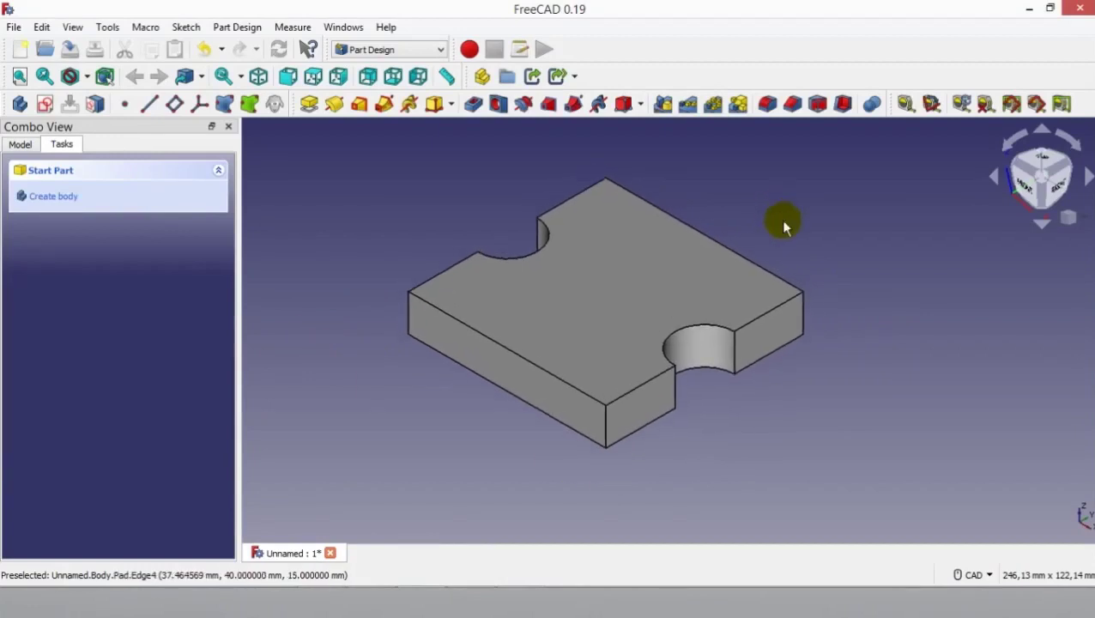
# Step: Start a sketch on the plate's top face and draw a circle centred at the origin
pyautogui.click(664, 273)
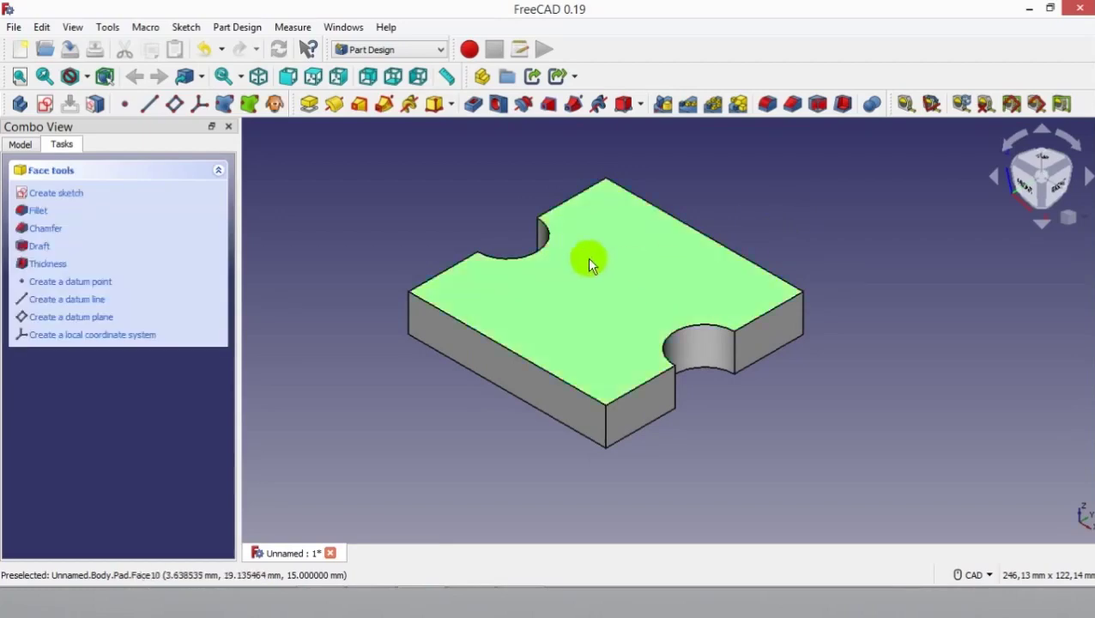
pyautogui.click(47, 103)
pyautogui.moveTo(650, 317); pyautogui.dragTo(598, 255, button='middle')
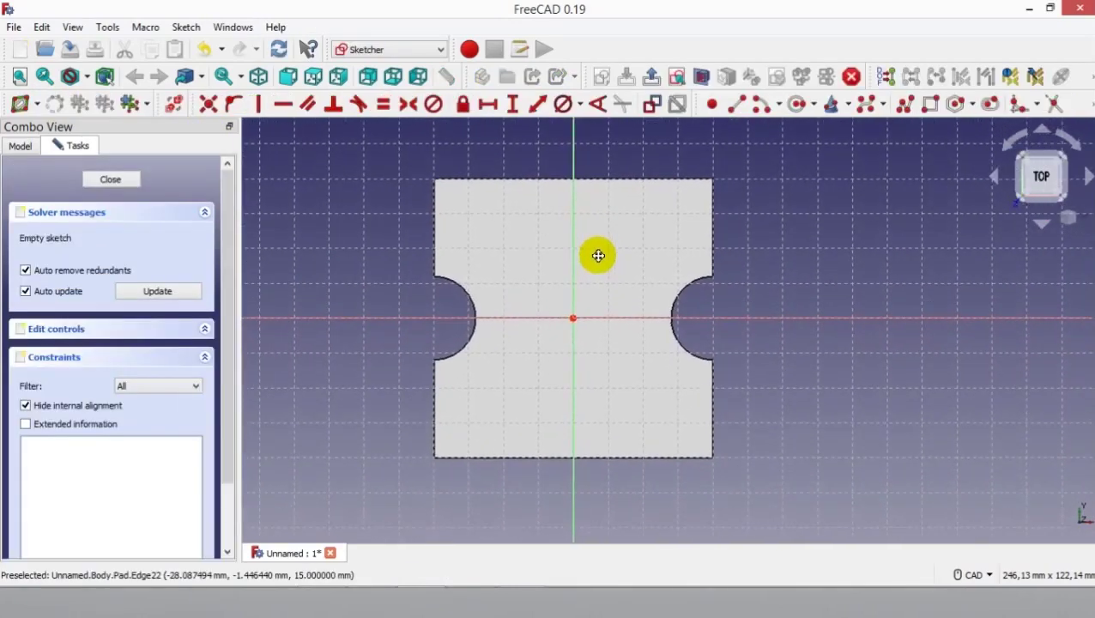
pyautogui.click(797, 106)
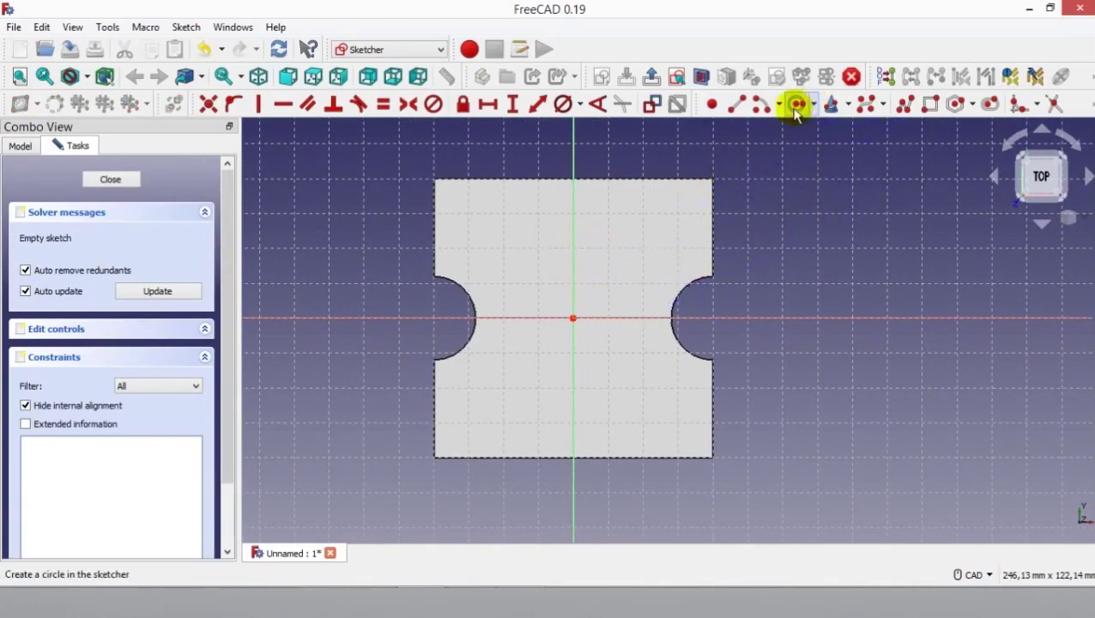
pyautogui.click(573, 318)
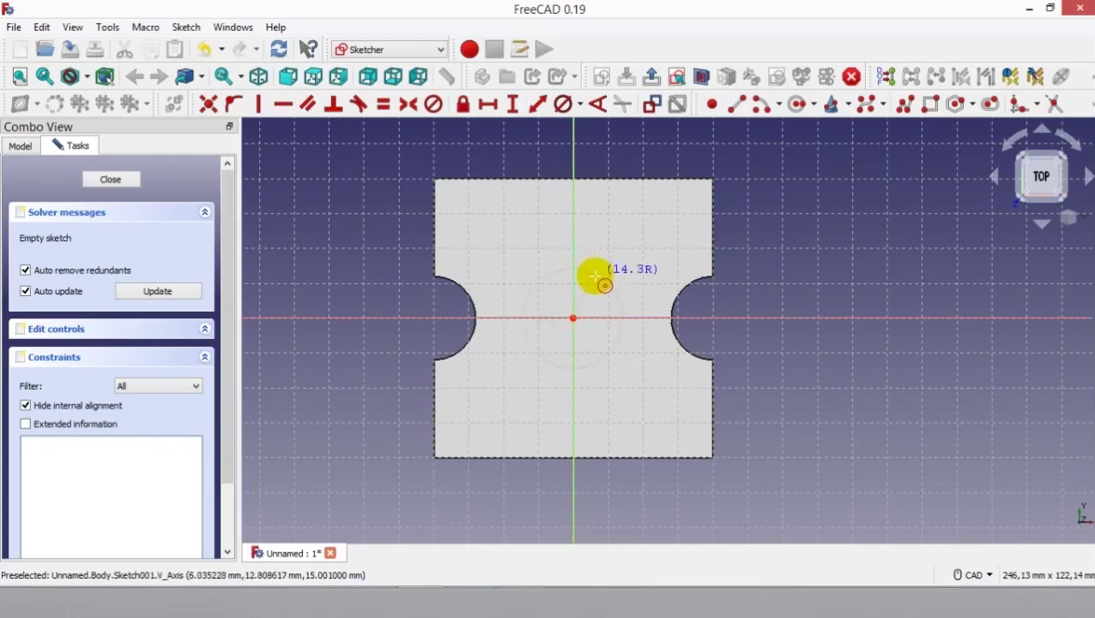
pyautogui.click(603, 283)
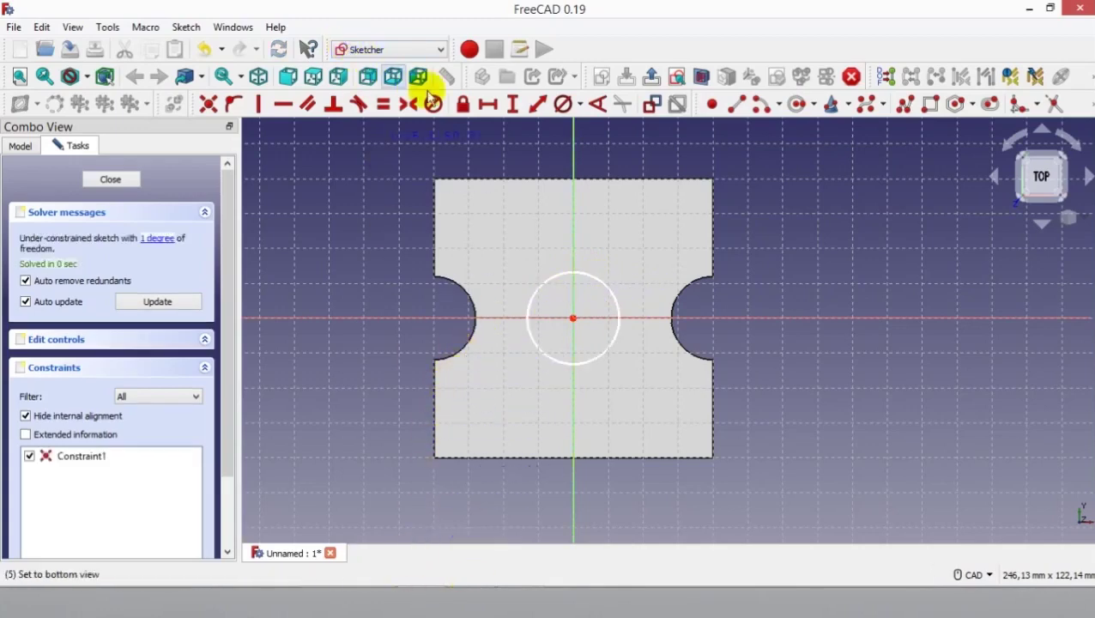
# Step: Constrain the circle to a 20 mm diameter and close the sketch
pyautogui.click(564, 104)
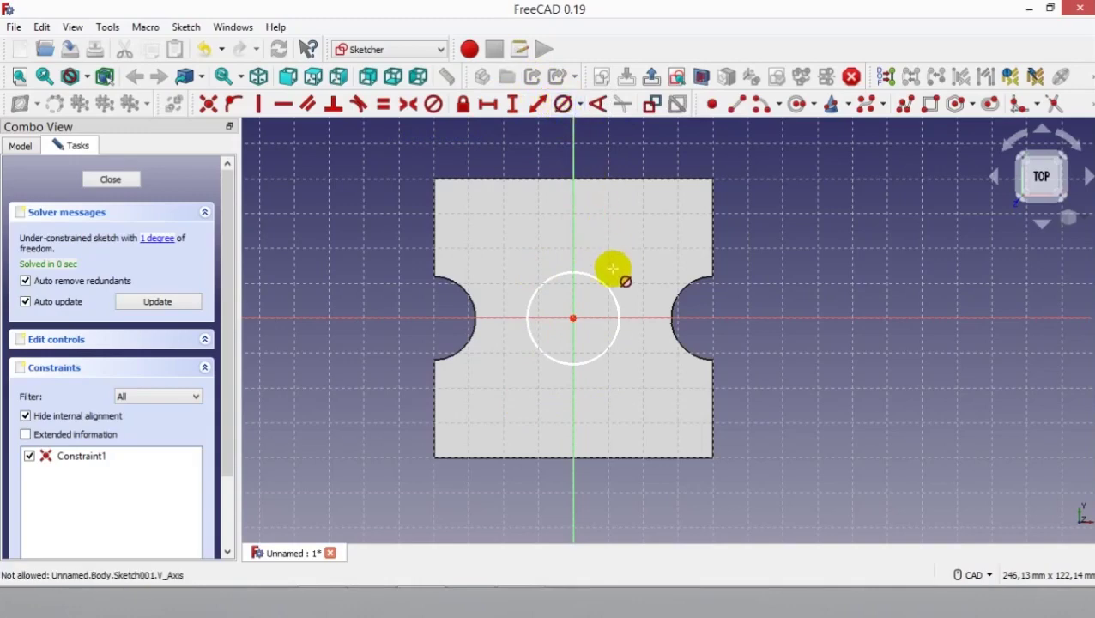
pyautogui.click(607, 290)
pyautogui.write('20')
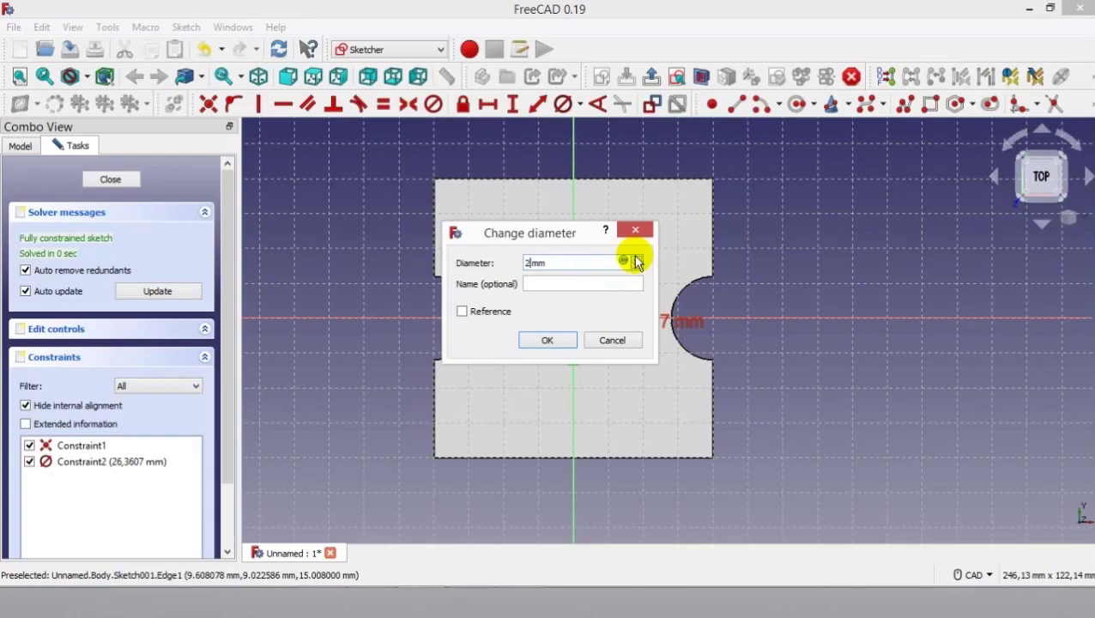
pyautogui.click(548, 340)
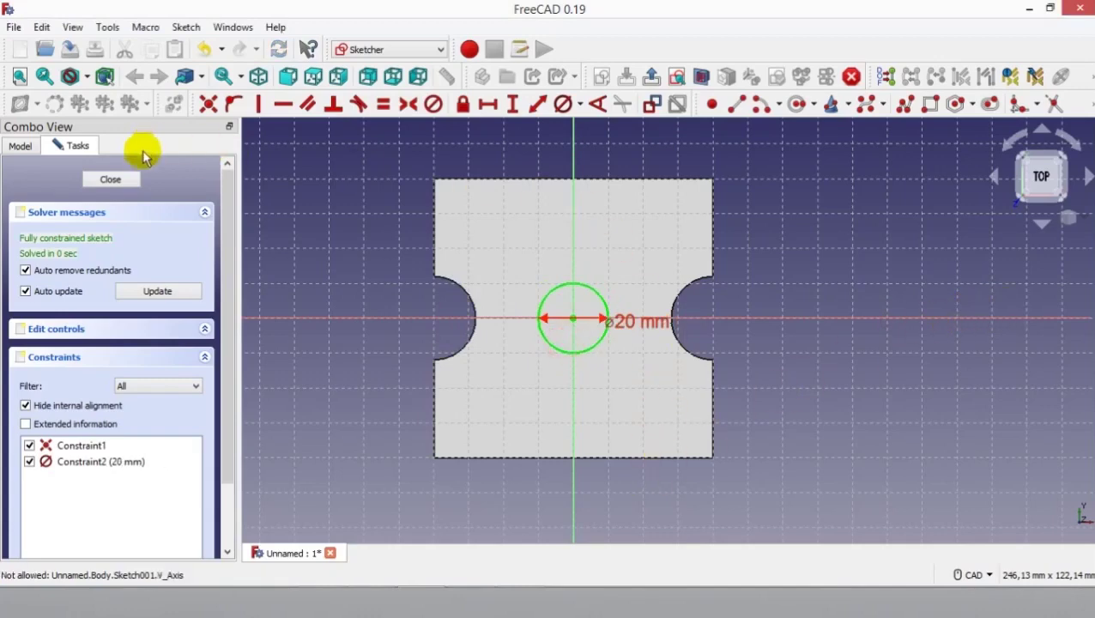
pyautogui.click(111, 179)
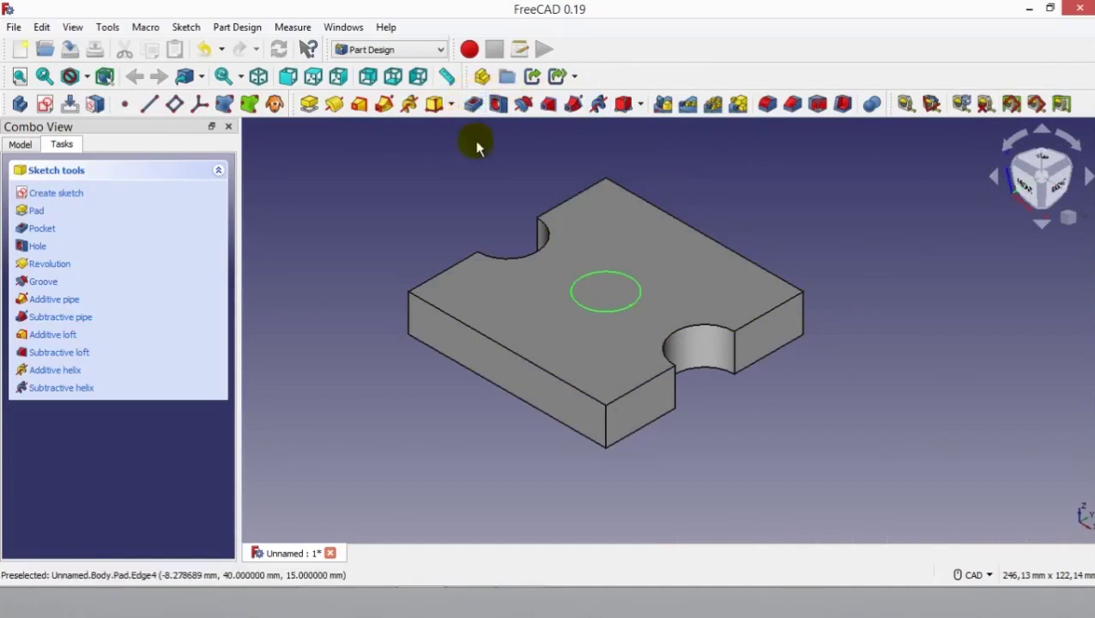
# Step: Pocket the 20 mm circle through the plate after checking the reference drawing
pyautogui.moveTo(477, 141); pyautogui.dragTo(435, 154, button='middle')
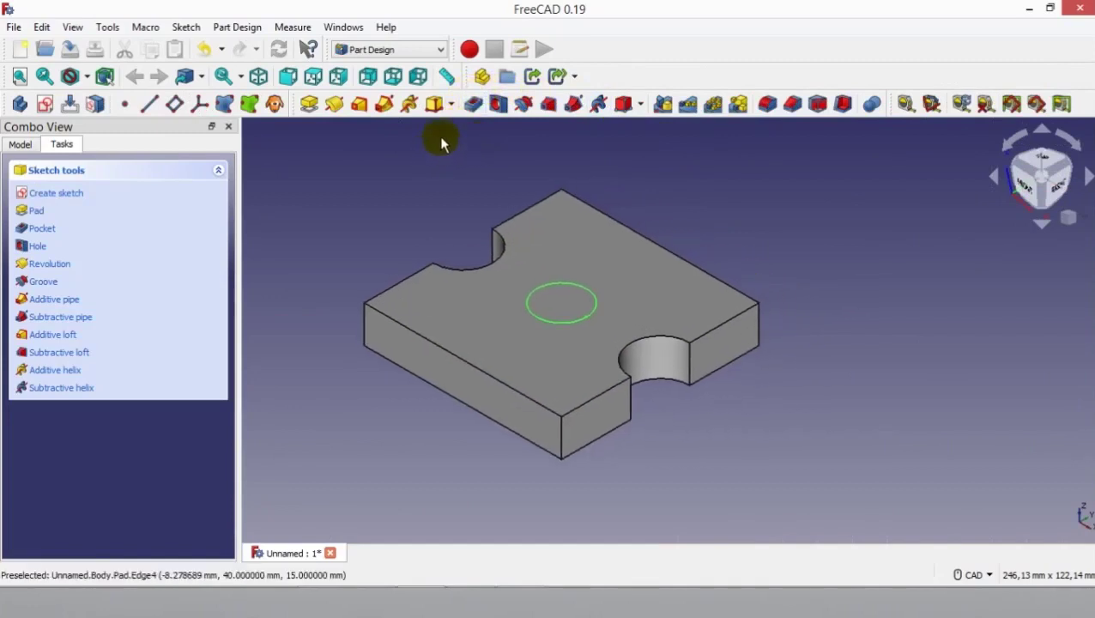
pyautogui.click(476, 109)
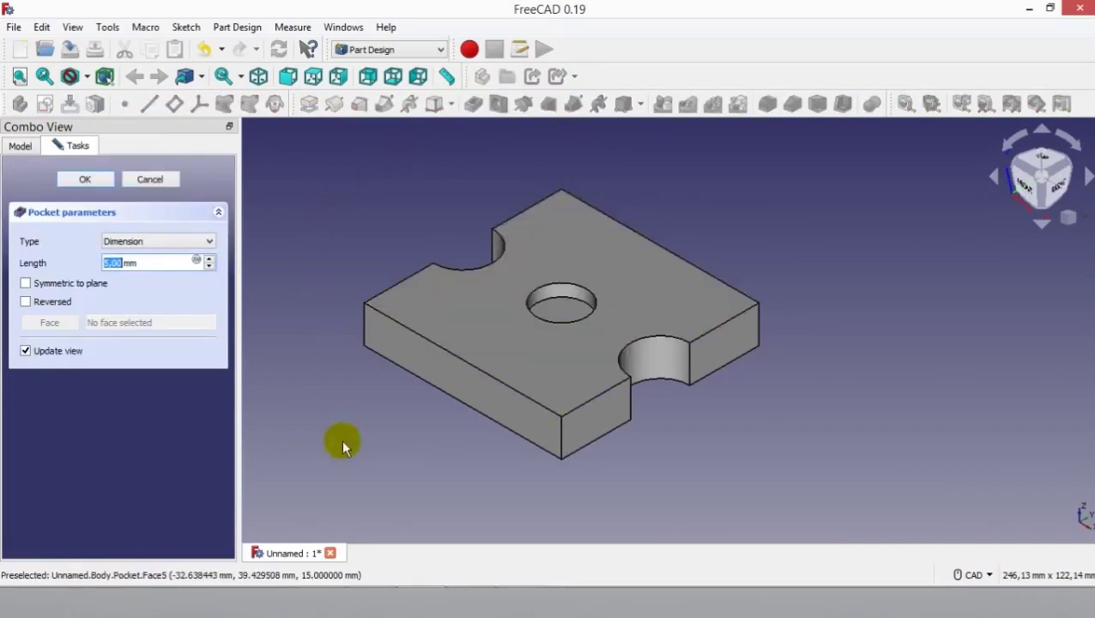
pyautogui.hotkey('alt', 'Tab')
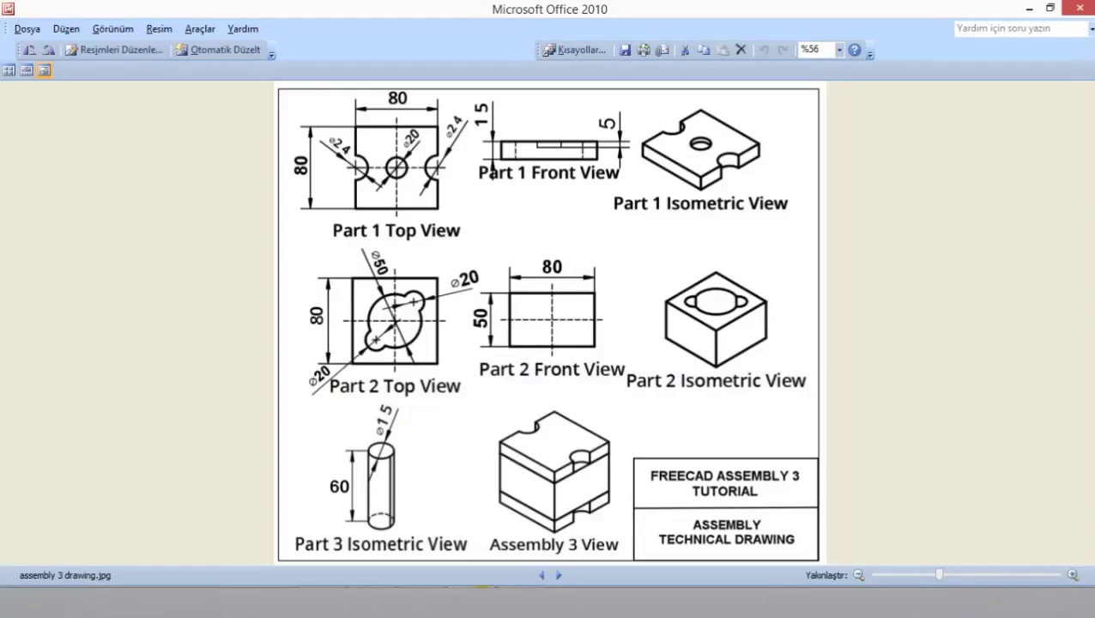
pyautogui.hotkey('alt', 'Tab')
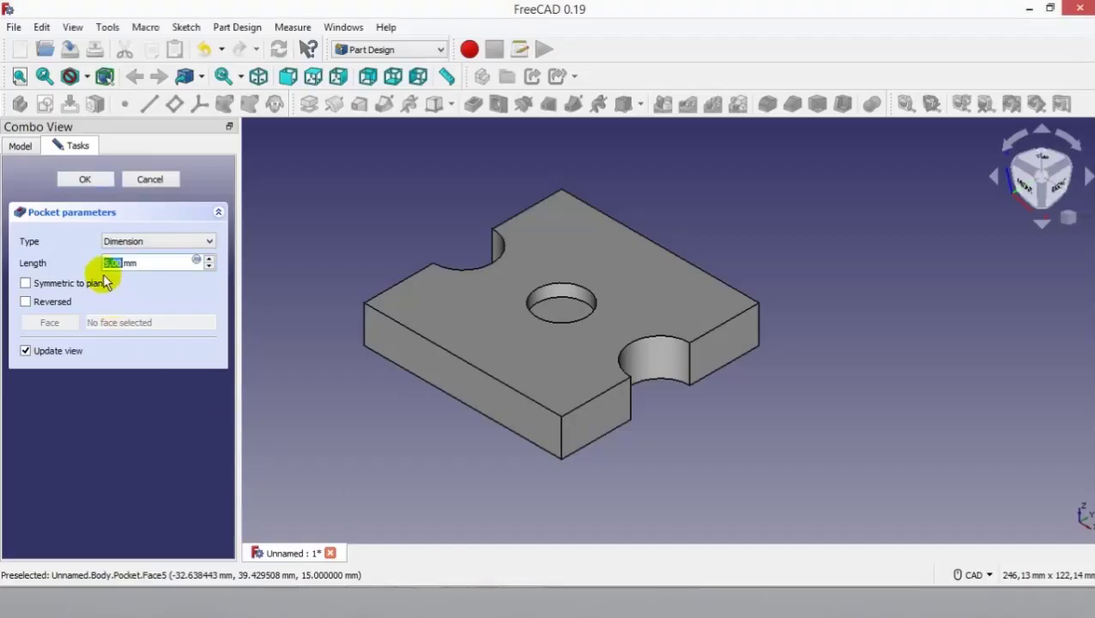
pyautogui.click(86, 182)
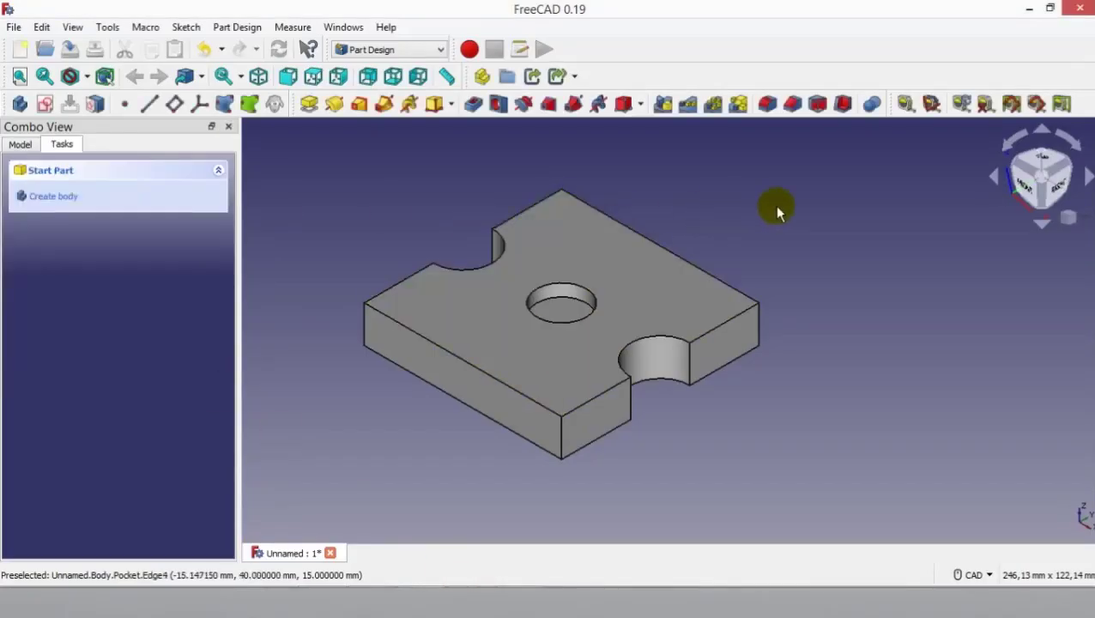
# Step: Save the plate to the Desktop as 'Part 1' and start a new document
pyautogui.moveTo(772, 219)
pyautogui.mouseDown(button='middle')
pyautogui.moveTo(811, 221)
pyautogui.moveTo(794, 230)
pyautogui.mouseUp(button='middle')
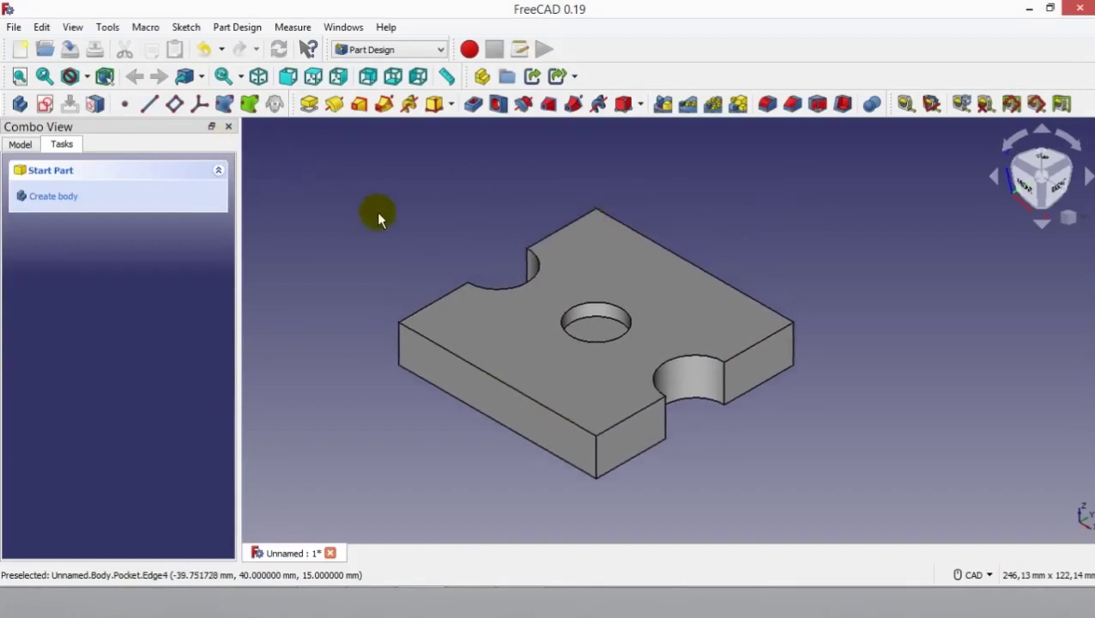
pyautogui.click(70, 49)
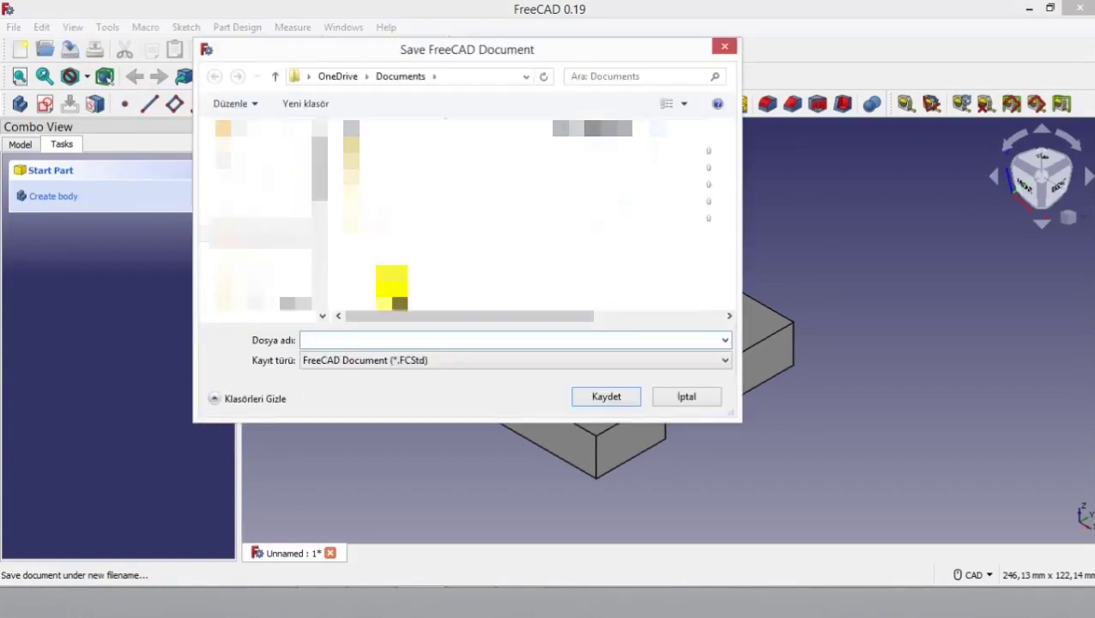
pyautogui.click(283, 177)
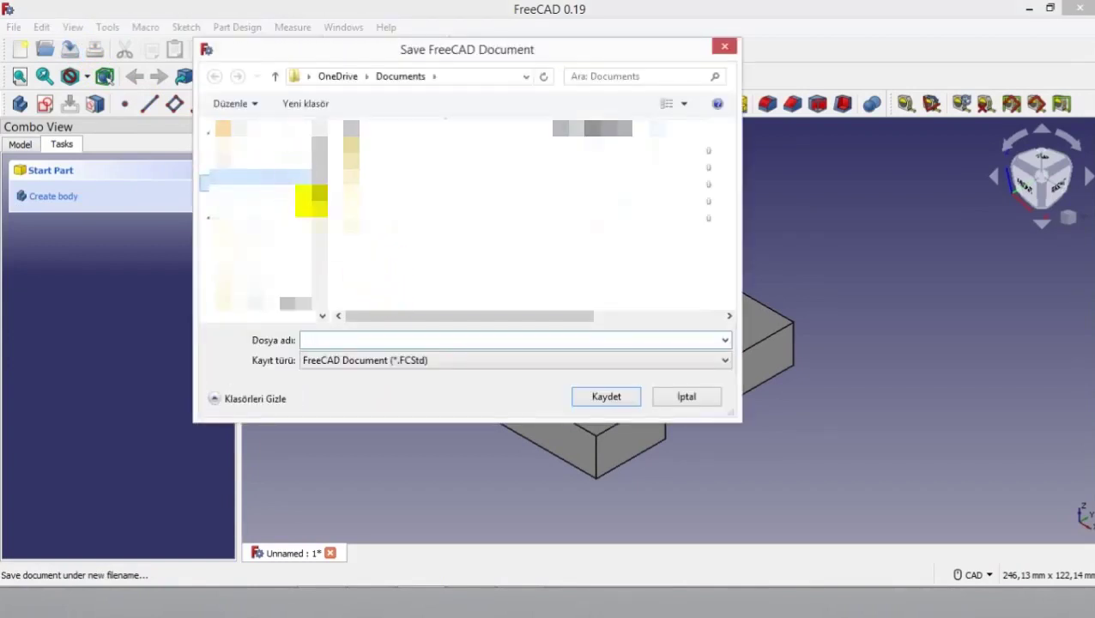
pyautogui.click(390, 340)
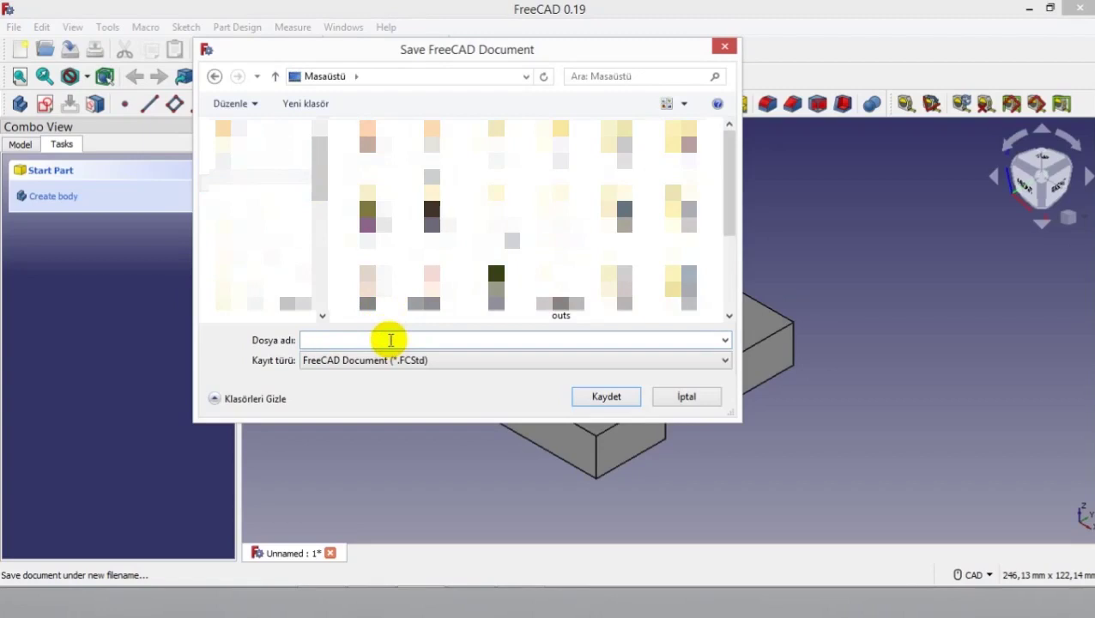
pyautogui.write('Part 1')
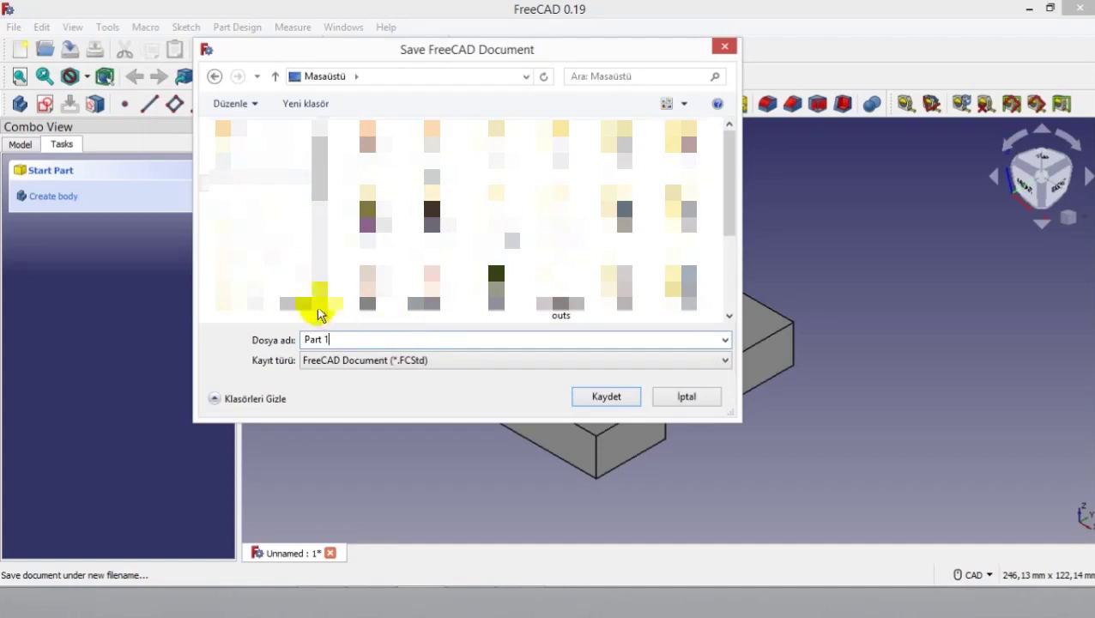
pyautogui.click(595, 399)
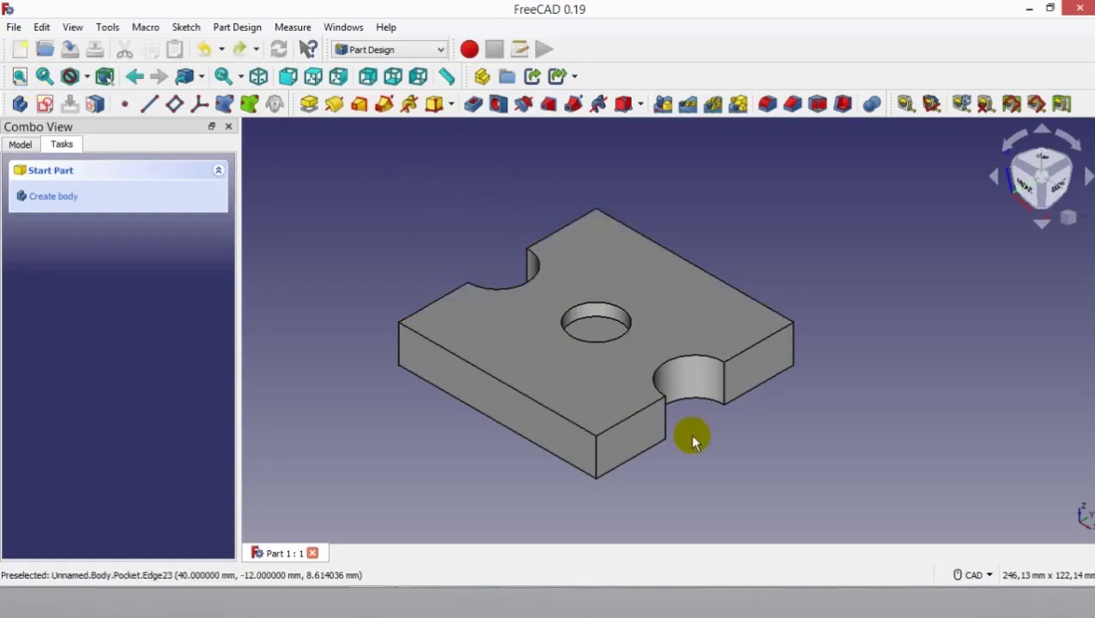
pyautogui.click(19, 49)
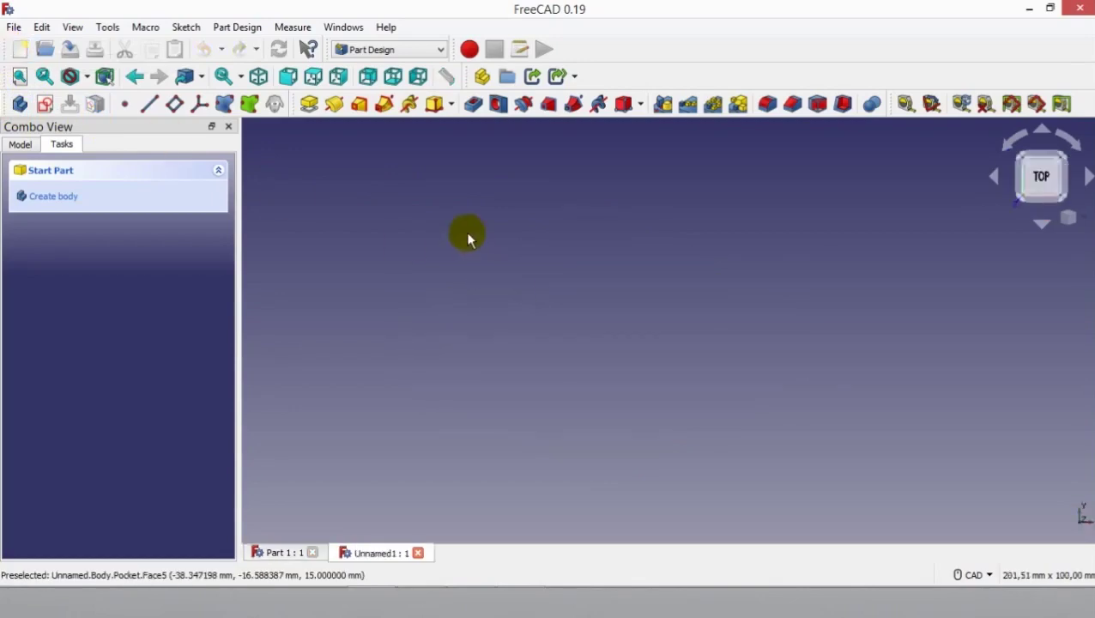
# Step: Create a new sketch on the XY_Plane in the Unnamed1 document
pyautogui.click(48, 103)
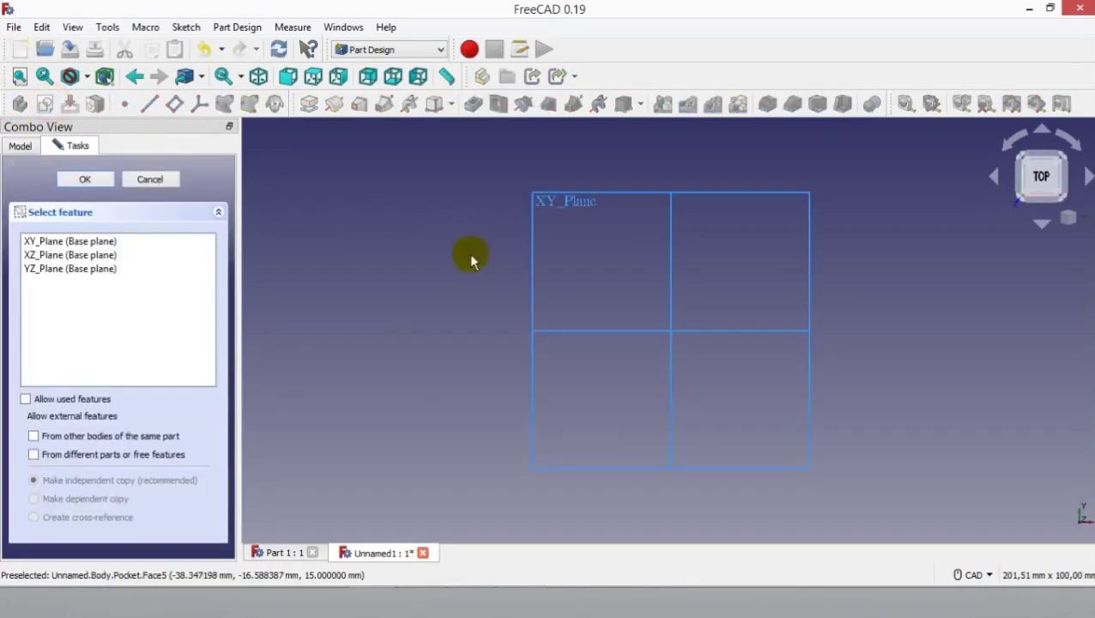
pyautogui.click(138, 242)
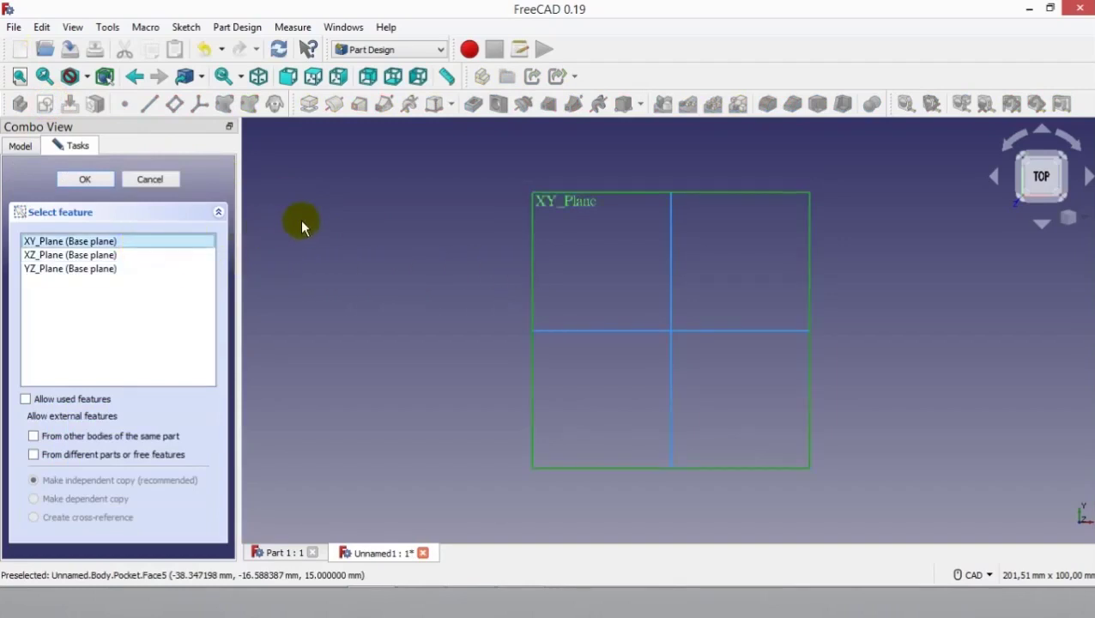
pyautogui.click(95, 184)
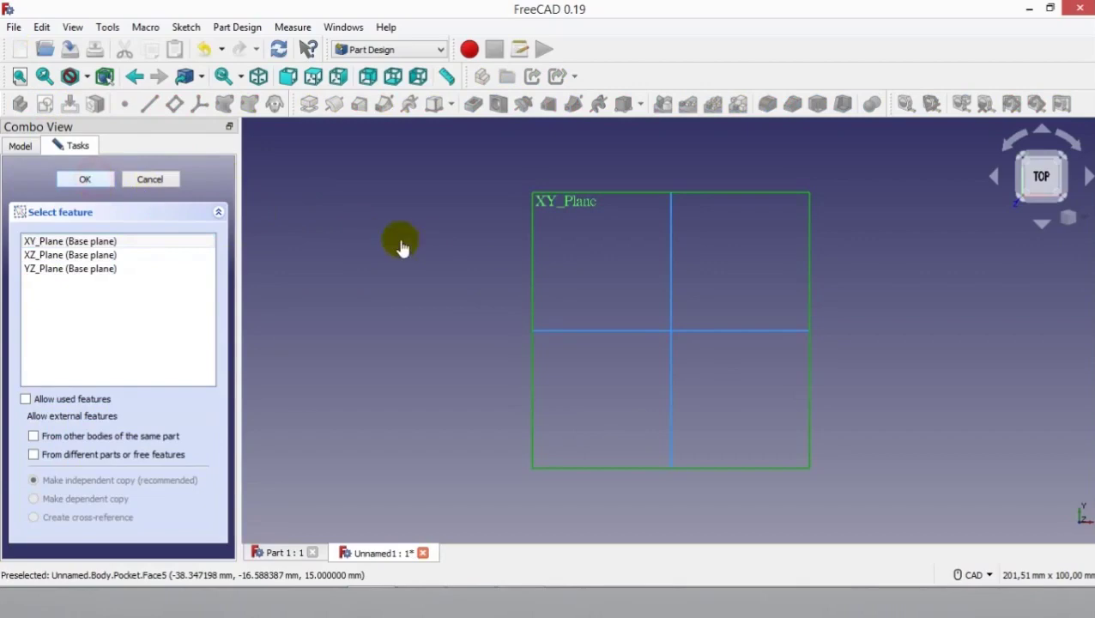
pyautogui.moveTo(533, 258); pyautogui.dragTo(503, 292, button='middle')
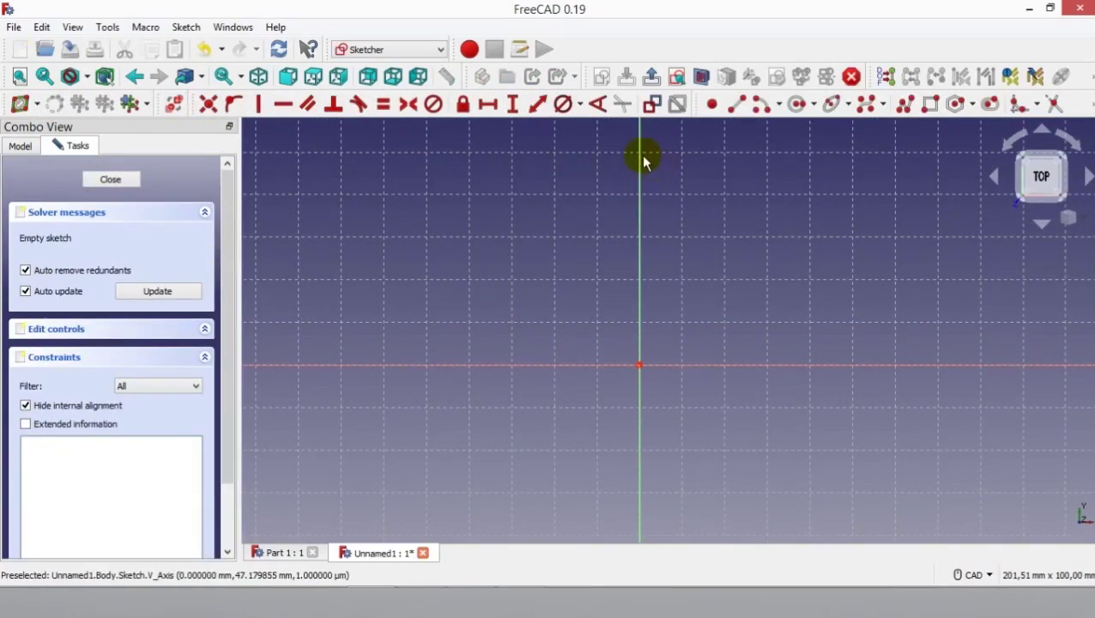
# Step: Draw a rectangle spanning the sketch origin
pyautogui.click(930, 104)
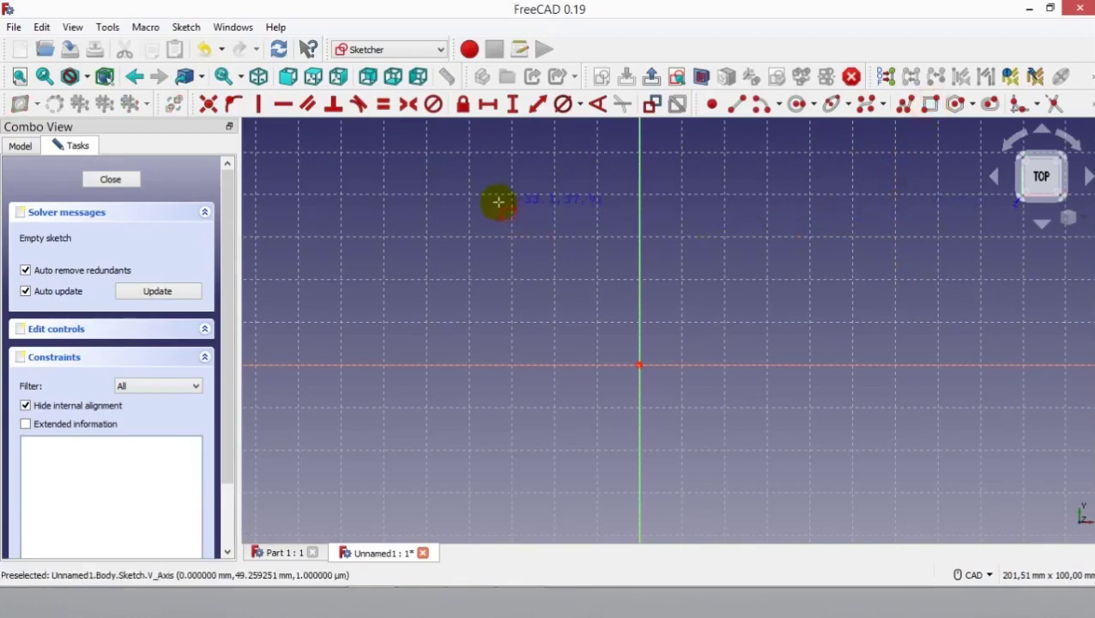
pyautogui.click(513, 248)
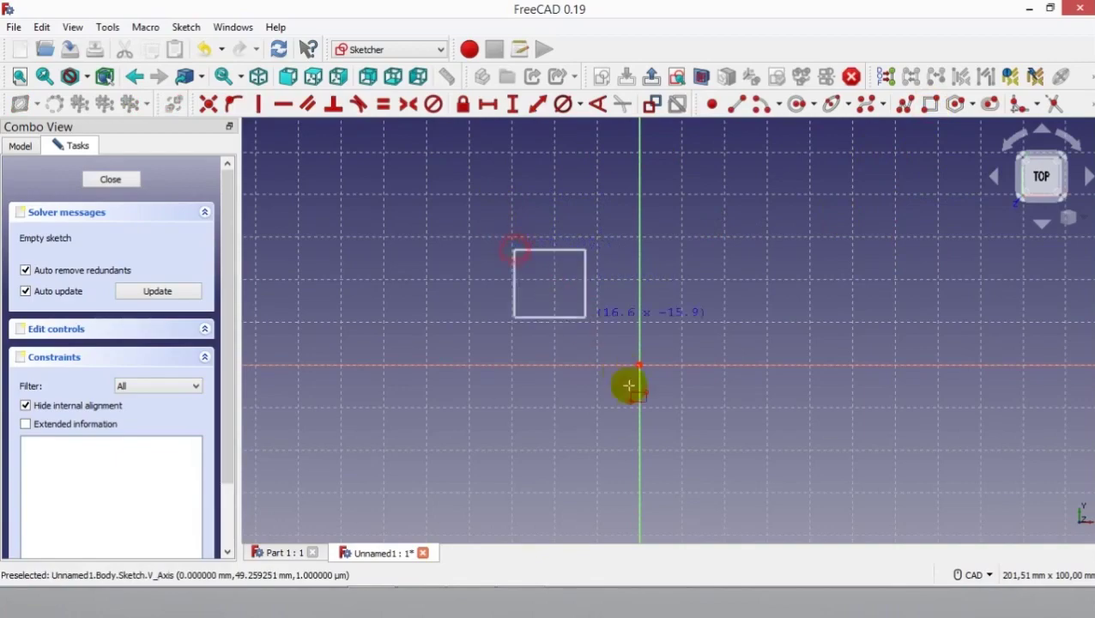
pyautogui.click(769, 485)
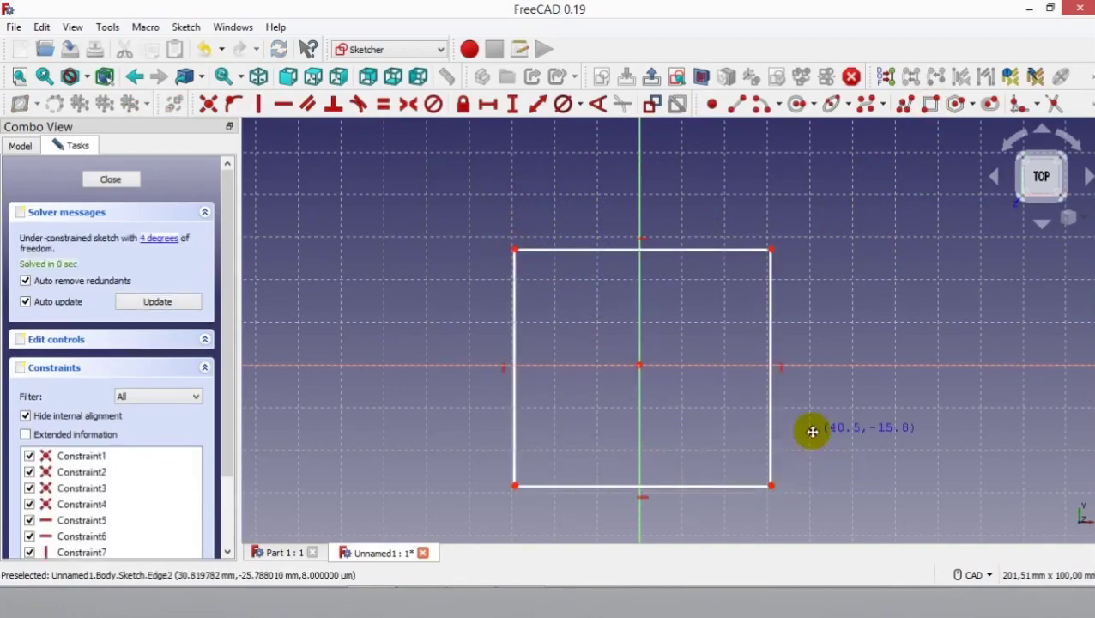
pyautogui.moveTo(808, 429); pyautogui.dragTo(807, 371, button='middle')
pyautogui.moveTo(705, 321); pyautogui.dragTo(753, 374, button='middle')
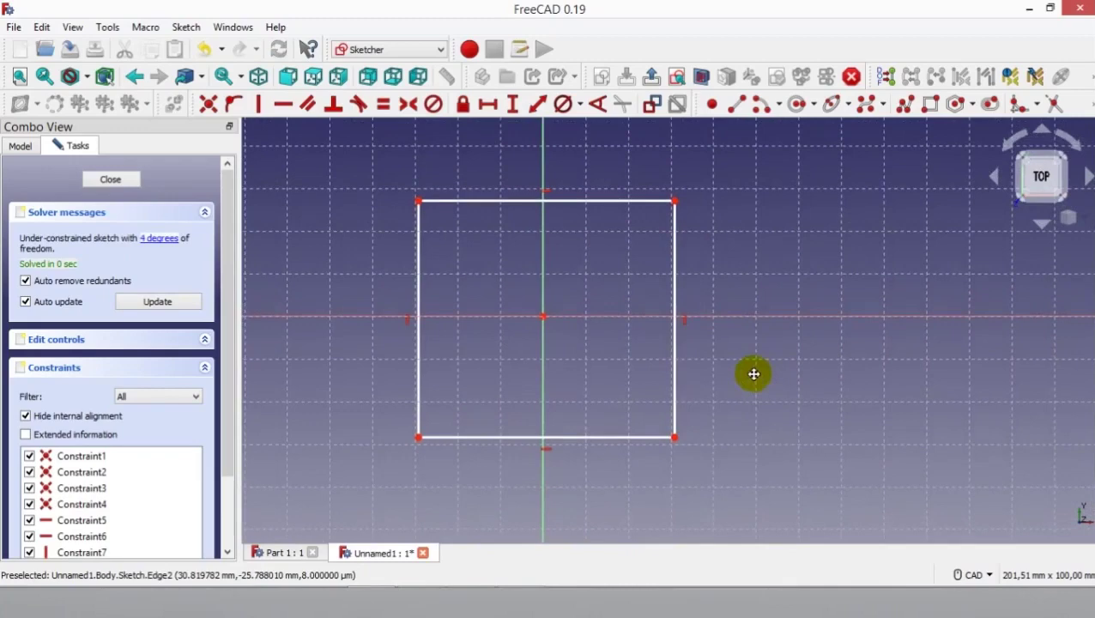
# Step: Make the rectangle's top-left and bottom-right corners symmetric about the origin
pyautogui.click(408, 103)
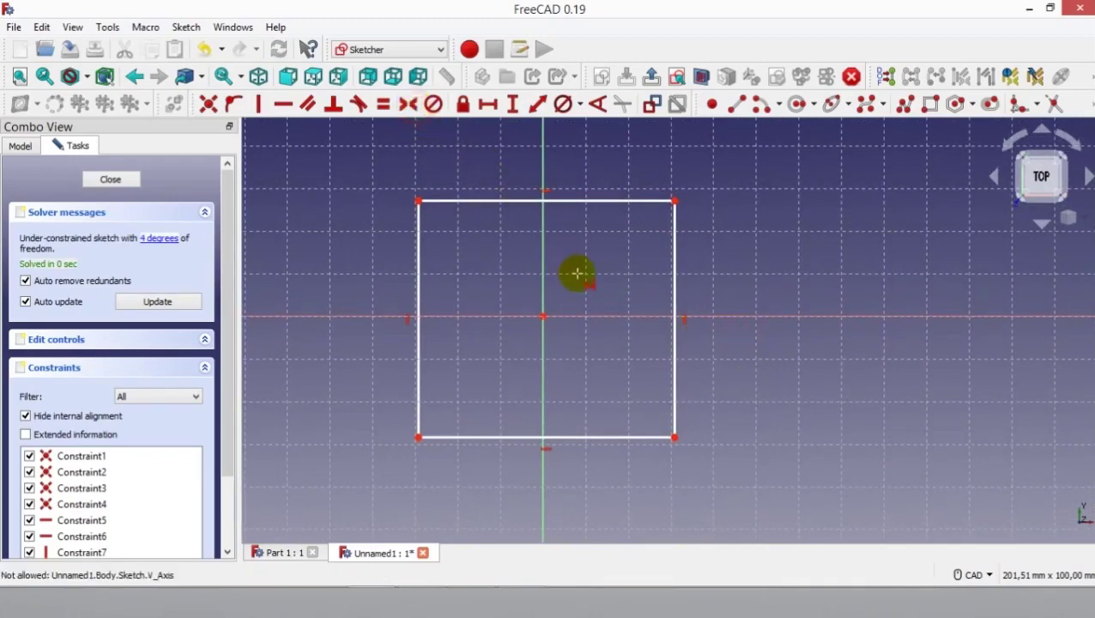
pyautogui.click(674, 436)
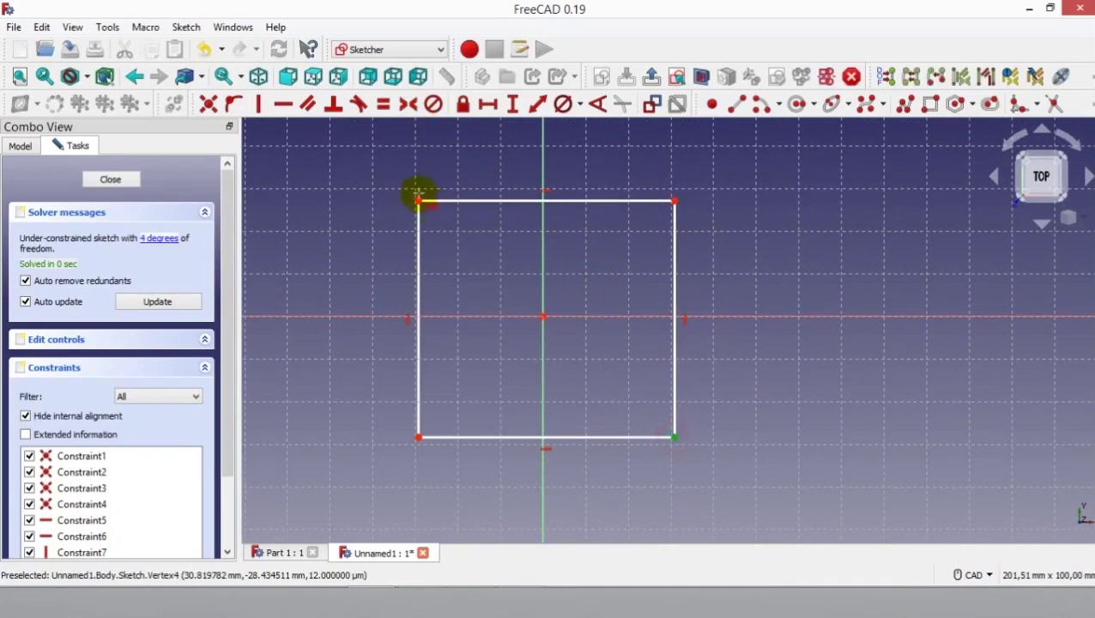
pyautogui.click(417, 200)
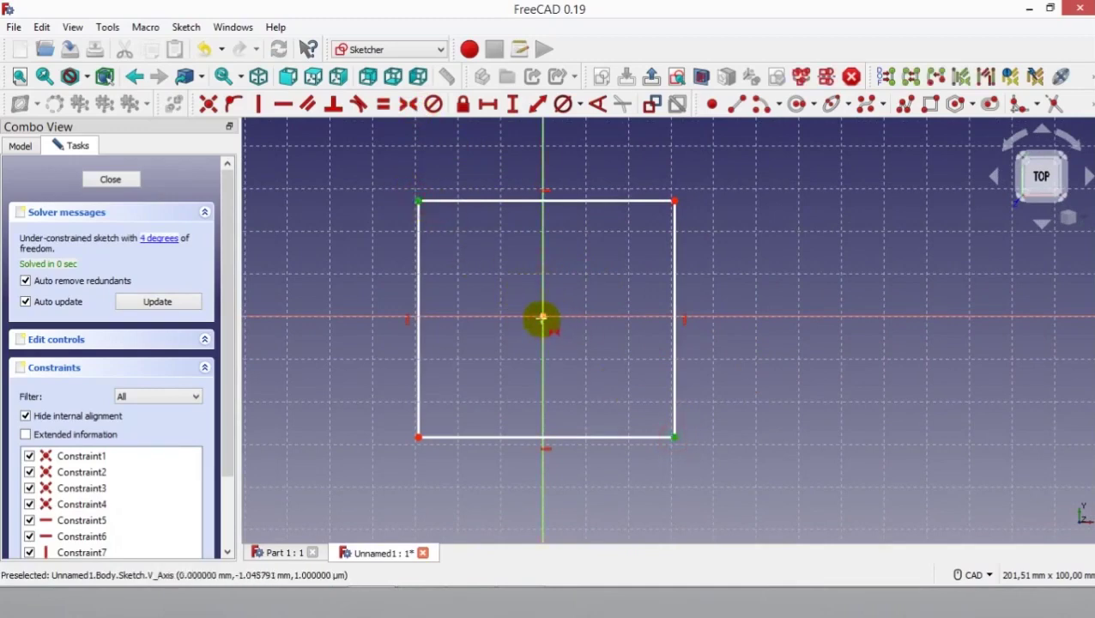
pyautogui.click(543, 317)
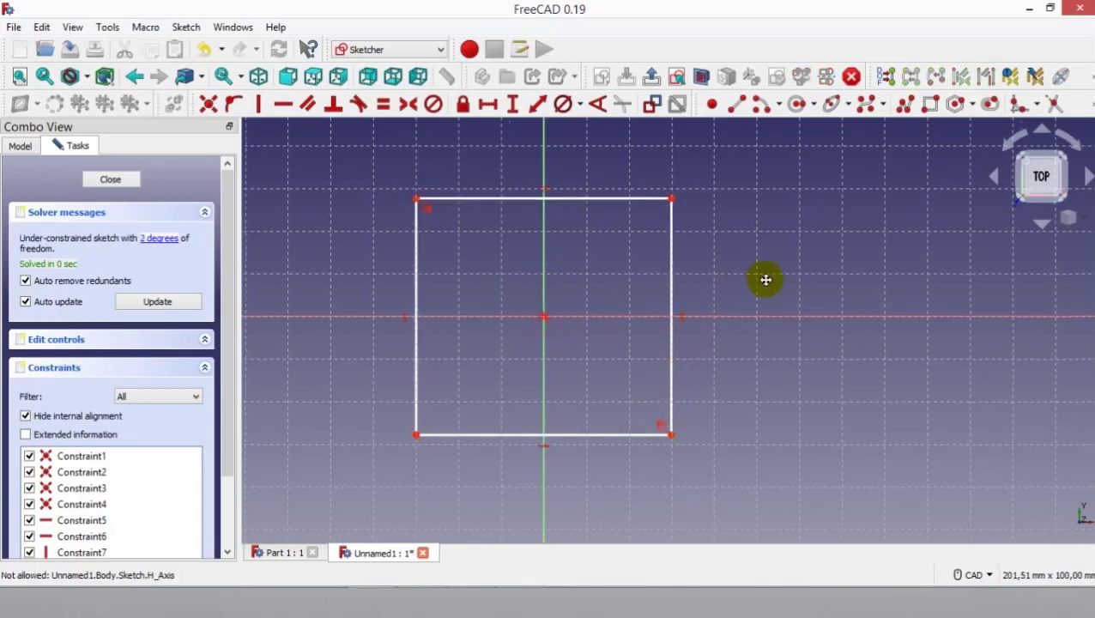
pyautogui.moveTo(755, 276); pyautogui.dragTo(820, 288, button='middle')
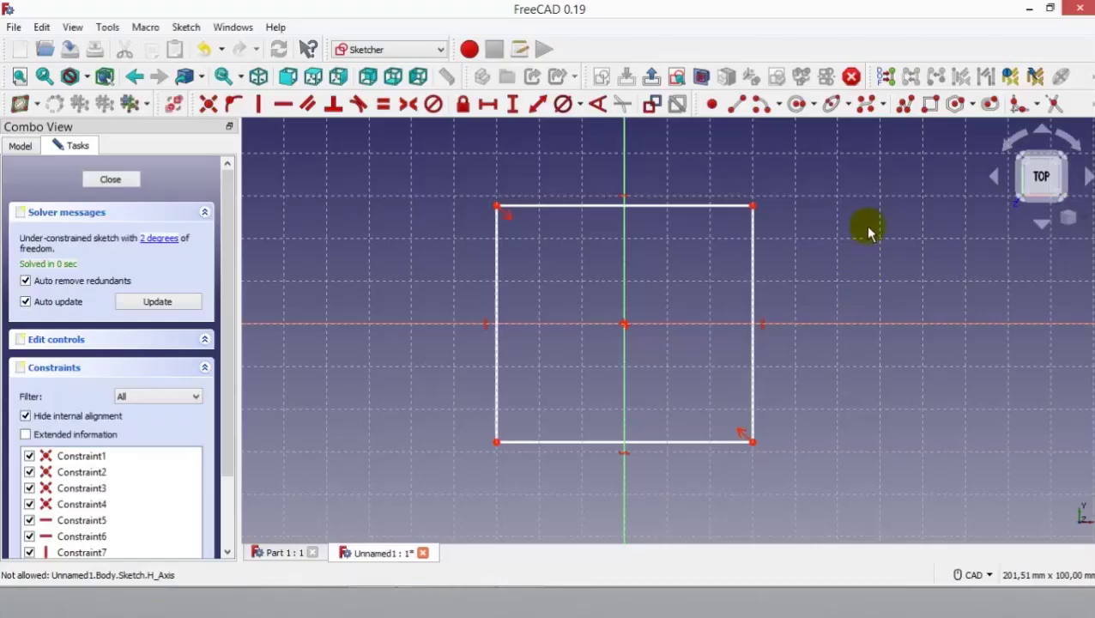
# Step: Draw a circle centred on the sketch origin inside the rectangle
pyautogui.click(797, 107)
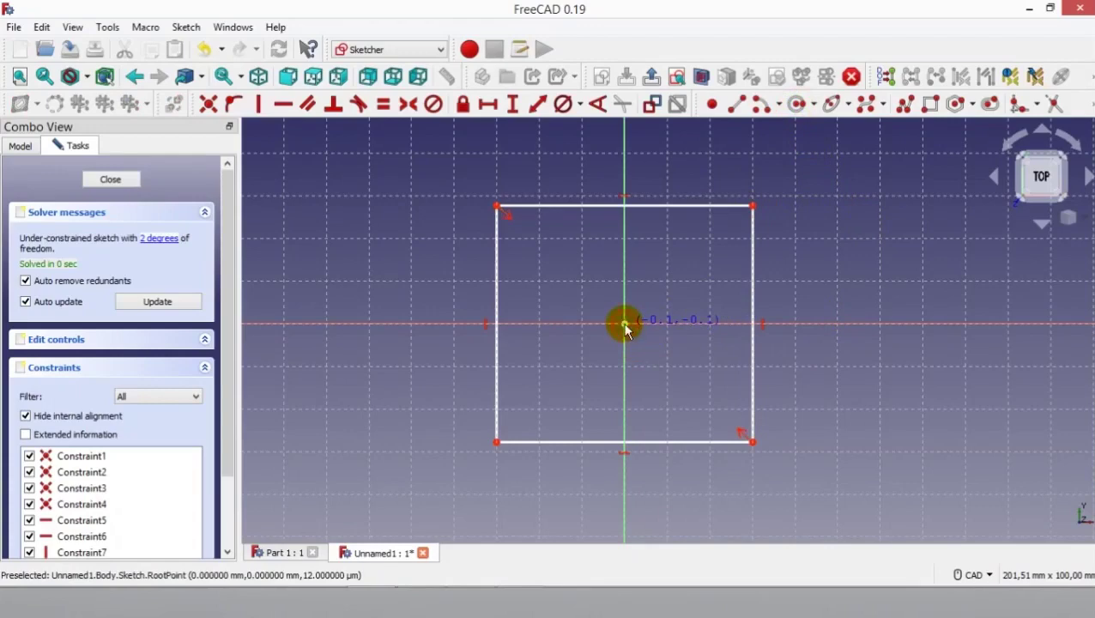
pyautogui.click(625, 324)
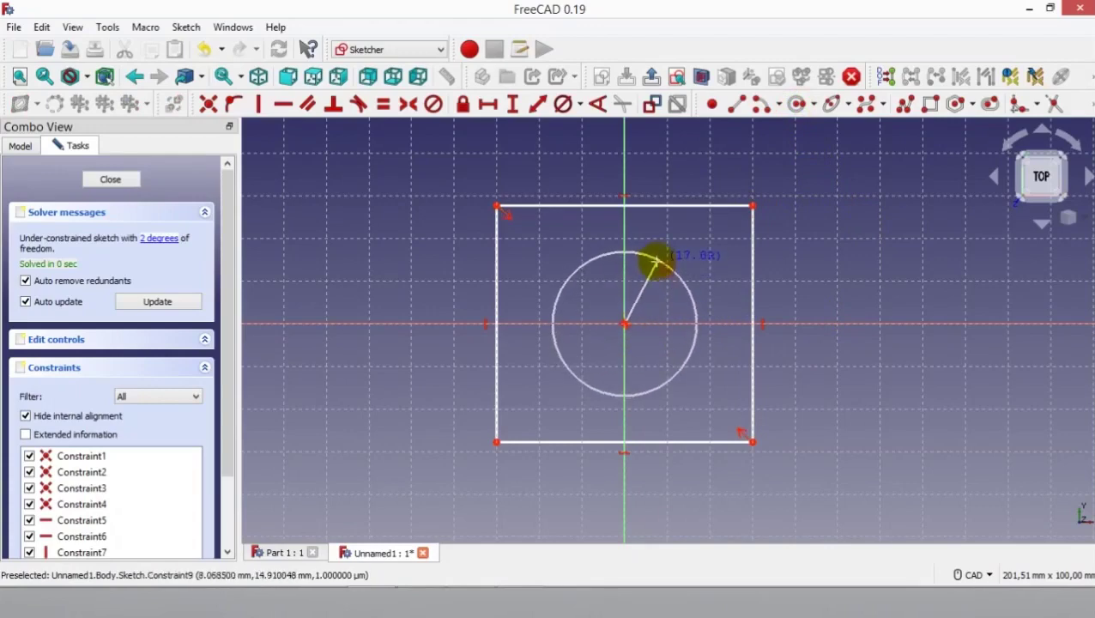
pyautogui.click(656, 271)
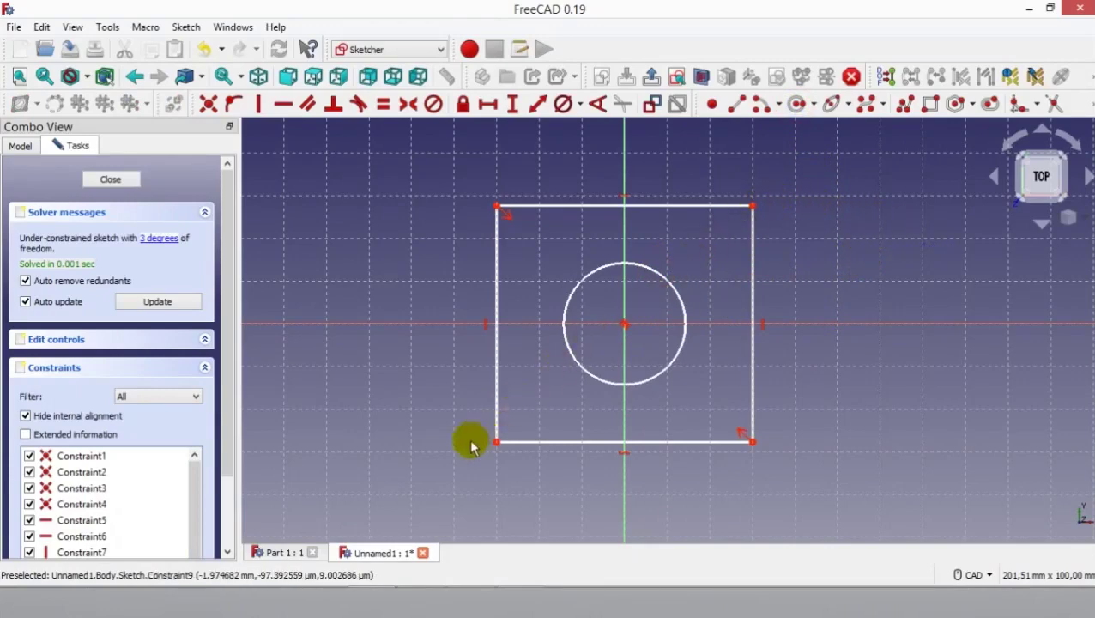
pyautogui.click(1088, 106)
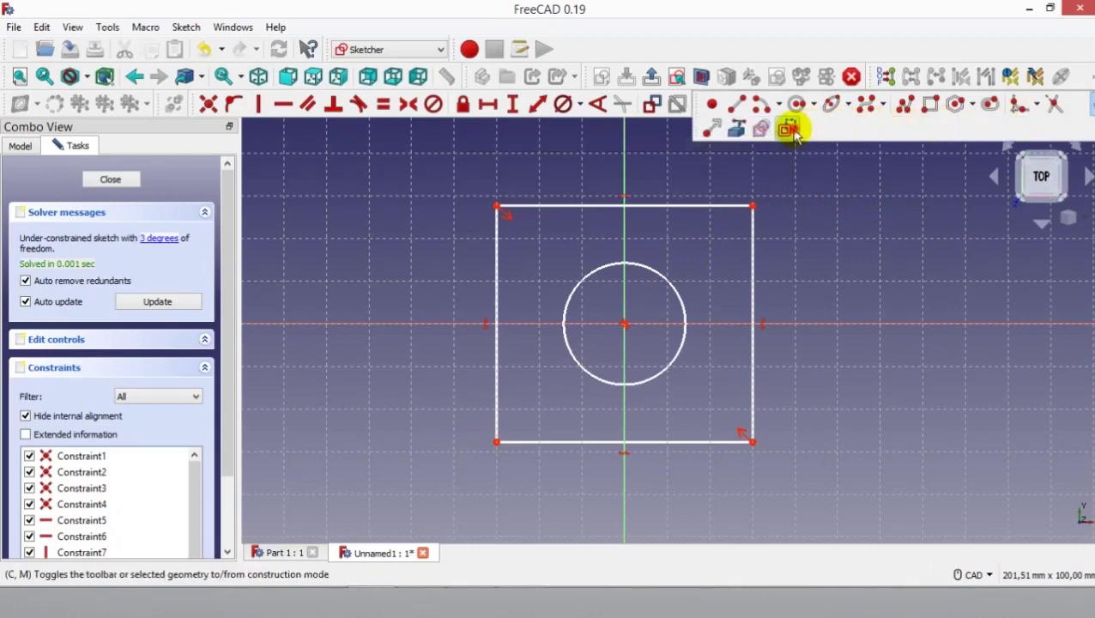
# Step: Draw a diagonal line from the rectangle's top-right to bottom-left corner
pyautogui.click(738, 108)
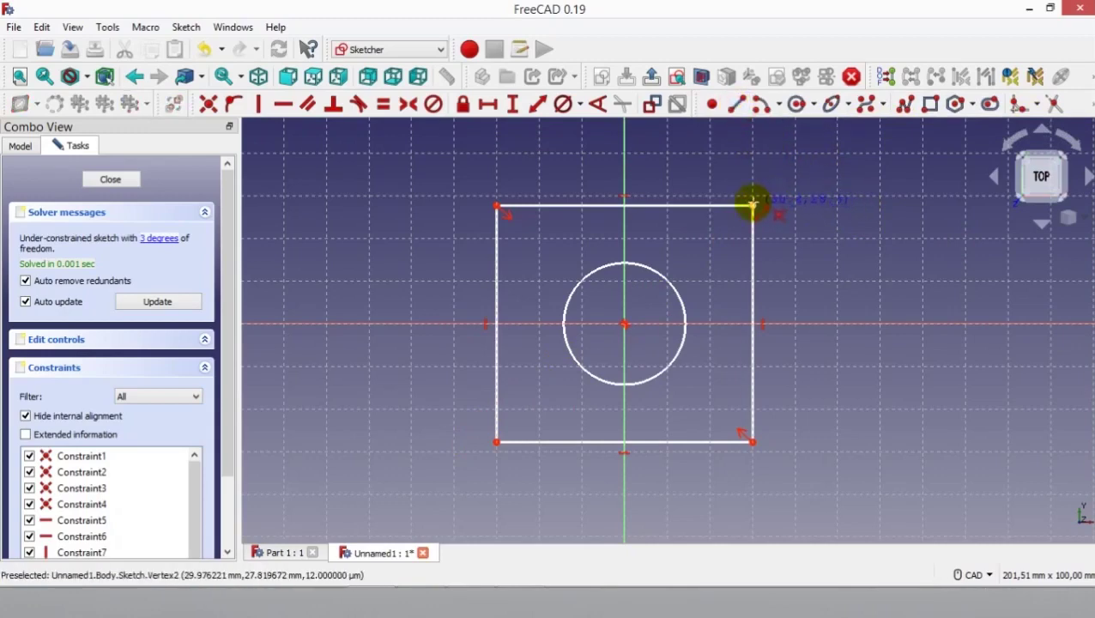
pyautogui.click(752, 205)
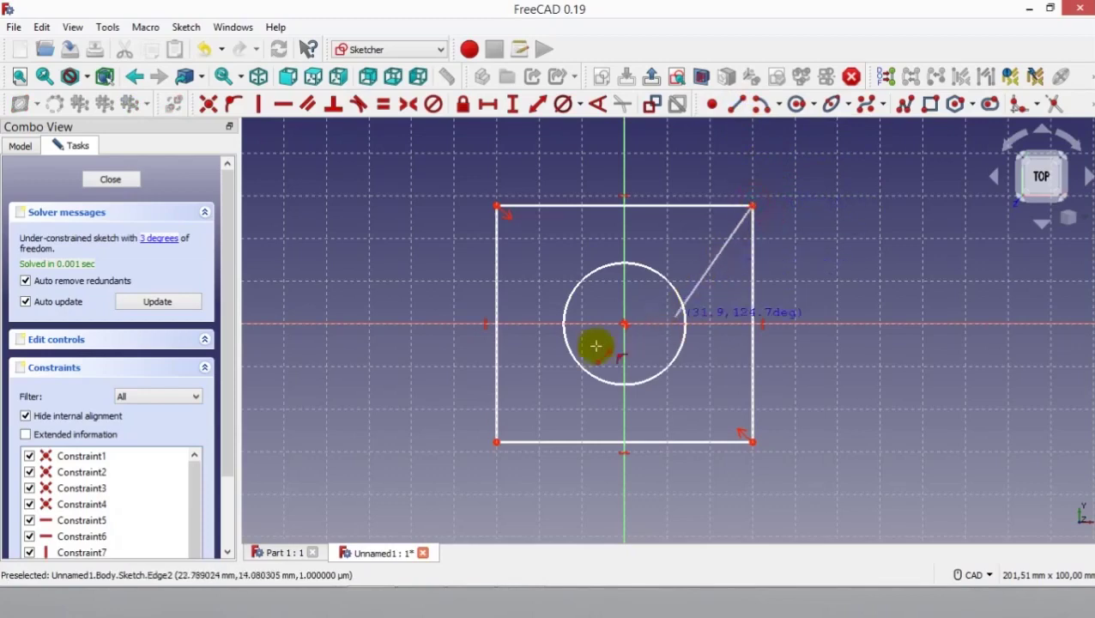
pyautogui.click(496, 443)
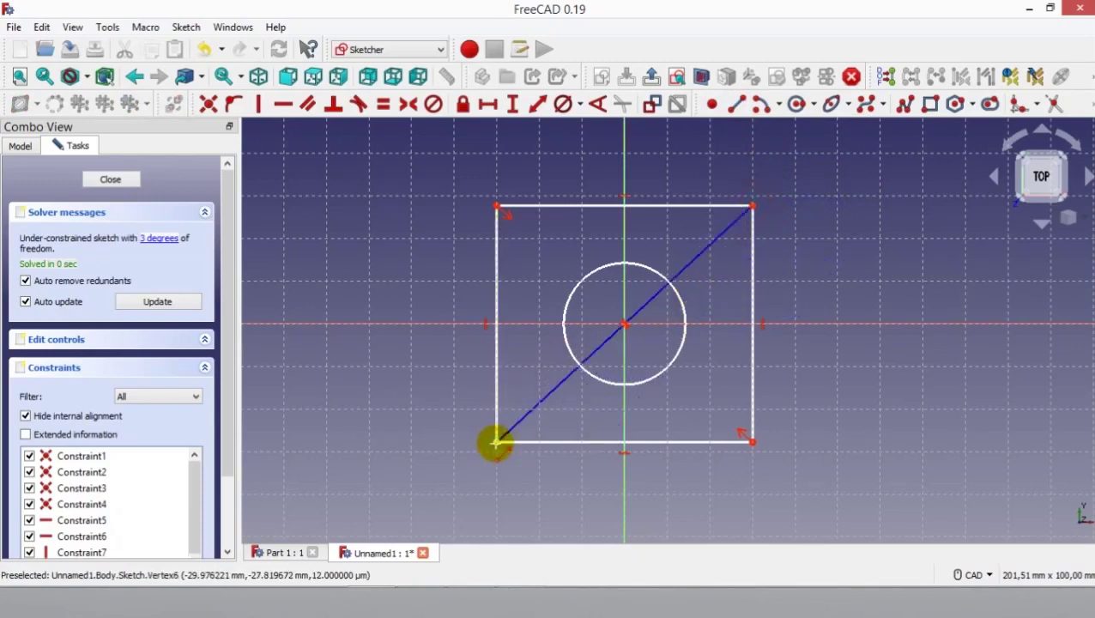
# Step: Add two small circles centred on the diagonal, sliding the upper one farther along it
pyautogui.click(1088, 105)
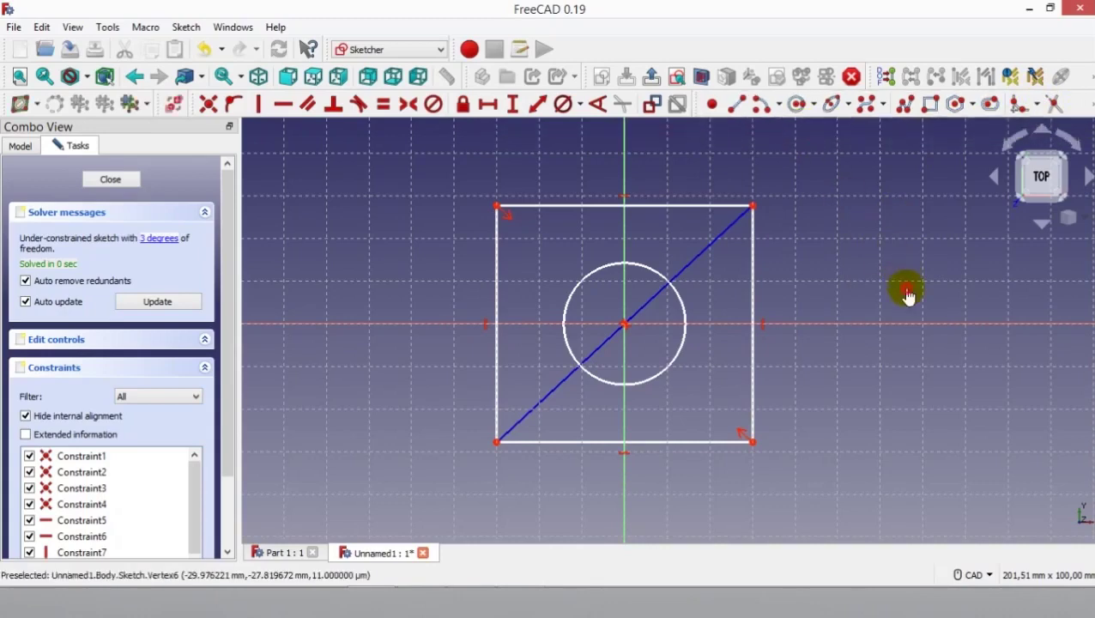
pyautogui.click(796, 112)
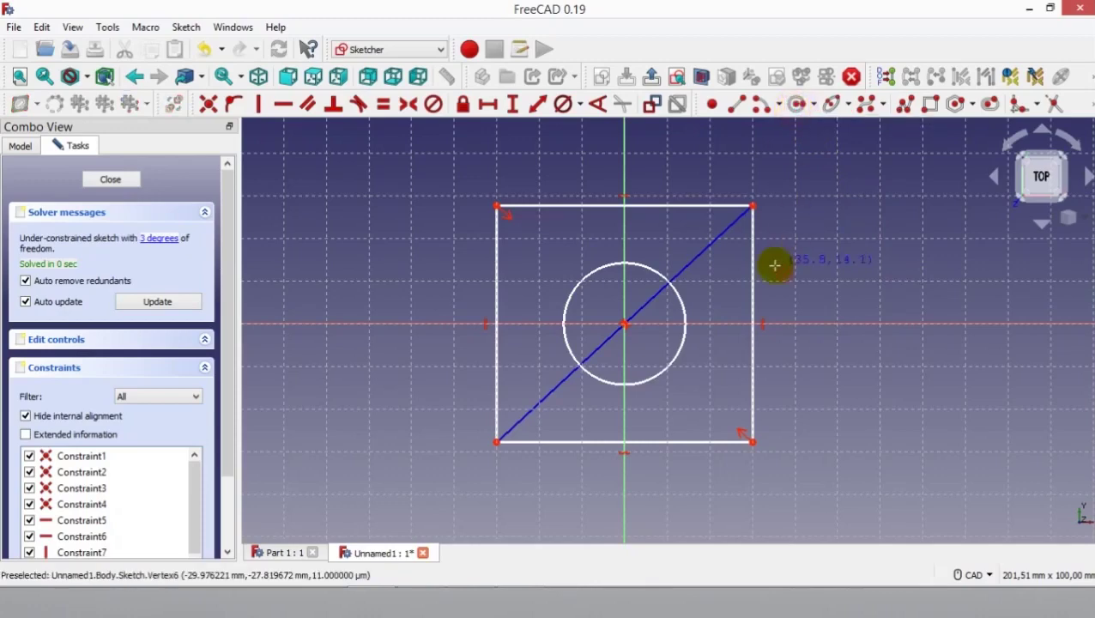
pyautogui.scroll(1, 704, 296)
pyautogui.scroll(1, 703, 296)
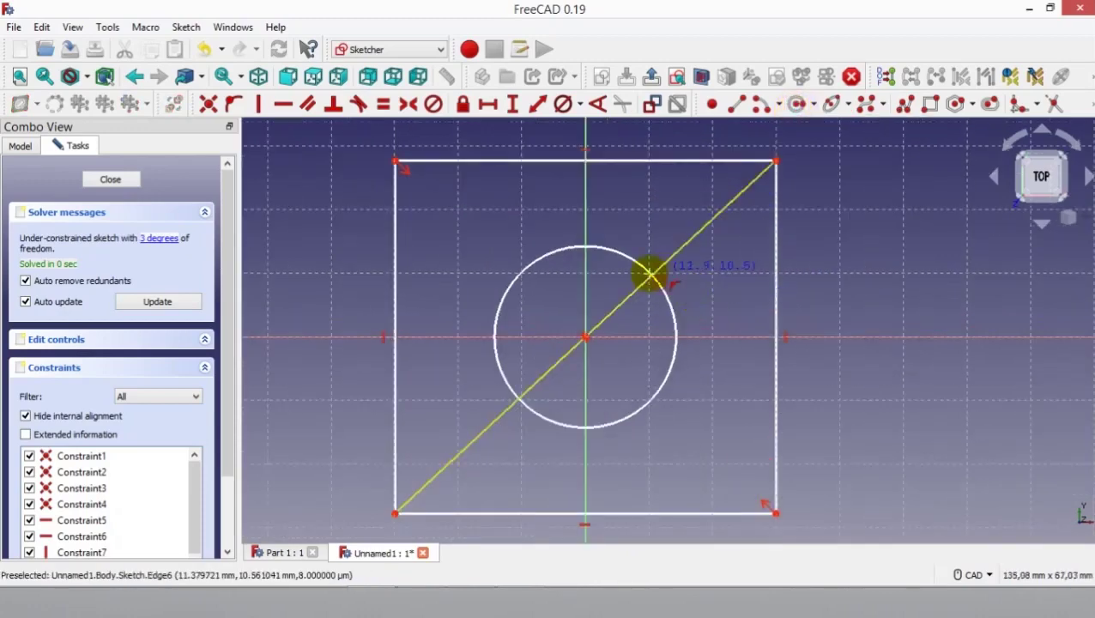
pyautogui.click(654, 273)
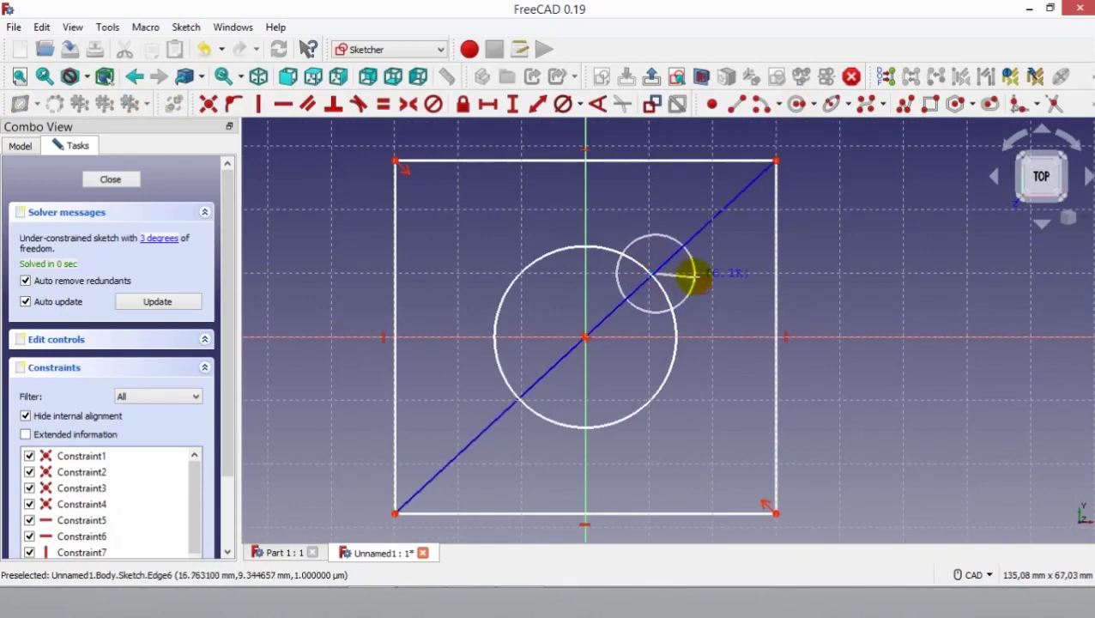
pyautogui.click(694, 273)
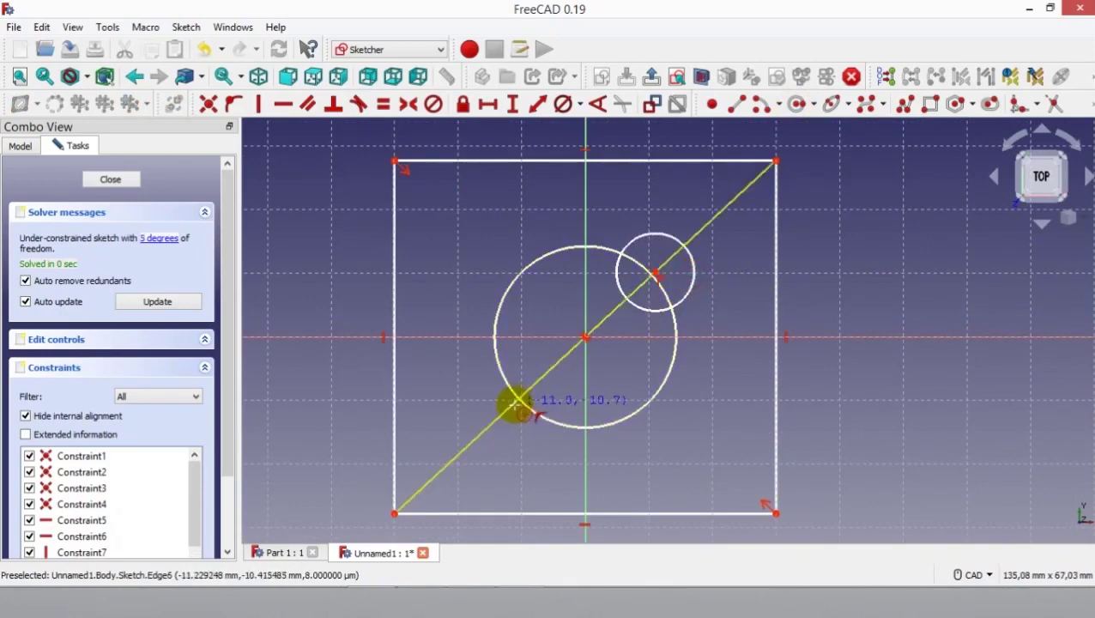
pyautogui.click(515, 410)
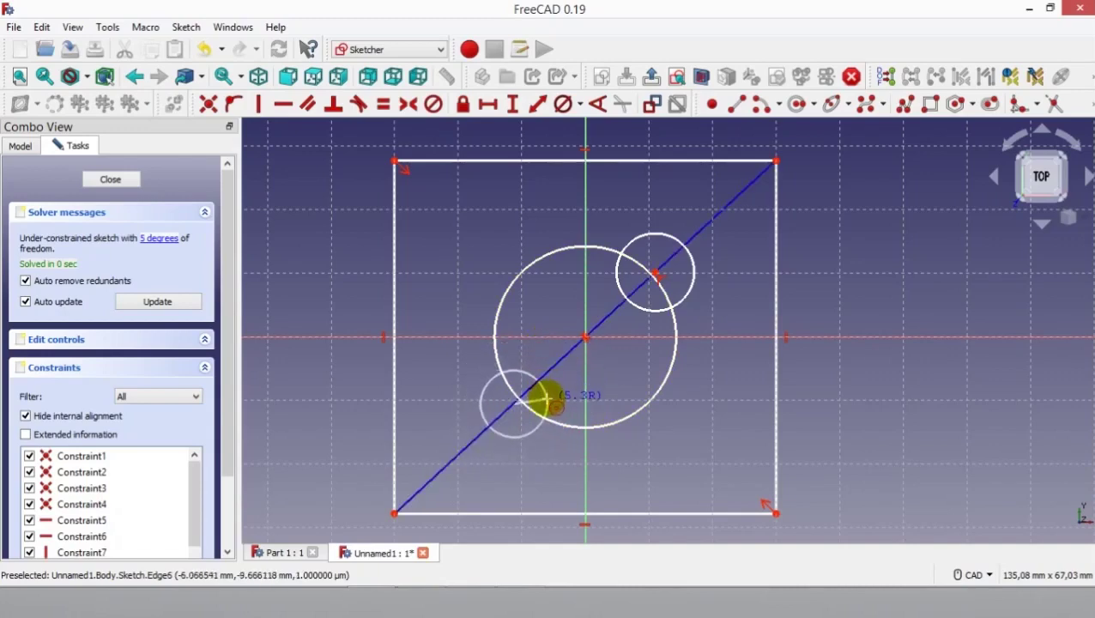
pyautogui.click(545, 400)
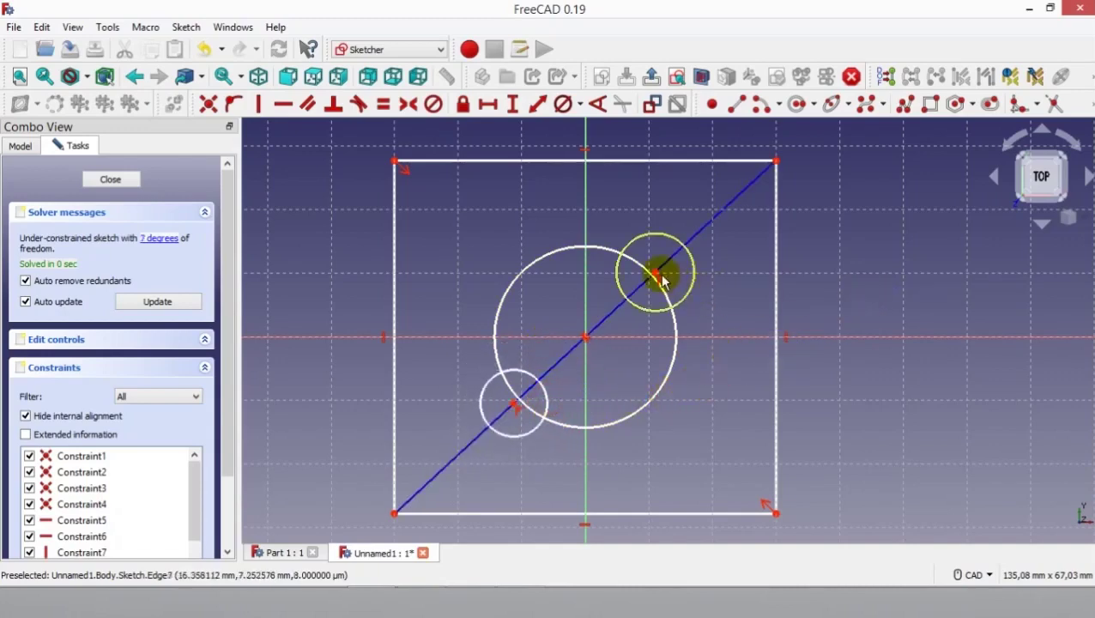
pyautogui.moveTo(656, 274)
pyautogui.mouseDown()
pyautogui.moveTo(670, 266)
pyautogui.moveTo(674, 276)
pyautogui.mouseUp()
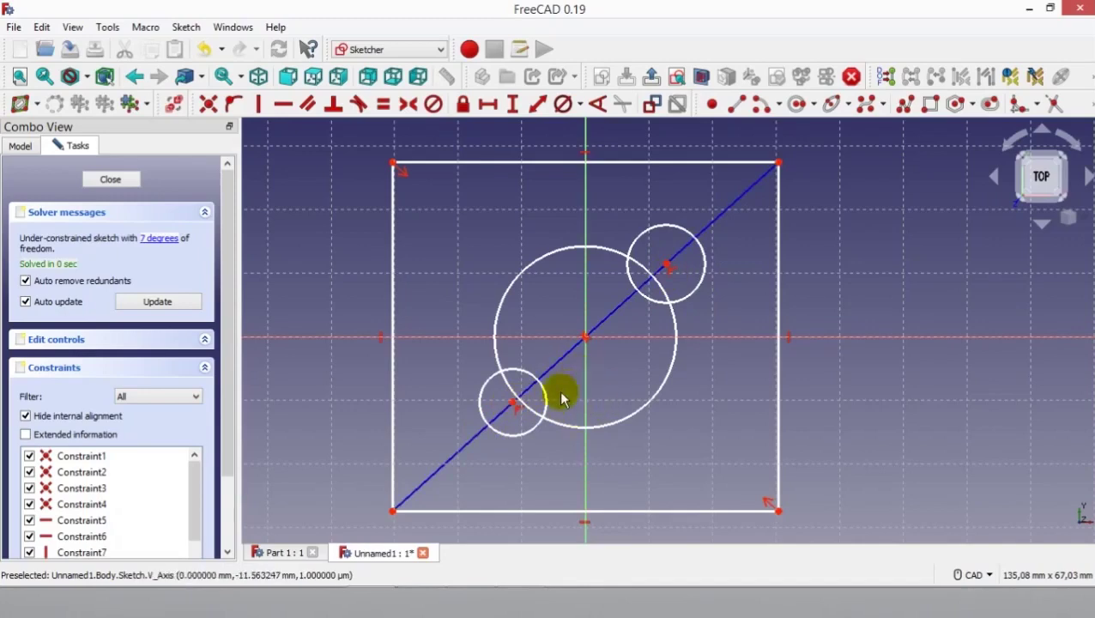
# Step: Compare the sketch against the assembly reference drawing
pyautogui.scroll(-1, 588, 388)
pyautogui.moveTo(606, 386); pyautogui.dragTo(588, 386, button='middle')
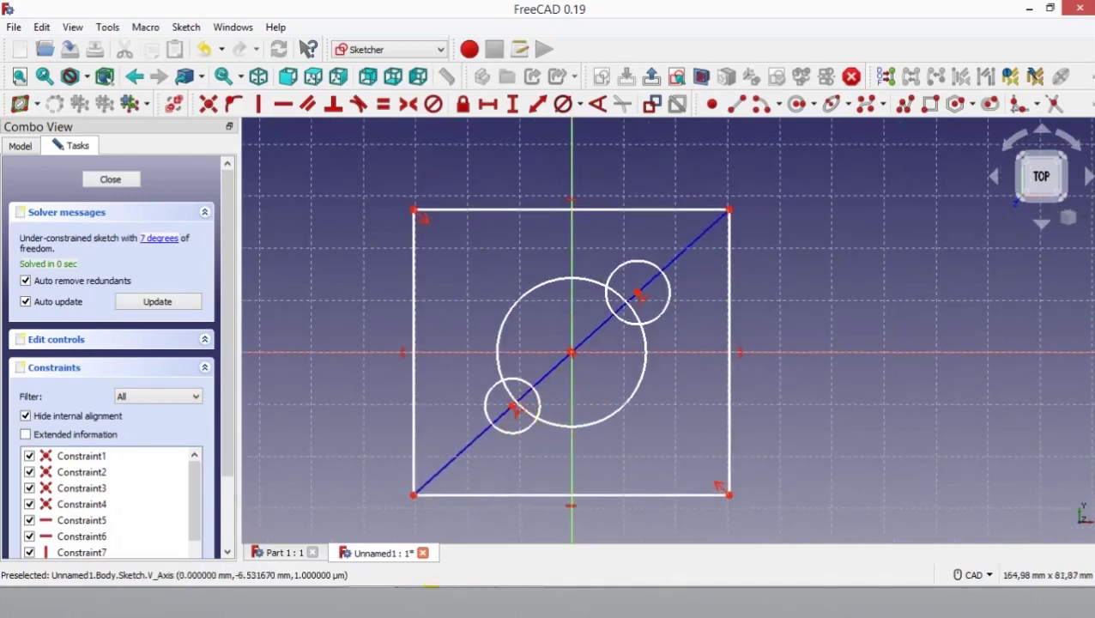
pyautogui.click(418, 514)
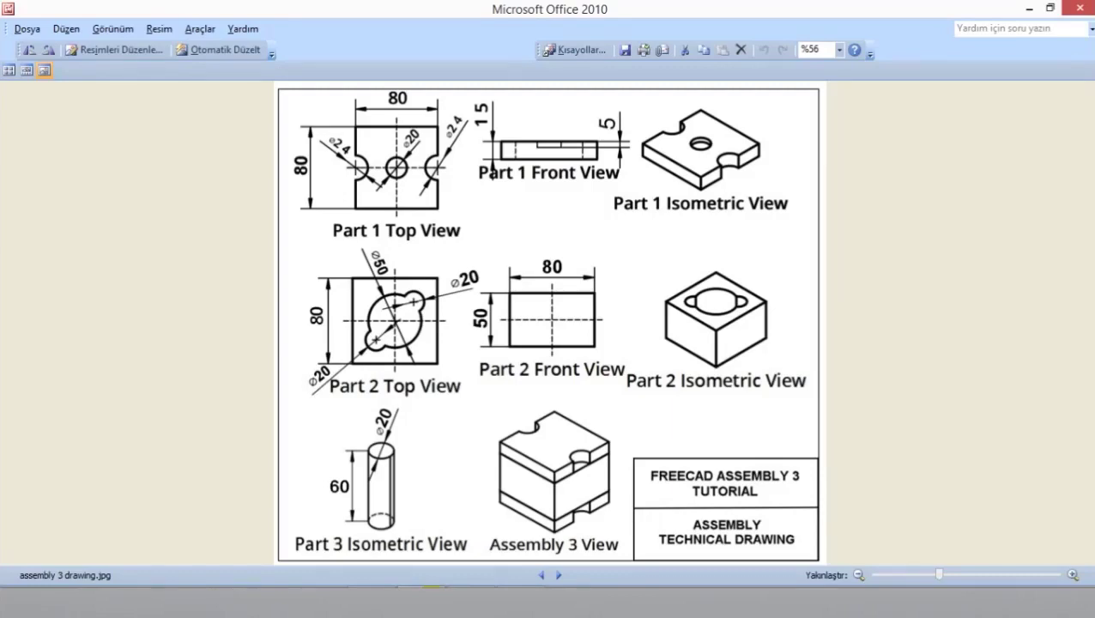
pyautogui.hotkey('alt', 'Tab')
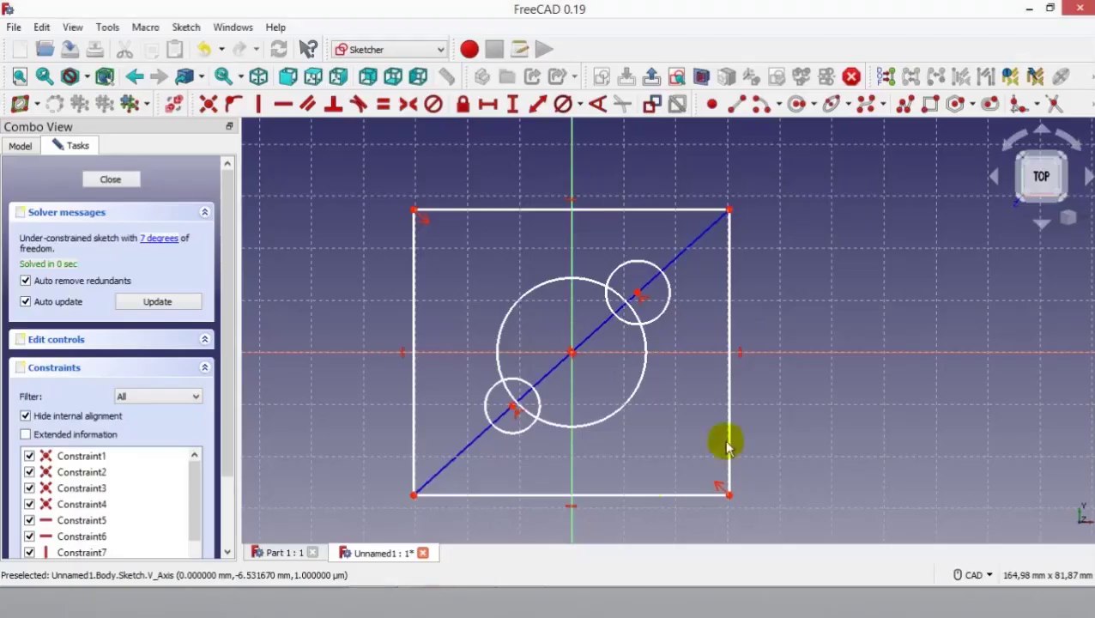
# Step: Constrain the rectangle's right edge to an 80 mm height
pyautogui.click(539, 106)
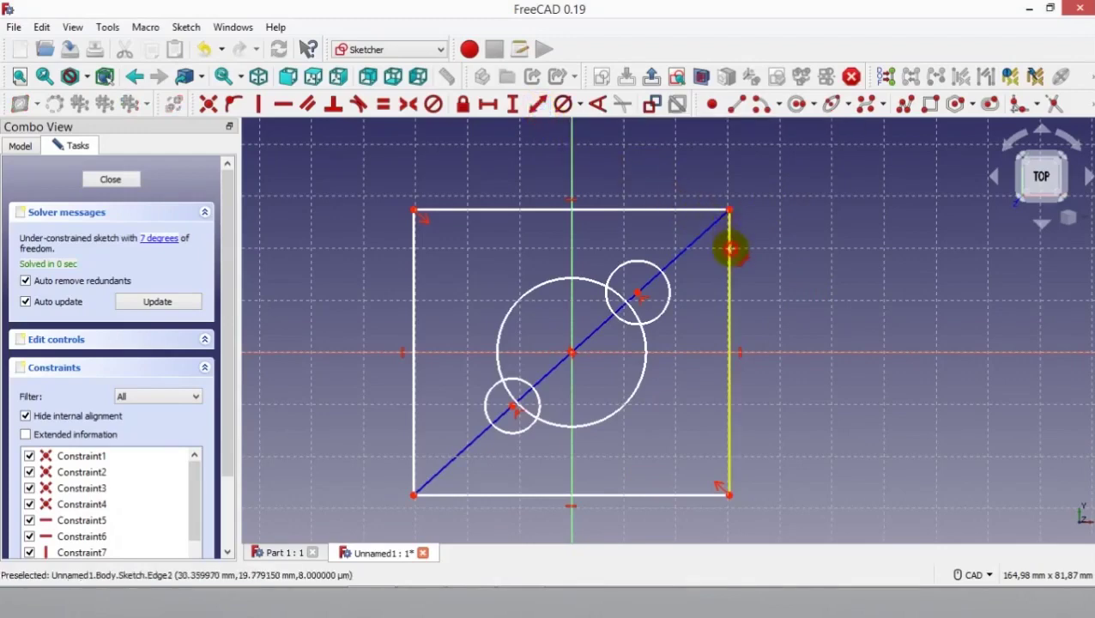
pyautogui.click(730, 249)
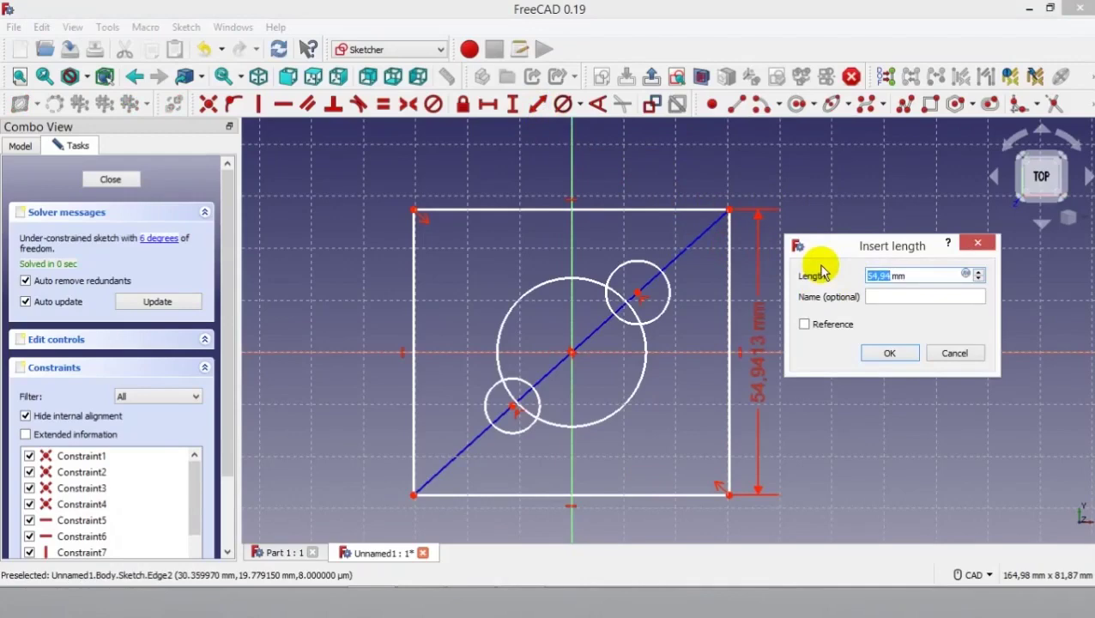
pyautogui.click(884, 354)
pyautogui.scroll(-1, 833, 296)
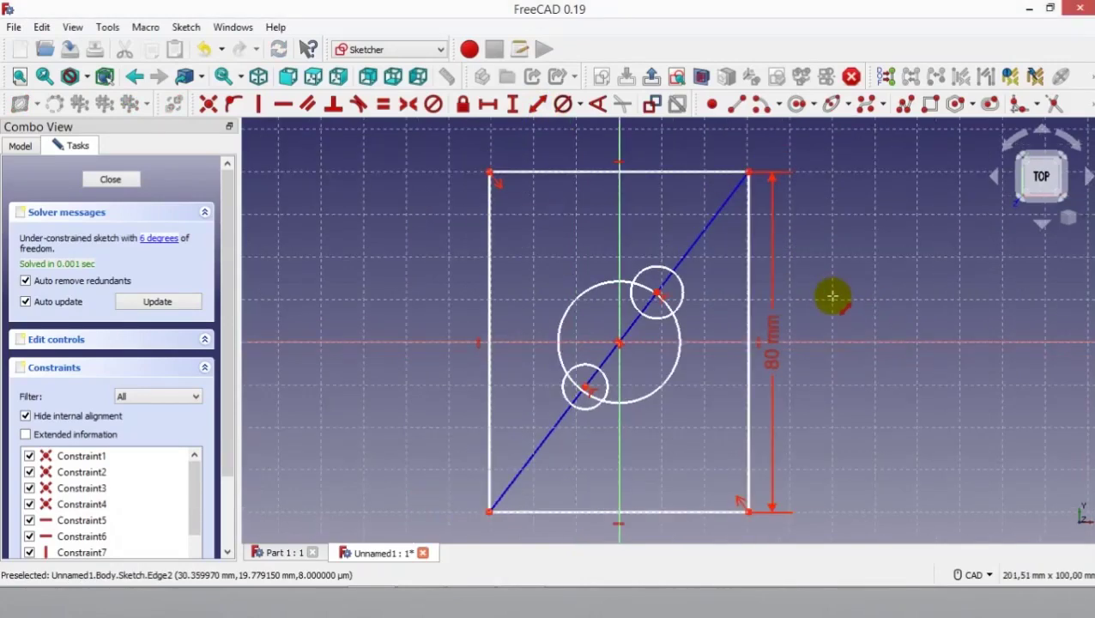
pyautogui.moveTo(838, 311); pyautogui.dragTo(843, 330, button='middle')
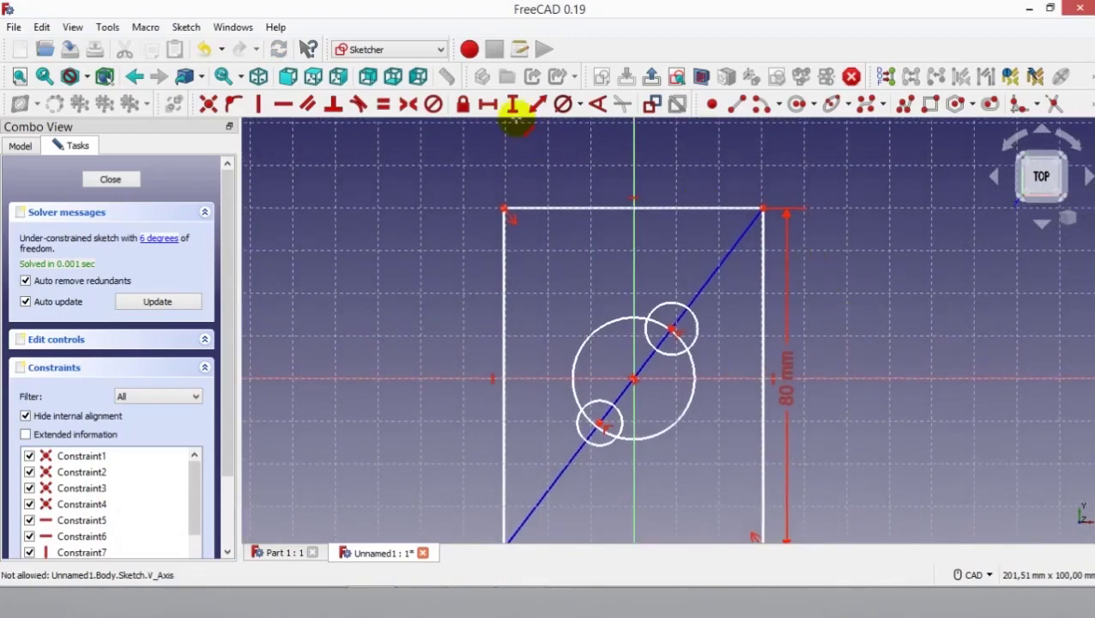
# Step: Constrain the rectangle's top edge to an 80 mm width
pyautogui.click(513, 116)
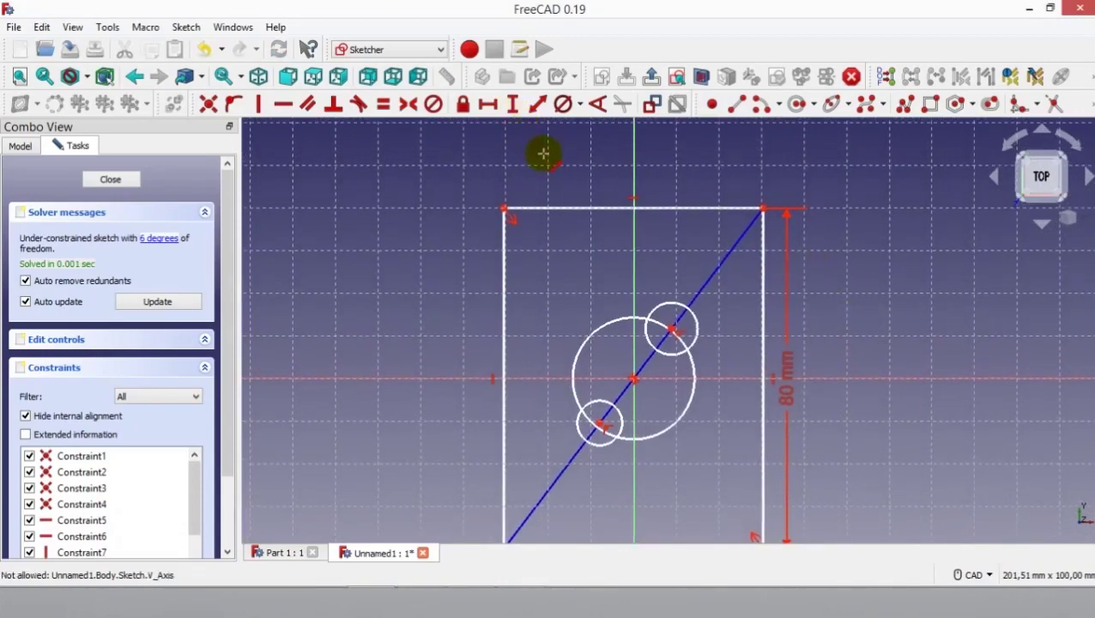
pyautogui.click(572, 214)
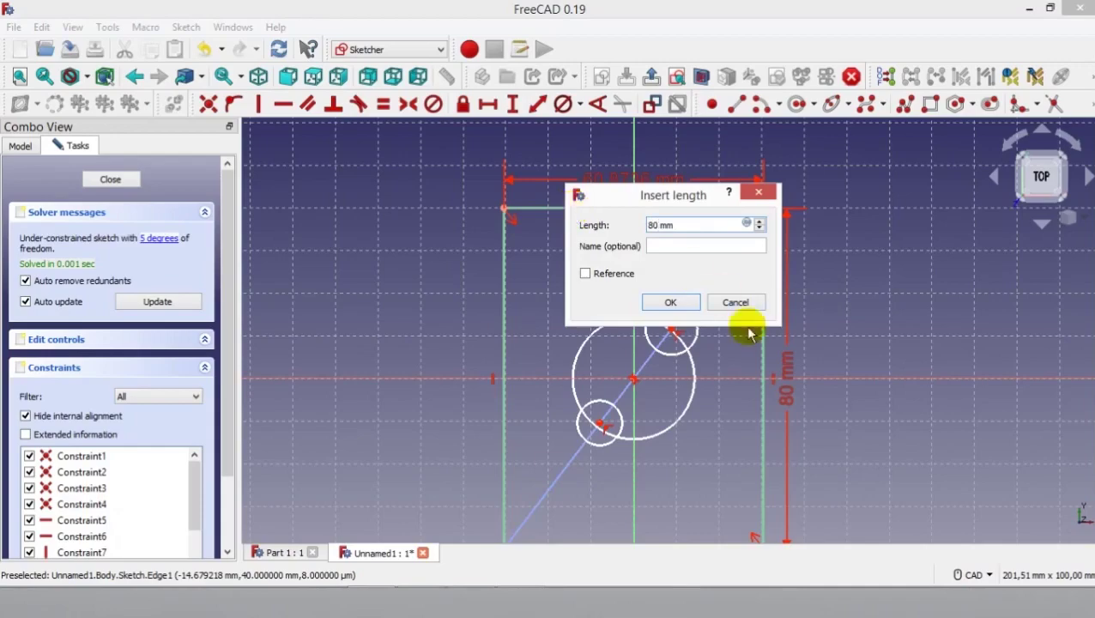
pyautogui.click(671, 303)
pyautogui.moveTo(760, 368)
pyautogui.mouseDown(button='middle')
pyautogui.moveTo(767, 296)
pyautogui.moveTo(810, 276)
pyautogui.mouseUp(button='middle')
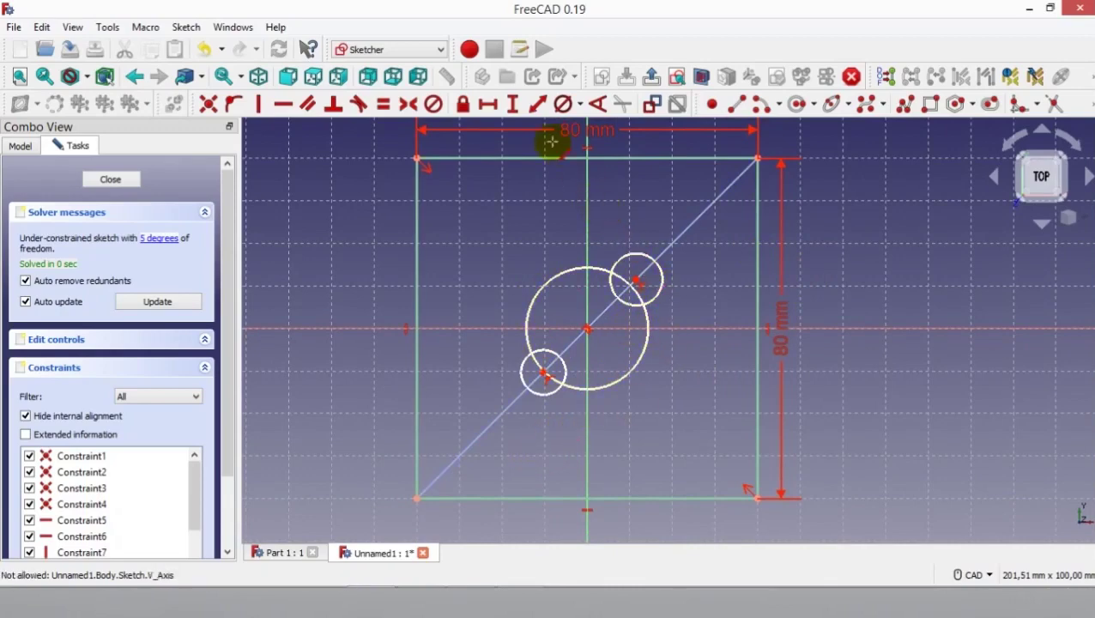
pyautogui.moveTo(600, 156); pyautogui.dragTo(603, 181, button='middle')
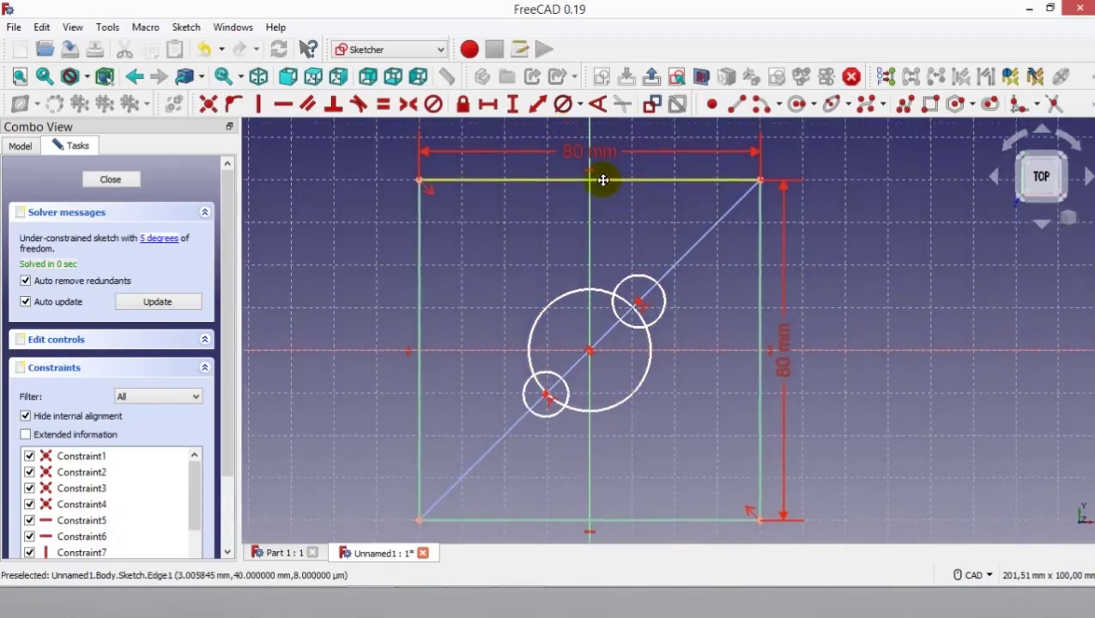
pyautogui.click(566, 107)
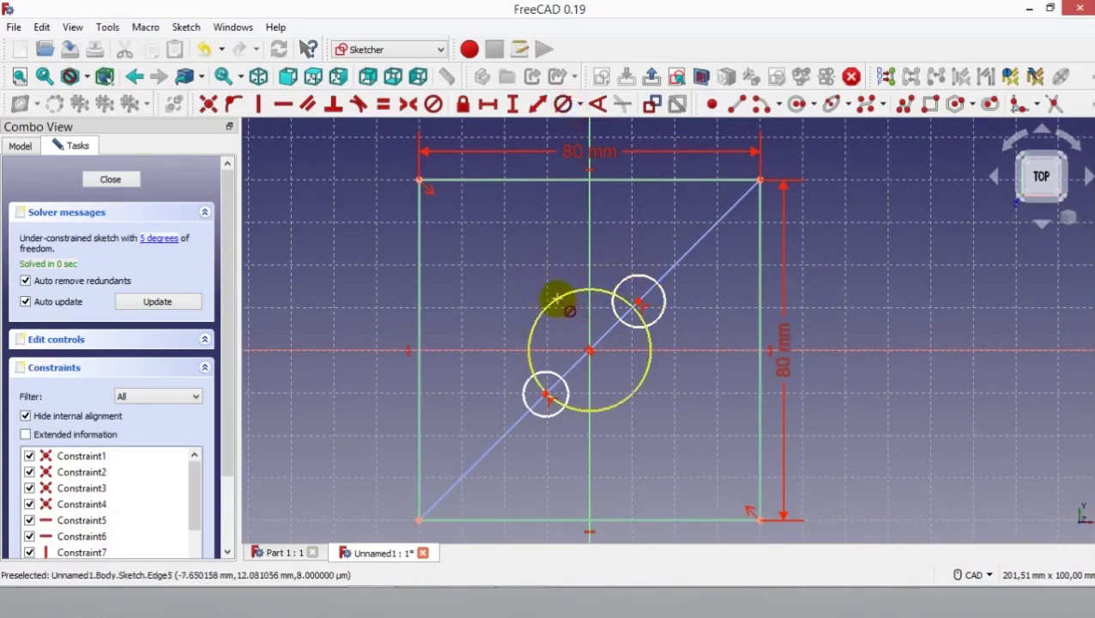
# Step: Give the centre circle a 50 mm diameter and each diagonal circle 20 mm
pyautogui.click(559, 300)
pyautogui.write('50')
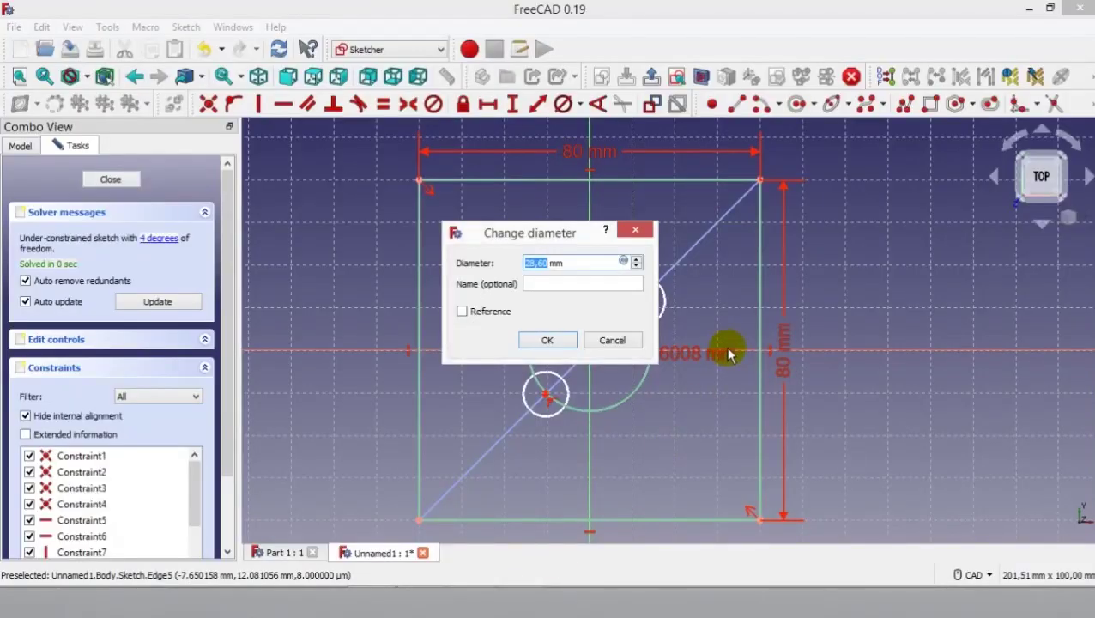
pyautogui.click(553, 340)
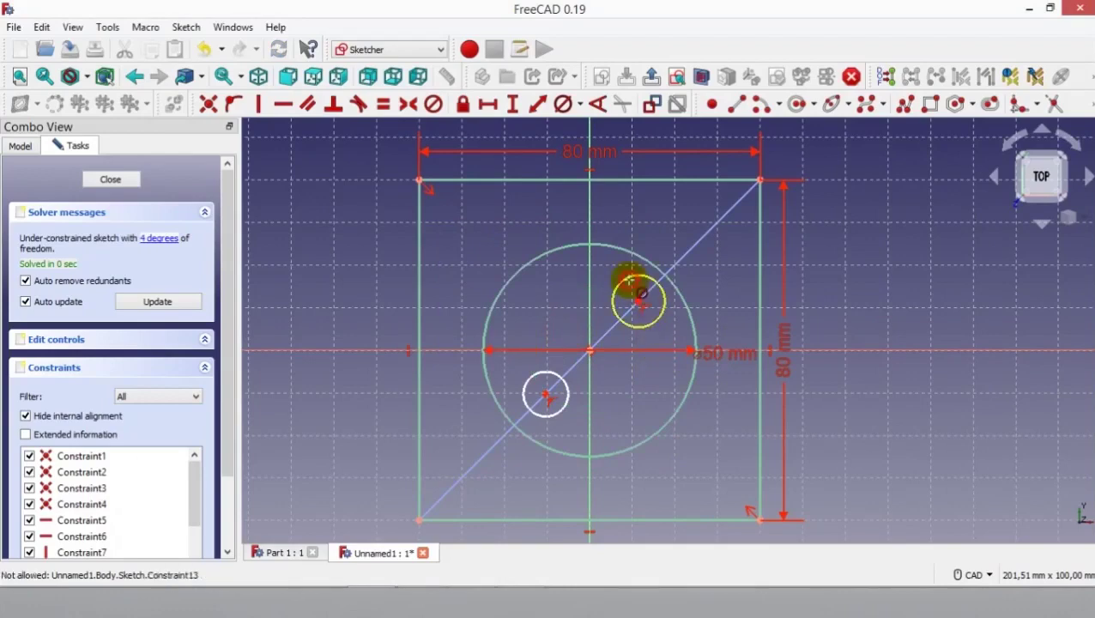
pyautogui.click(631, 282)
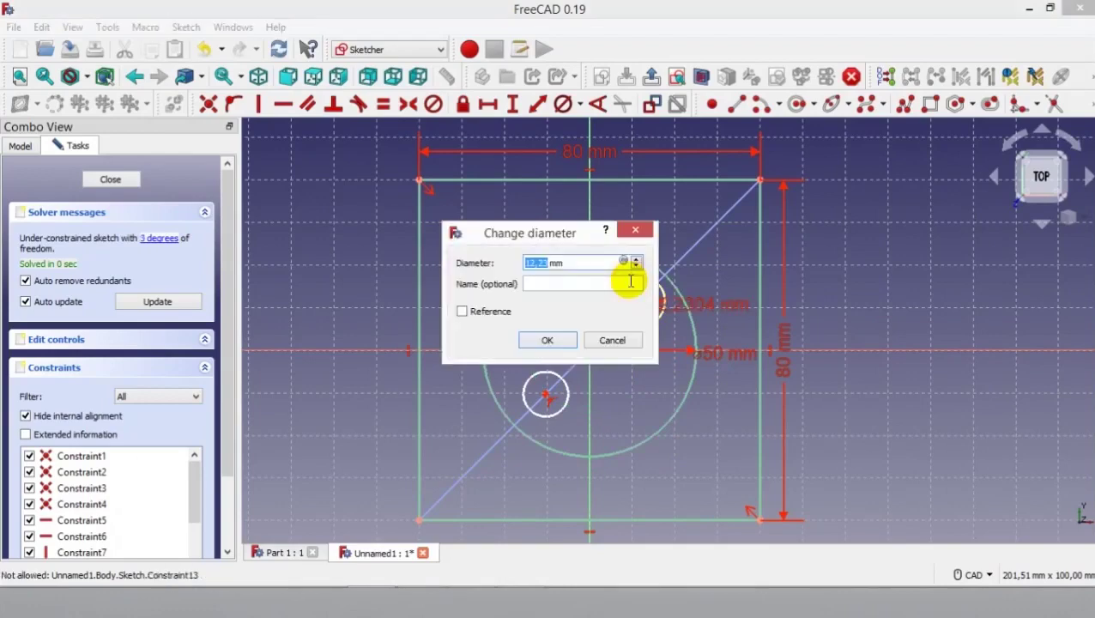
pyautogui.click(551, 340)
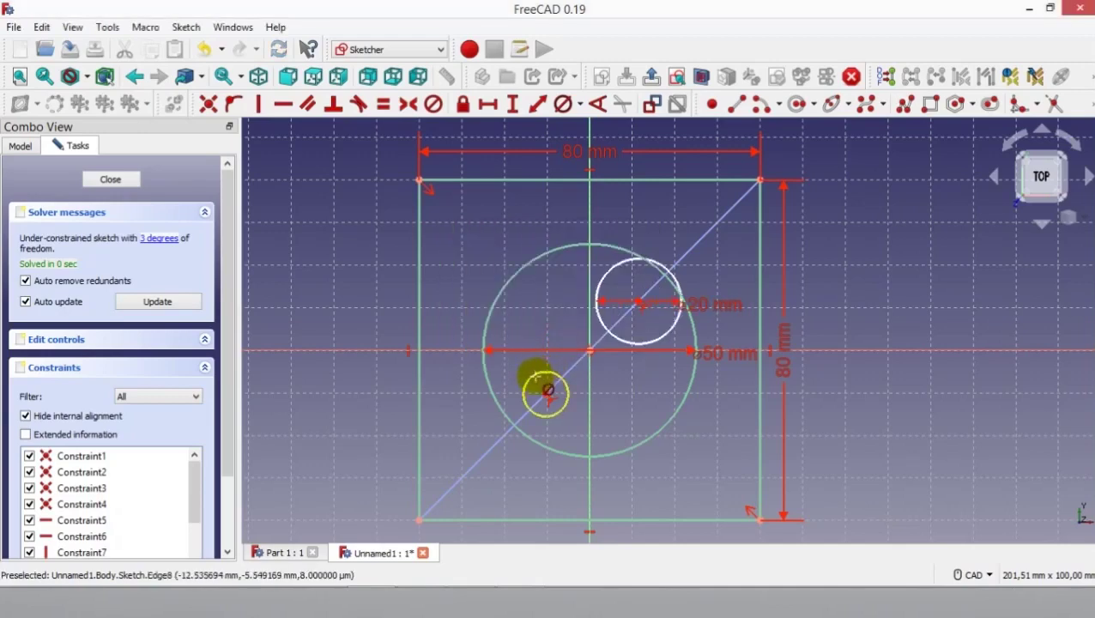
pyautogui.click(536, 378)
pyautogui.write('20')
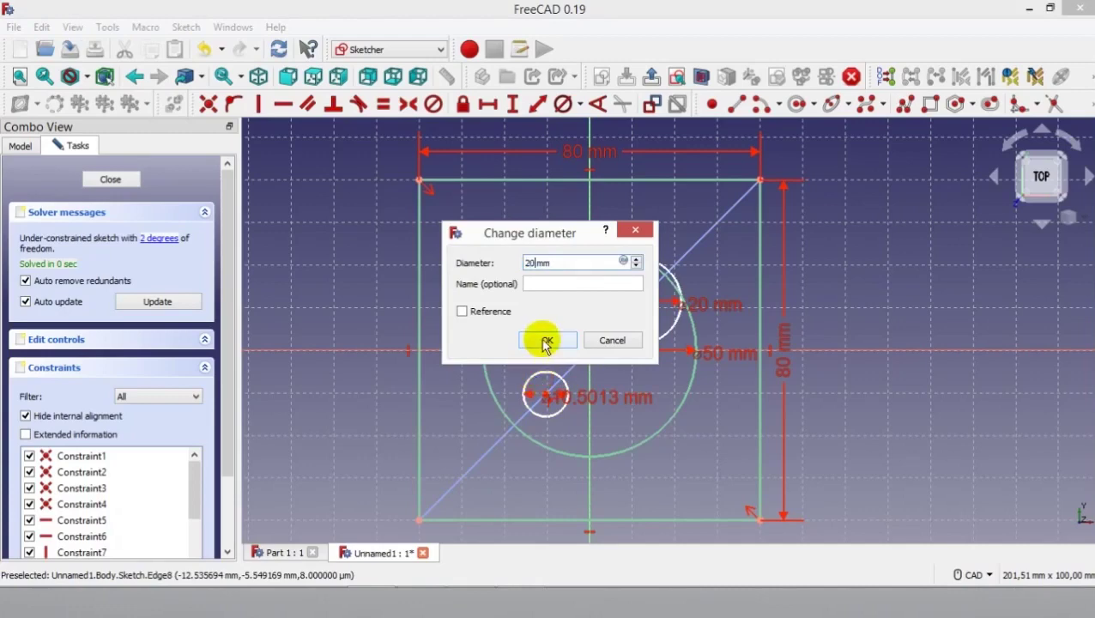
pyautogui.click(546, 342)
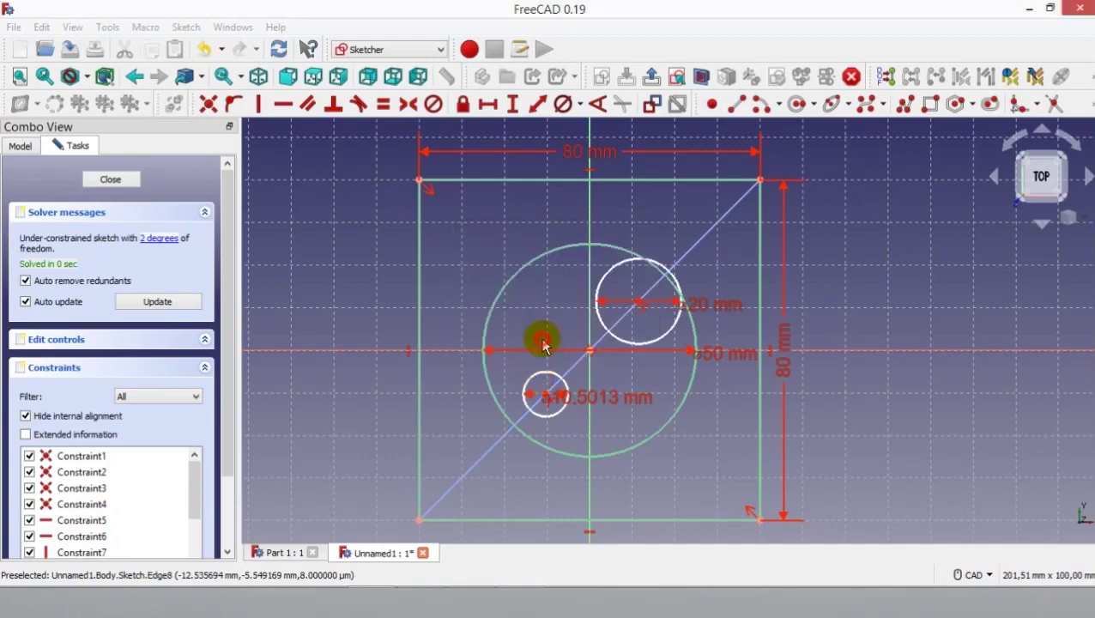
pyautogui.scroll(1, 655, 396)
pyautogui.press('Escape')
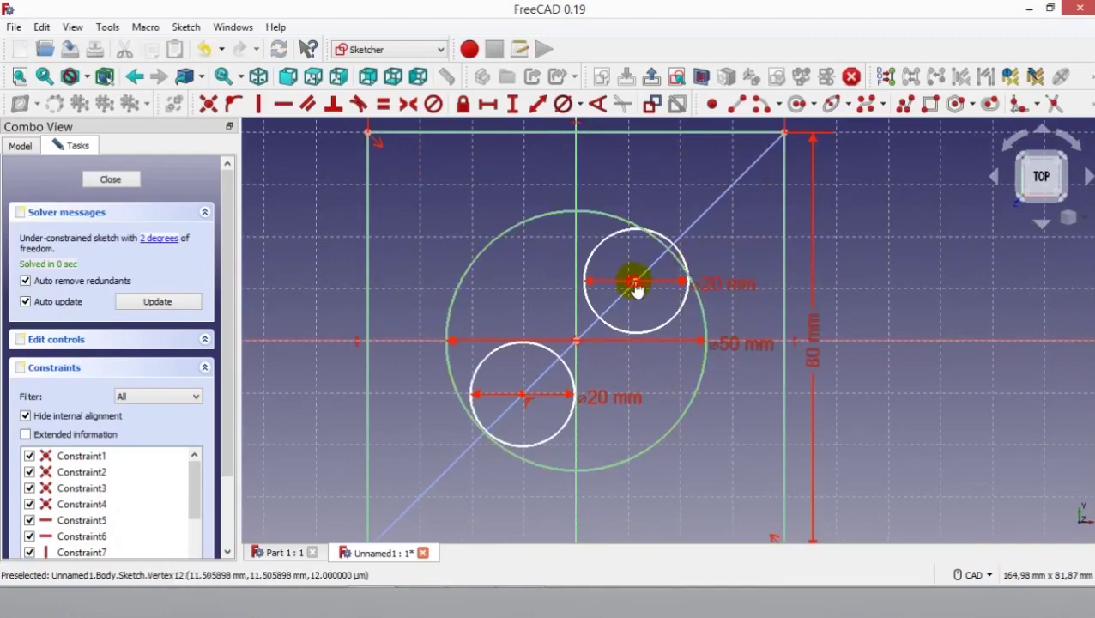
# Step: Slide both 20 mm circles outward along the diagonal toward the 50 mm circle
pyautogui.moveTo(635, 283); pyautogui.dragTo(697, 220)
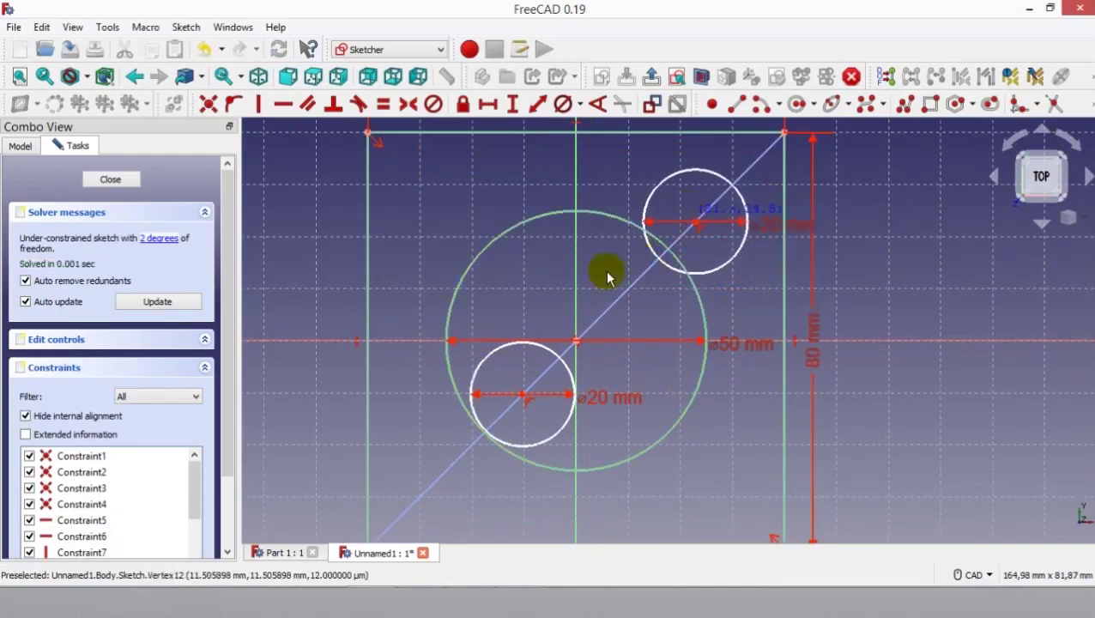
pyautogui.moveTo(522, 396); pyautogui.dragTo(461, 457)
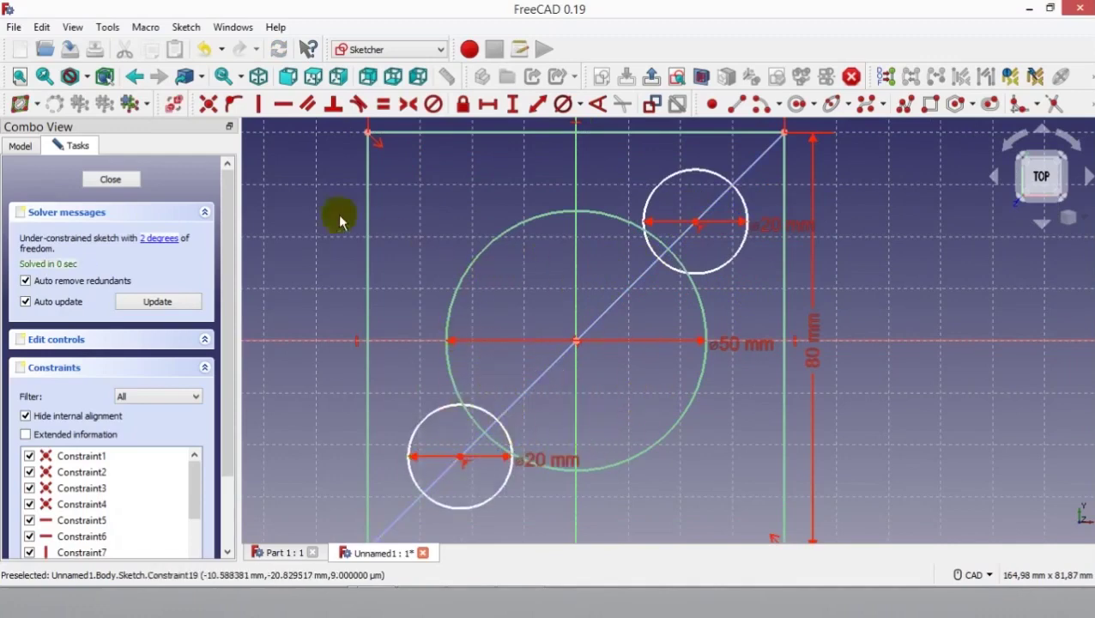
pyautogui.moveTo(386, 240); pyautogui.dragTo(471, 260, button='middle')
pyautogui.moveTo(699, 303)
pyautogui.mouseDown(button='middle')
pyautogui.moveTo(472, 188)
pyautogui.moveTo(519, 213)
pyautogui.mouseUp(button='middle')
pyautogui.moveTo(787, 324); pyautogui.dragTo(687, 270, button='middle')
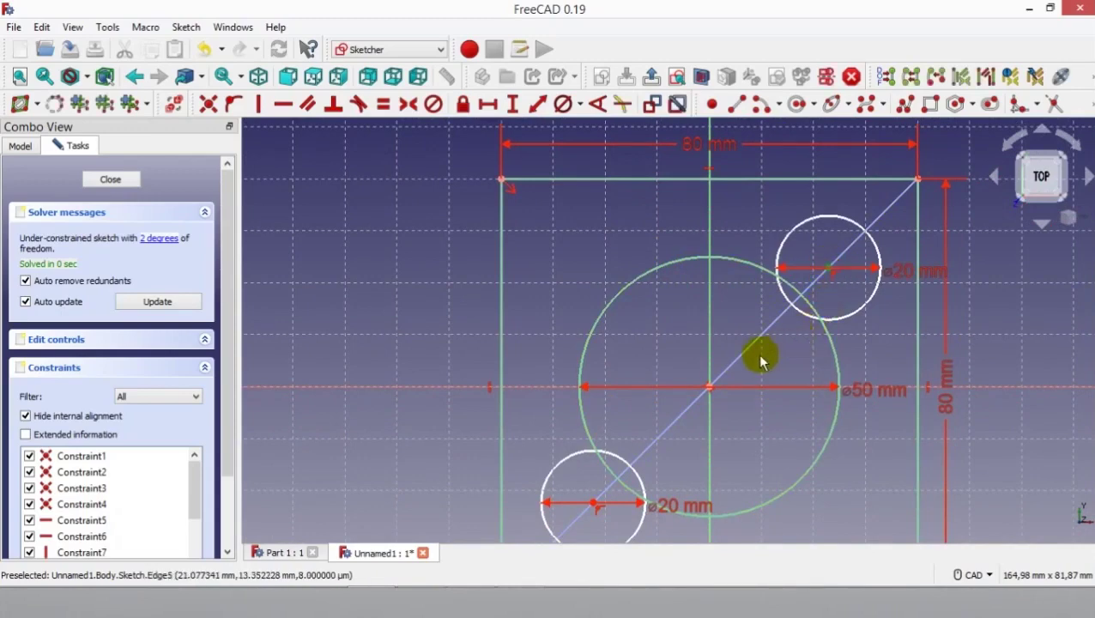
# Step: Constrain the upper and lower 20 mm circles' centres onto the 50 mm circle
pyautogui.click(738, 260)
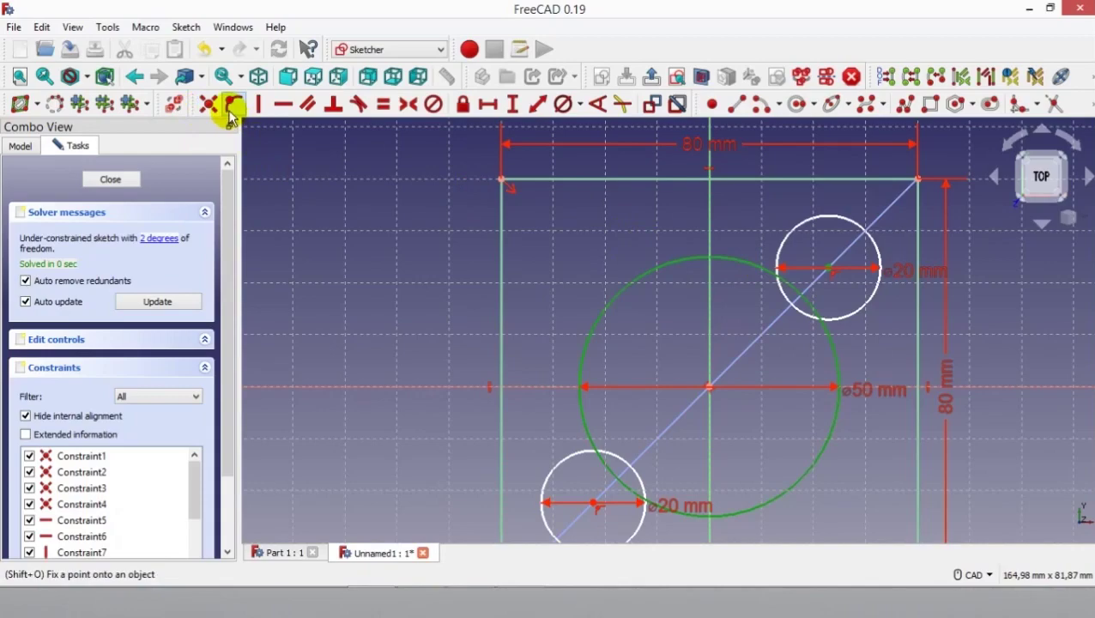
pyautogui.click(230, 112)
pyautogui.moveTo(680, 251); pyautogui.dragTo(653, 148, button='middle')
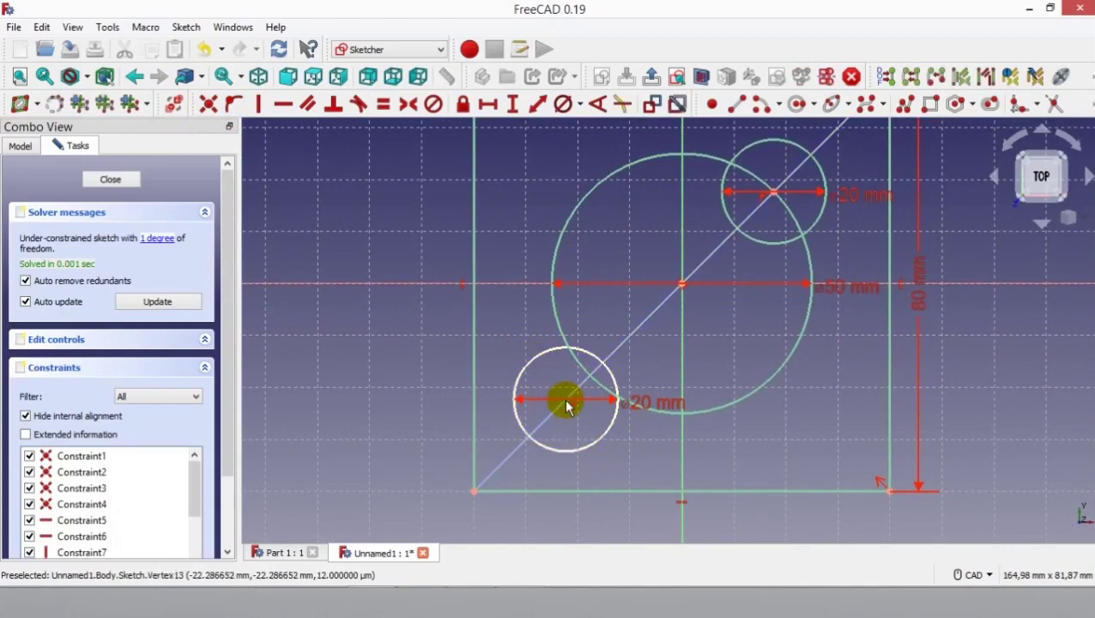
pyautogui.click(562, 231)
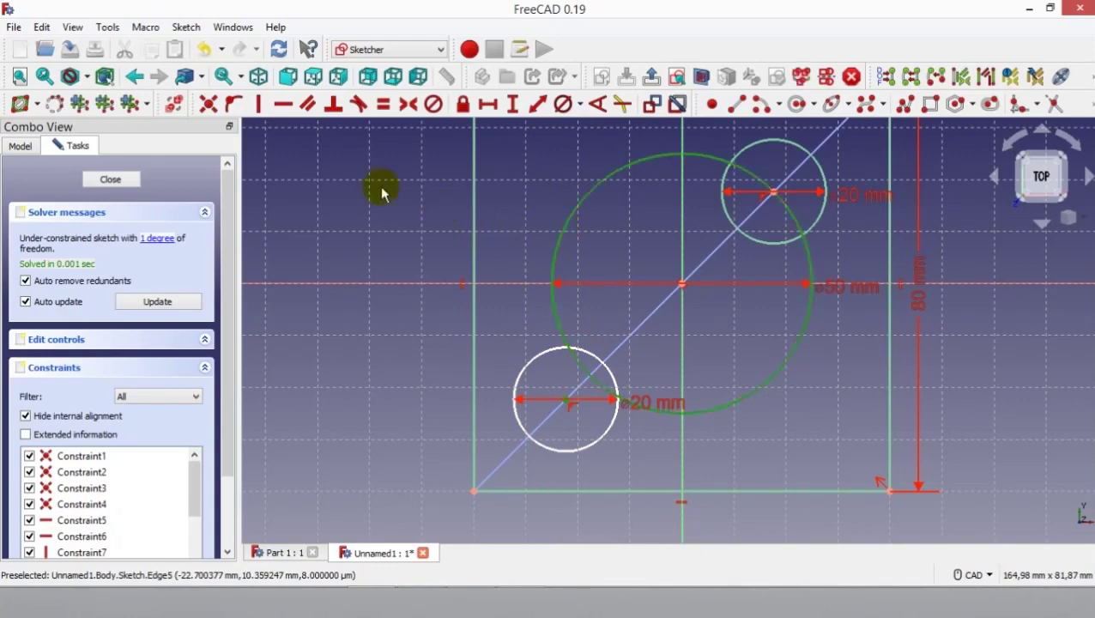
pyautogui.click(228, 107)
pyautogui.moveTo(508, 303)
pyautogui.mouseDown(button='middle')
pyautogui.moveTo(464, 312)
pyautogui.moveTo(440, 339)
pyautogui.mouseUp(button='middle')
pyautogui.scroll(-1, 542, 303)
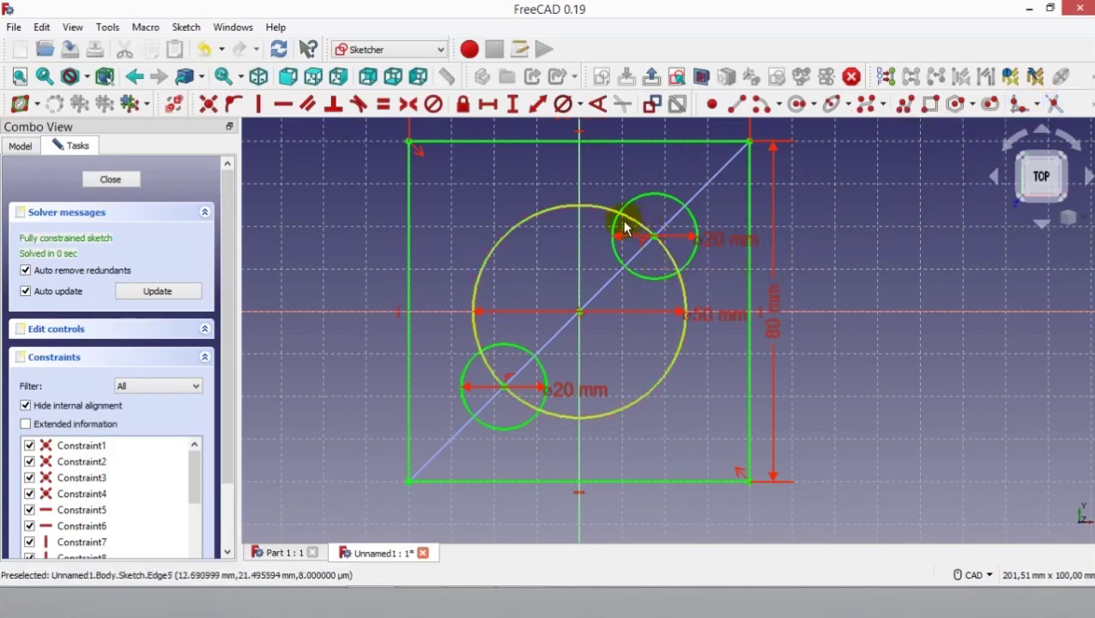
# Step: Trim the overlapping inner arcs of the 50 mm circle and upper 20 mm circle
pyautogui.click(1053, 107)
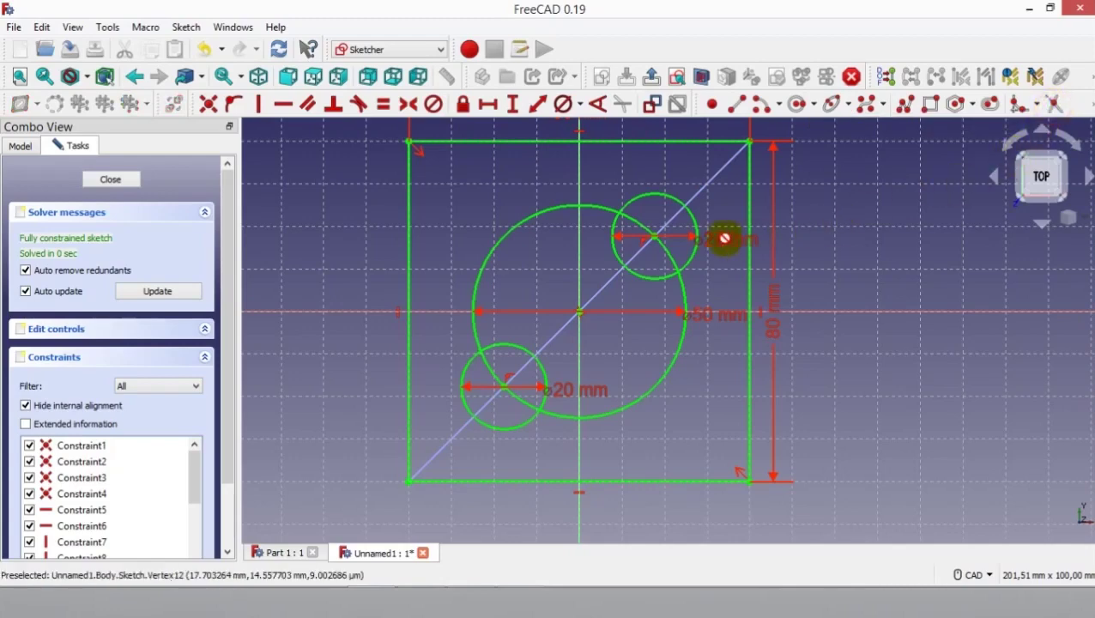
pyautogui.click(643, 230)
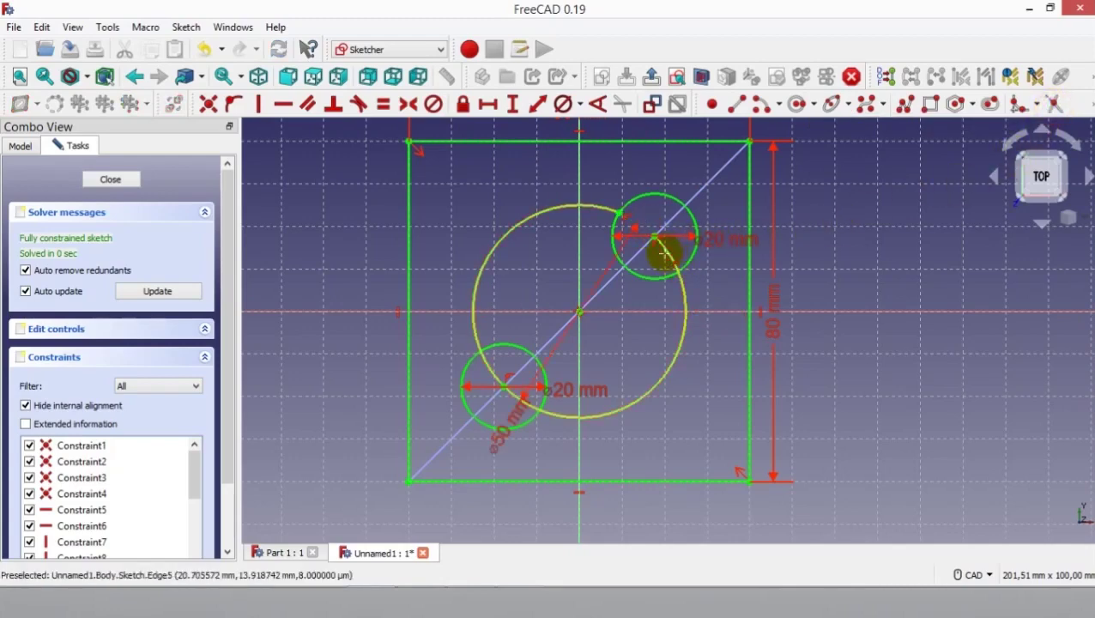
pyautogui.click(669, 265)
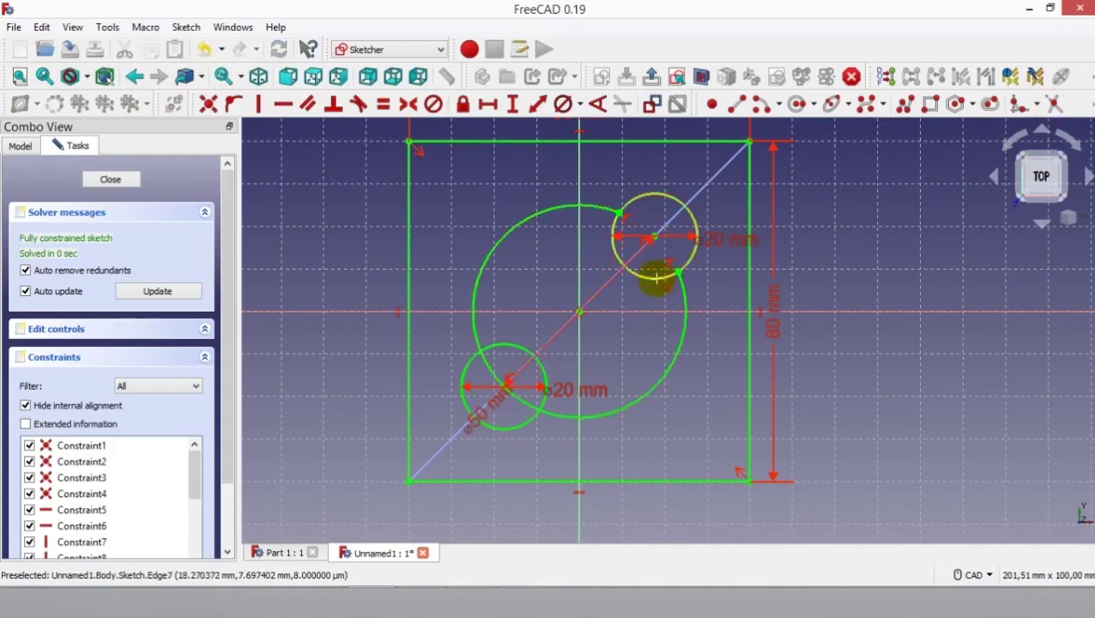
pyautogui.click(611, 240)
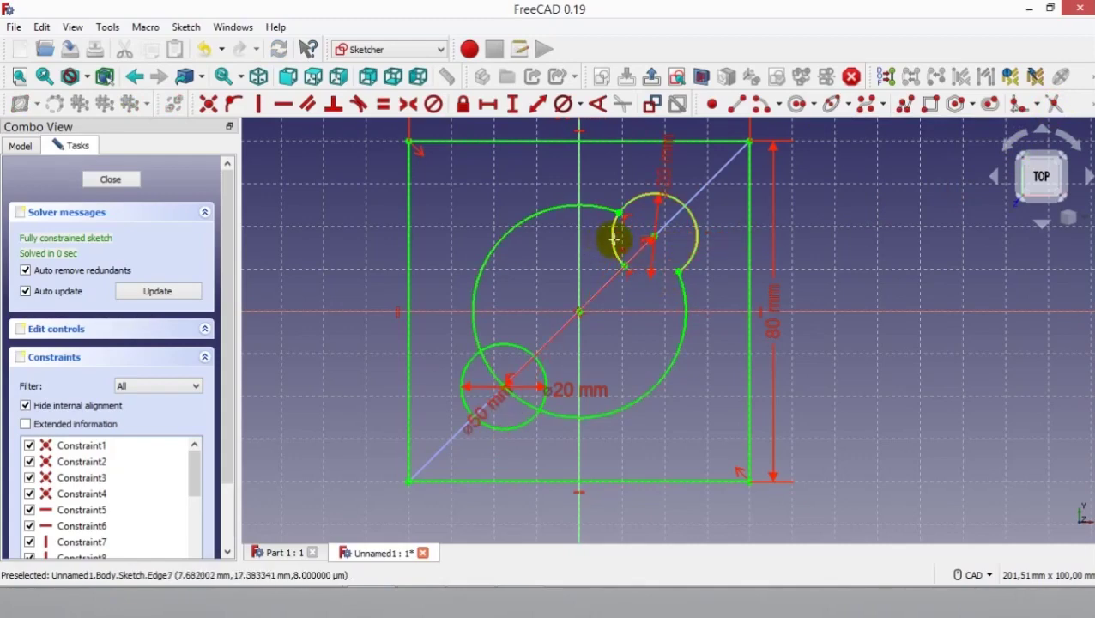
pyautogui.moveTo(611, 266); pyautogui.dragTo(623, 289, button='middle')
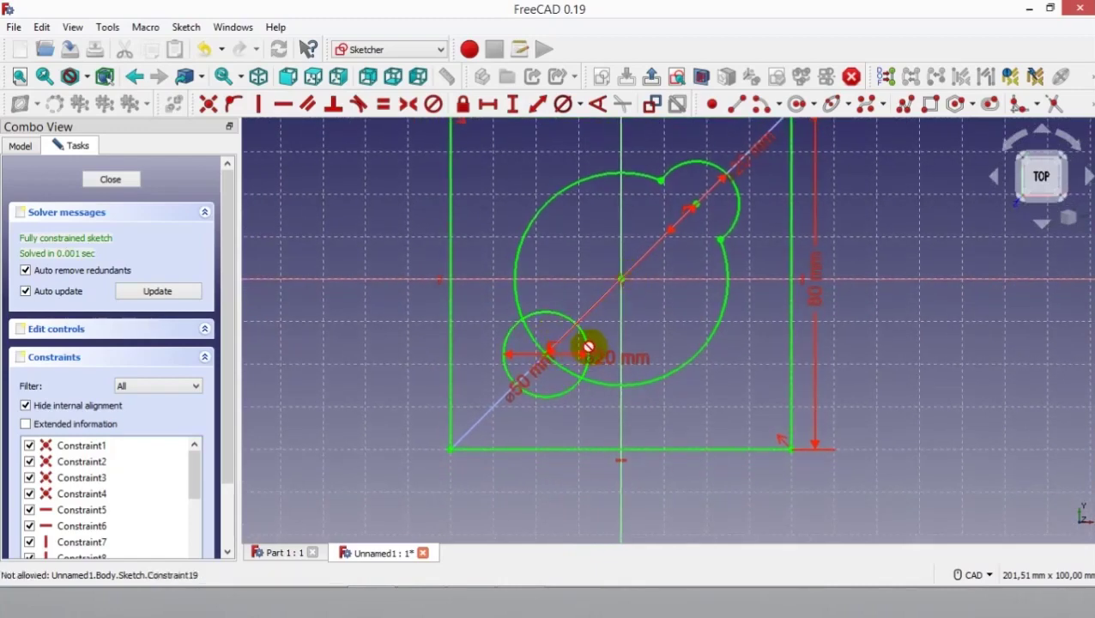
pyautogui.moveTo(581, 329)
pyautogui.mouseDown()
pyautogui.moveTo(574, 318)
pyautogui.moveTo(548, 366)
pyautogui.mouseUp()
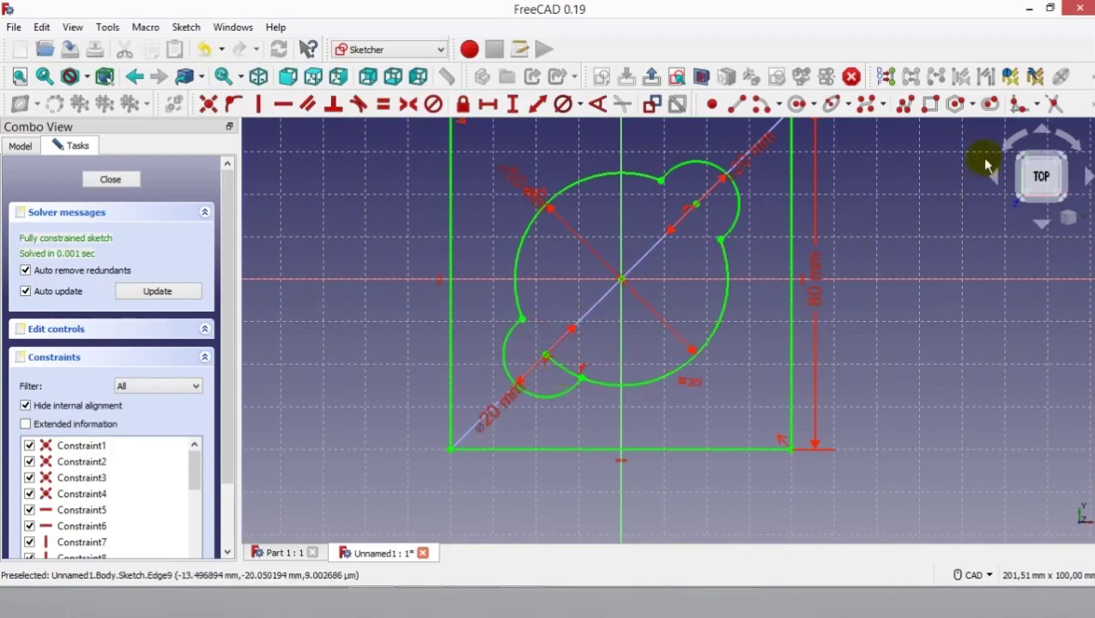
pyautogui.click(1053, 103)
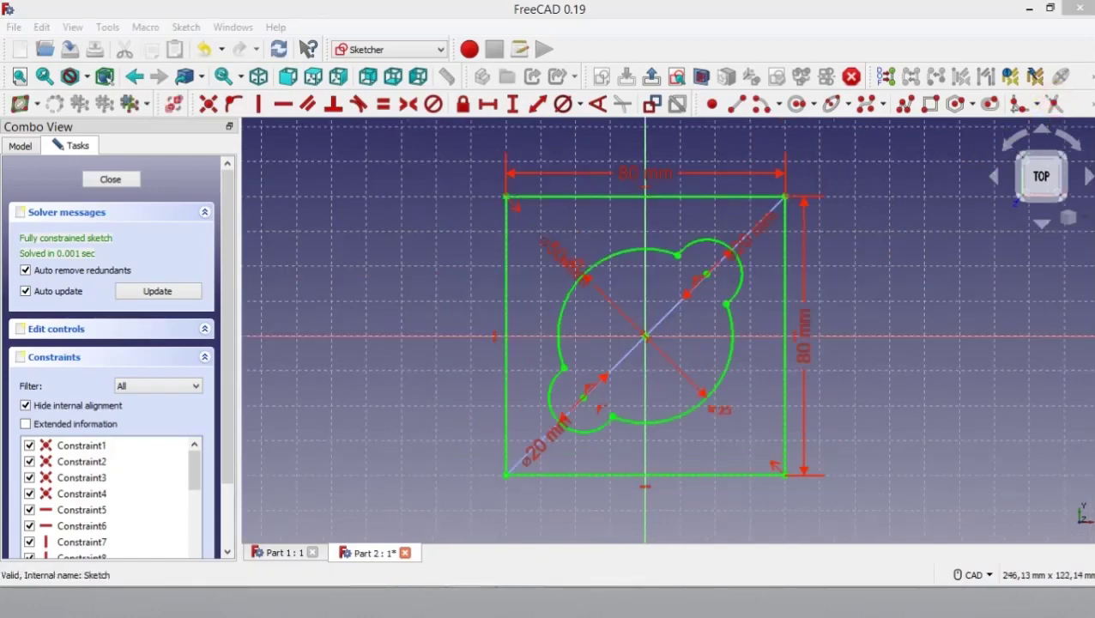
# Step: Close the sketch and switch to an isometric view
pyautogui.moveTo(883, 346); pyautogui.dragTo(865, 352, button='middle')
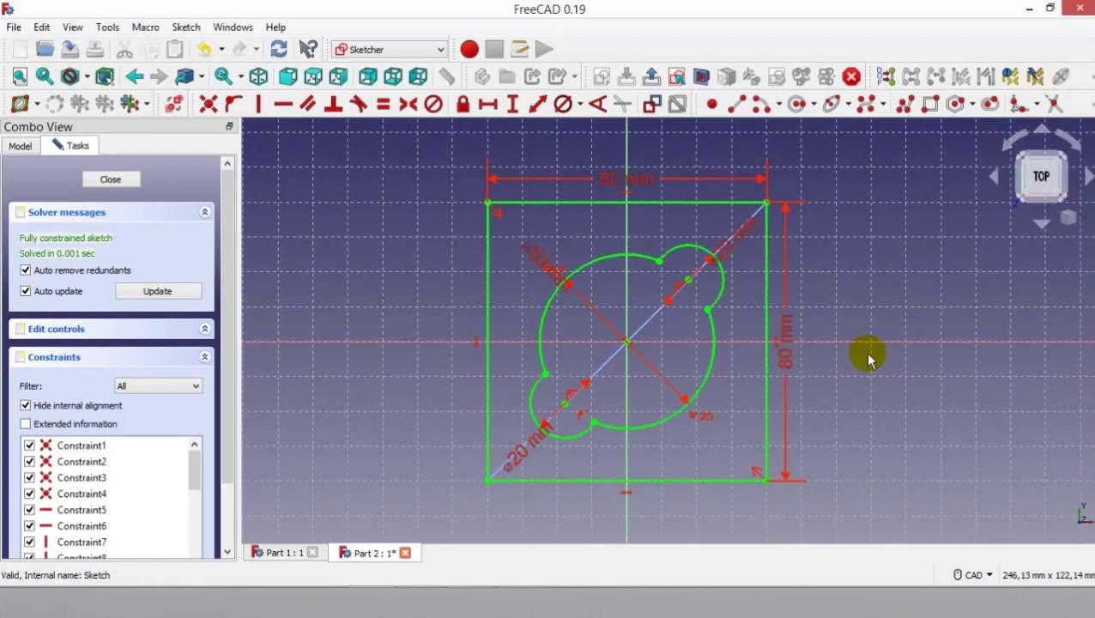
pyautogui.click(133, 179)
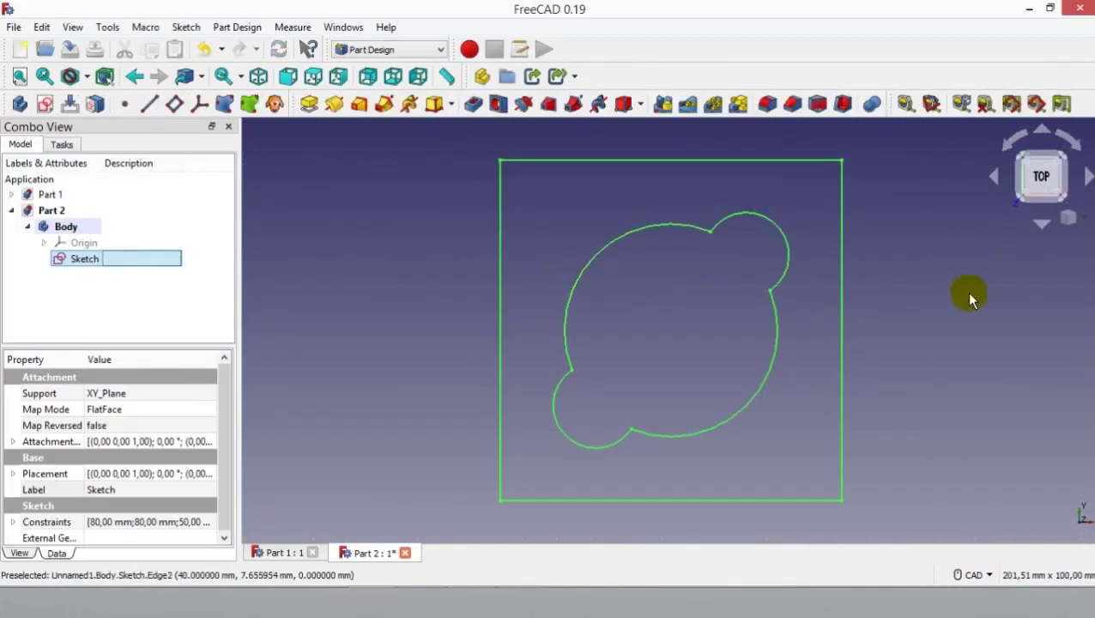
pyautogui.click(1083, 222)
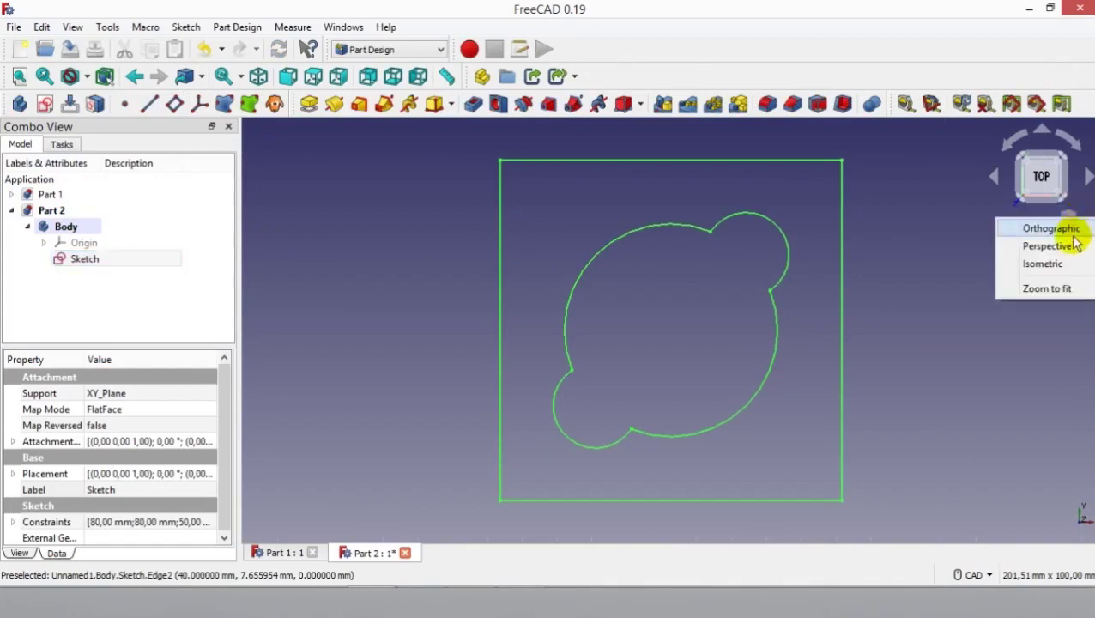
pyautogui.click(1064, 267)
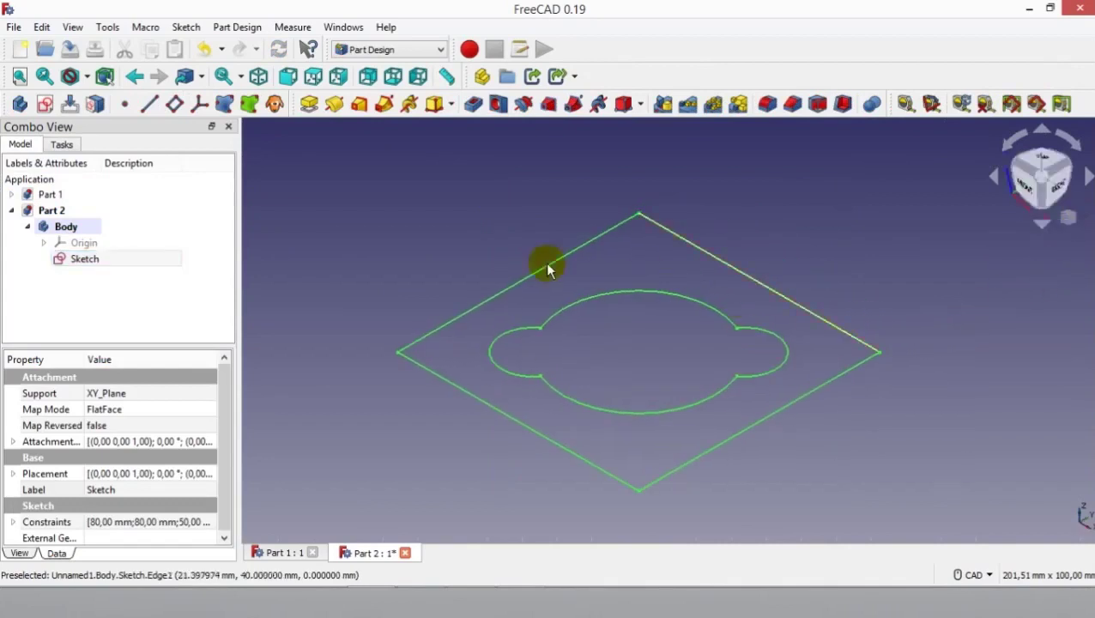
# Step: Start a Pad of the lobed sketch, checking the reference drawing for its height
pyautogui.click(313, 110)
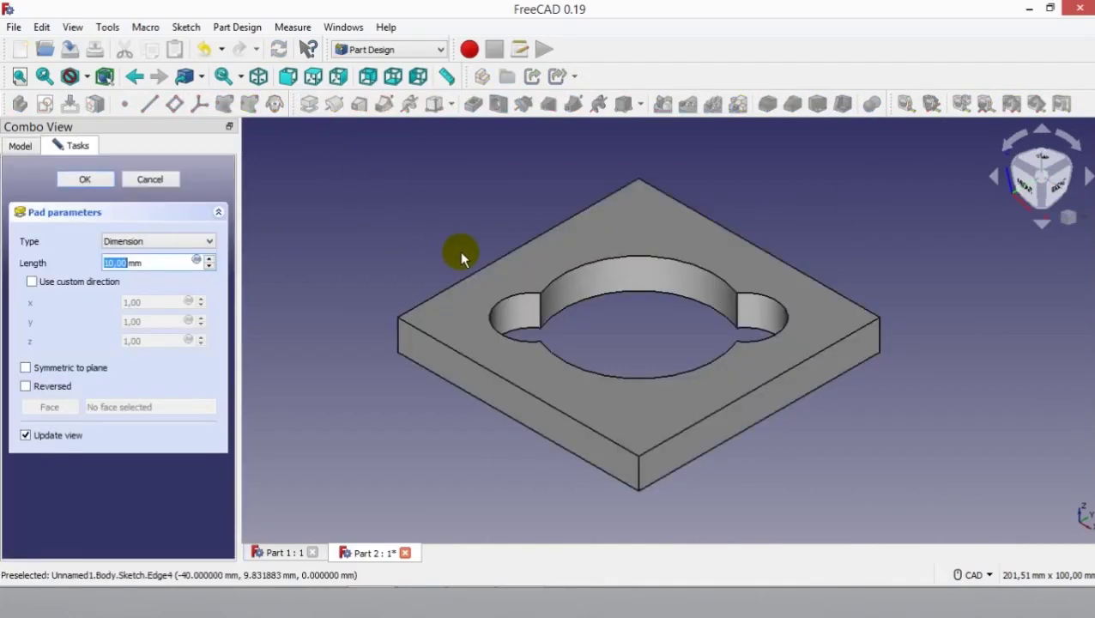
pyautogui.click(431, 584)
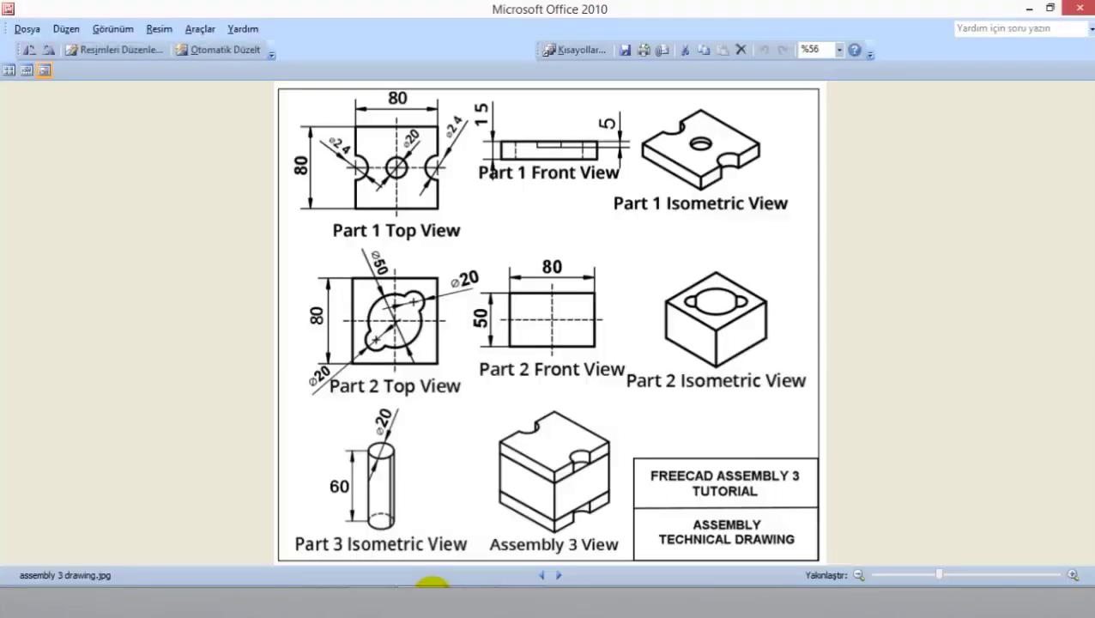
pyautogui.click(430, 583)
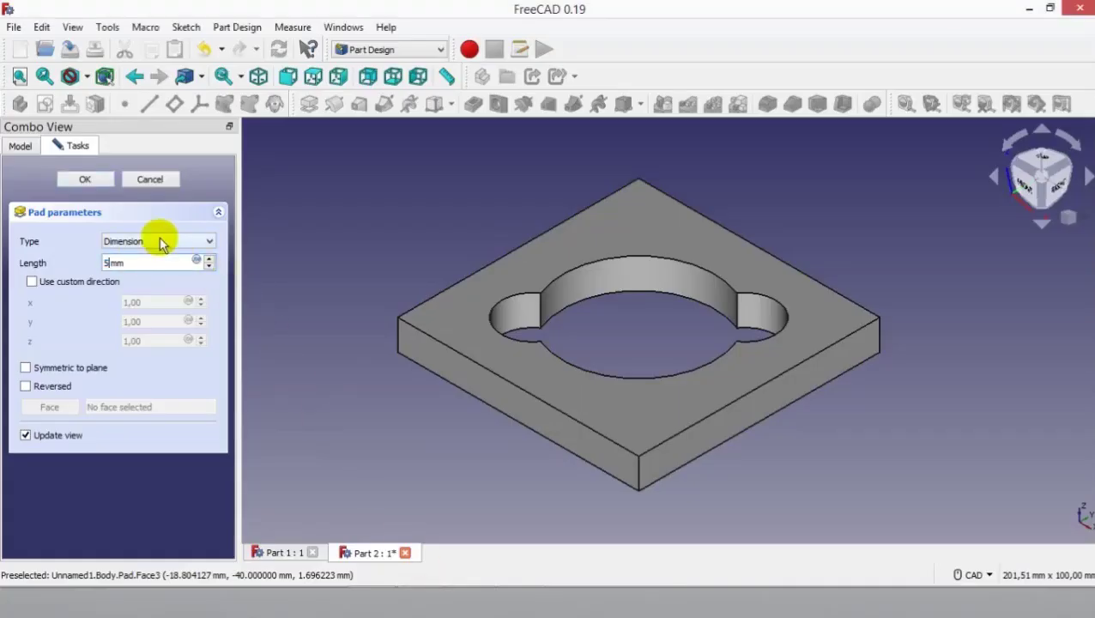
# Step: Accept a 50 mm pad length and frame the resulting block in the view
pyautogui.click(85, 179)
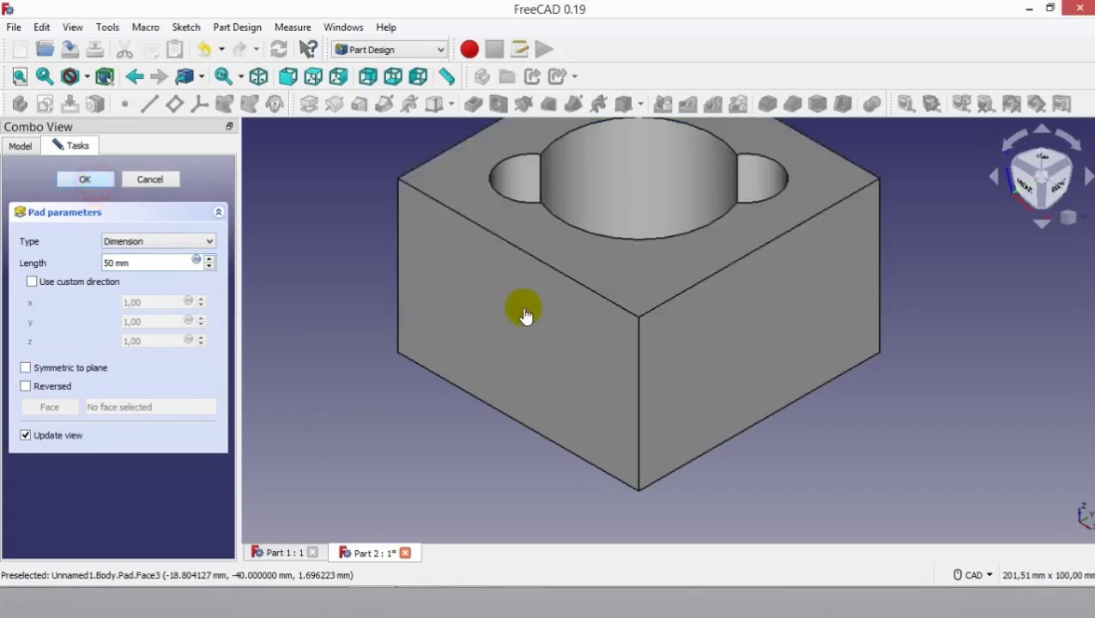
pyautogui.scroll(-1, 440, 387)
pyautogui.scroll(-1, 429, 412)
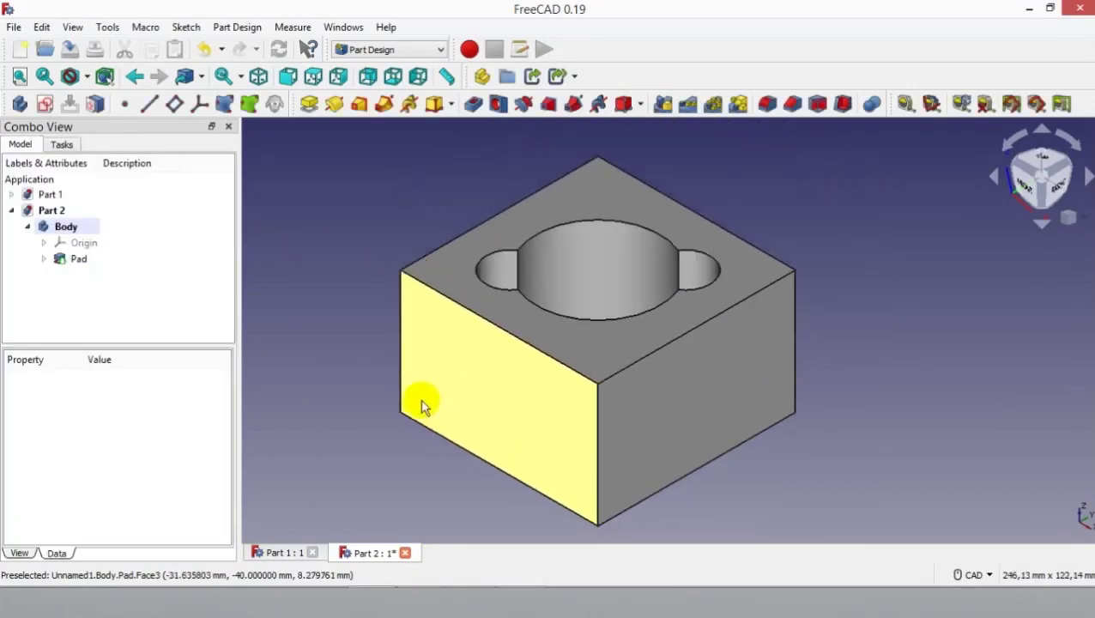
pyautogui.scroll(-2, 421, 403)
pyautogui.moveTo(421, 404); pyautogui.dragTo(504, 364, button='middle')
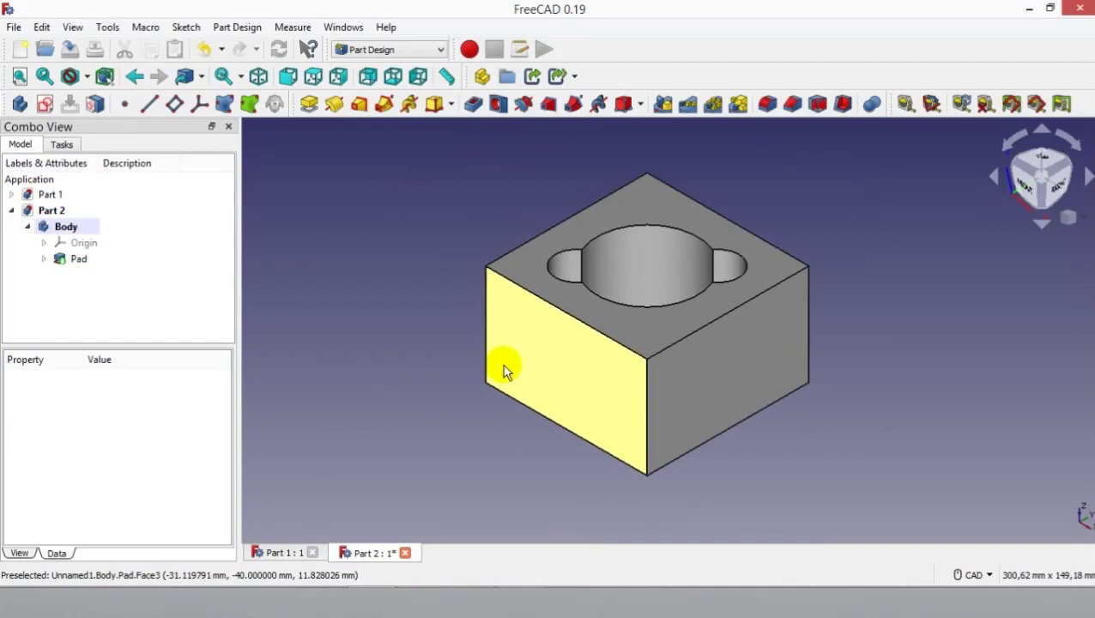
pyautogui.moveTo(504, 364)
pyautogui.mouseDown(button='middle')
pyautogui.moveTo(422, 400)
pyautogui.moveTo(398, 391)
pyautogui.mouseUp(button='middle')
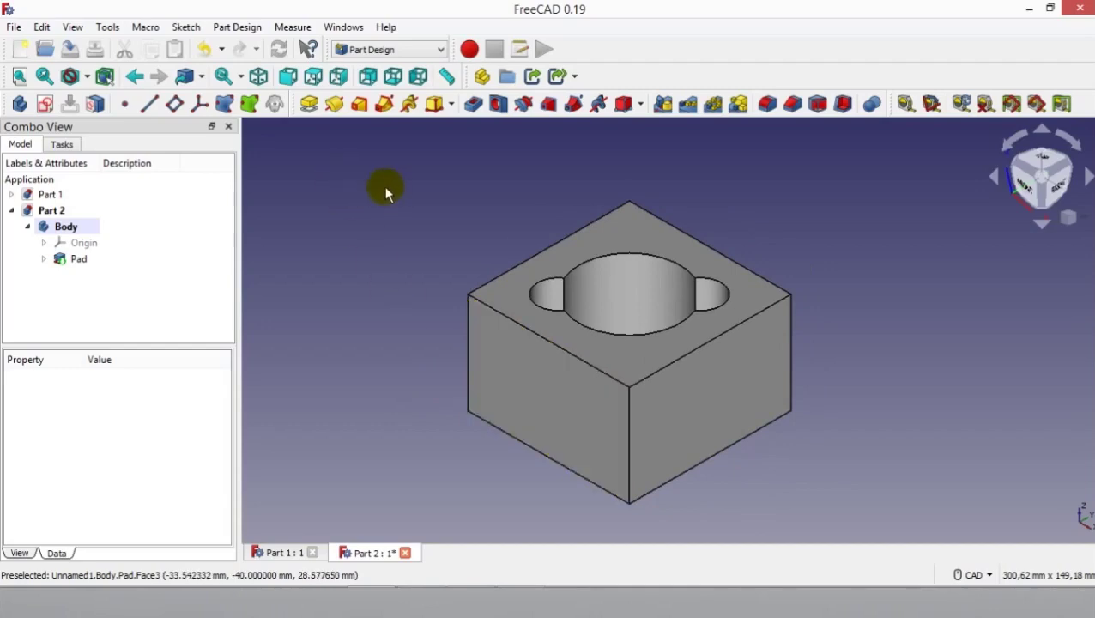
# Step: Save the lobed block document under the file name 'Part 2'
pyautogui.click(48, 55)
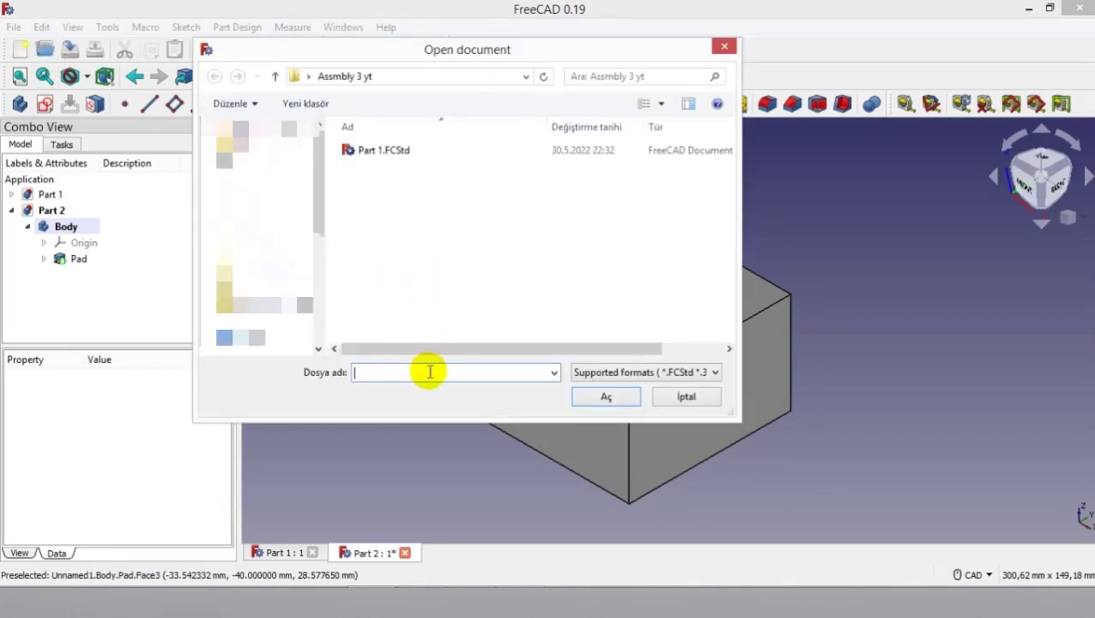
pyautogui.write('Part')
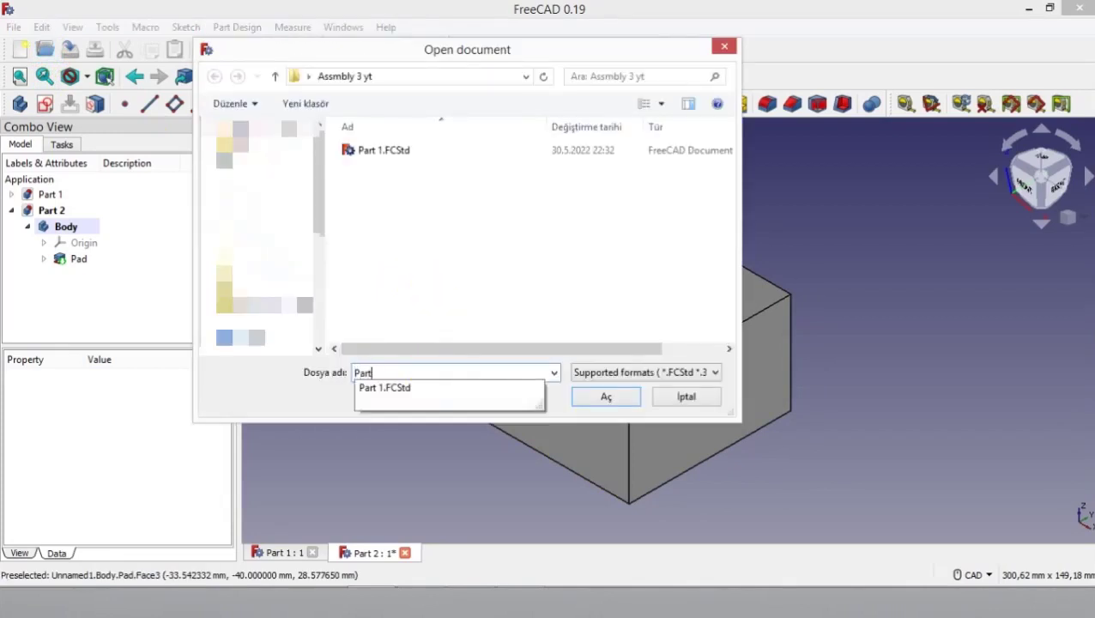
pyautogui.write(' 2')
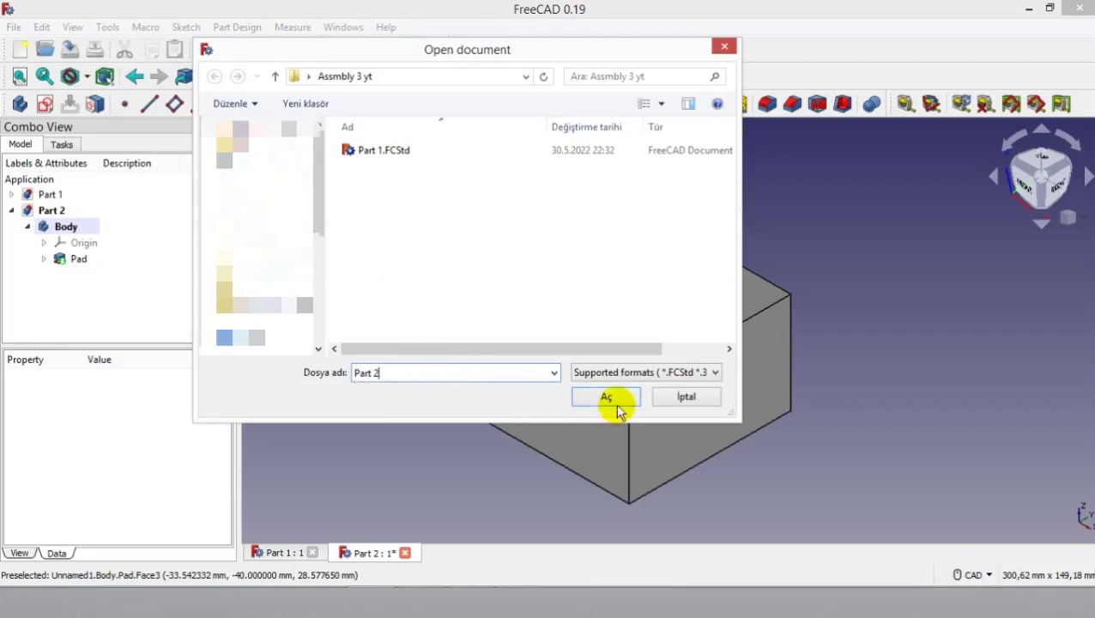
pyautogui.click(616, 399)
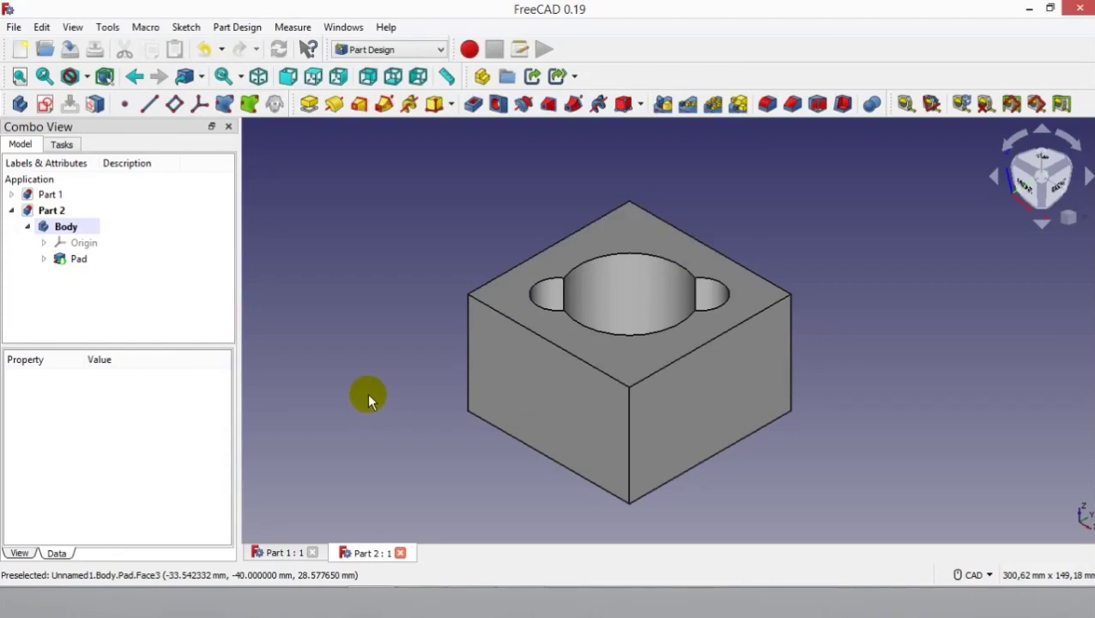
# Step: Create a new document and open a body sketch on the XY_Plane
pyautogui.click(26, 53)
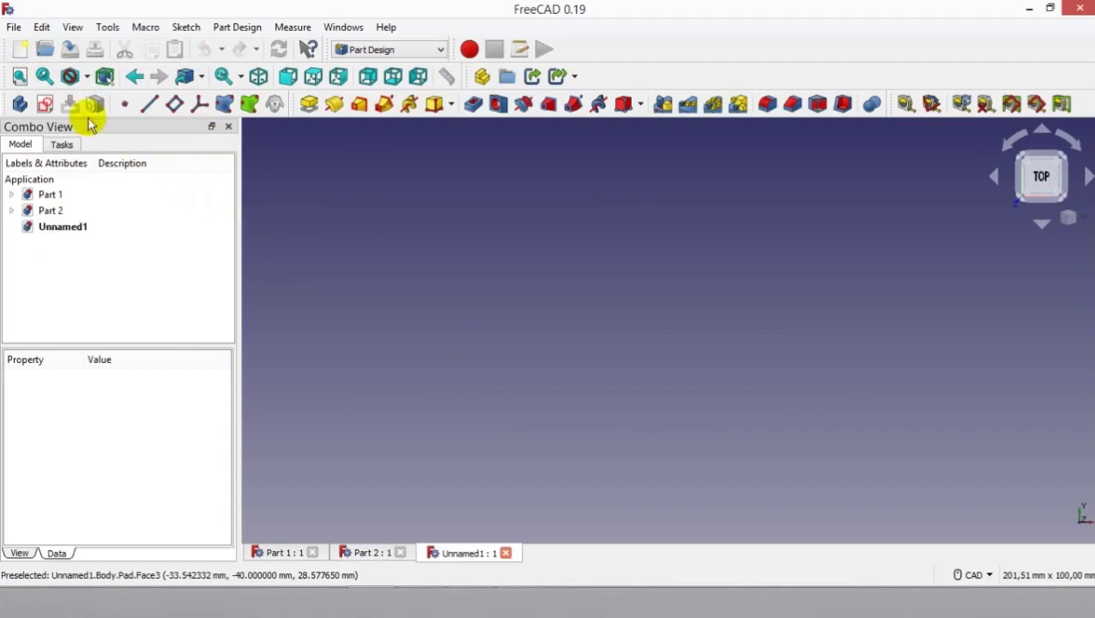
pyautogui.click(46, 103)
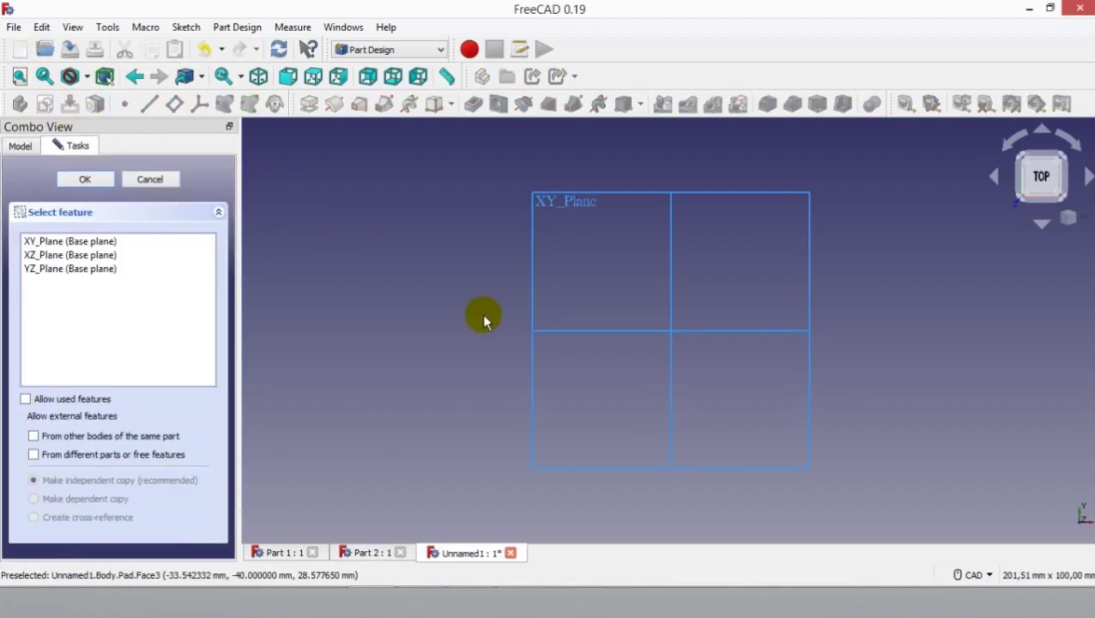
pyautogui.click(142, 244)
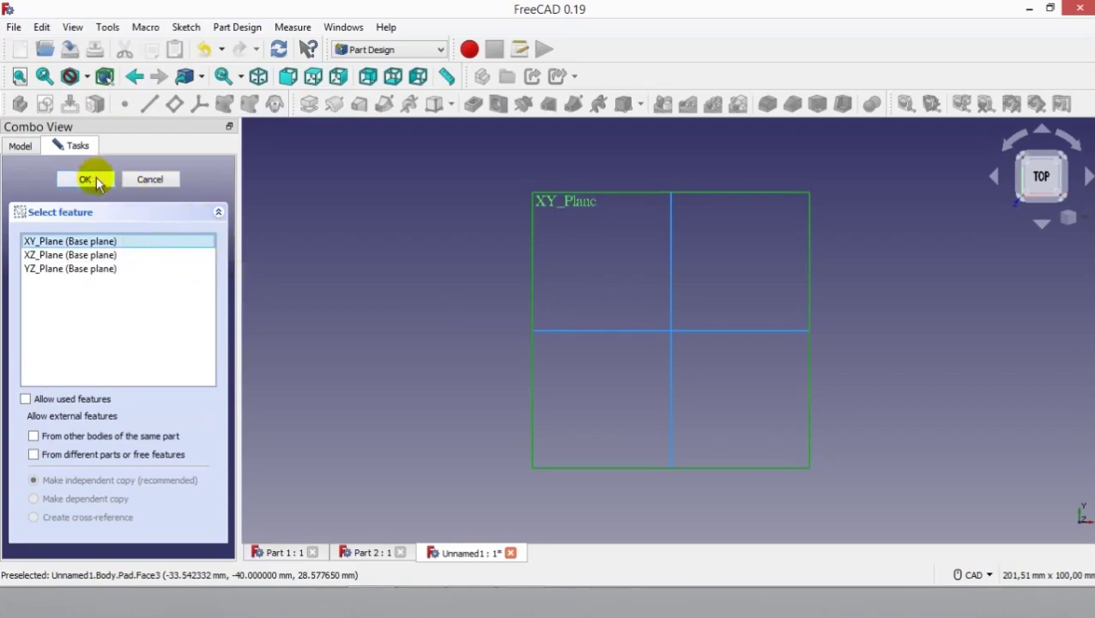
pyautogui.click(86, 180)
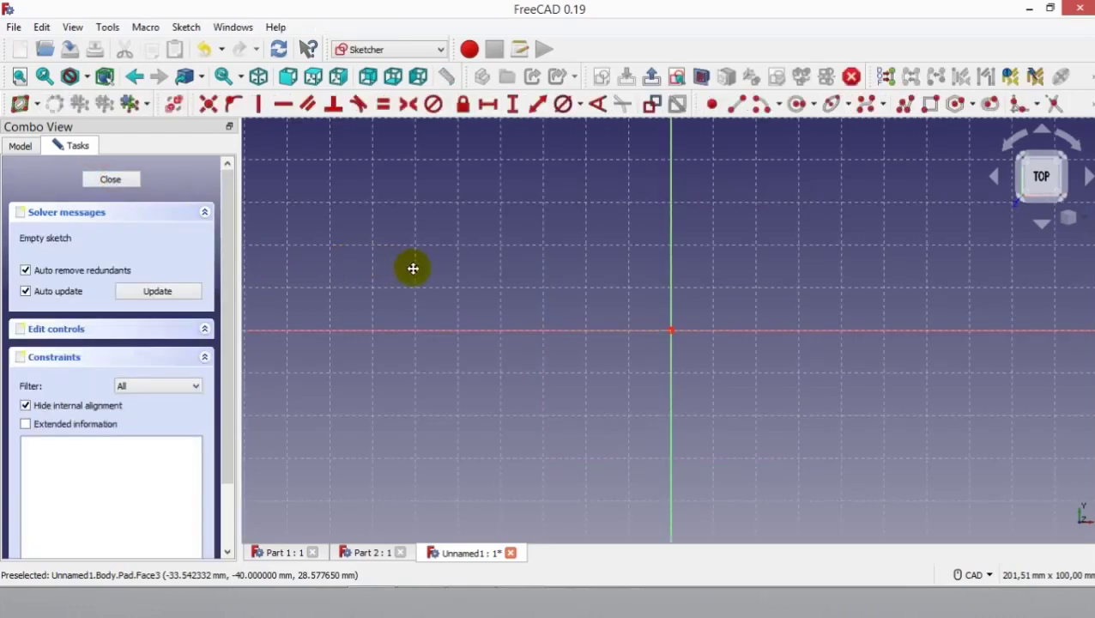
# Step: Draw a circle centred on the origin, constrain its diameter to 20 mm, and close the sketch
pyautogui.click(797, 104)
pyautogui.click(626, 351)
pyautogui.click(684, 300)
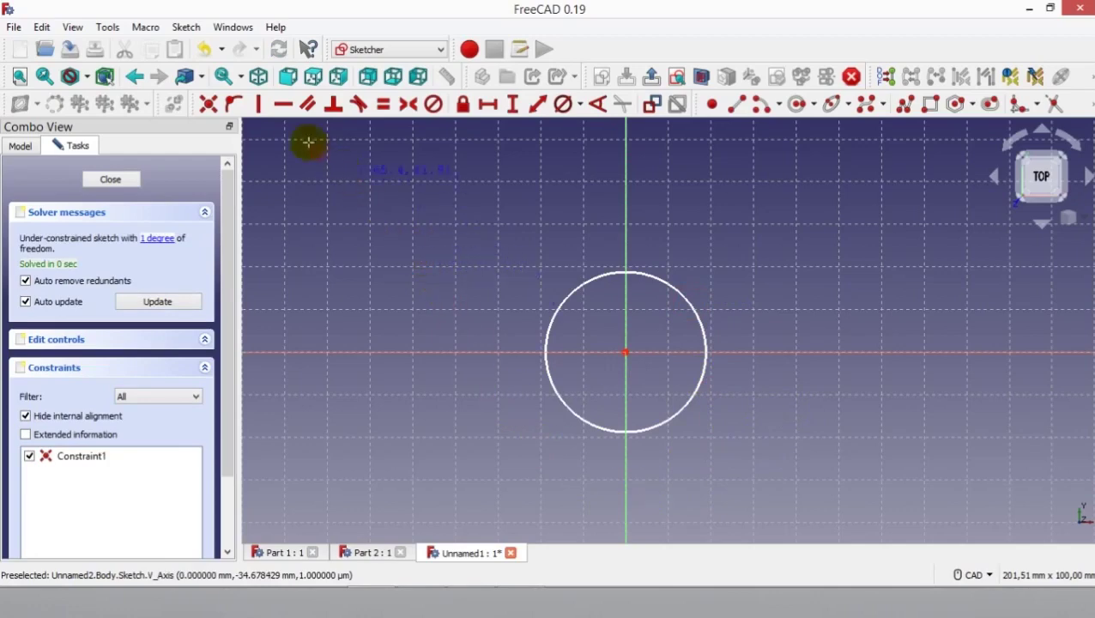
pyautogui.click(563, 104)
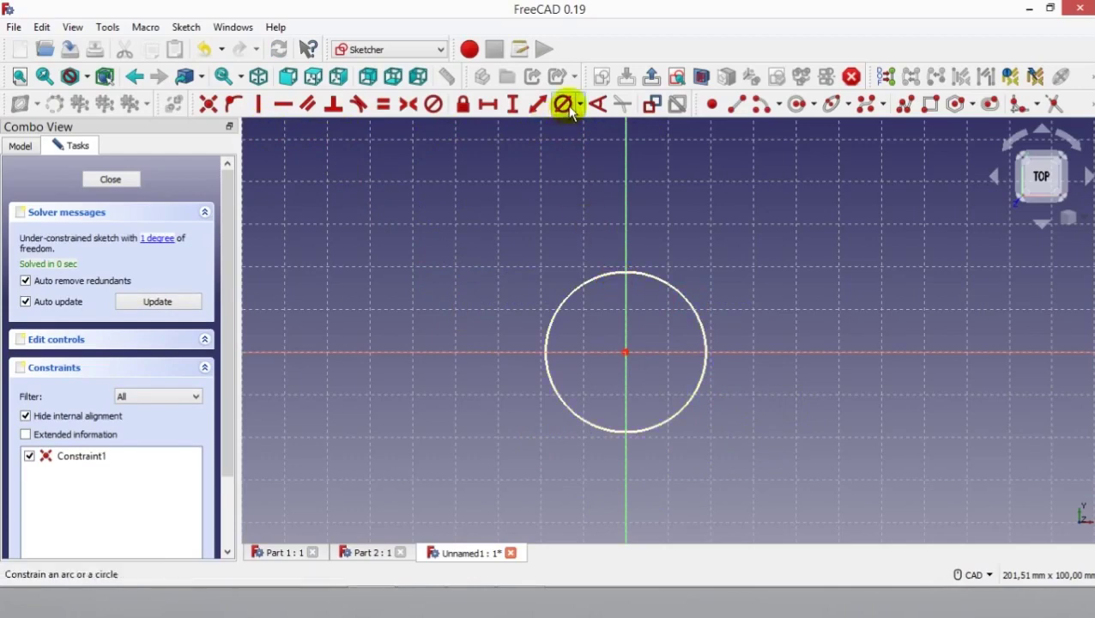
pyautogui.click(602, 276)
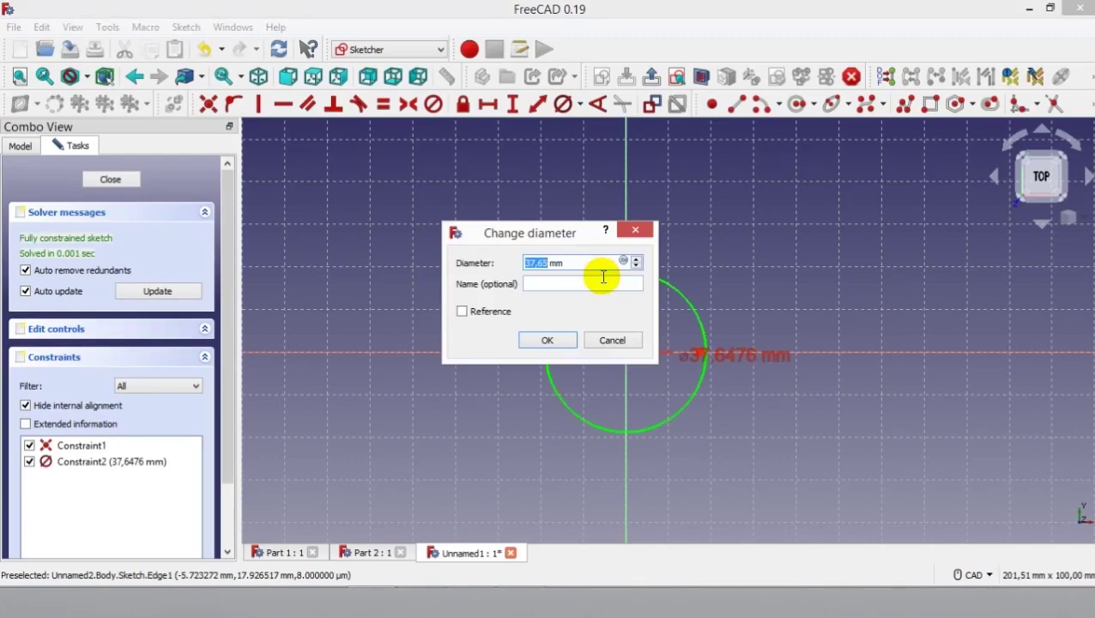
pyautogui.write('20')
pyautogui.click(568, 341)
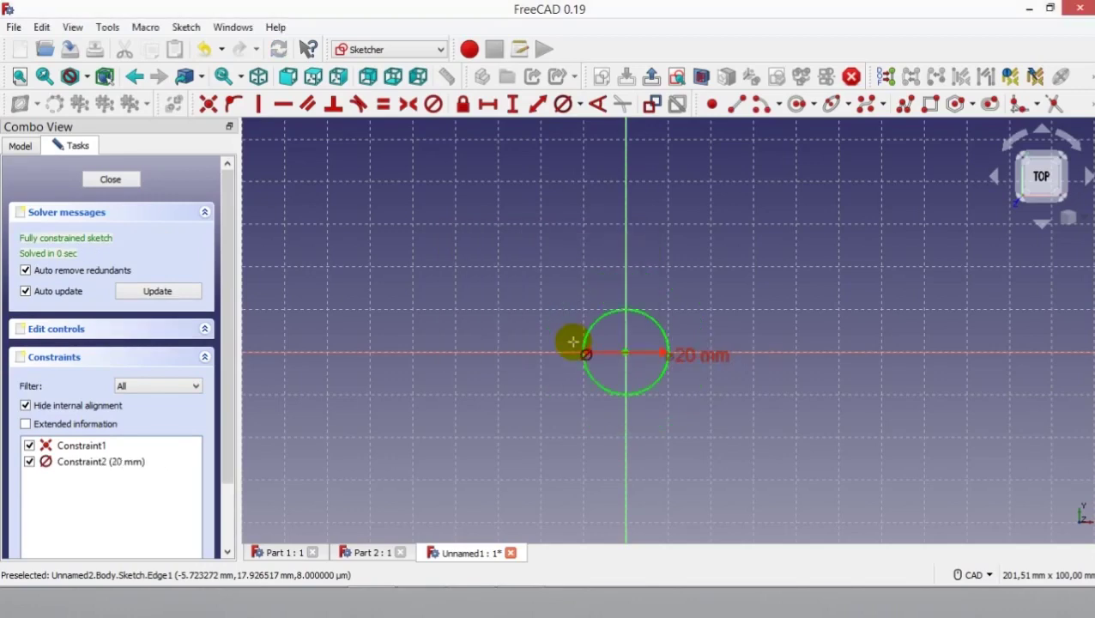
pyautogui.click(109, 178)
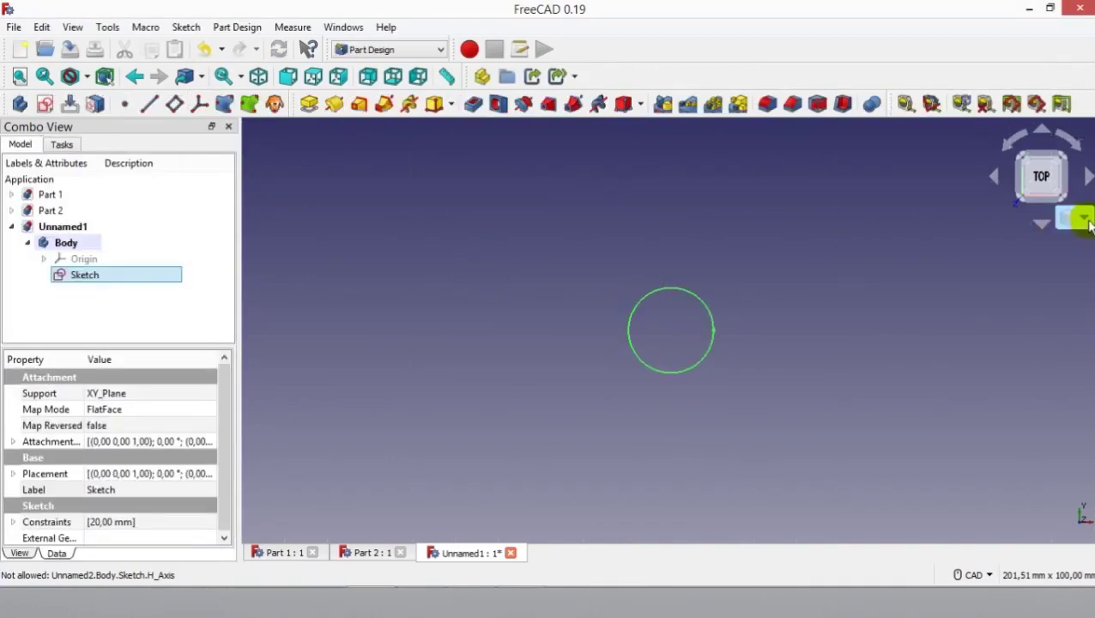
# Step: In isometric view, pad the 20 mm circle sketch to a length of 60 mm
pyautogui.click(1069, 218)
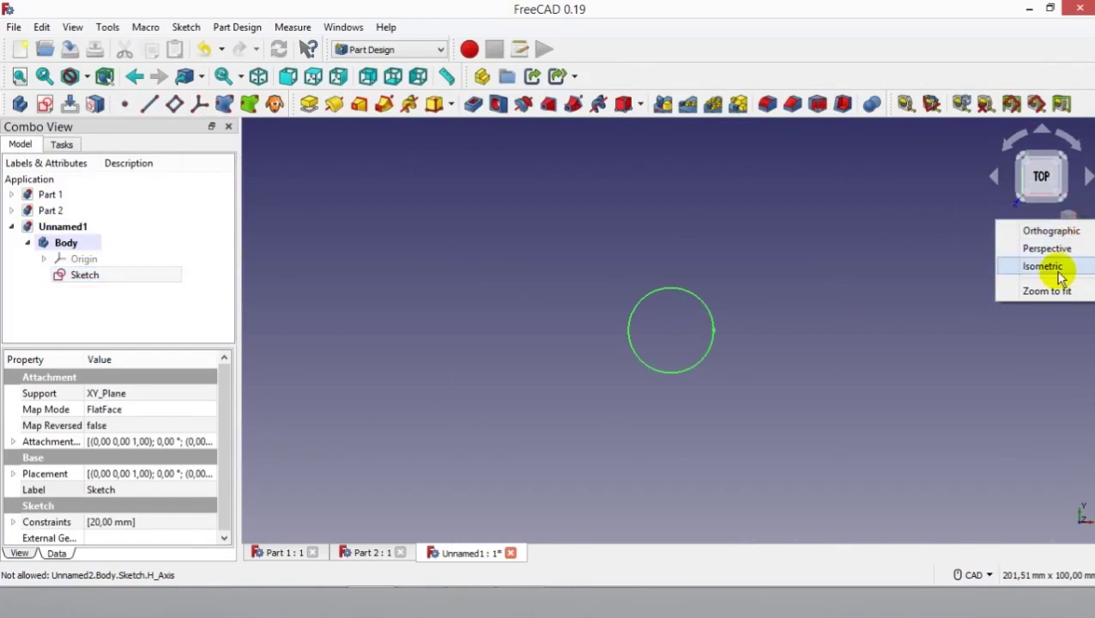
pyautogui.click(1058, 271)
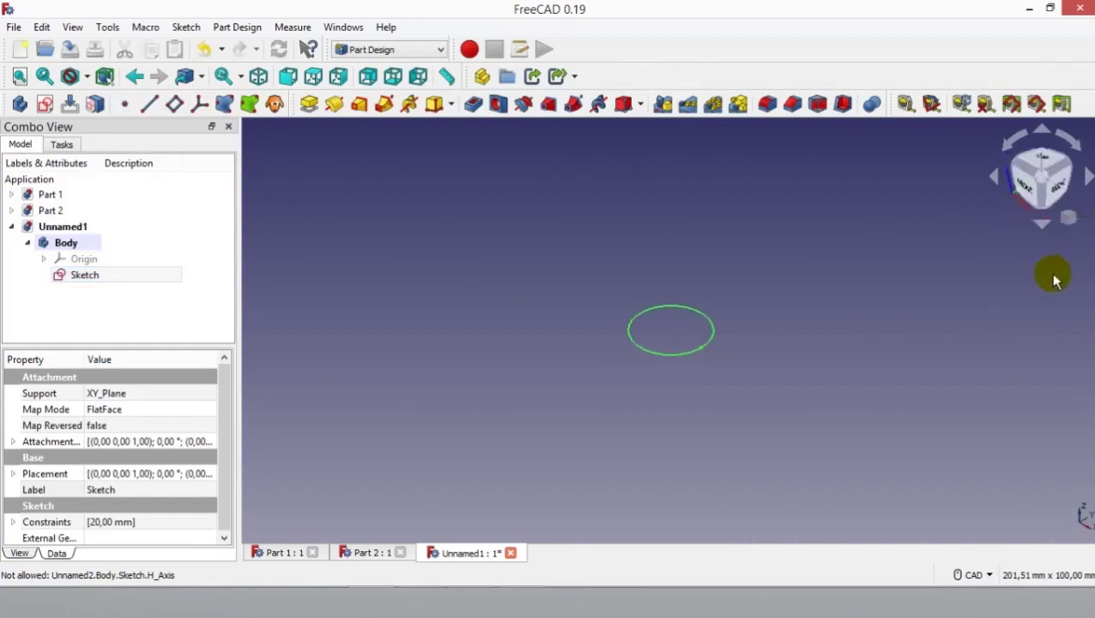
pyautogui.click(309, 104)
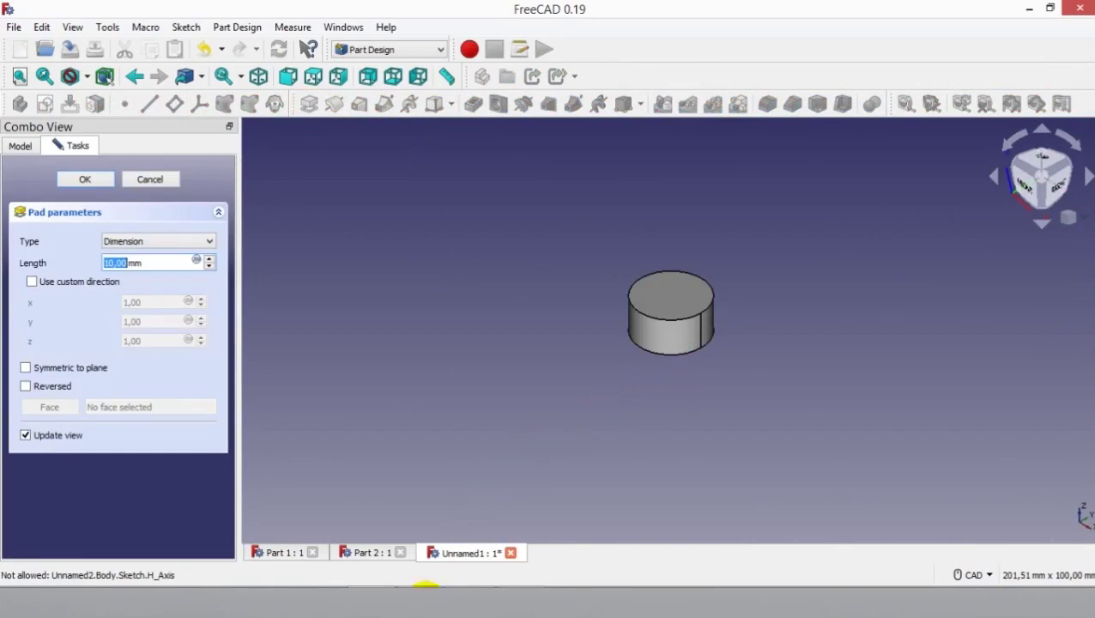
pyautogui.click(426, 587)
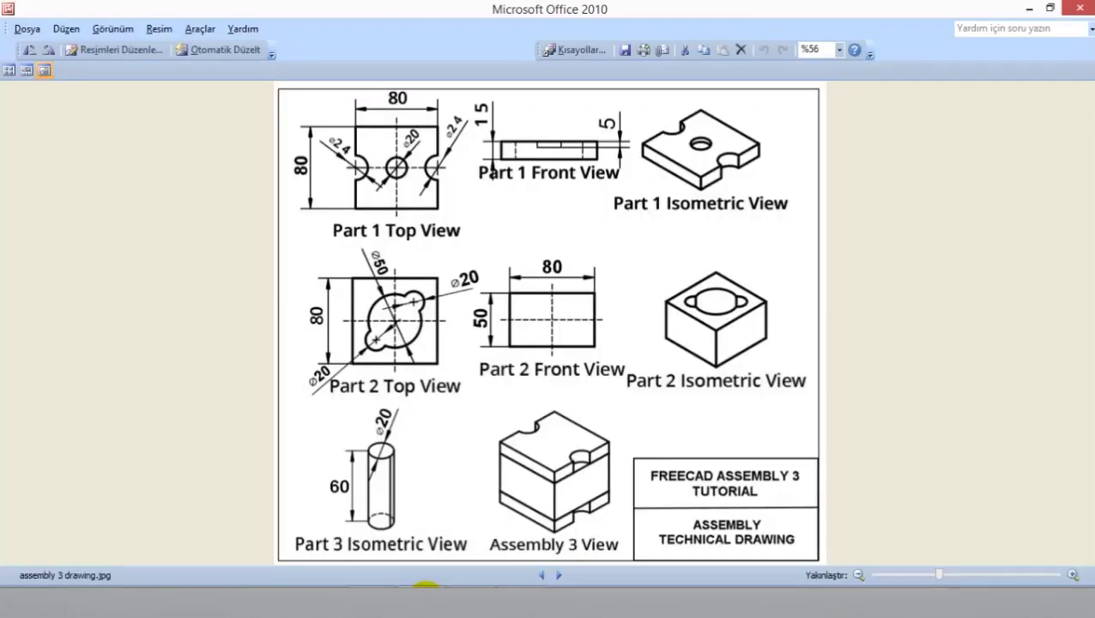
pyautogui.click(425, 587)
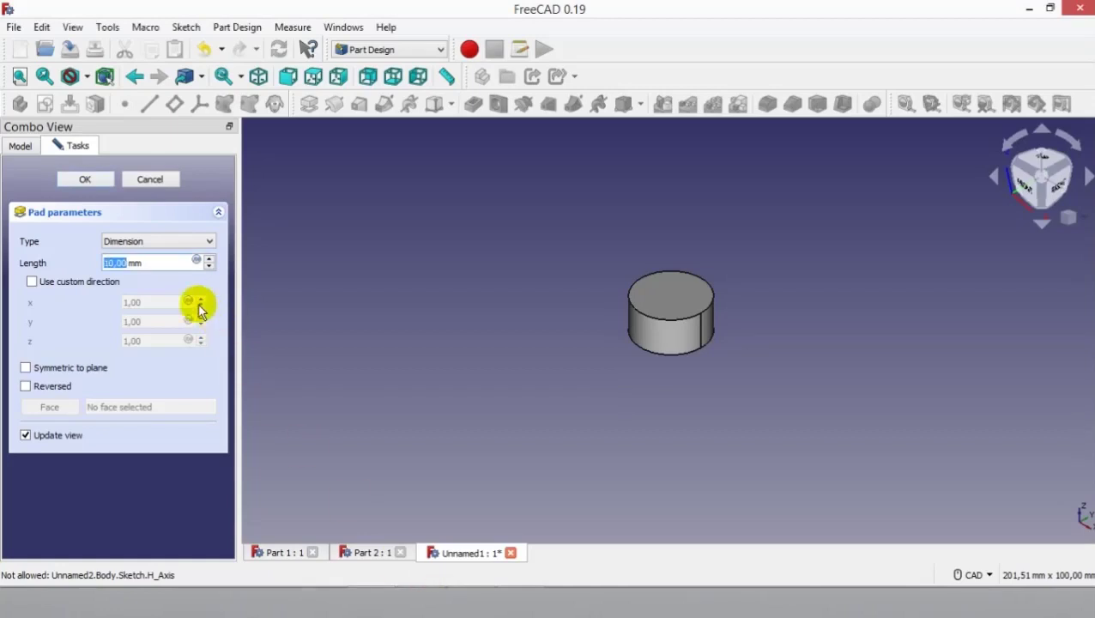
pyautogui.write('60')
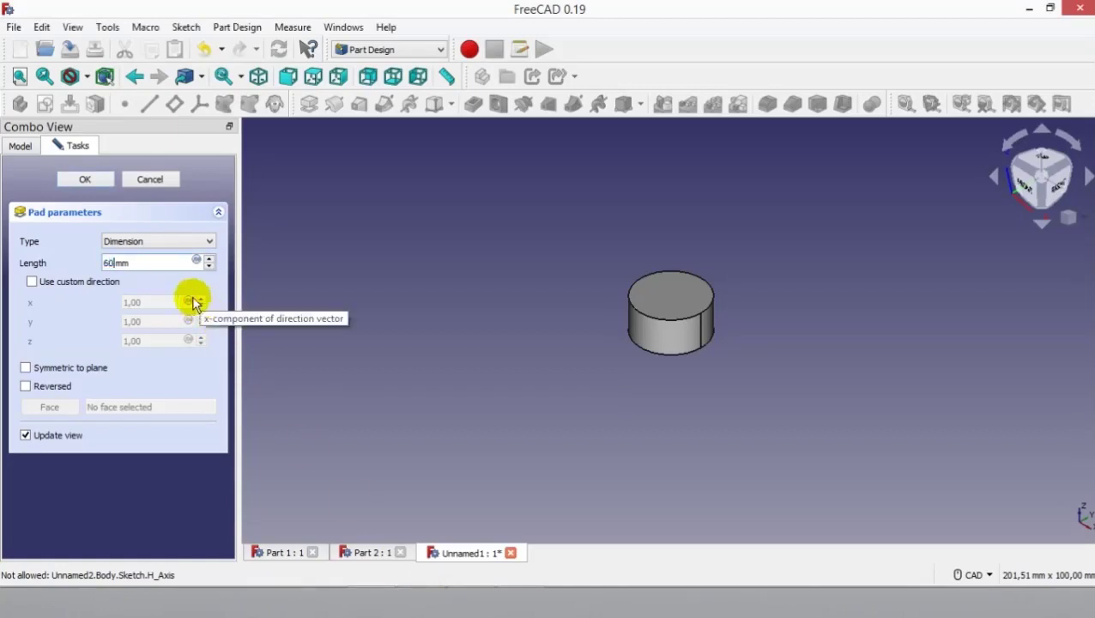
pyautogui.click(86, 179)
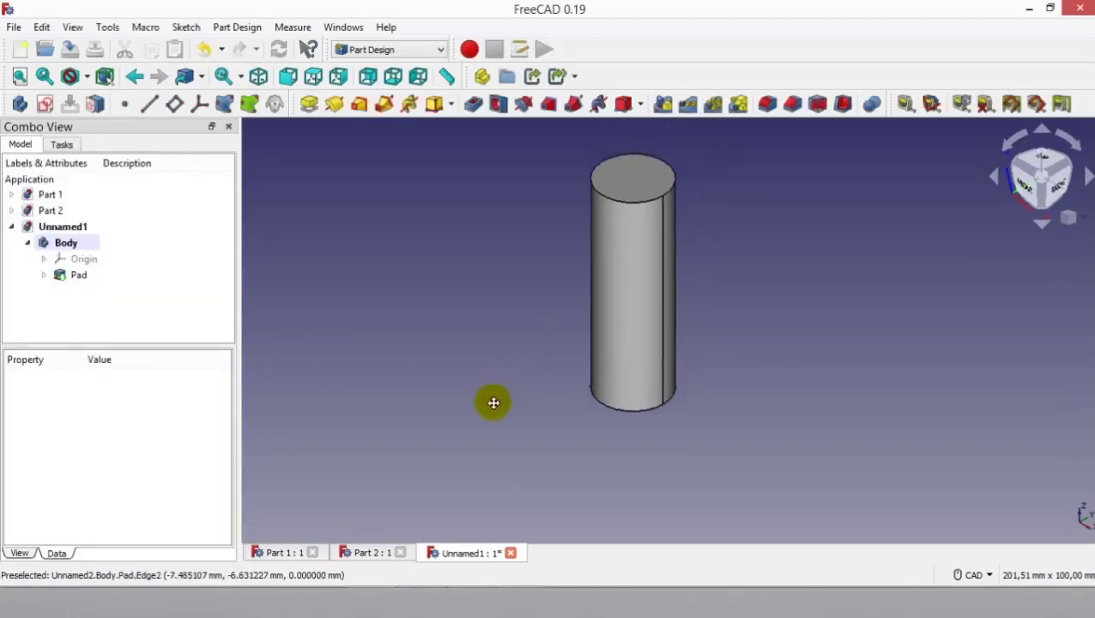
pyautogui.moveTo(493, 402); pyautogui.dragTo(469, 442, button='middle')
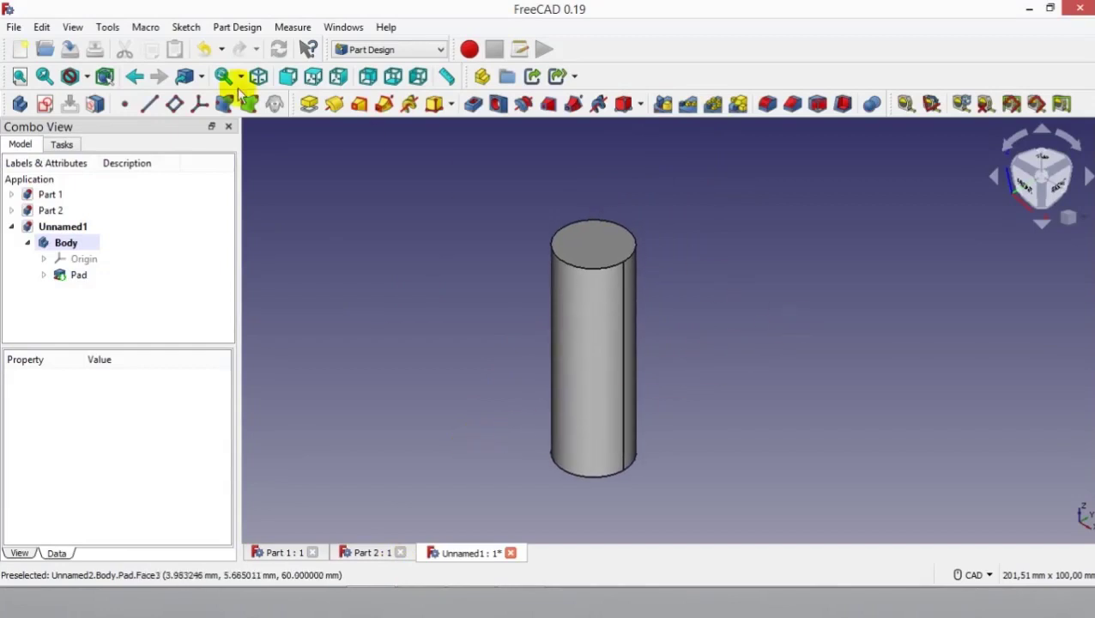
# Step: Save the cylinder document as 'Part 3', correcting the mistyped 'Part 2' name
pyautogui.click(70, 49)
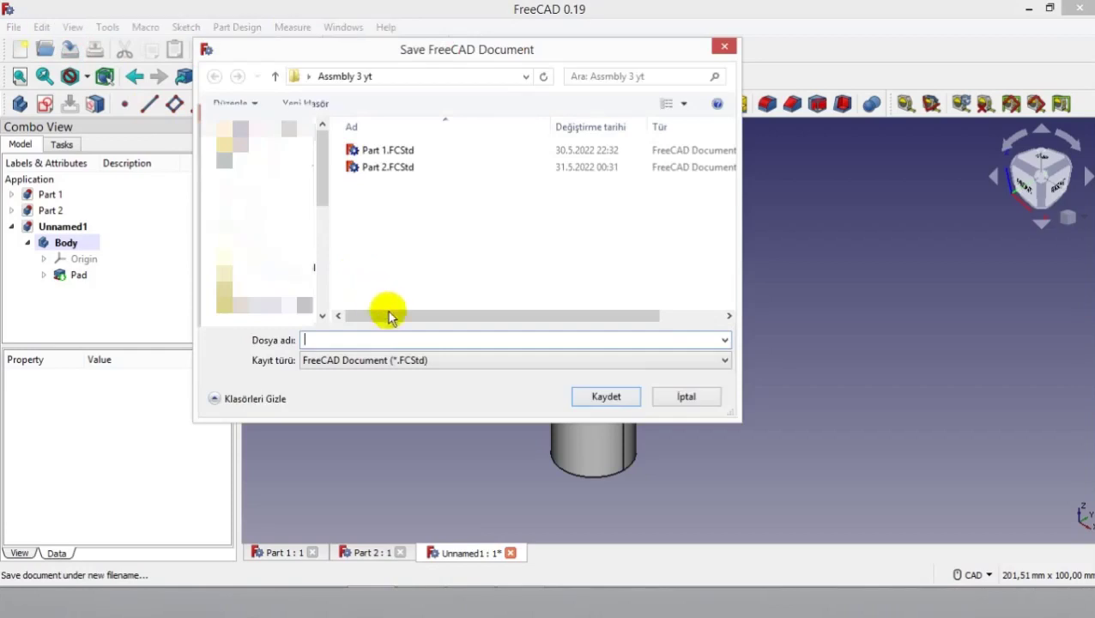
pyautogui.write('P')
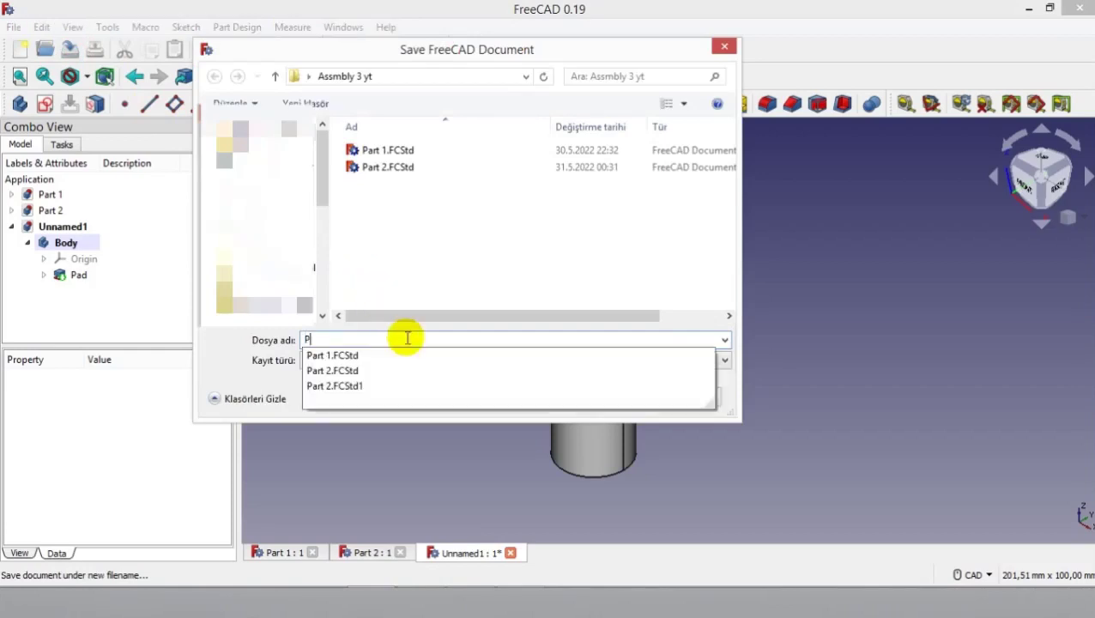
pyautogui.write('art ')
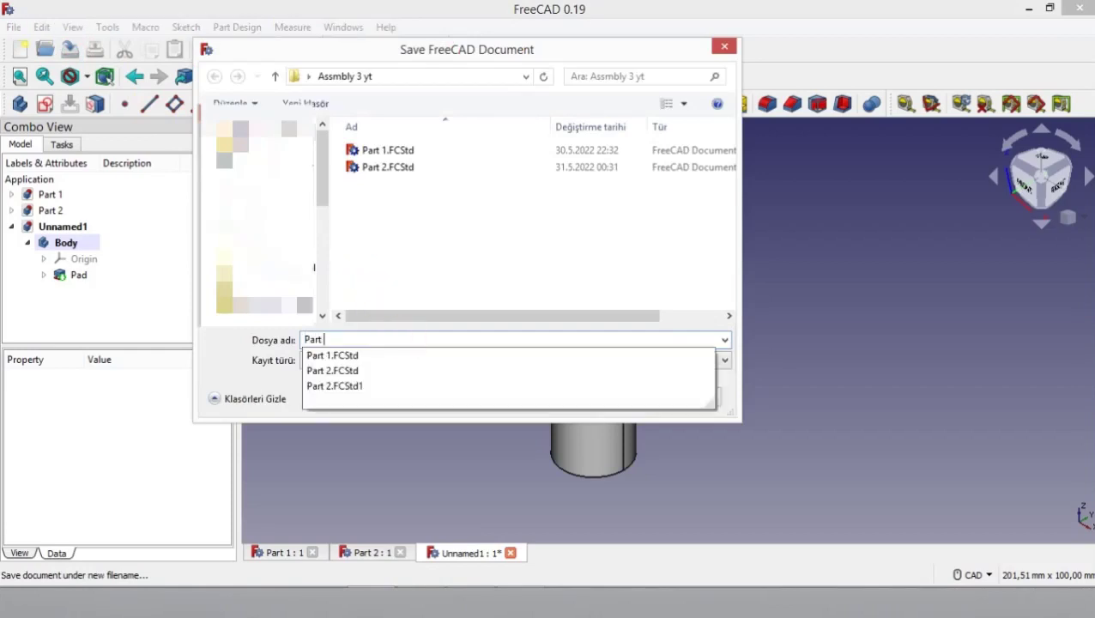
pyautogui.write('2')
pyautogui.press('BackSpace')
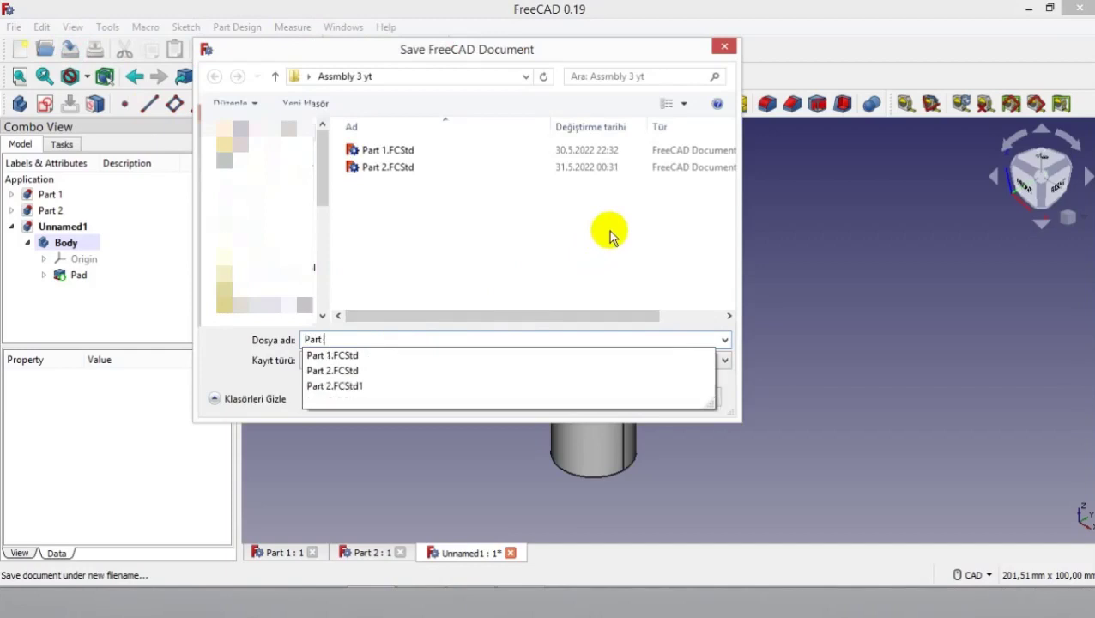
pyautogui.write('3')
pyautogui.click(606, 400)
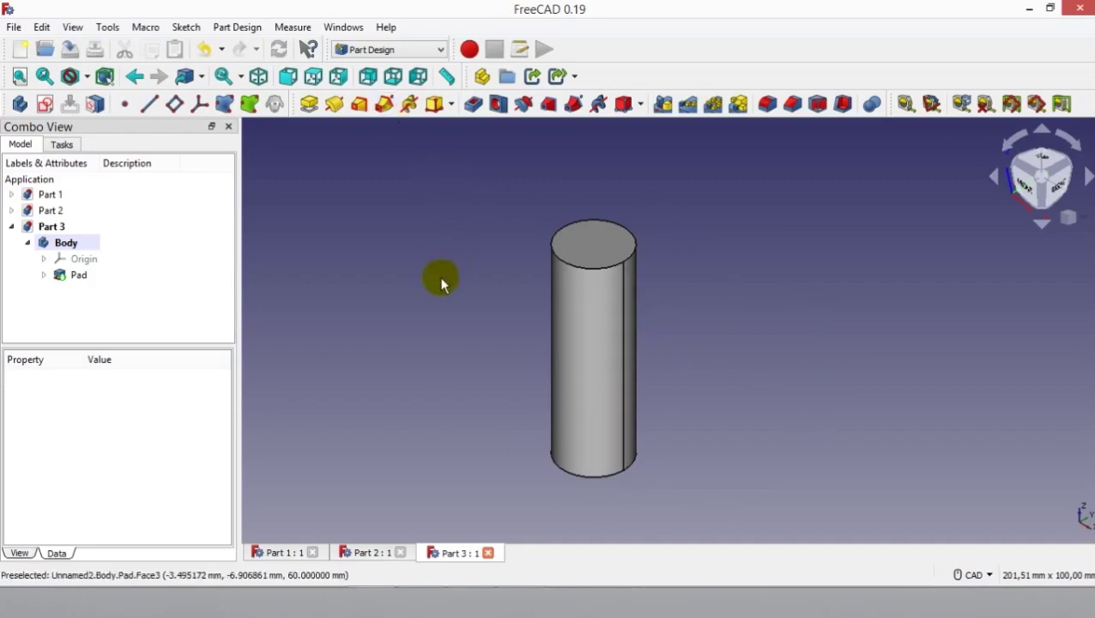
pyautogui.moveTo(438, 276); pyautogui.dragTo(412, 300, button='middle')
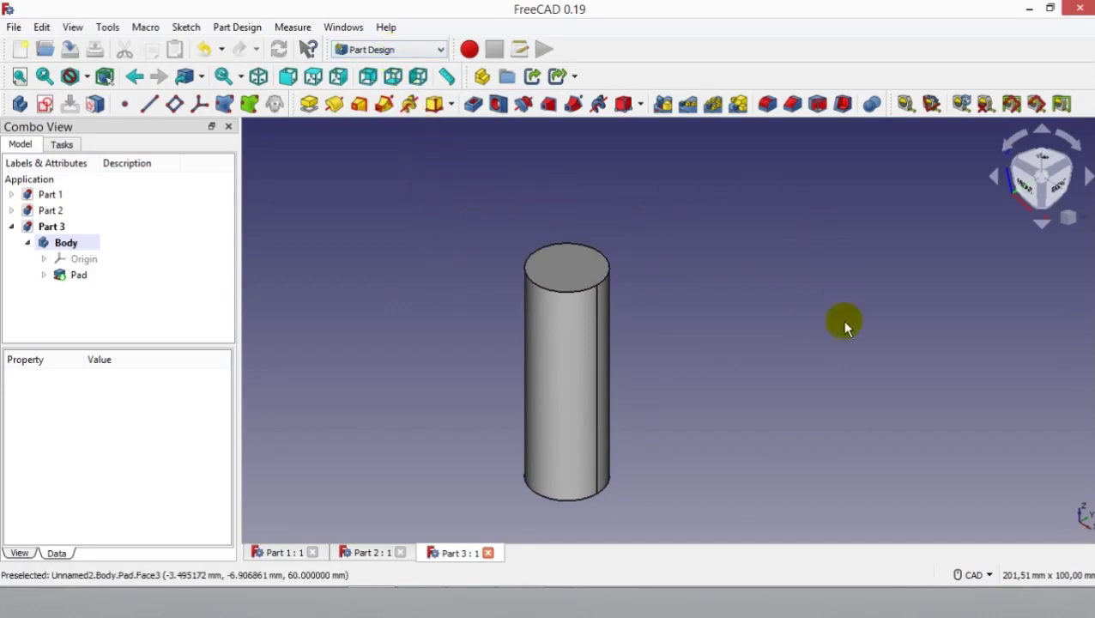
pyautogui.click(424, 53)
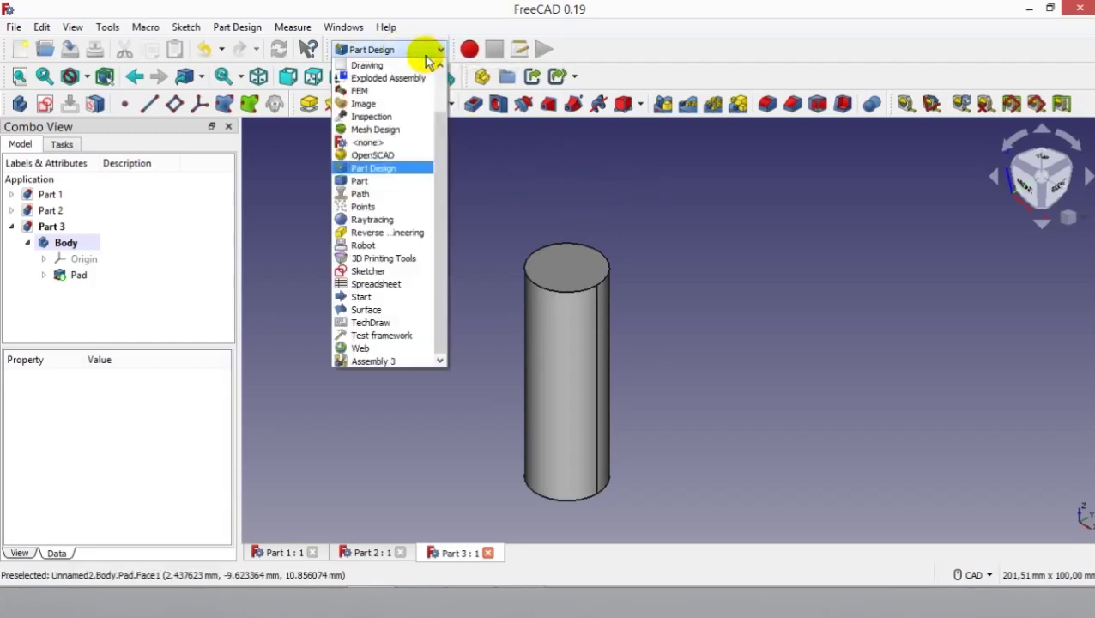
# Step: Switch to the Assembly 3 workbench, create a new document, and set its Label to 'Assembly 3'
pyautogui.click(420, 365)
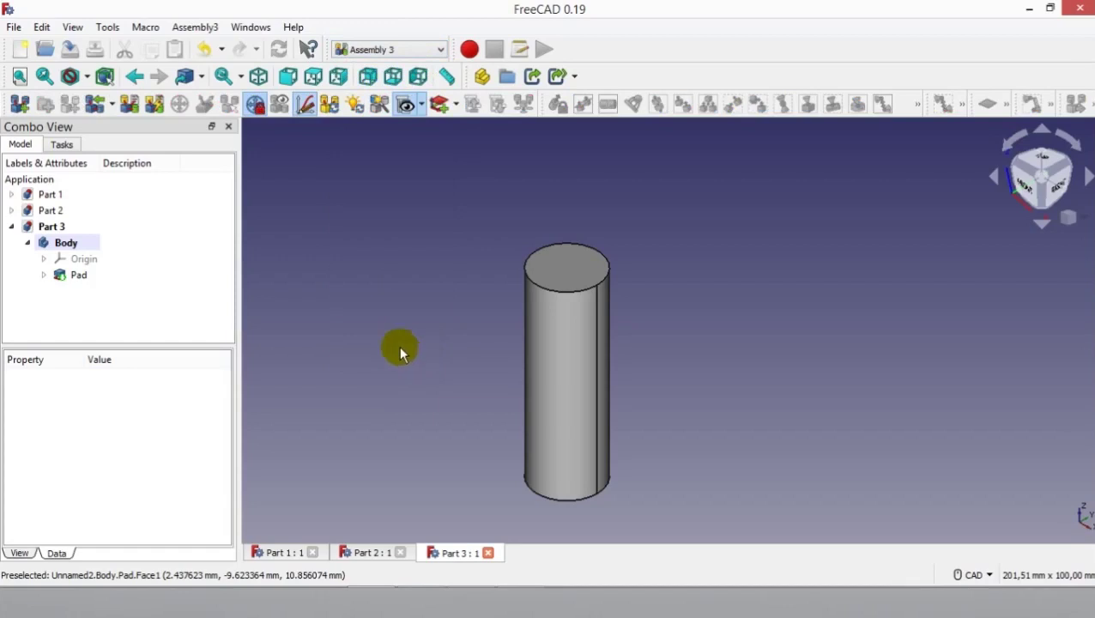
pyautogui.click(26, 53)
pyautogui.click(105, 247)
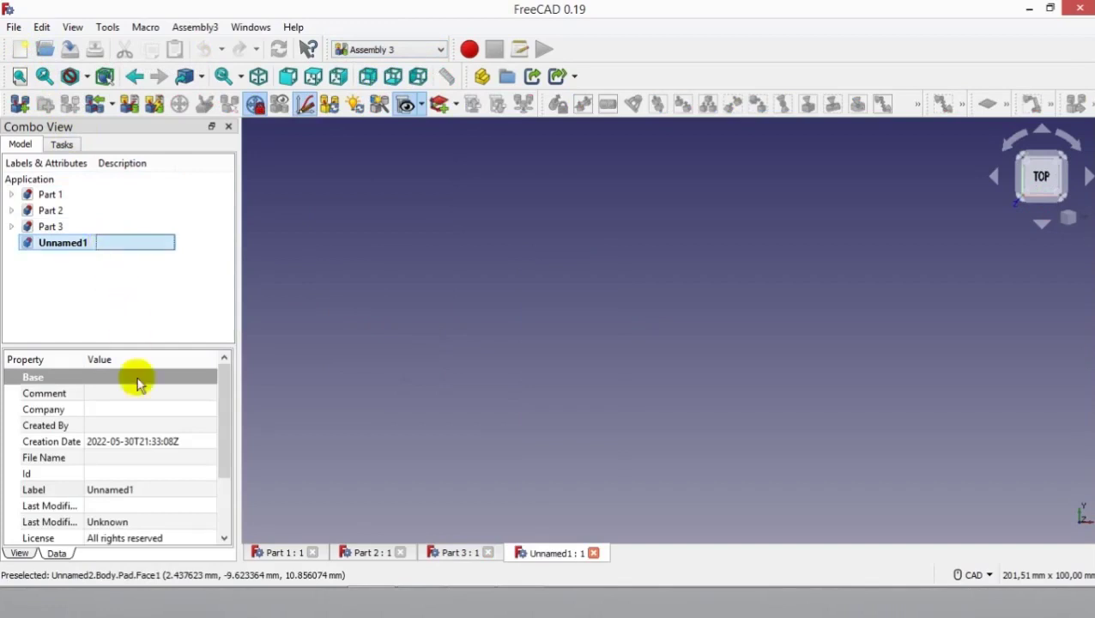
pyautogui.click(153, 489)
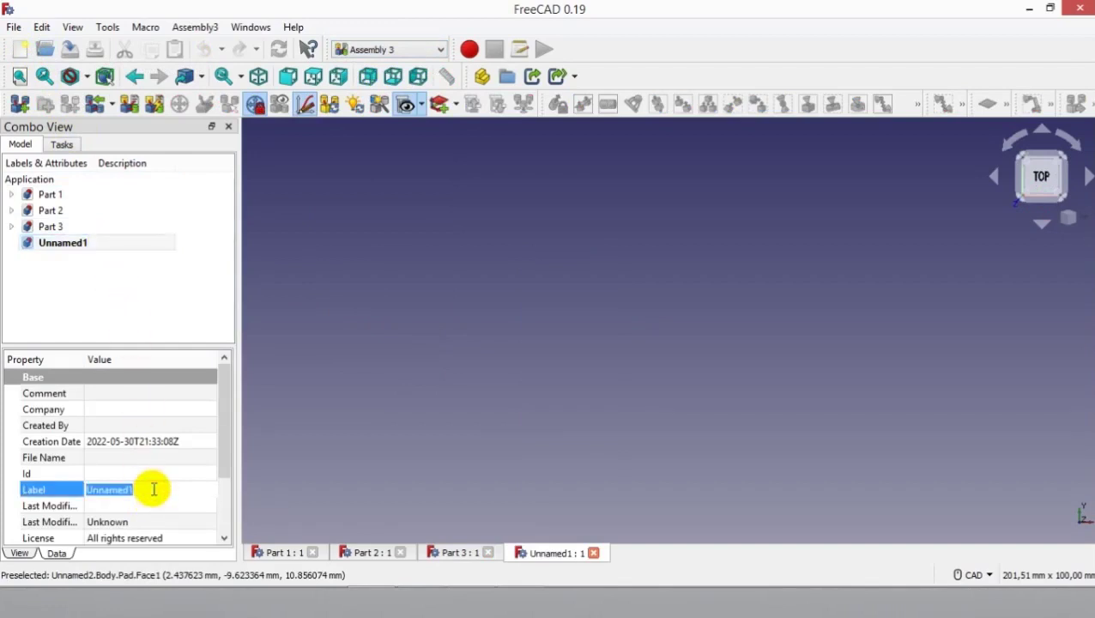
pyautogui.write('A')
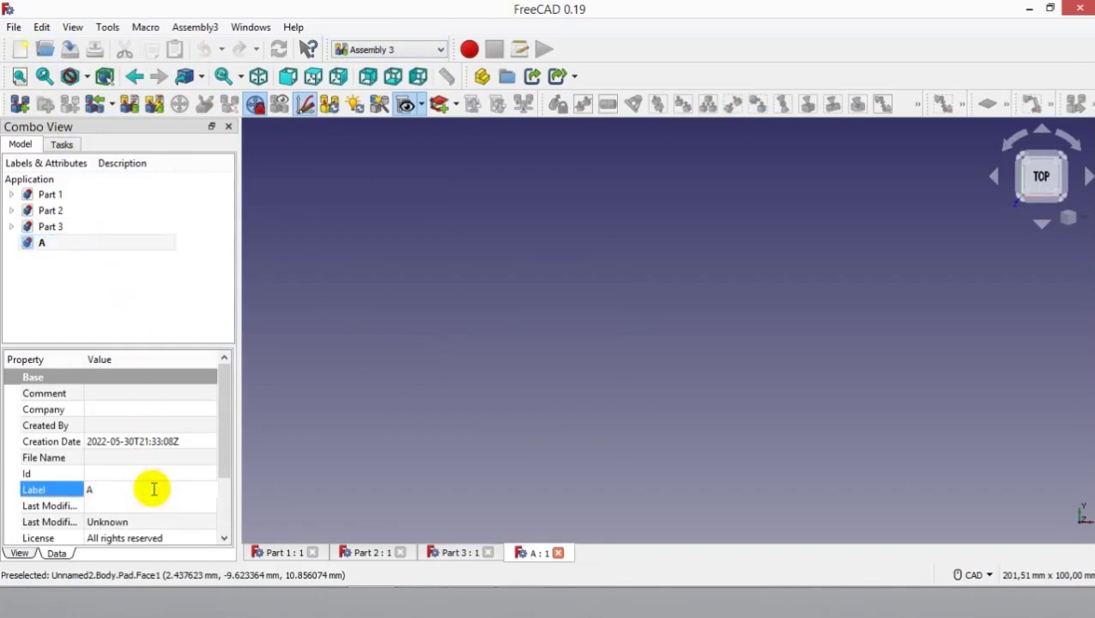
pyautogui.write('ss')
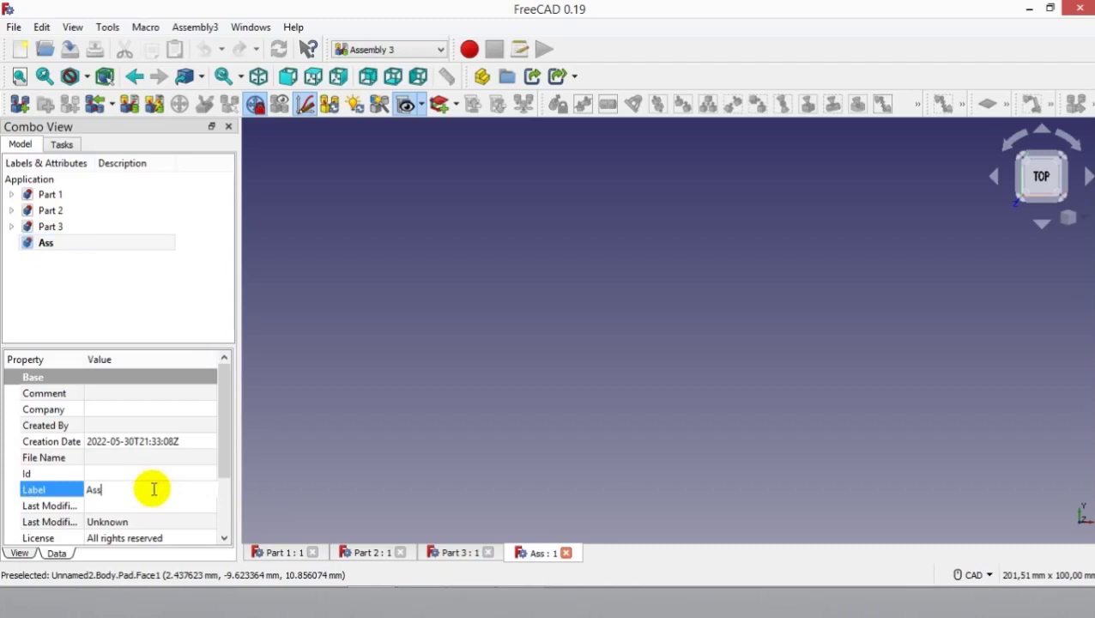
pyautogui.write('em')
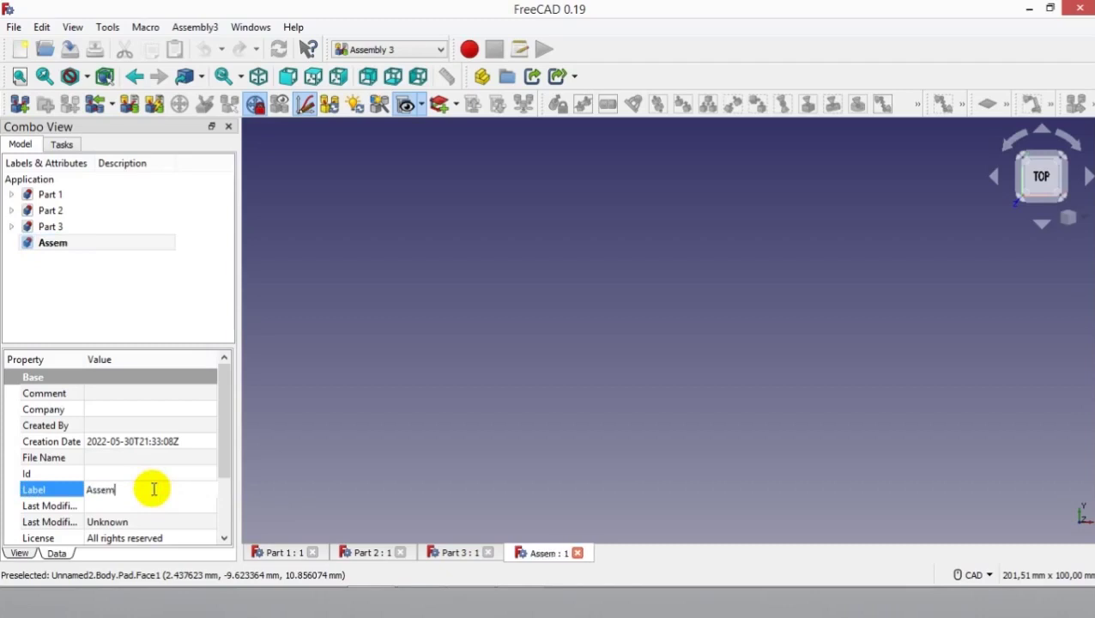
pyautogui.write('bly')
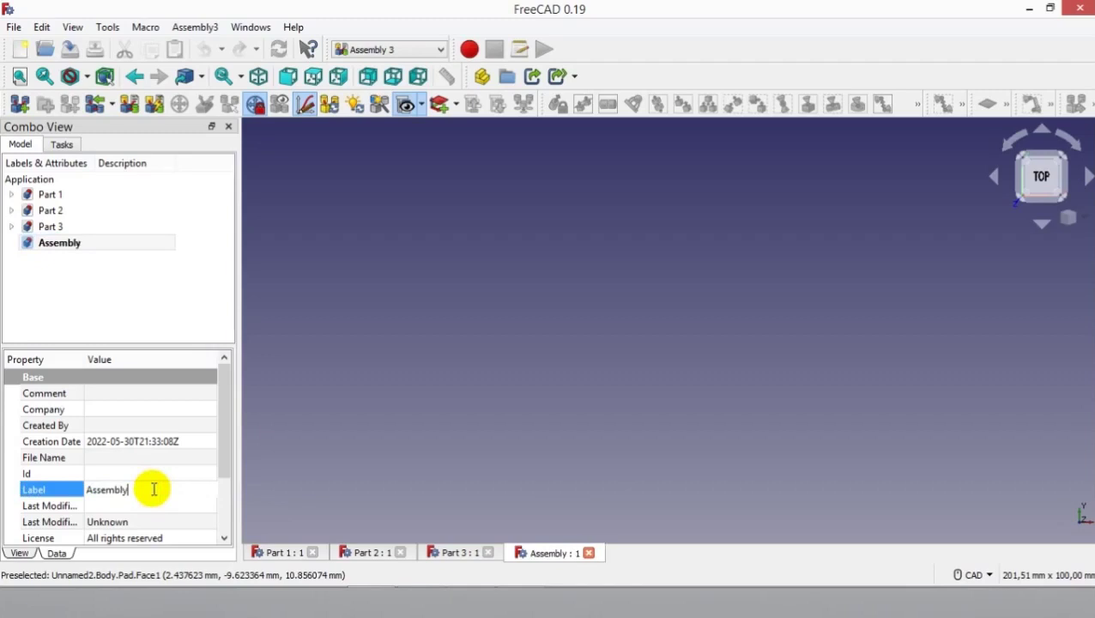
pyautogui.write(' 3')
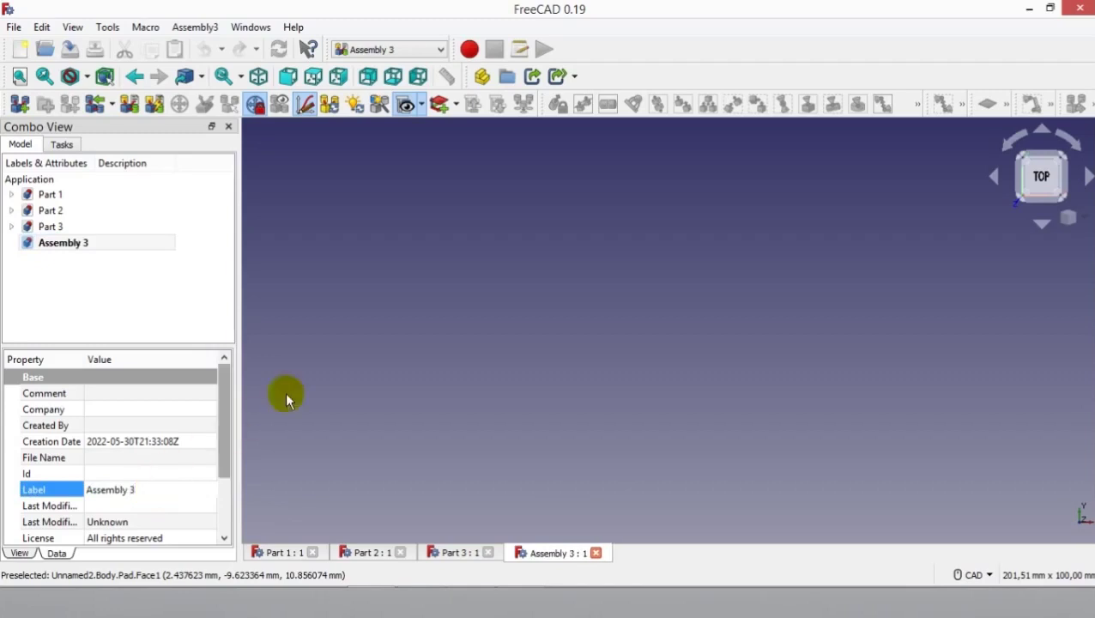
pyautogui.click(324, 348)
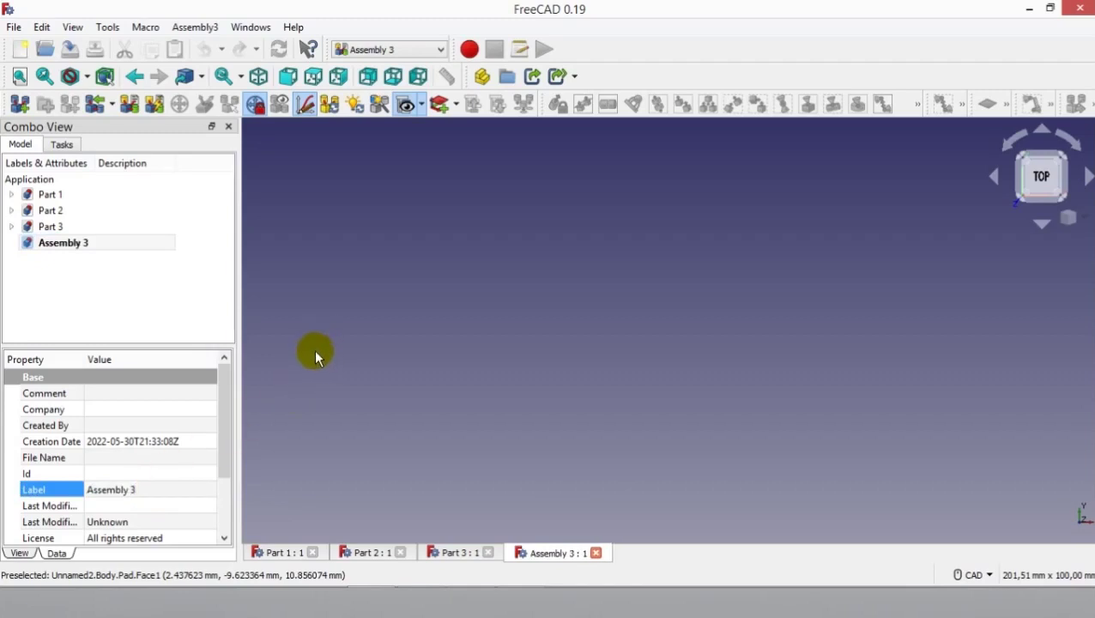
# Step: Add an empty Assembly container to the Assembly 3 document
pyautogui.click(102, 248)
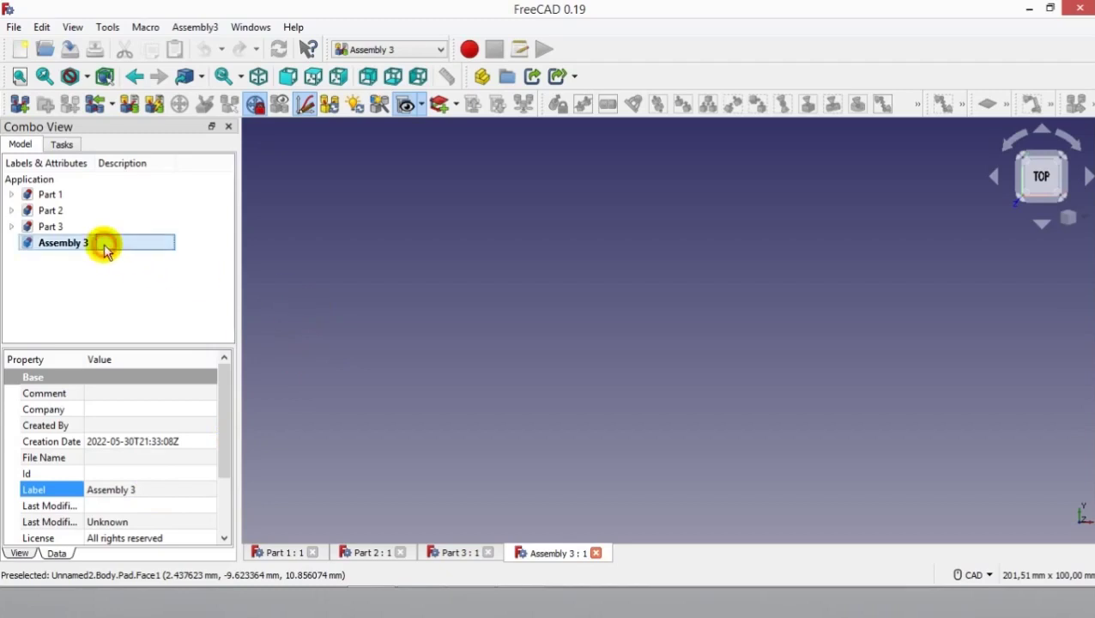
pyautogui.click(19, 105)
pyautogui.click(364, 296)
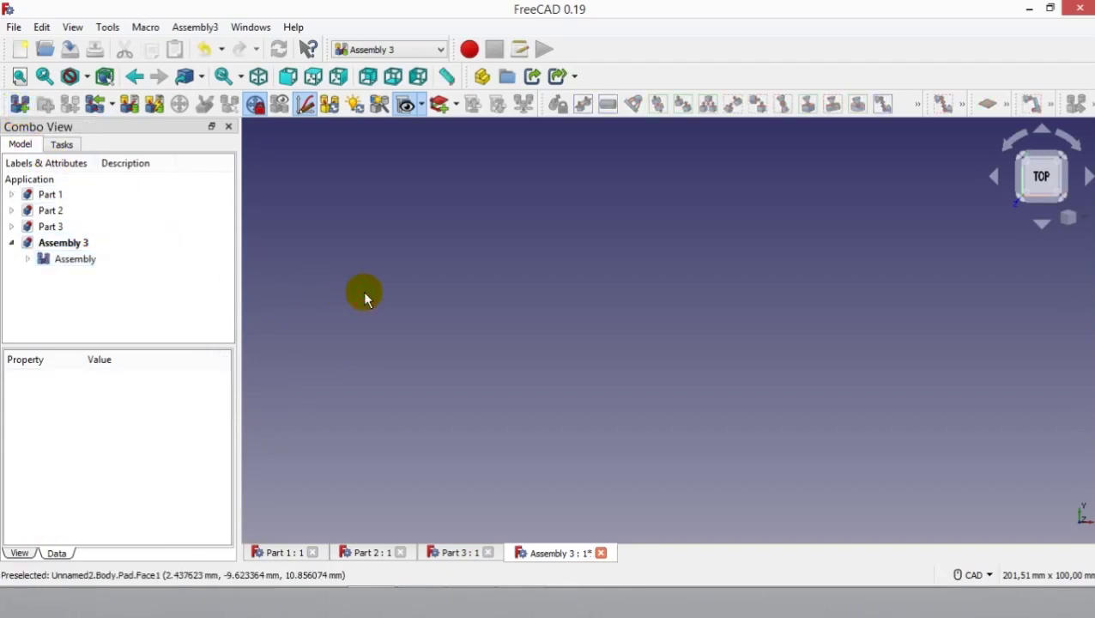
pyautogui.click(125, 263)
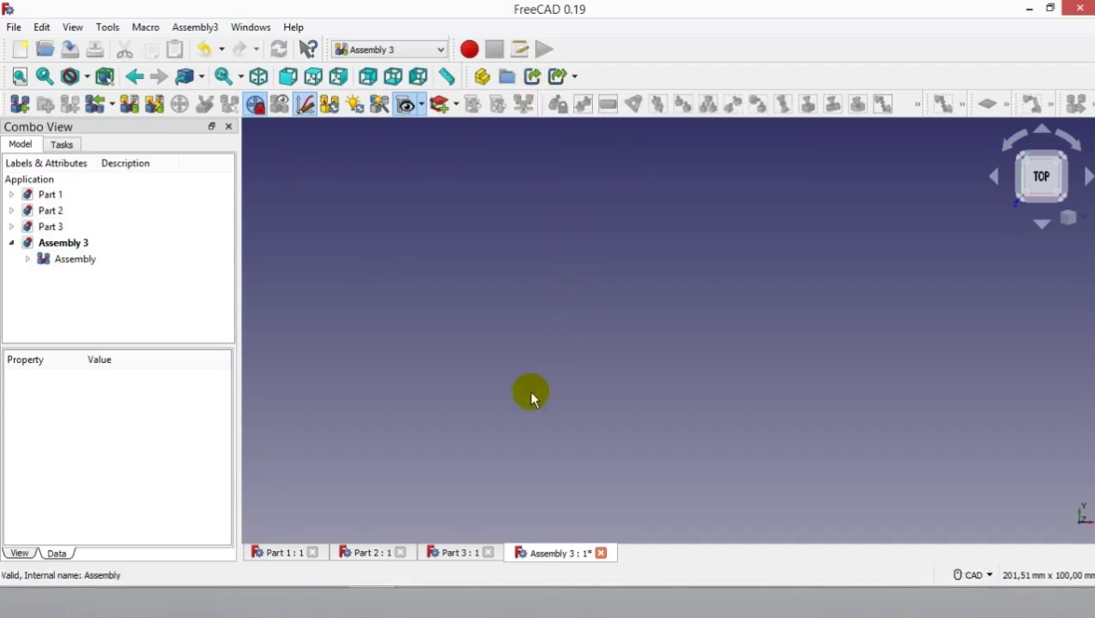
# Step: Try linking Part 1's Body into the assembly and dismiss the unsaved-document error
pyautogui.click(292, 554)
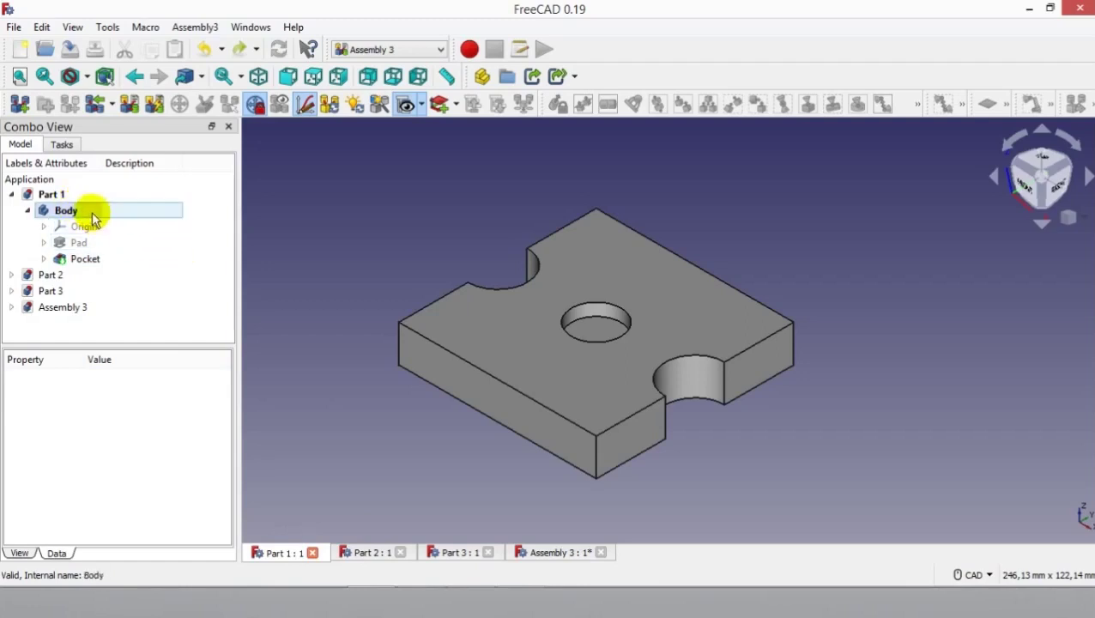
pyautogui.click(92, 211)
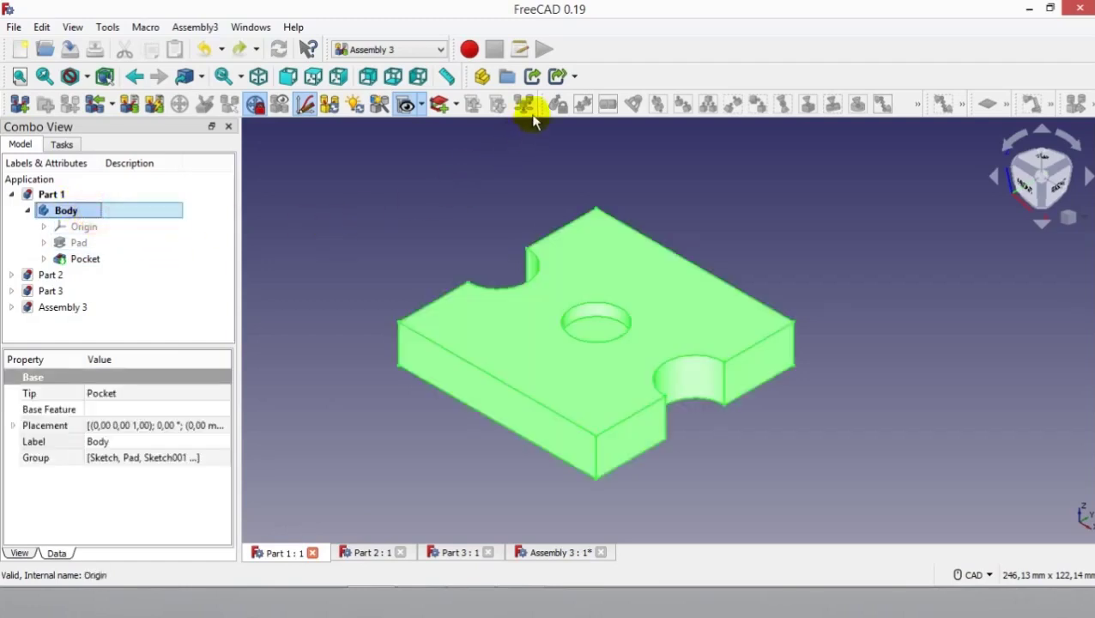
pyautogui.click(558, 554)
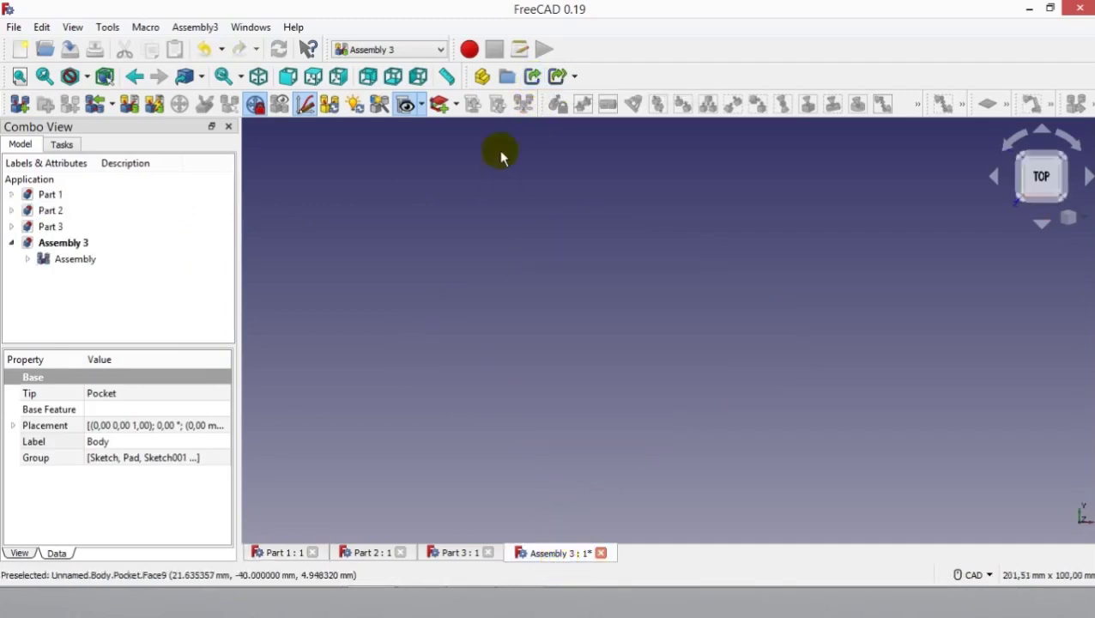
pyautogui.click(531, 77)
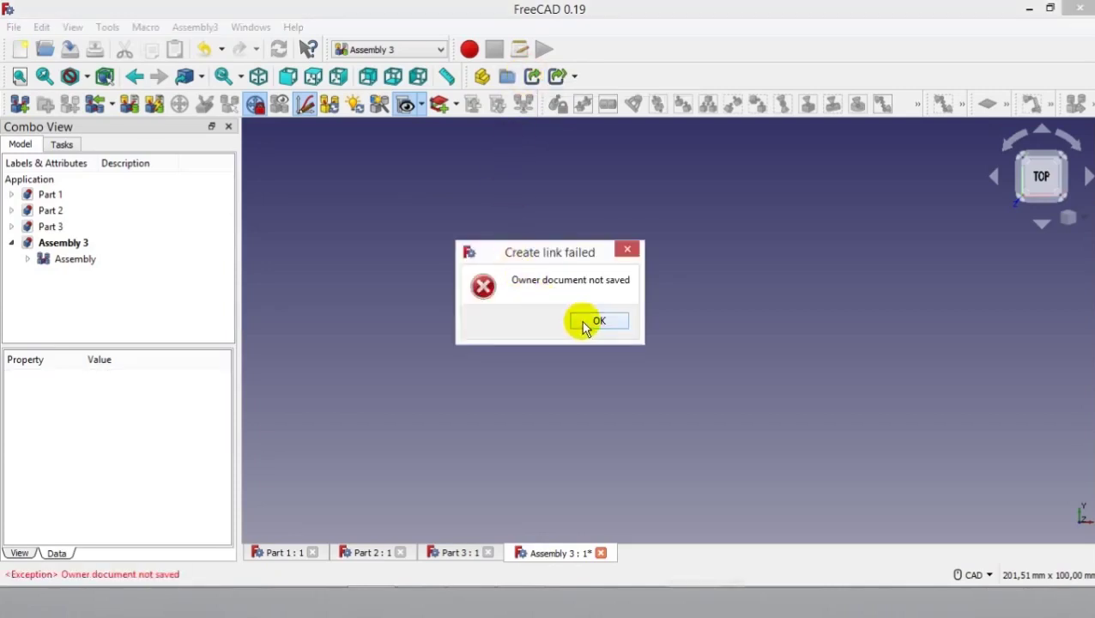
pyautogui.click(583, 324)
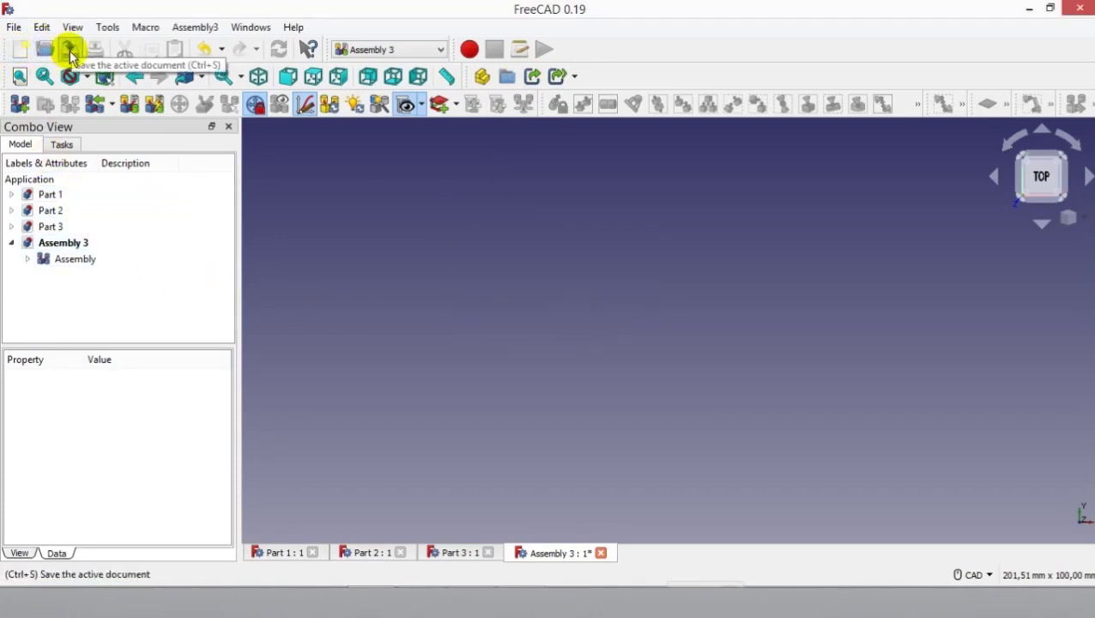
# Step: Save the assembly document as 'Assembly', then select the plate body in Part 1
pyautogui.click(69, 51)
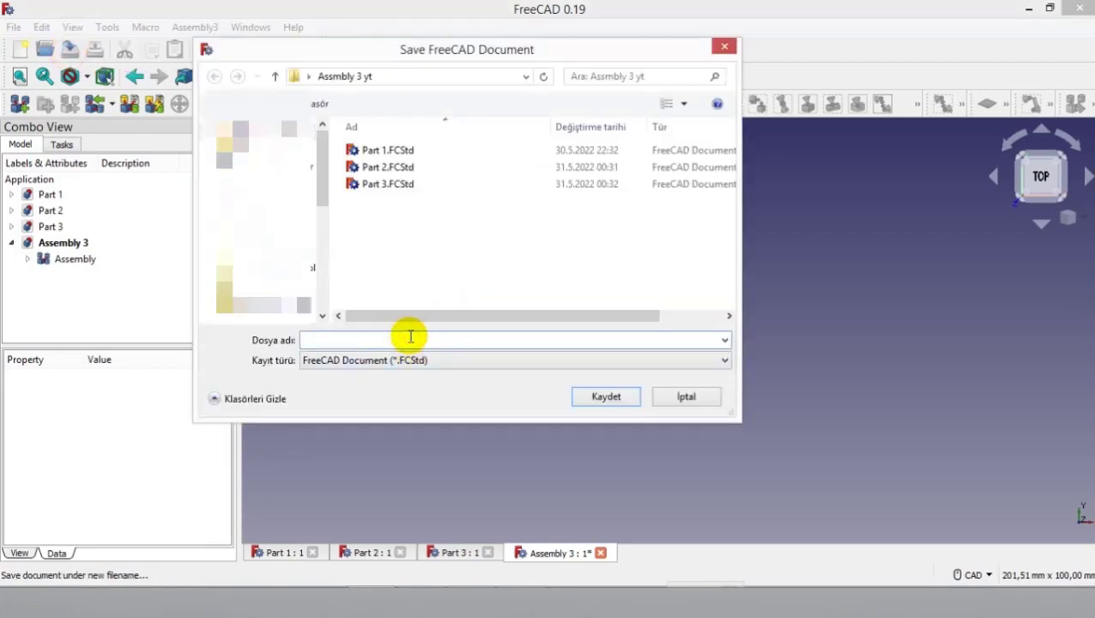
pyautogui.write('Assembly')
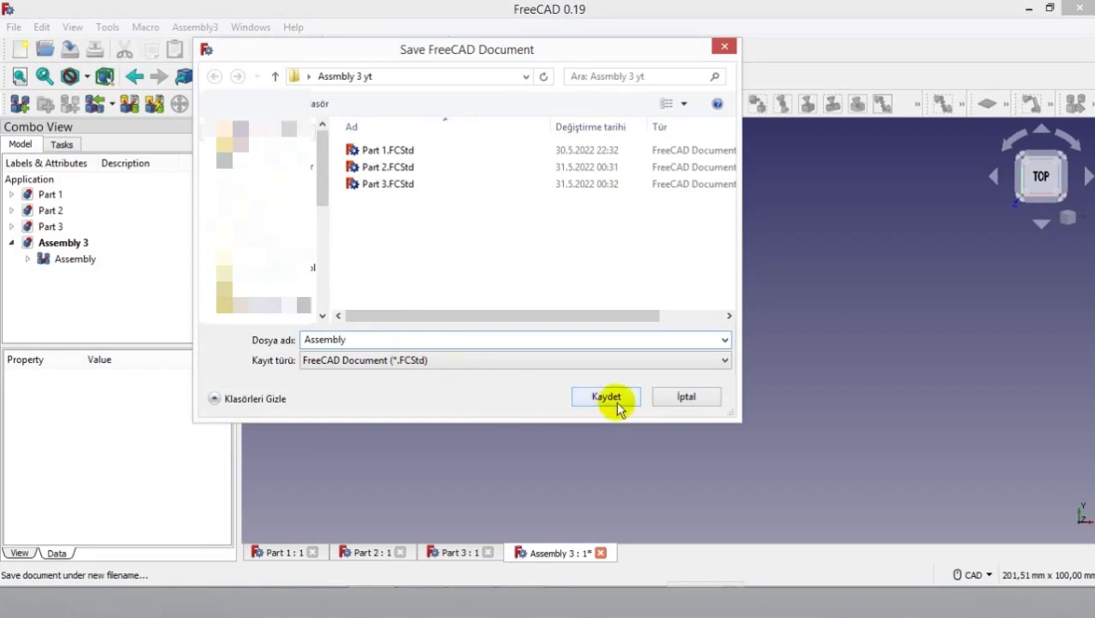
pyautogui.click(612, 399)
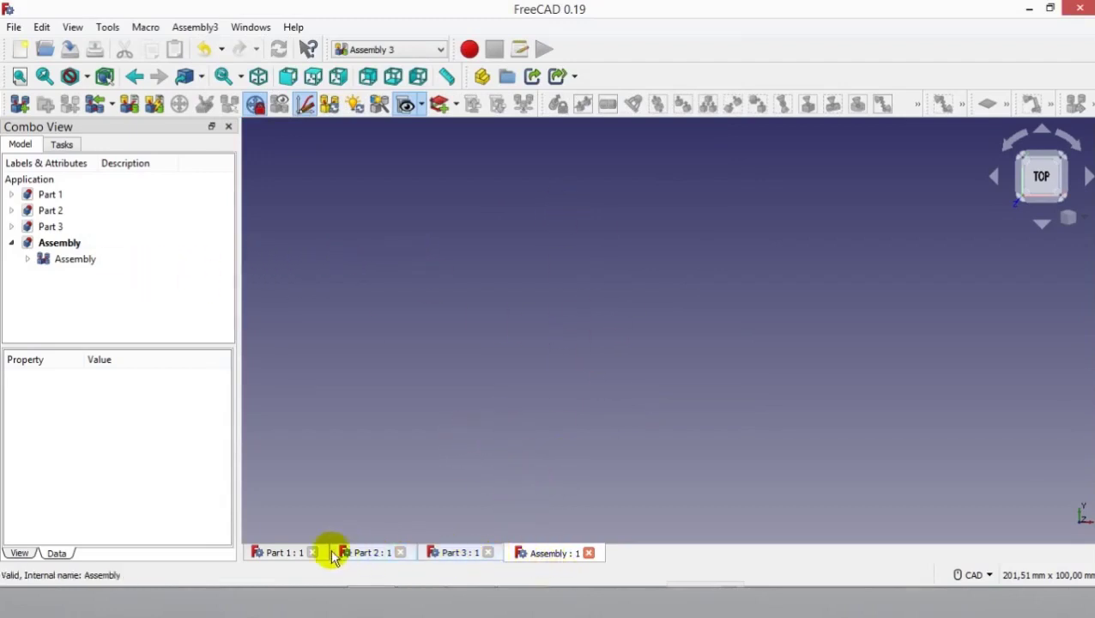
pyautogui.click(275, 553)
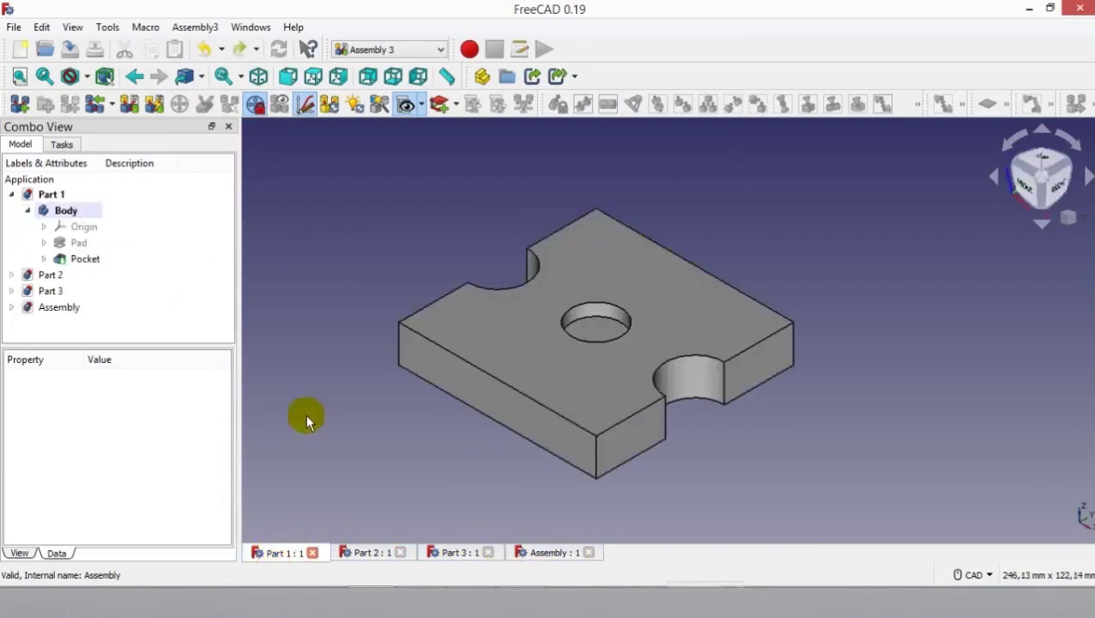
pyautogui.click(90, 212)
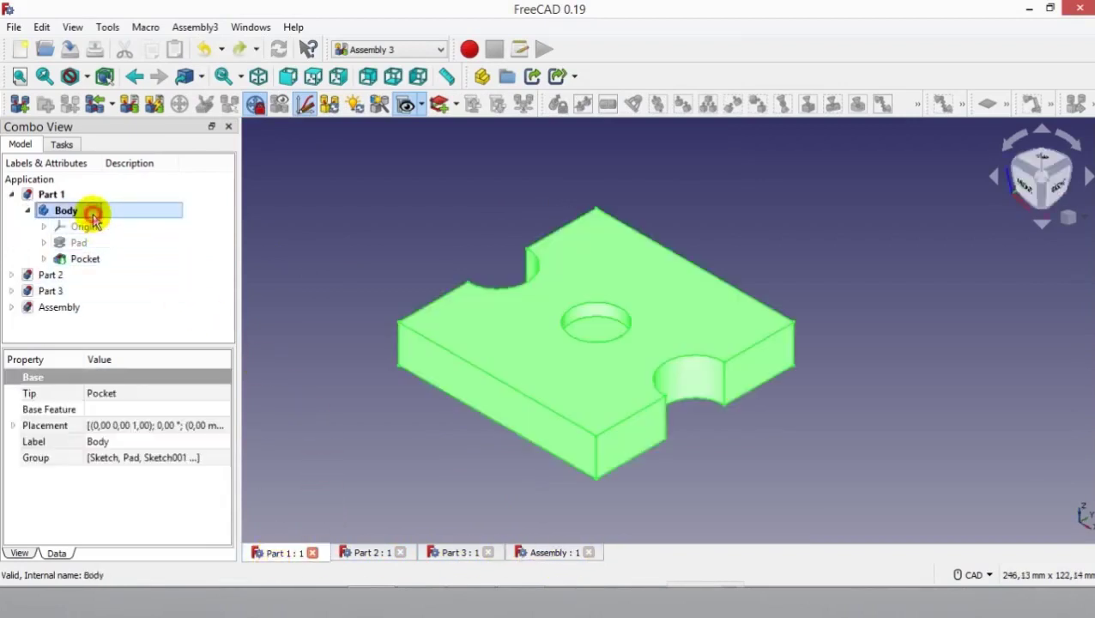
# Step: Link Part 1's plate body into Assembly, switch to isometric view, then select Part 2's body
pyautogui.click(549, 553)
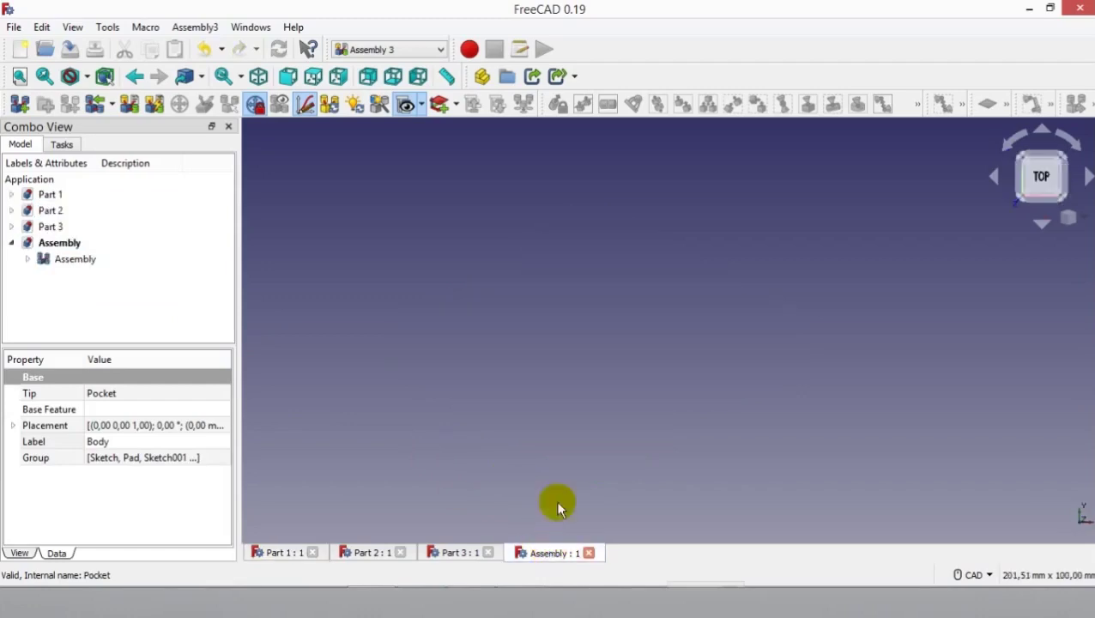
pyautogui.click(533, 77)
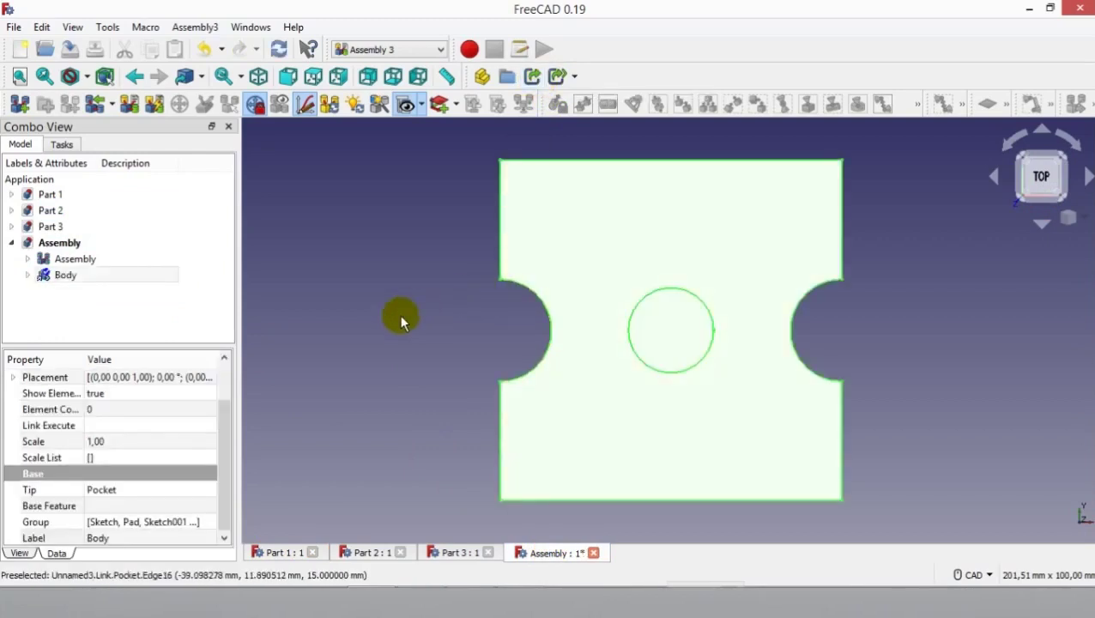
pyautogui.click(1069, 217)
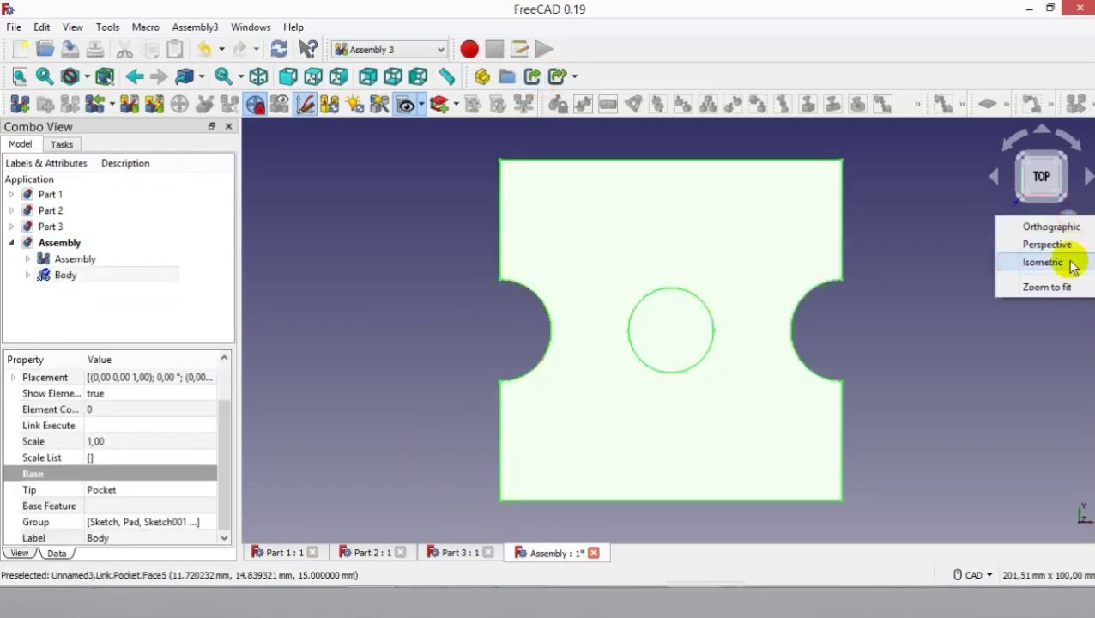
pyautogui.click(969, 260)
pyautogui.click(958, 389)
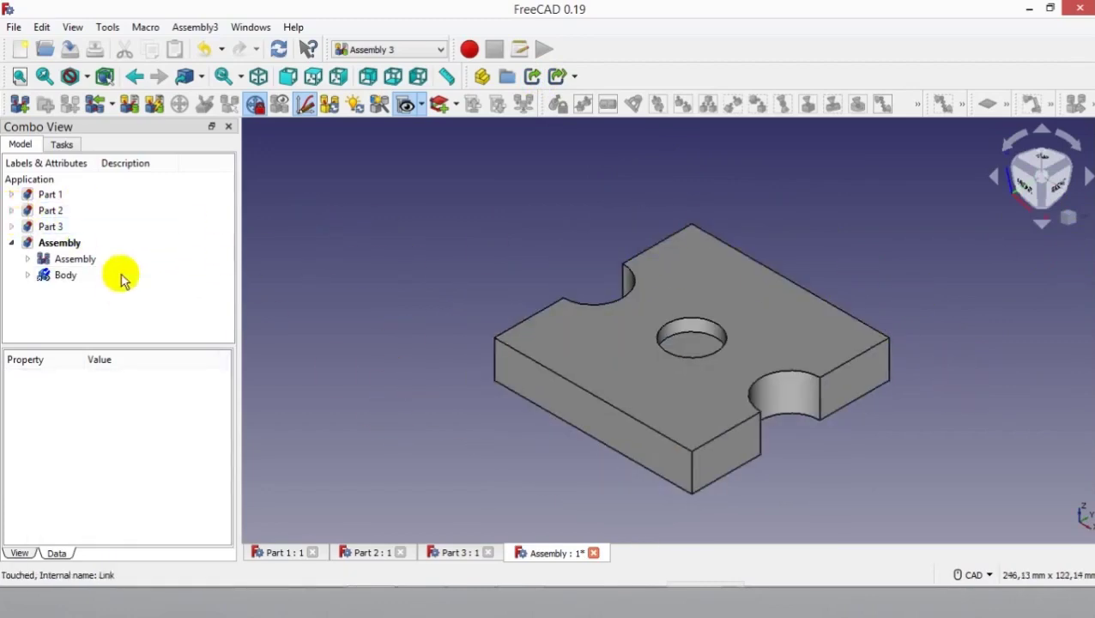
pyautogui.click(11, 210)
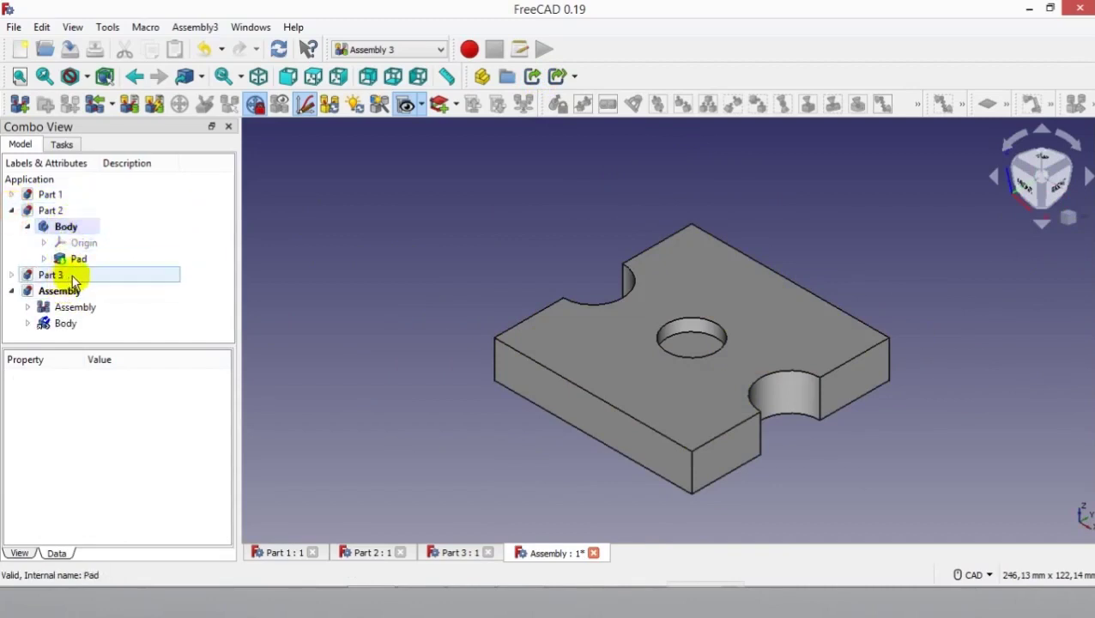
pyautogui.click(77, 228)
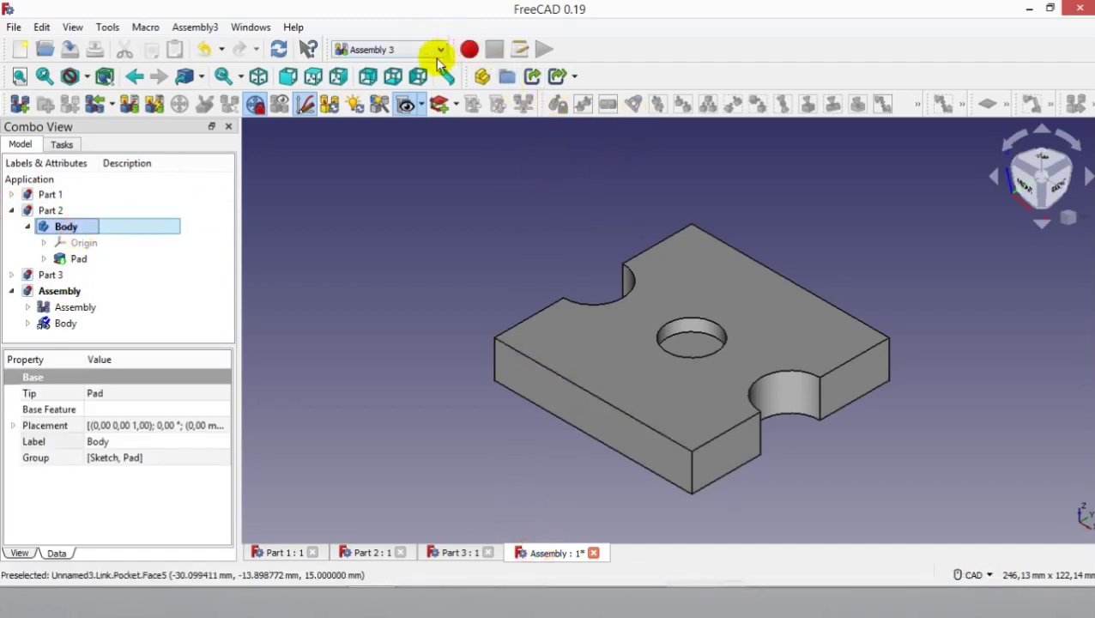
# Step: Link Part 2's block body and Part 3's cylinder body into the assembly
pyautogui.click(528, 83)
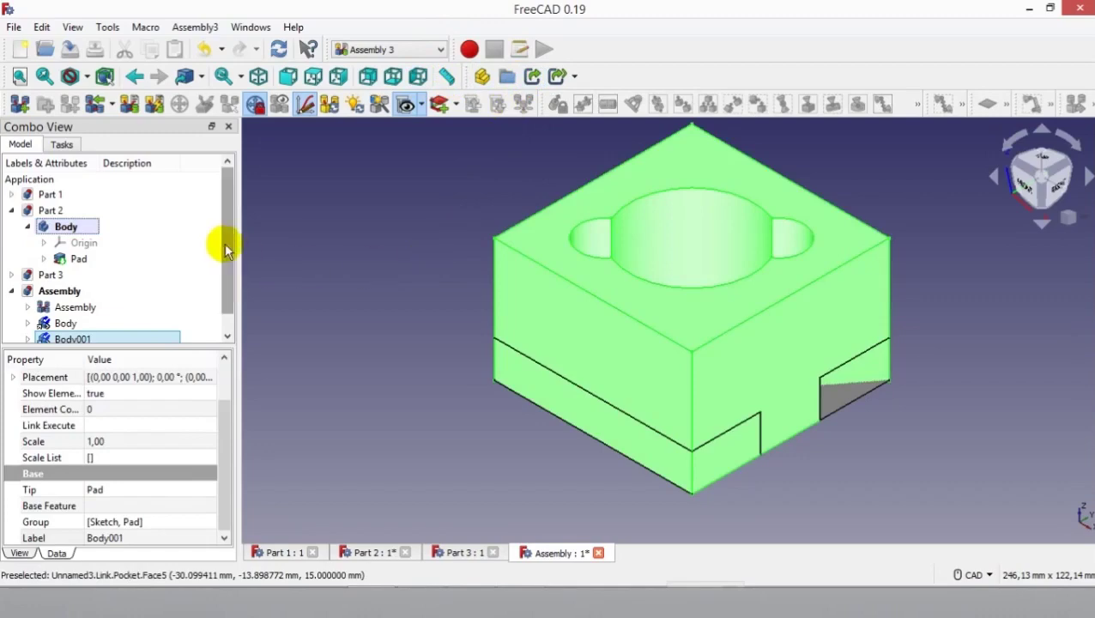
pyautogui.moveTo(224, 243); pyautogui.dragTo(227, 279)
pyautogui.click(12, 282)
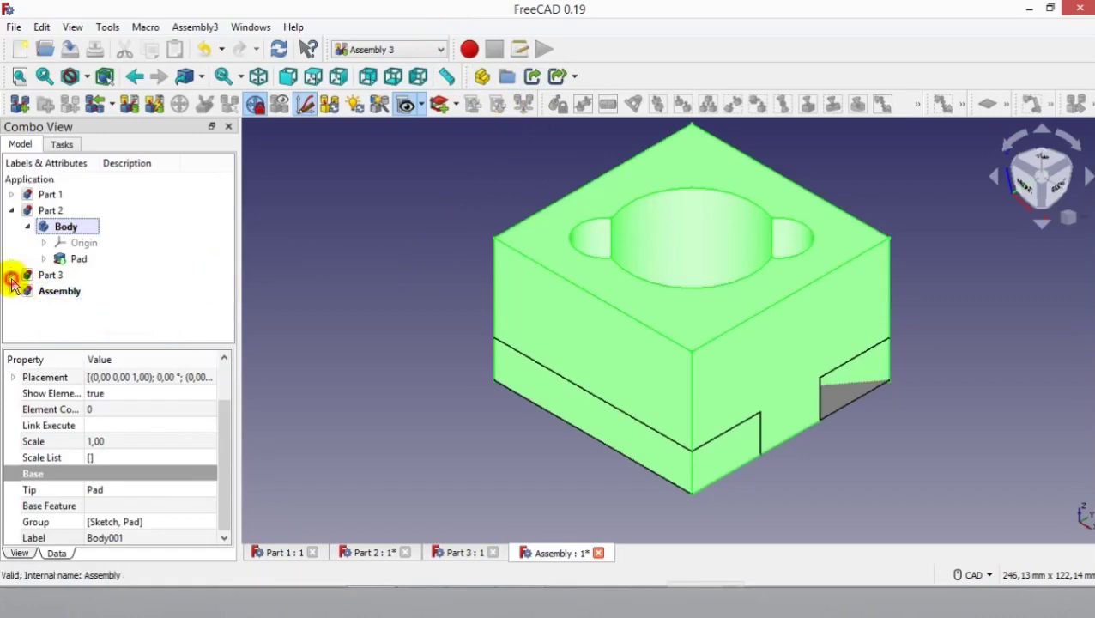
pyautogui.click(11, 275)
pyautogui.click(305, 301)
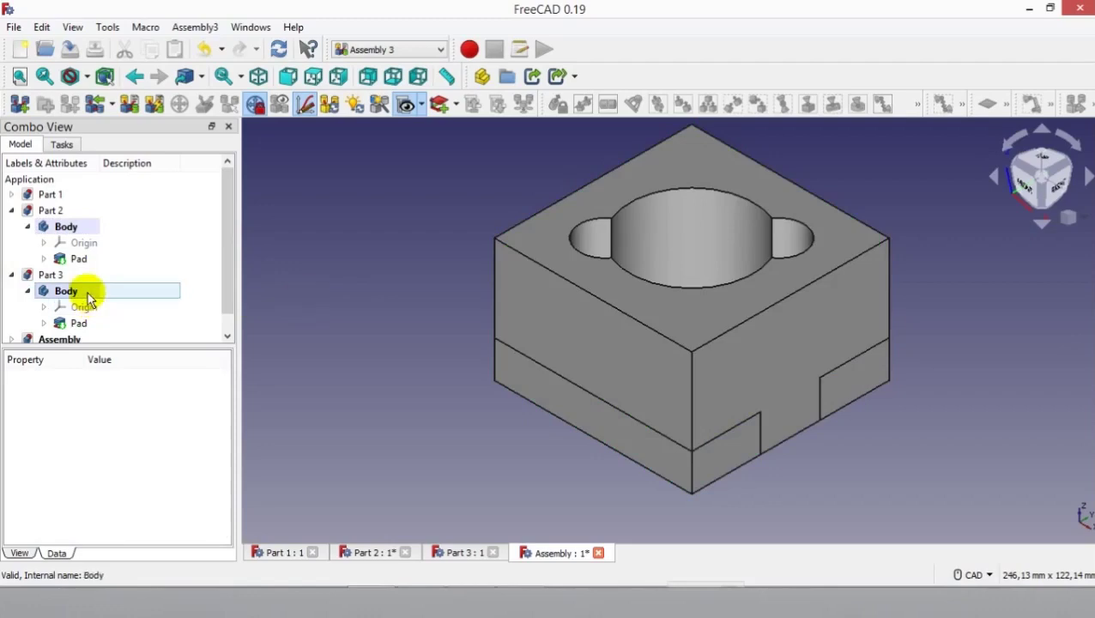
pyautogui.click(88, 294)
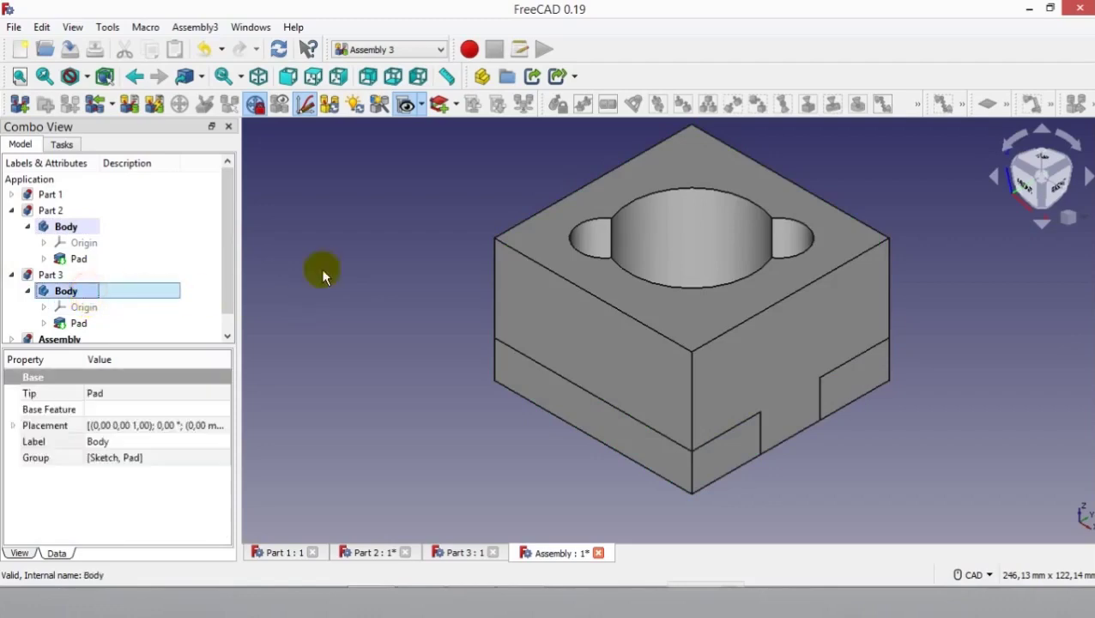
pyautogui.click(532, 78)
pyautogui.click(416, 237)
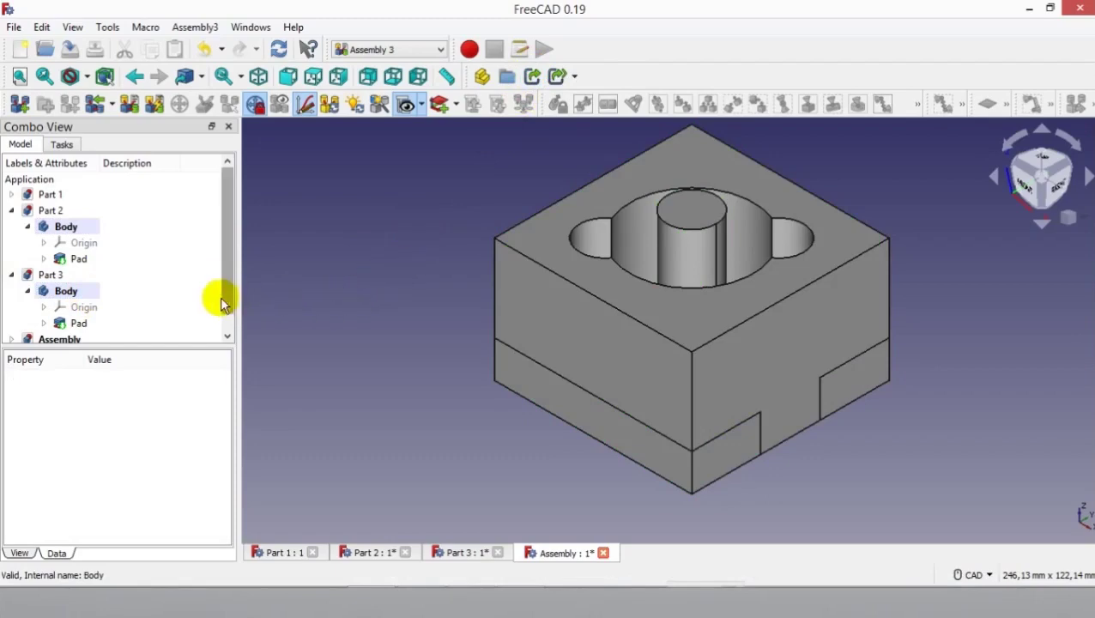
# Step: Link a second copy of Part 1's plate body into the assembly
pyautogui.scroll(-1, 224, 255)
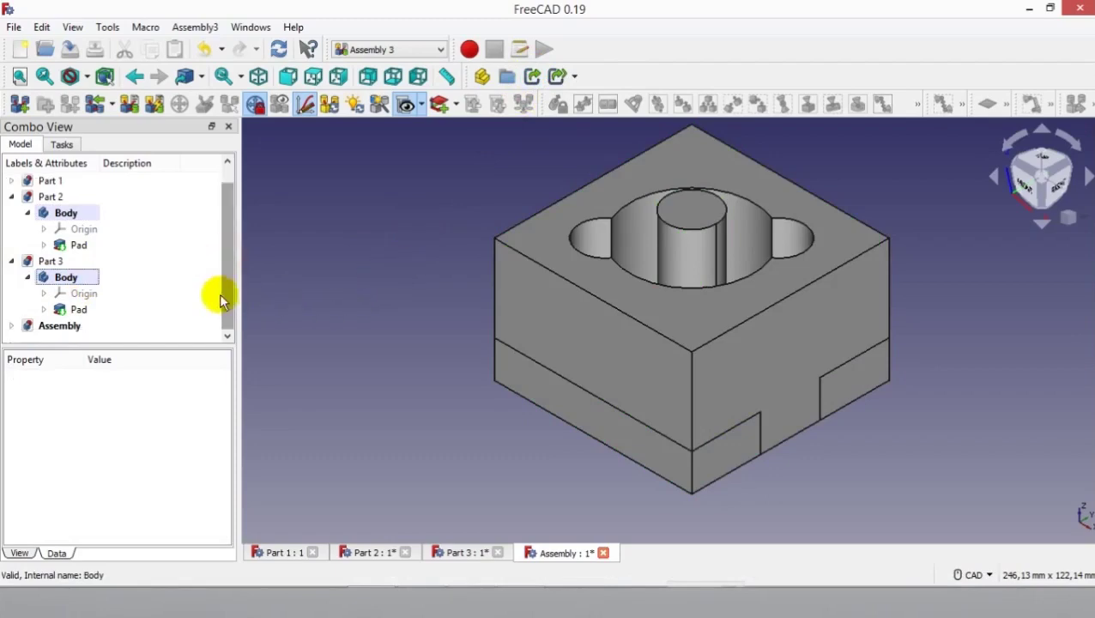
pyautogui.click(11, 182)
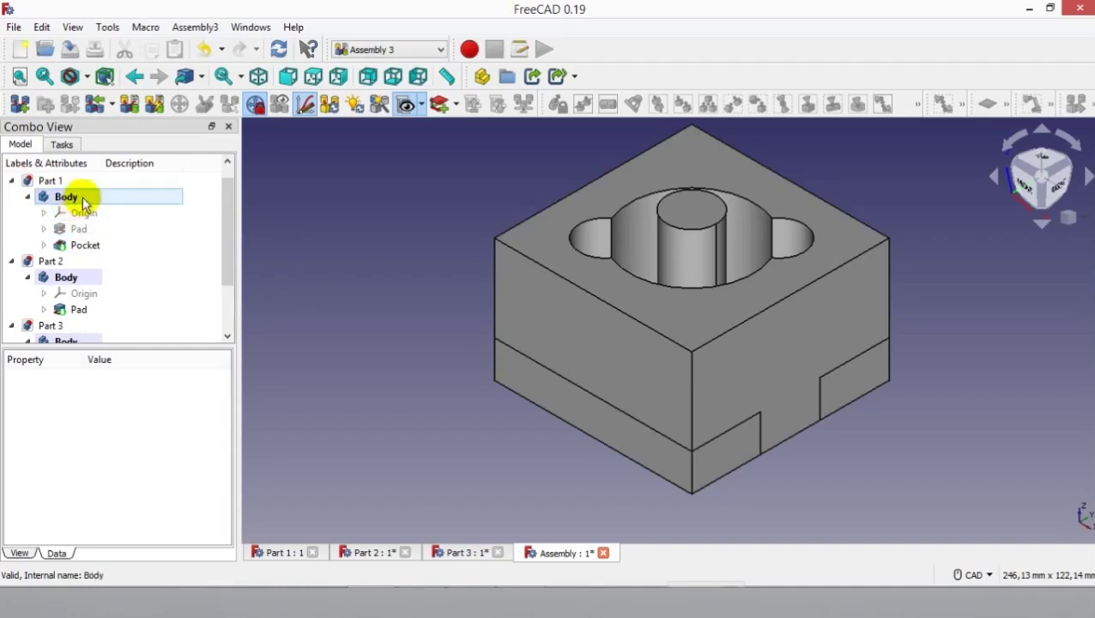
pyautogui.click(83, 199)
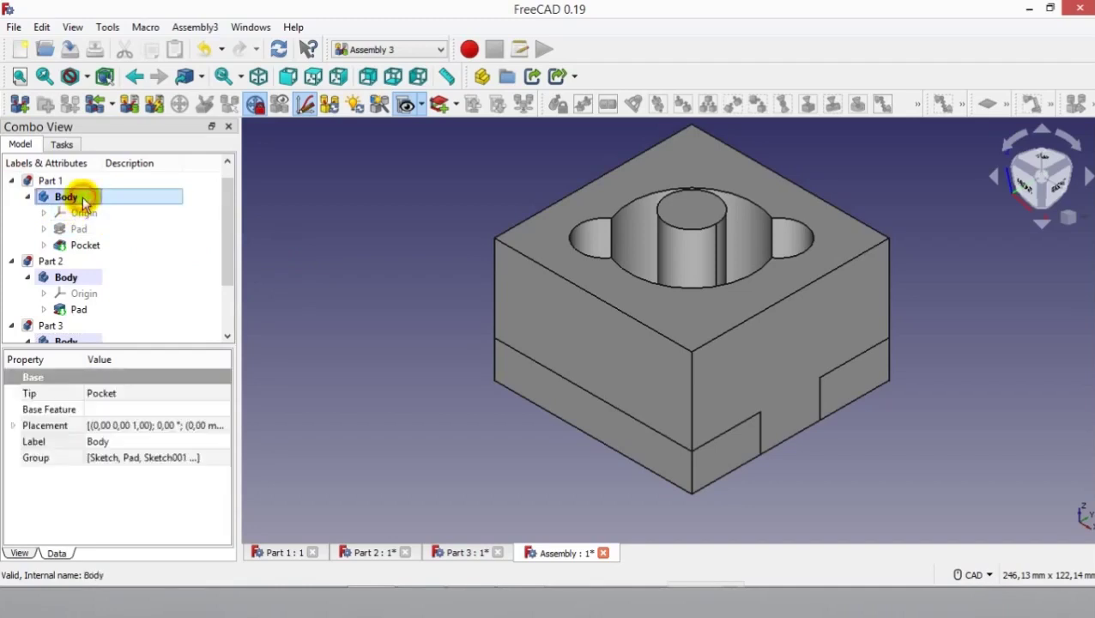
pyautogui.click(532, 77)
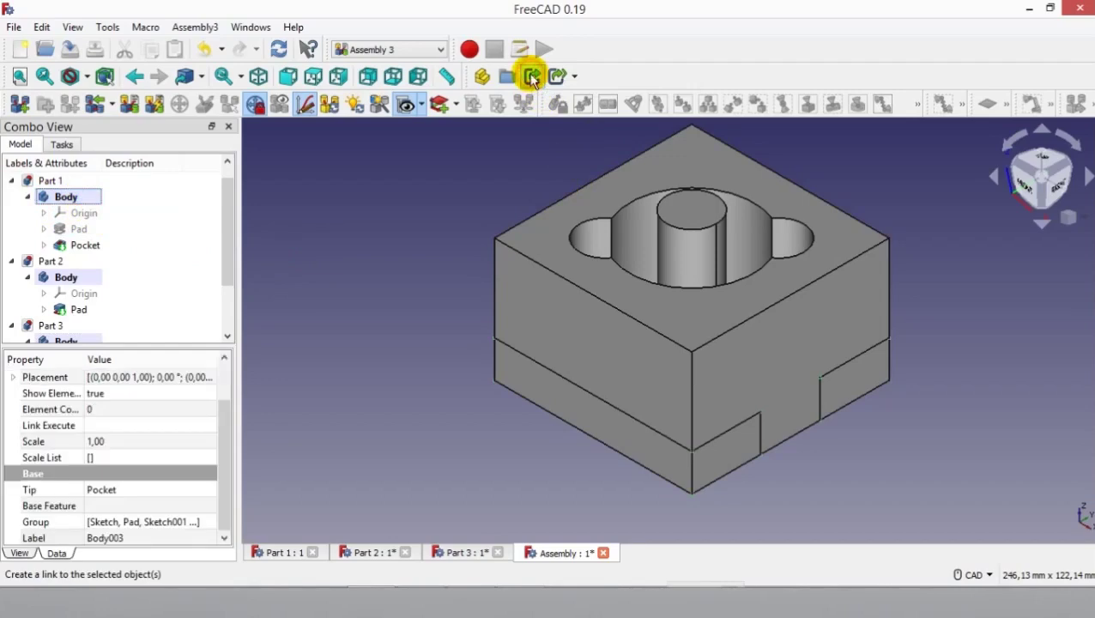
pyautogui.click(429, 266)
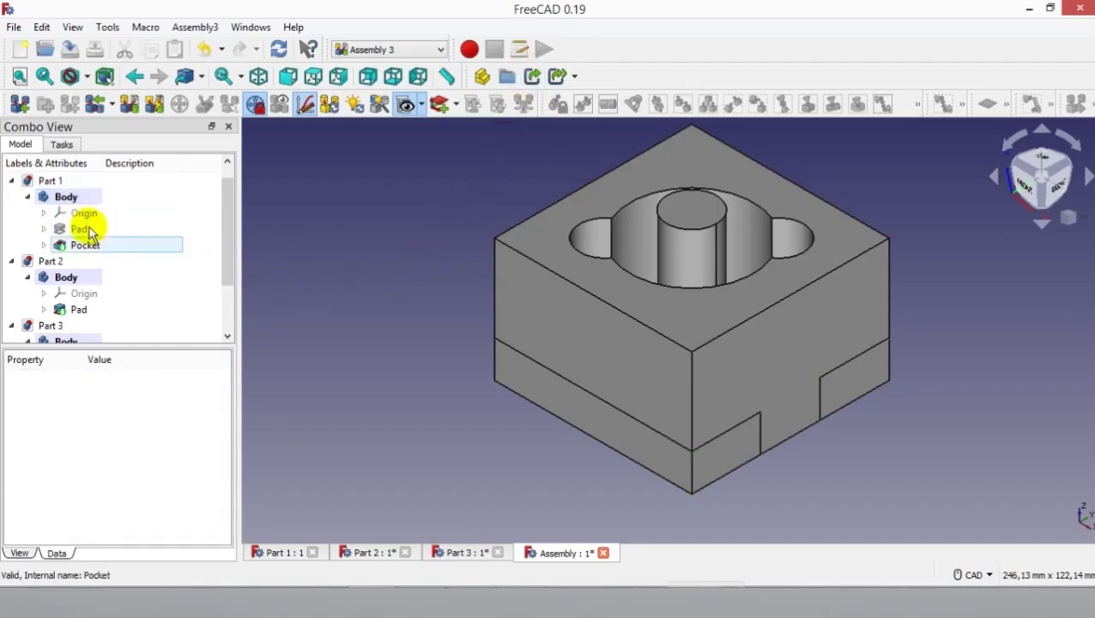
# Step: Collapse the Part 1–3 nodes and expand Assembly to list its linked bodies
pyautogui.click(10, 181)
pyautogui.click(11, 197)
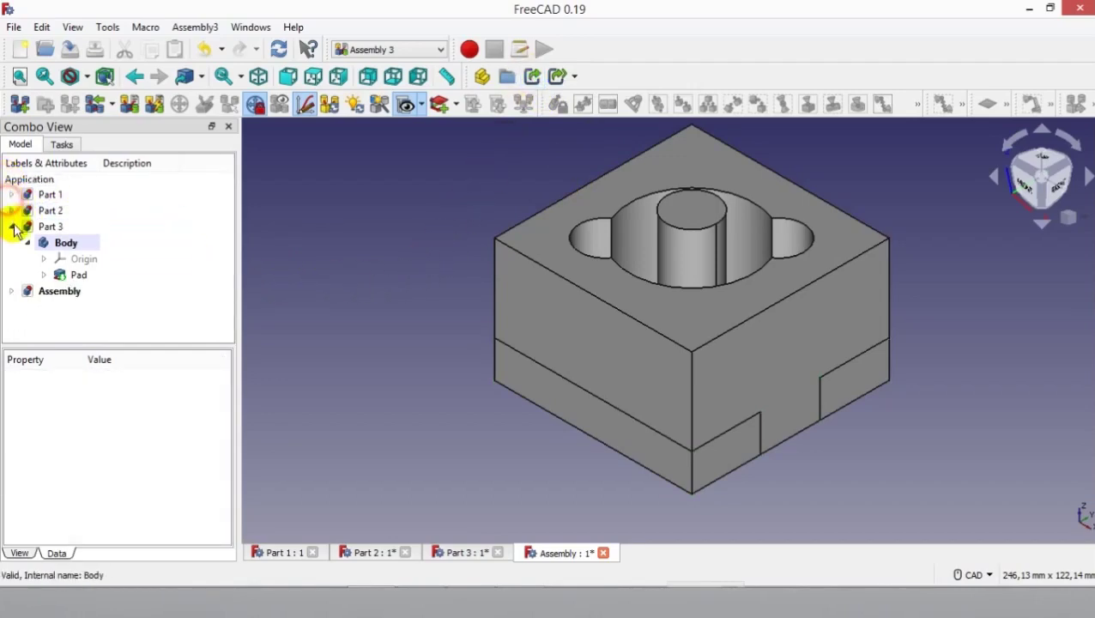
pyautogui.click(11, 227)
pyautogui.click(12, 243)
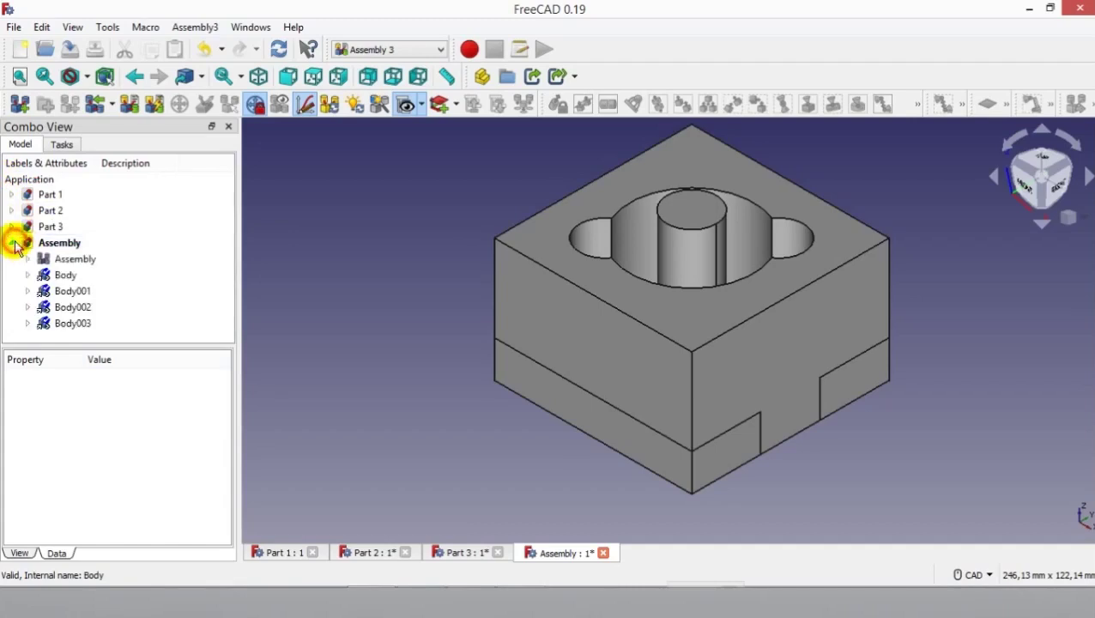
pyautogui.click(99, 276)
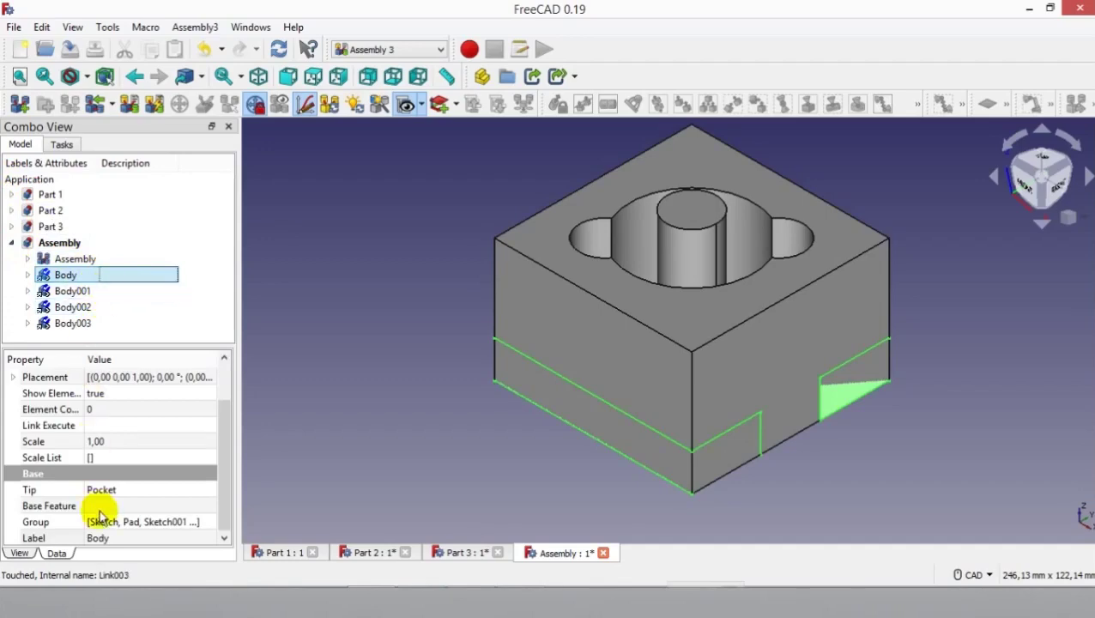
# Step: Relabel the Body link as Bottom and Body001 as Mid
pyautogui.click(103, 537)
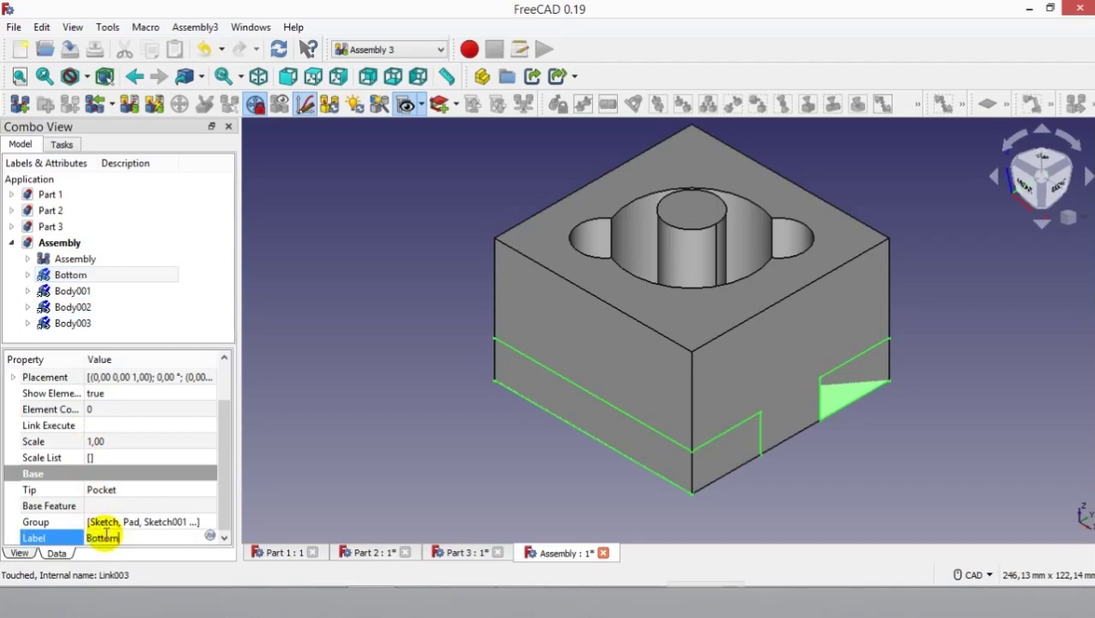
pyautogui.click(341, 334)
pyautogui.click(94, 292)
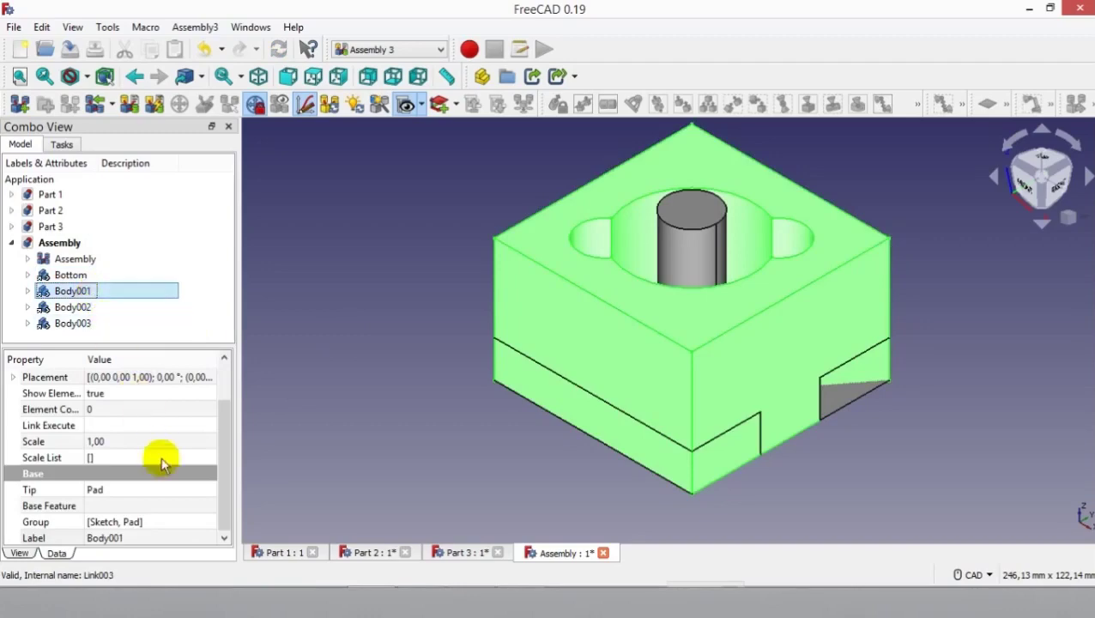
pyautogui.click(140, 537)
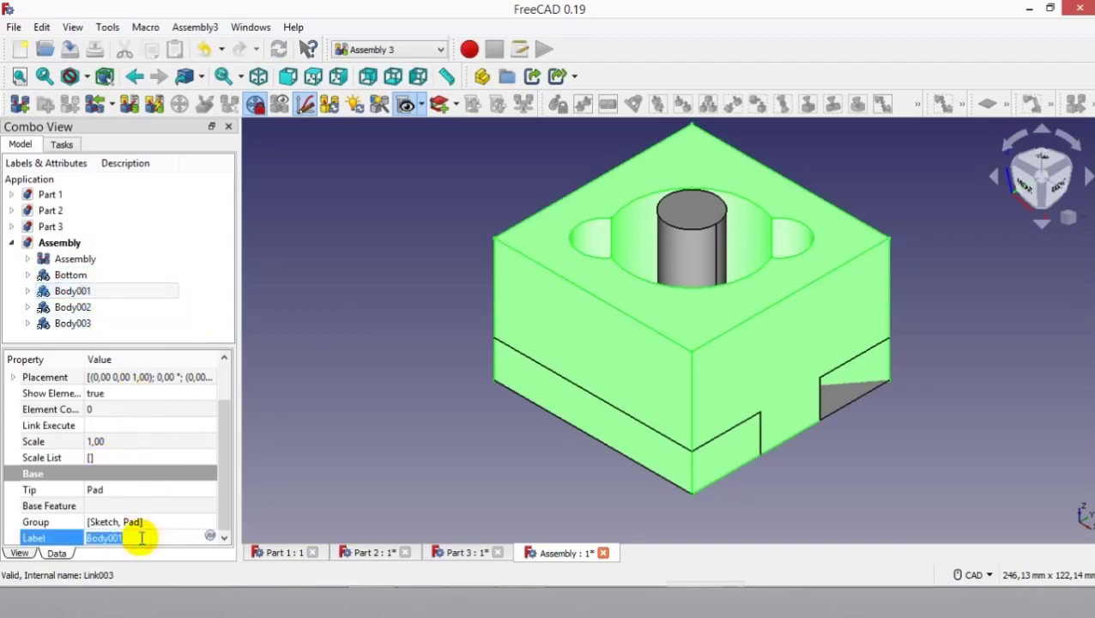
pyautogui.click(334, 339)
# Step: Relabel Body002 as Cylinder and Body003 as Top
pyautogui.click(133, 306)
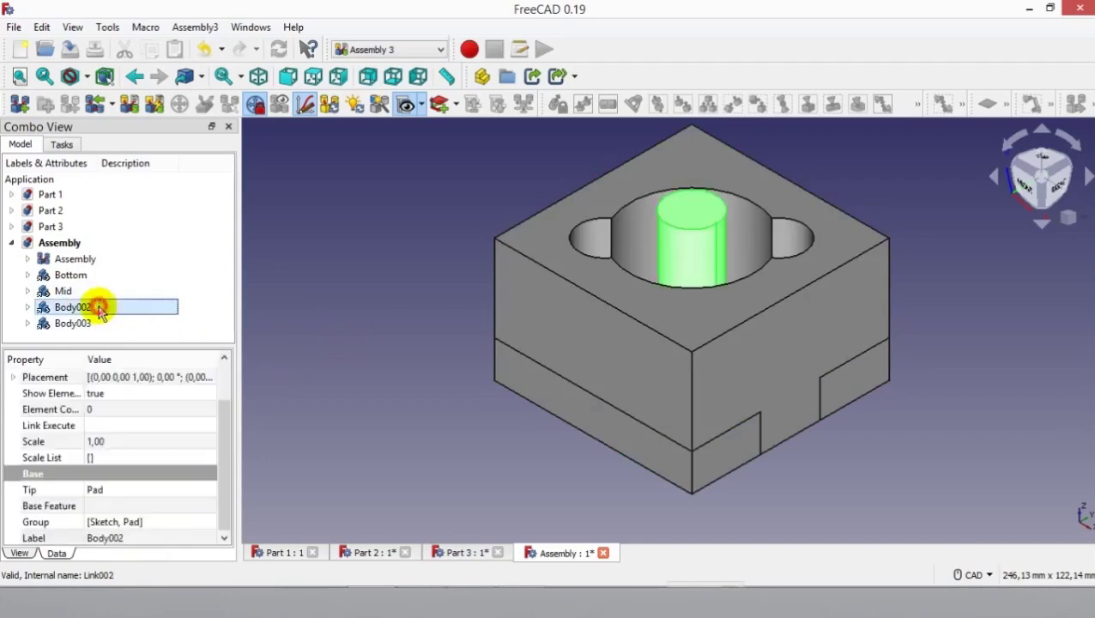
pyautogui.click(134, 535)
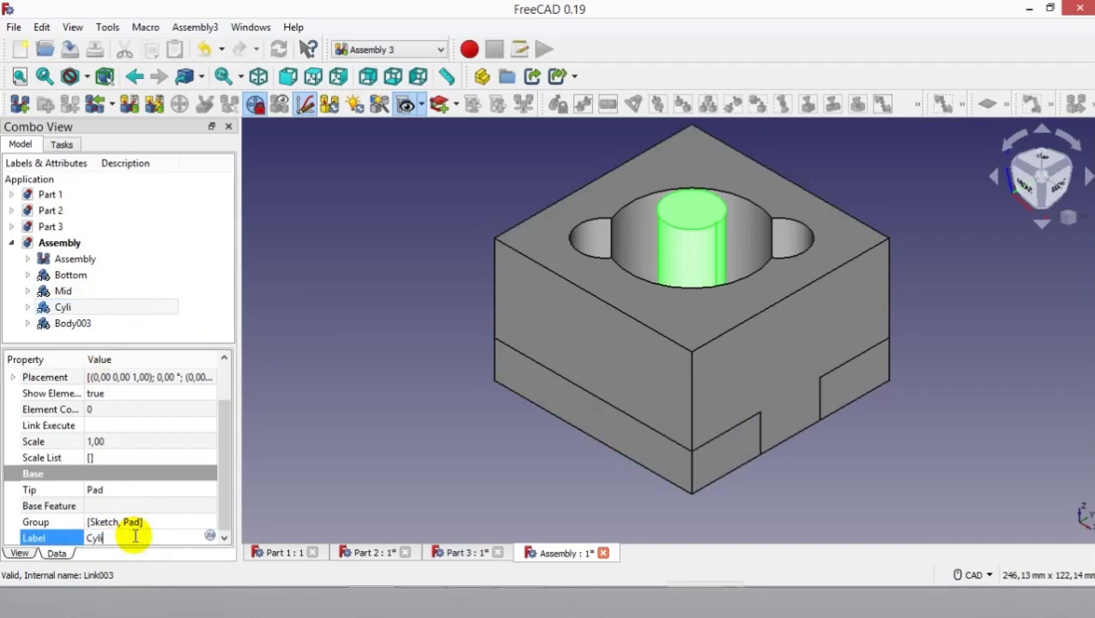
pyautogui.write('Cylinder')
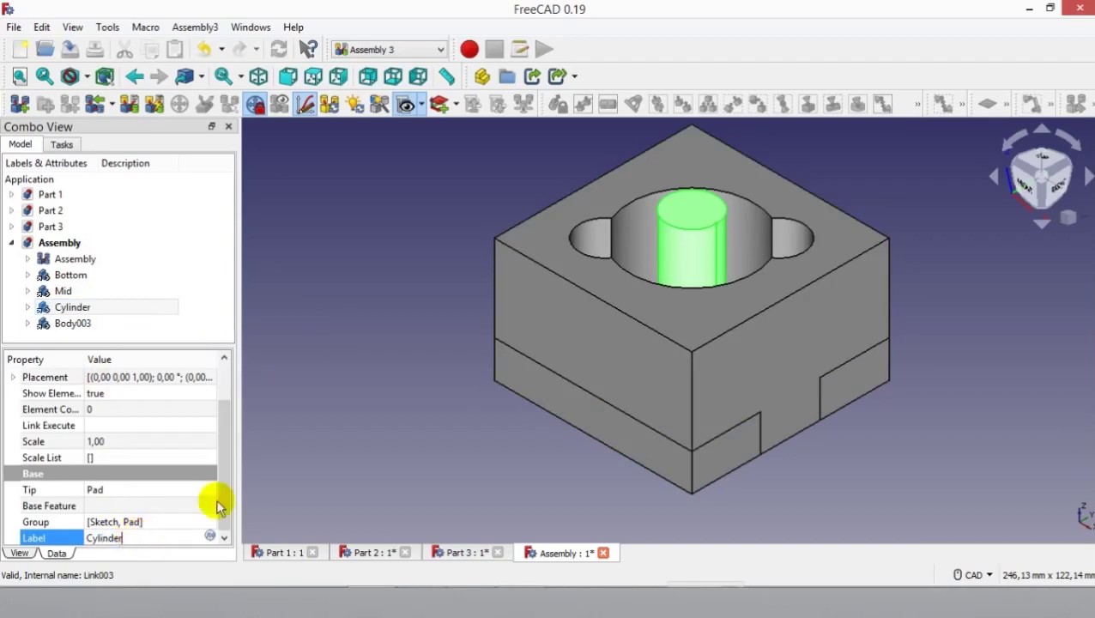
pyautogui.click(331, 319)
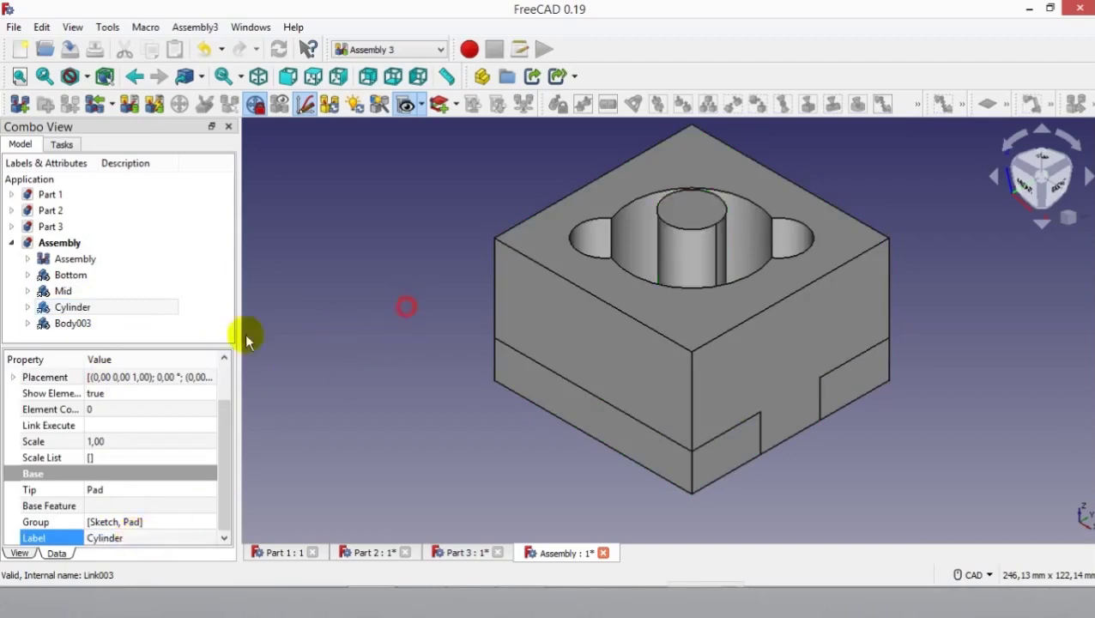
pyautogui.click(86, 324)
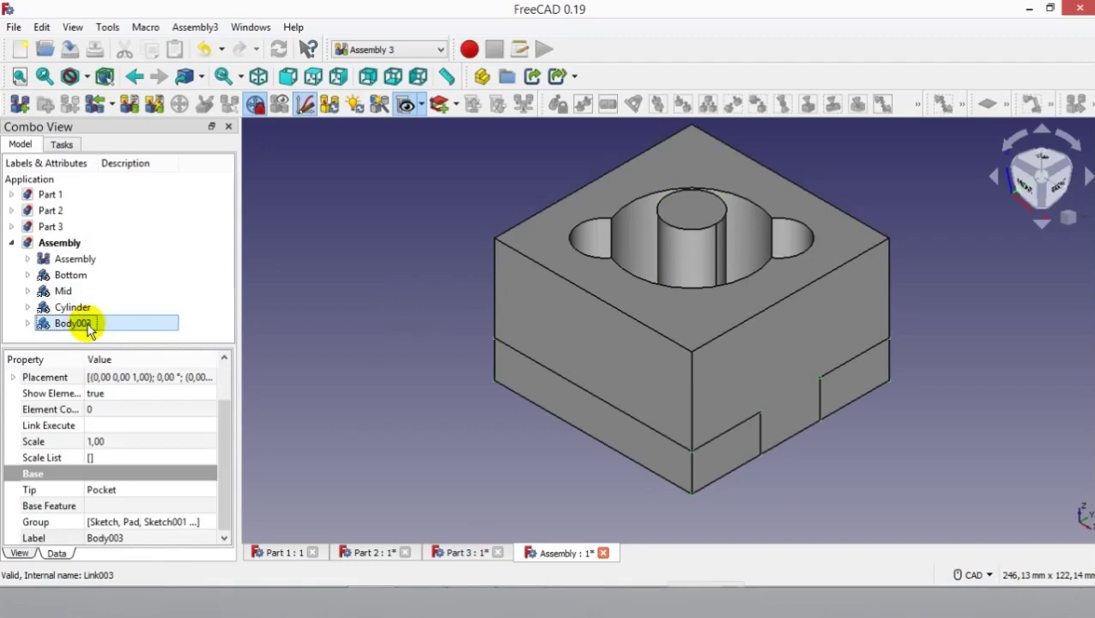
pyautogui.doubleClick(139, 538)
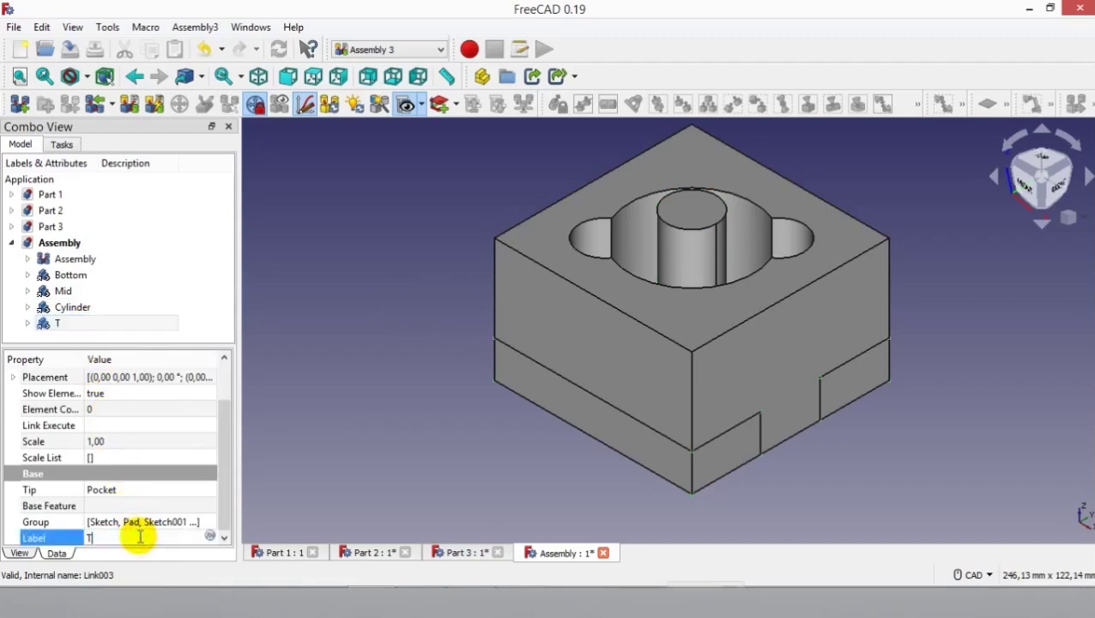
pyautogui.click(362, 297)
pyautogui.scroll(-1, 254, 296)
pyautogui.moveTo(321, 260)
pyautogui.mouseDown(button='middle')
pyautogui.moveTo(345, 296)
pyautogui.moveTo(327, 344)
pyautogui.mouseUp(button='middle')
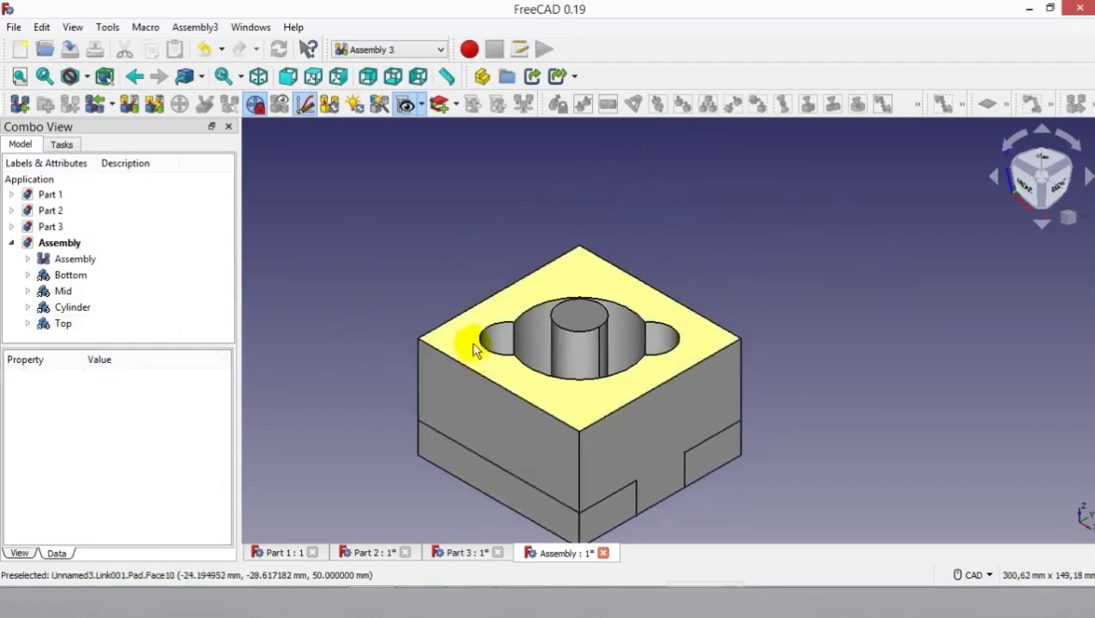
# Step: Save the Assembly document with Ctrl+S, then select Bottom and Mid in the tree
pyautogui.click(474, 351)
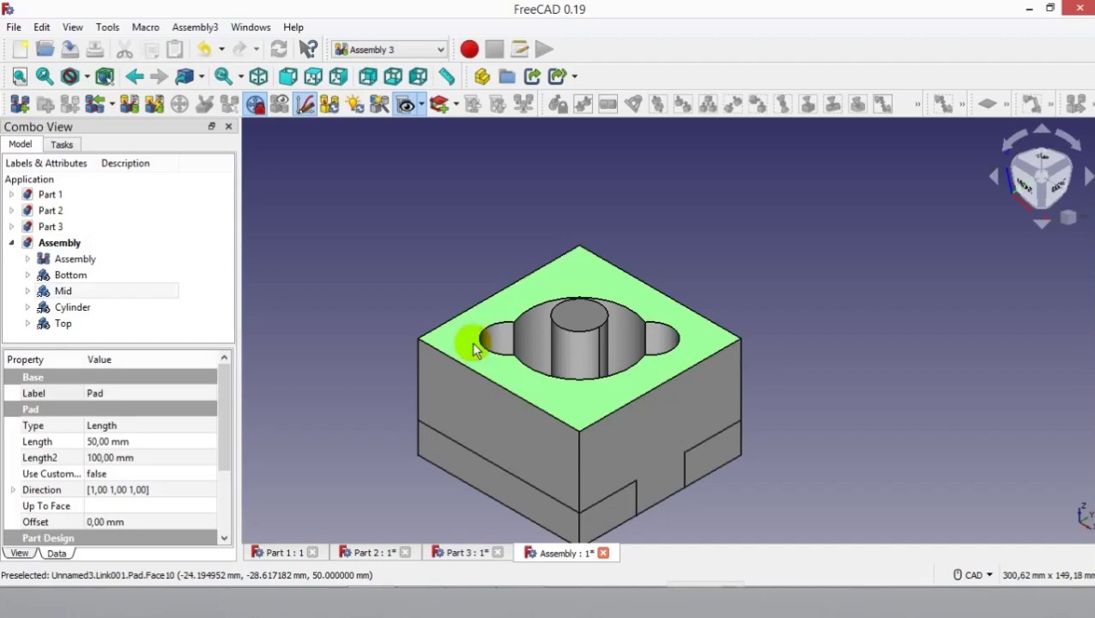
pyautogui.click(384, 273)
pyautogui.hotkey('ctrl', 's')
pyautogui.click(407, 246)
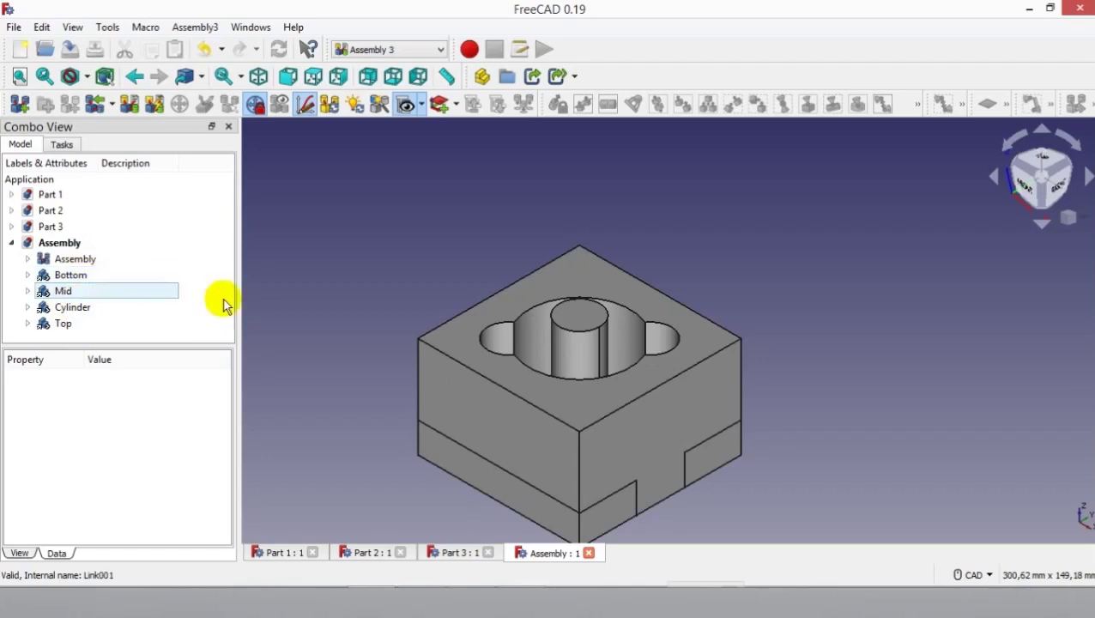
pyautogui.click(93, 276)
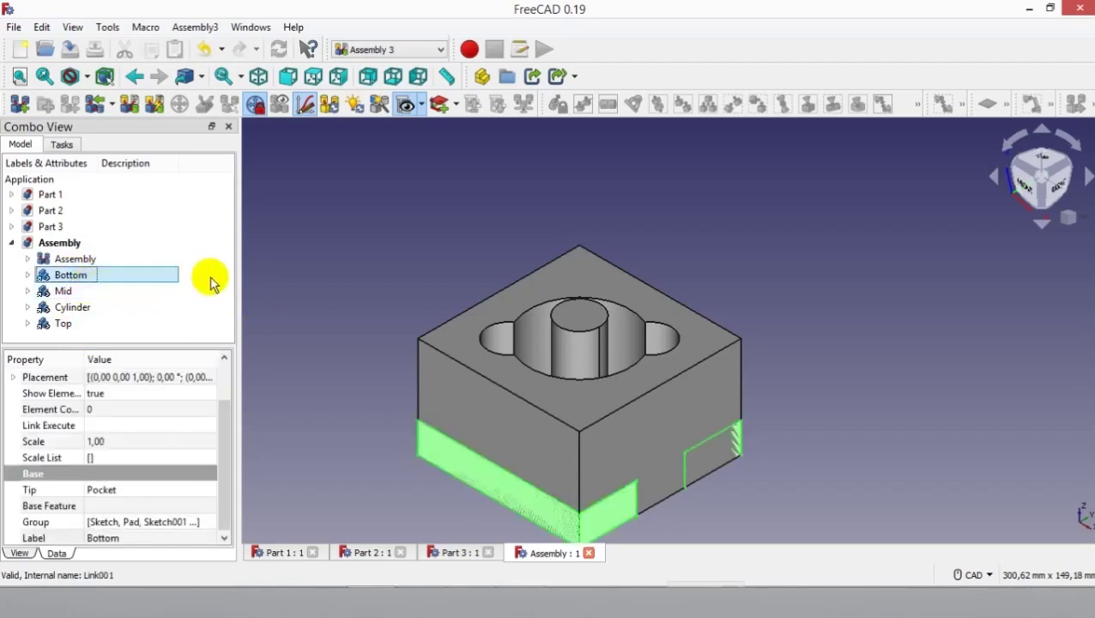
pyautogui.keyDown('ctrl'); pyautogui.click(110, 290); pyautogui.keyUp('ctrl')
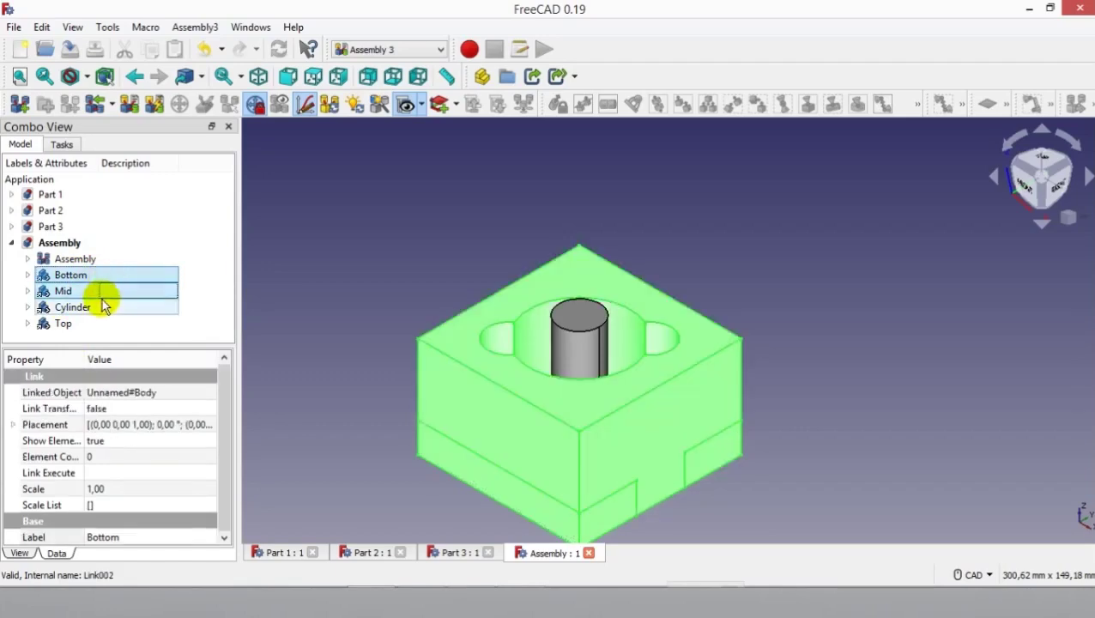
# Step: Select Bottom, Mid, Cylinder and Top and drag them onto the inner Assembly
pyautogui.keyDown('ctrl'); pyautogui.click(103, 307); pyautogui.keyUp('ctrl')
pyautogui.keyDown('ctrl'); pyautogui.click(94, 326); pyautogui.keyUp('ctrl')
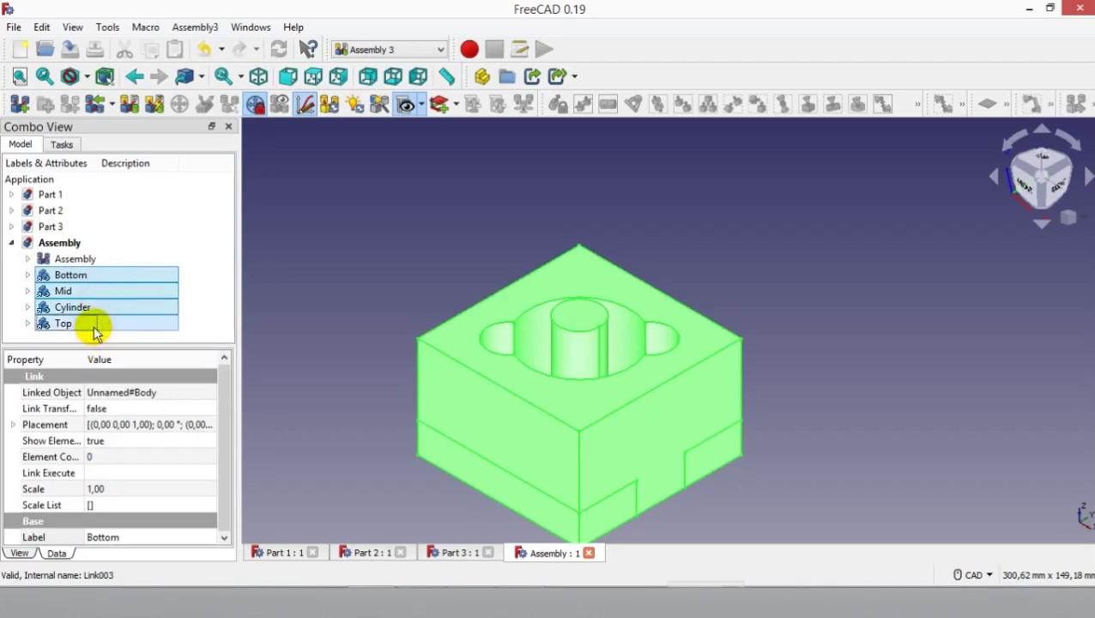
pyautogui.keyDown('ctrl'); pyautogui.click(68, 257); pyautogui.keyUp('ctrl')
pyautogui.keyDown('ctrl'); pyautogui.click(90, 259); pyautogui.keyUp('ctrl')
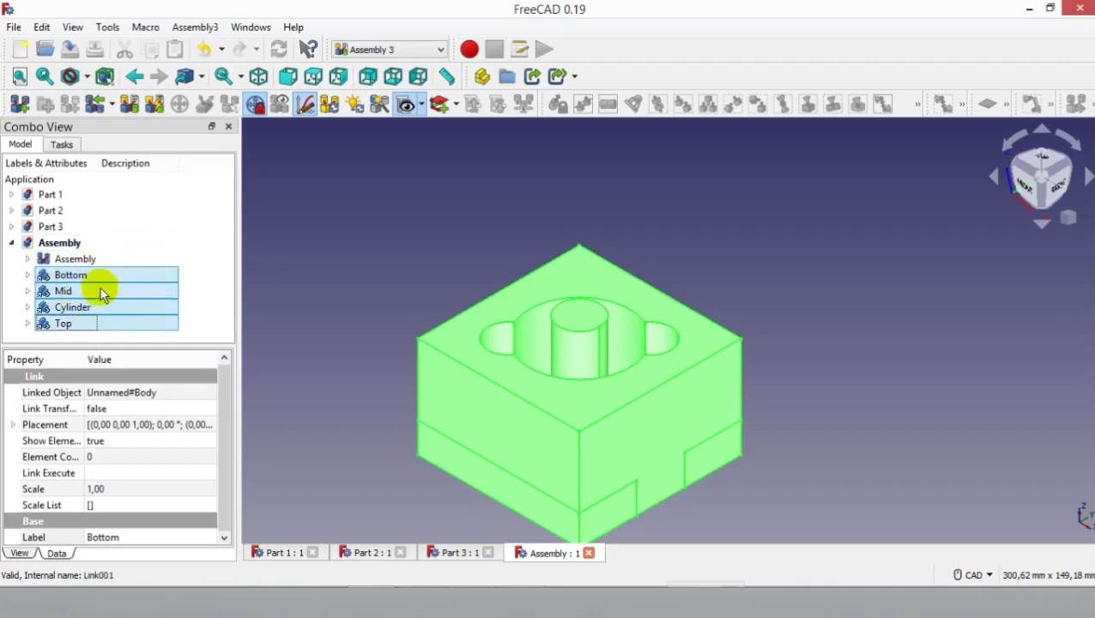
pyautogui.moveTo(100, 294)
pyautogui.mouseDown()
pyautogui.moveTo(116, 275)
pyautogui.moveTo(91, 257)
pyautogui.mouseUp()
# Step: Expand Assembly > Parts to check the four parts, then select Mid's top face
pyautogui.click(28, 259)
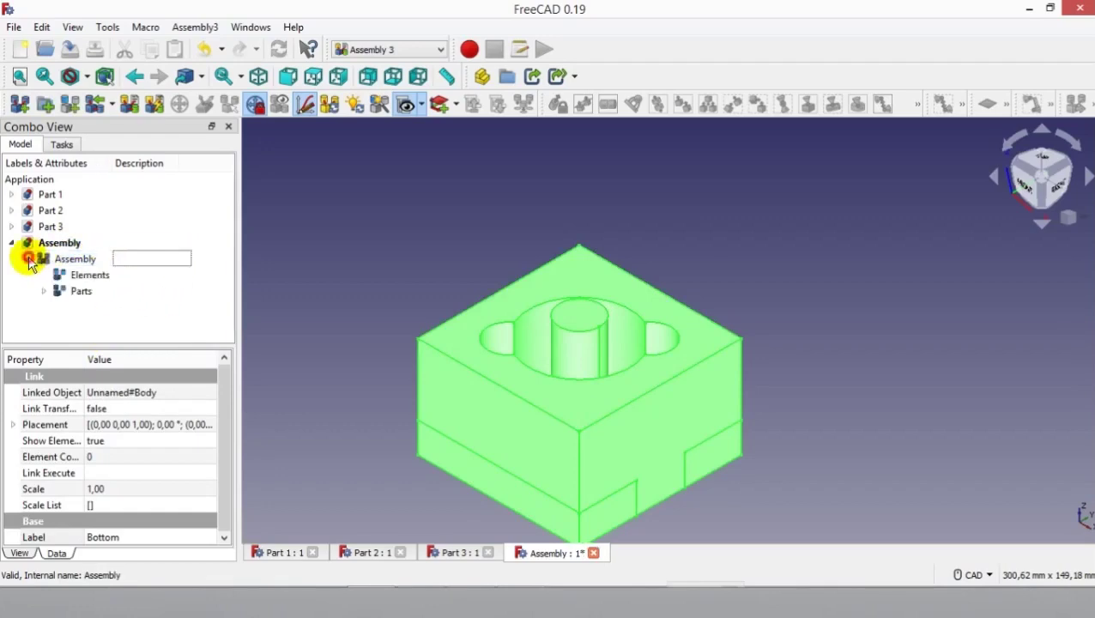
pyautogui.click(43, 291)
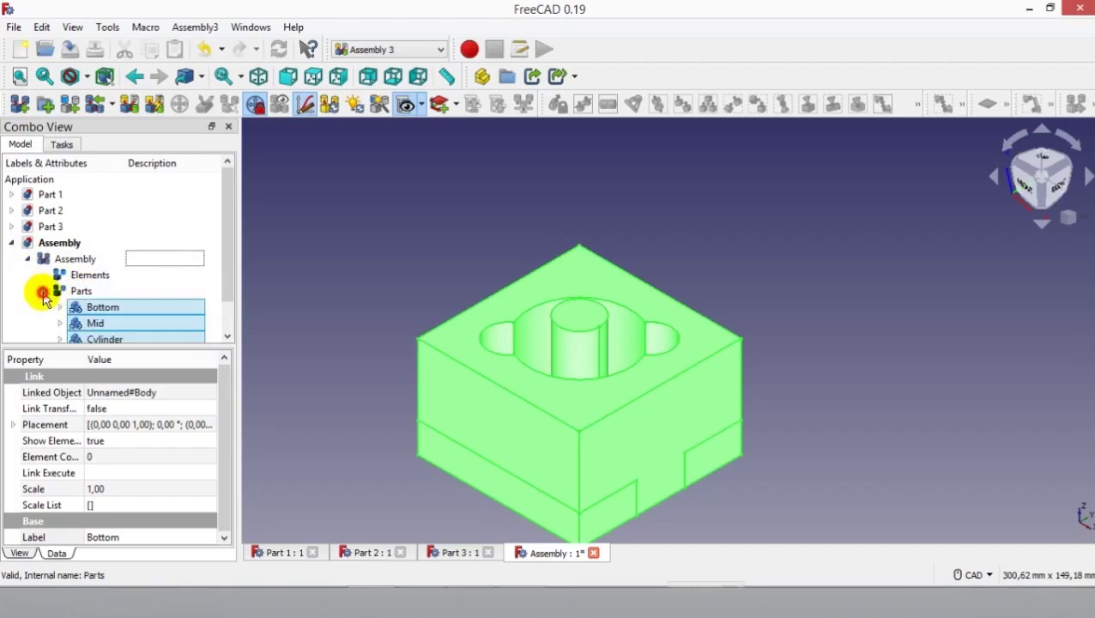
pyautogui.scroll(-1, 100, 302)
pyautogui.click(115, 279)
pyautogui.click(314, 273)
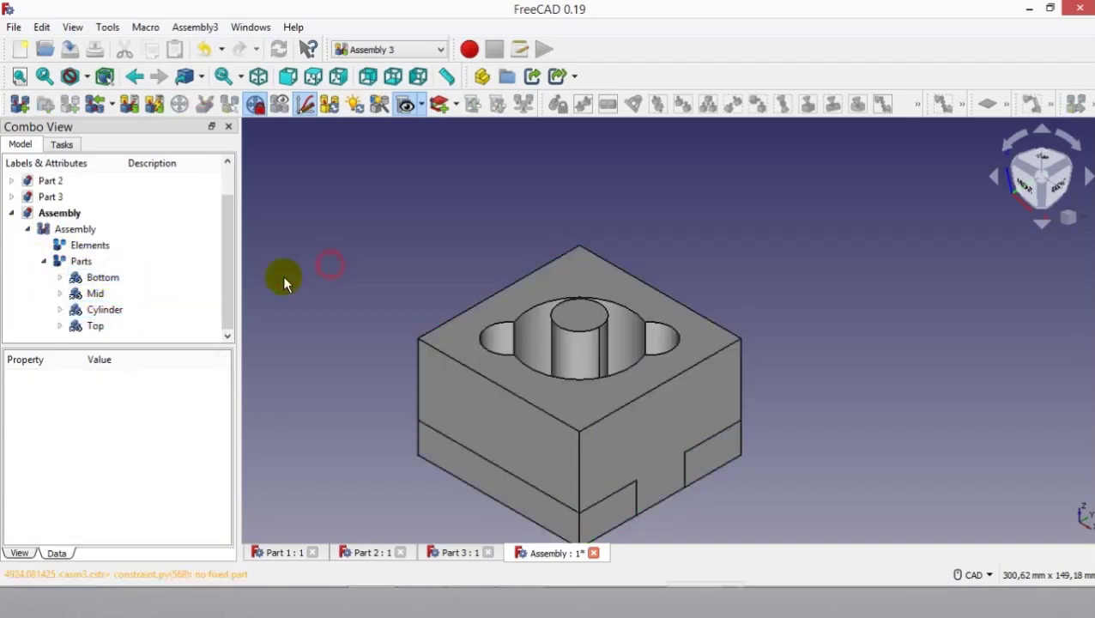
pyautogui.click(99, 326)
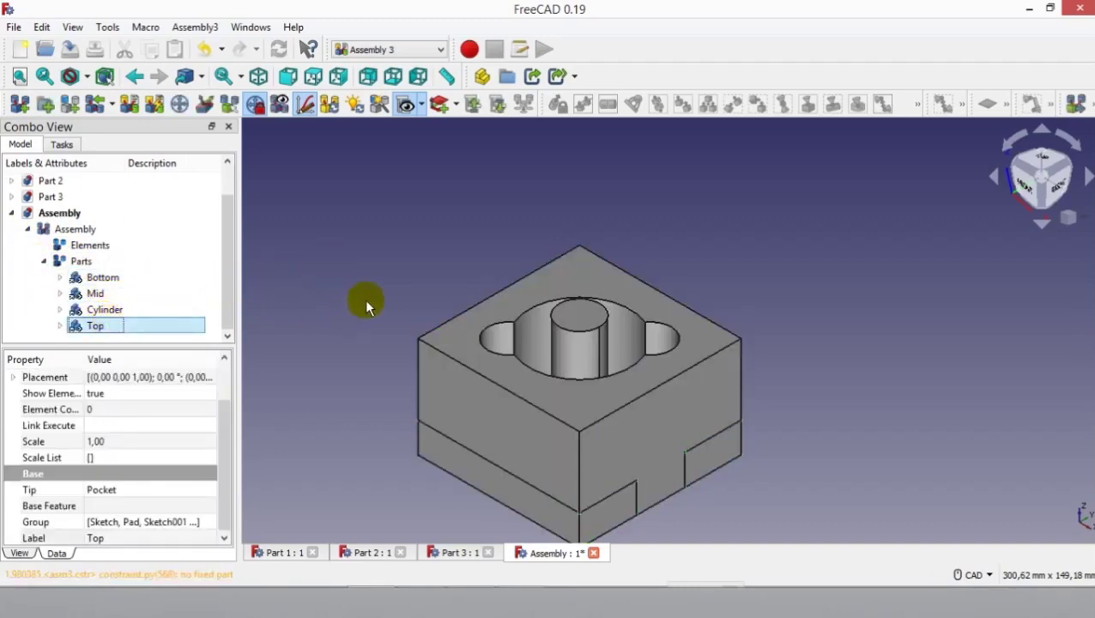
pyautogui.click(359, 253)
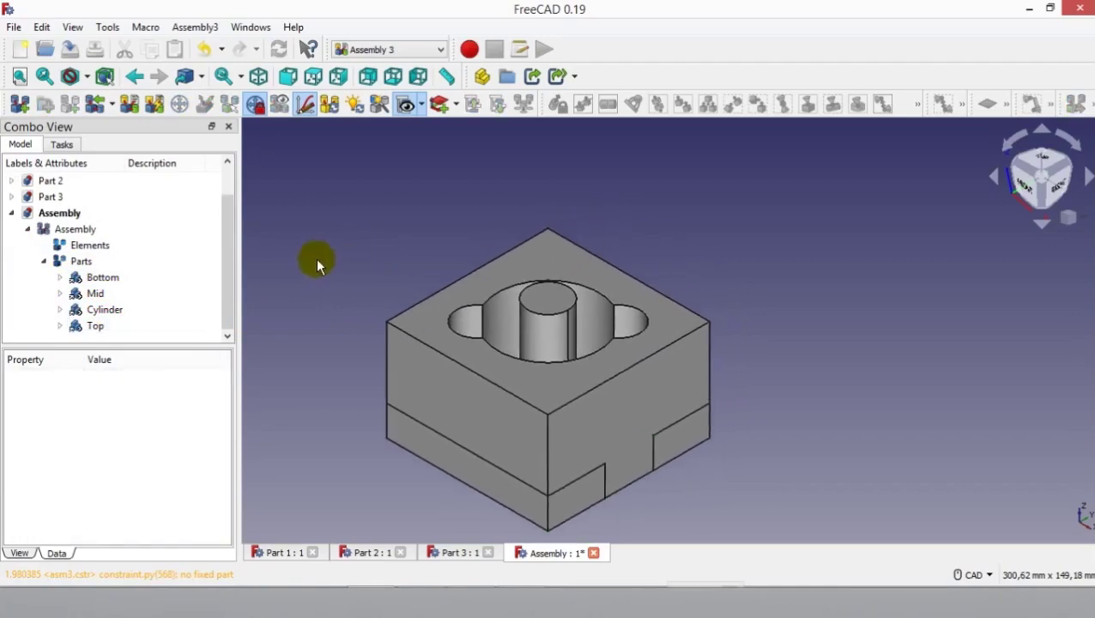
pyautogui.click(431, 305)
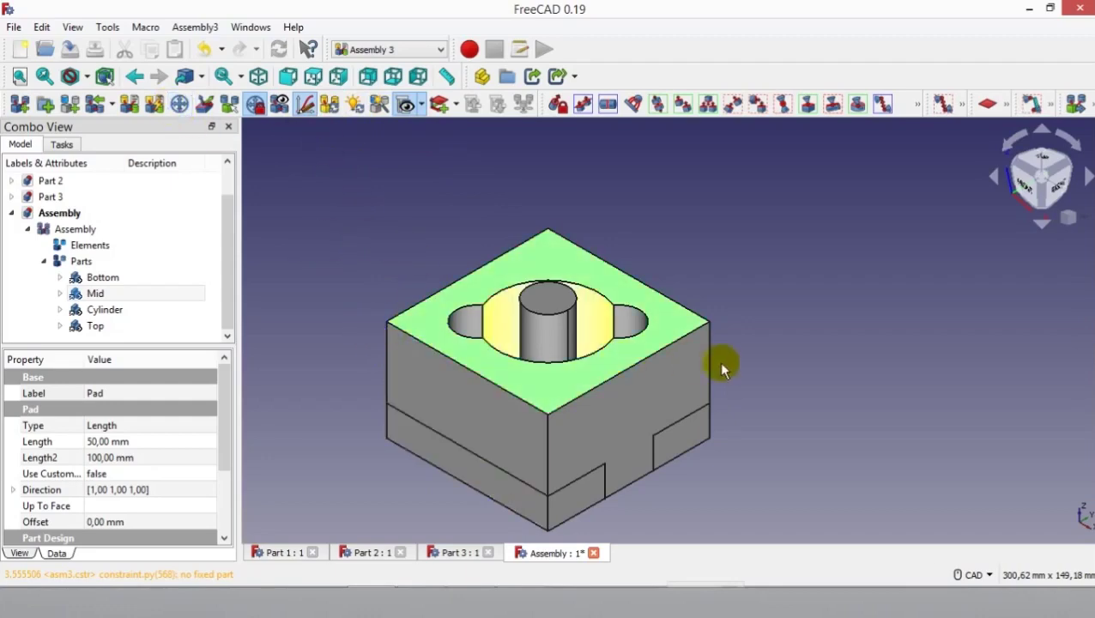
# Step: Lift the Mid block upward with Move part to expose the cylinder and Bottom plate
pyautogui.scroll(-2, 750, 361)
pyautogui.moveTo(750, 361); pyautogui.dragTo(741, 309, button='middle')
pyautogui.scroll(1, 738, 308)
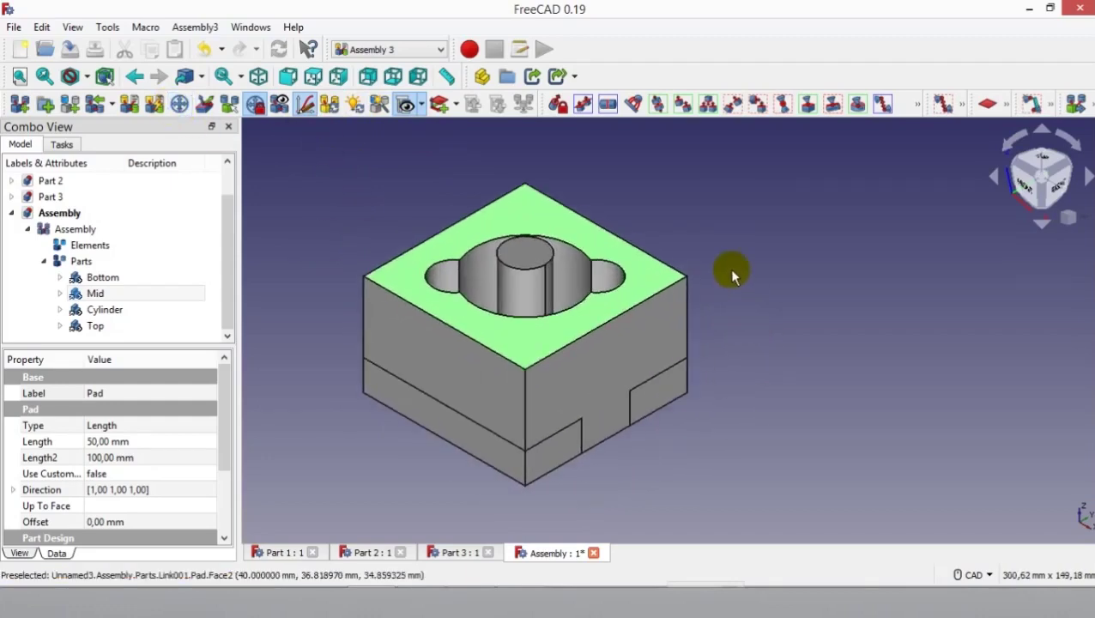
pyautogui.click(202, 103)
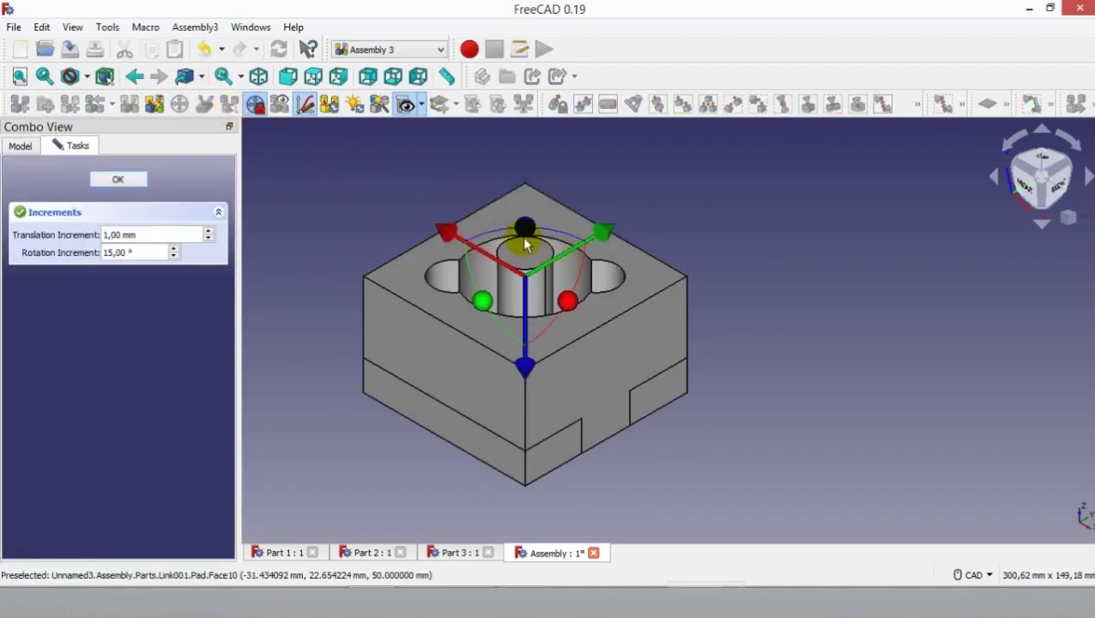
pyautogui.moveTo(524, 364); pyautogui.dragTo(525, 257)
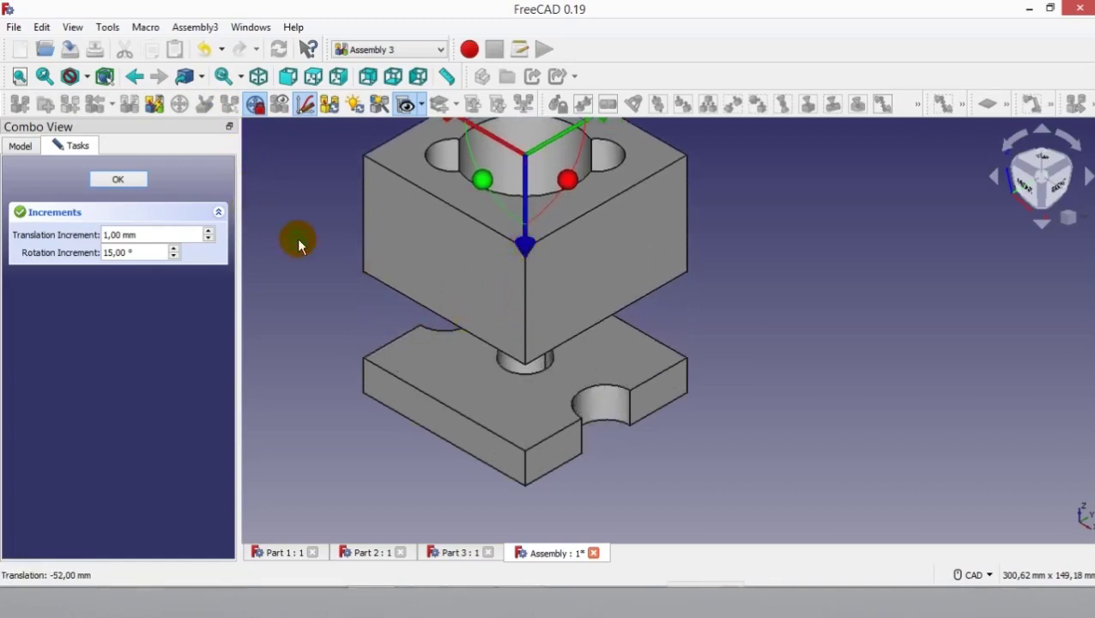
pyautogui.click(113, 178)
pyautogui.click(491, 420)
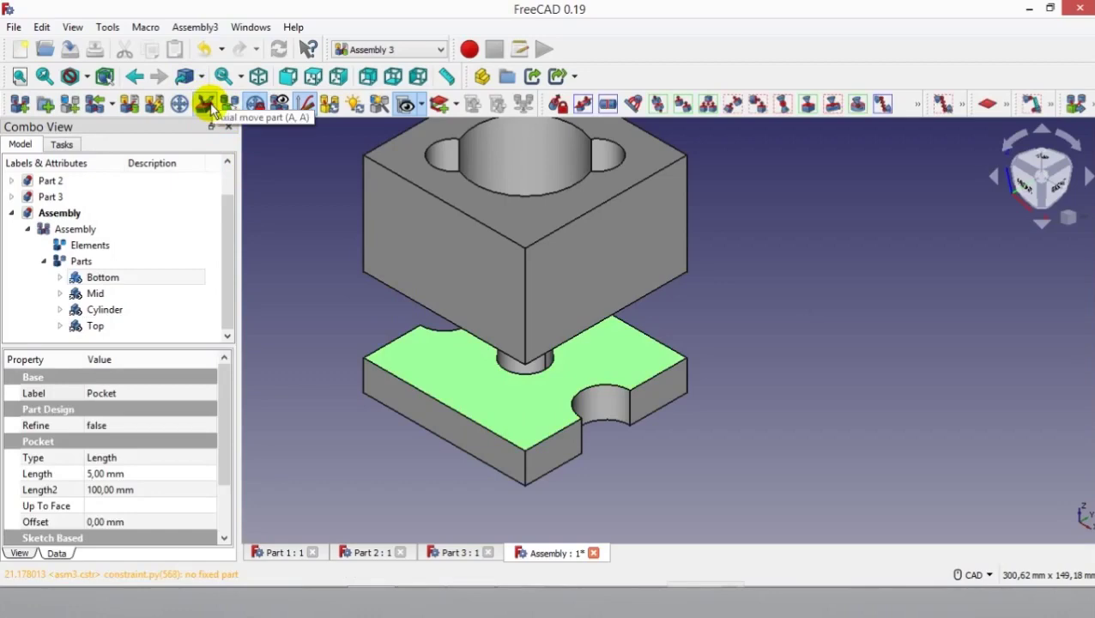
# Step: Lower the Bottom plate below the block using Axial move part and confirm
pyautogui.click(209, 107)
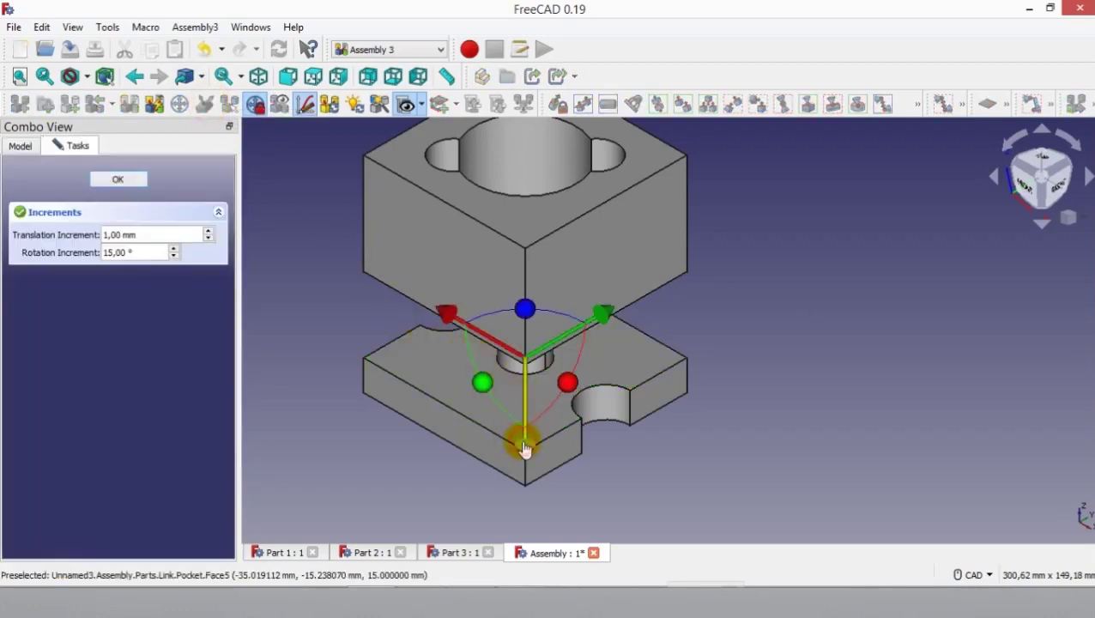
pyautogui.moveTo(525, 448); pyautogui.dragTo(523, 492)
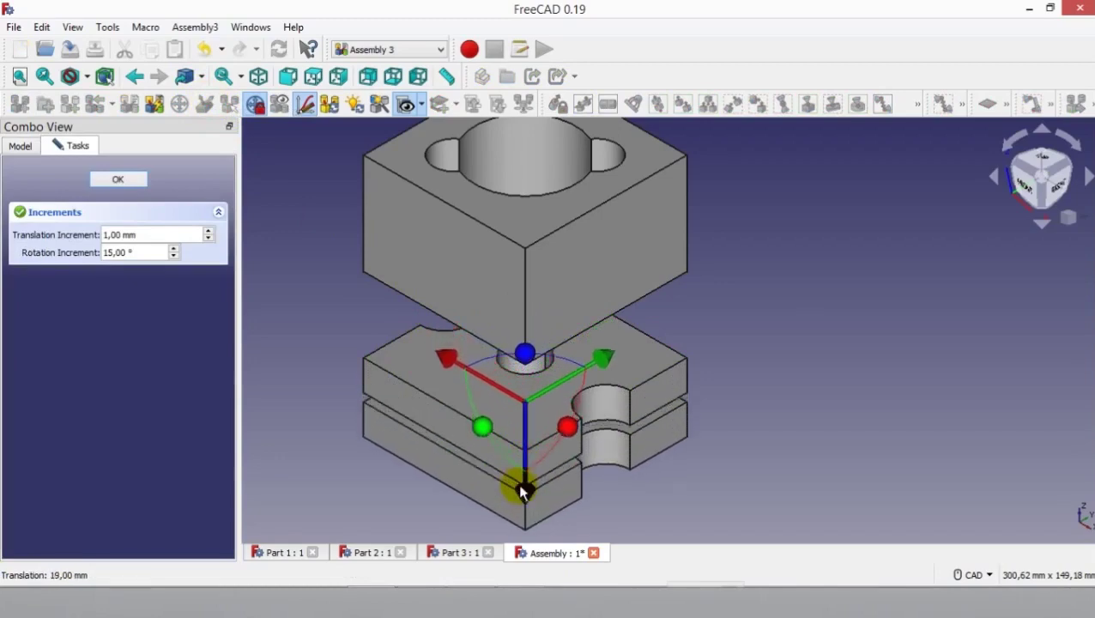
pyautogui.moveTo(715, 357); pyautogui.dragTo(719, 262, button='middle')
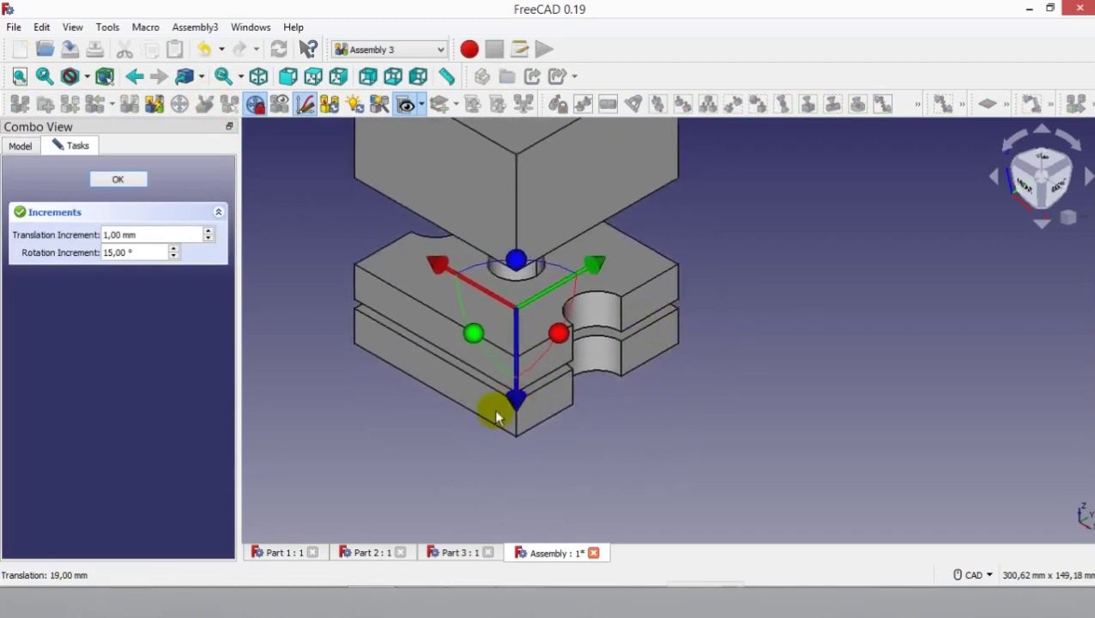
pyautogui.moveTo(513, 408); pyautogui.dragTo(505, 514)
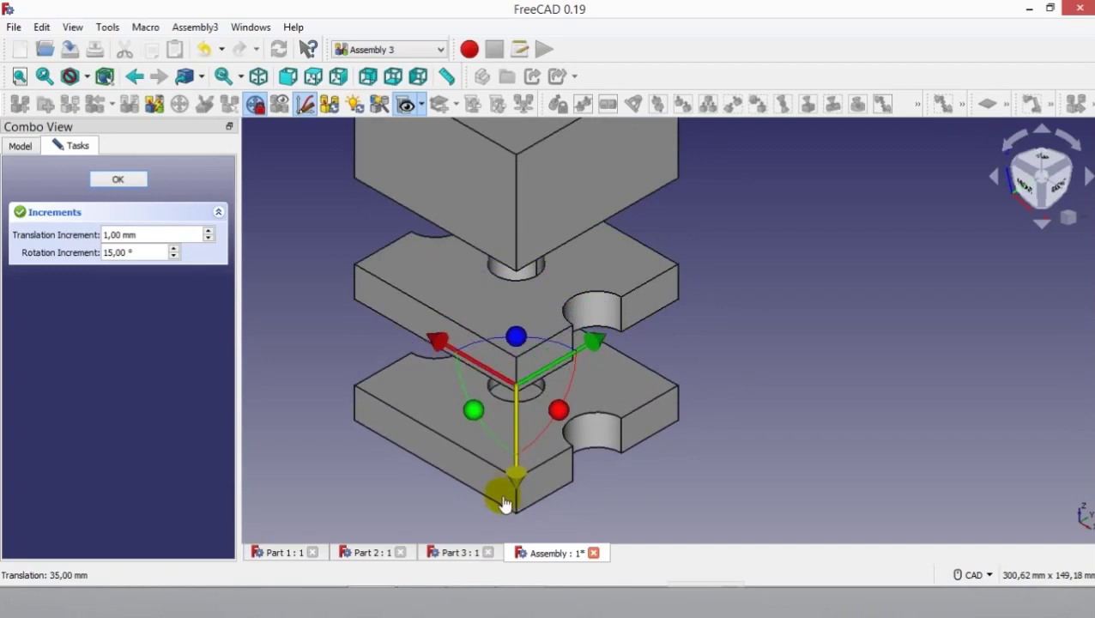
pyautogui.moveTo(505, 515); pyautogui.dragTo(501, 508)
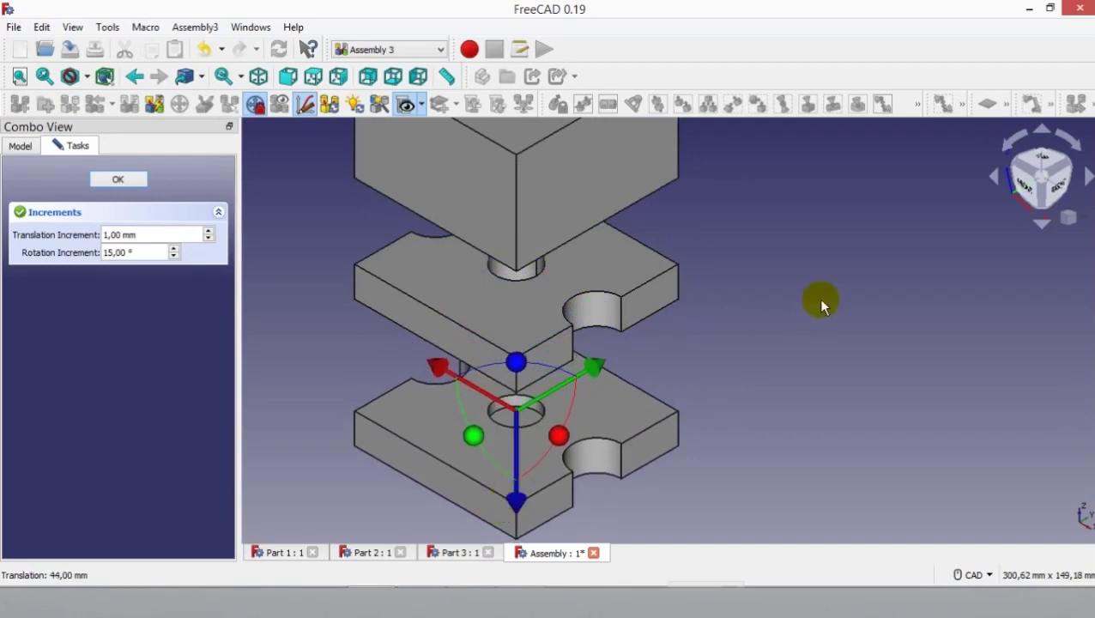
pyautogui.moveTo(518, 504); pyautogui.dragTo(516, 464)
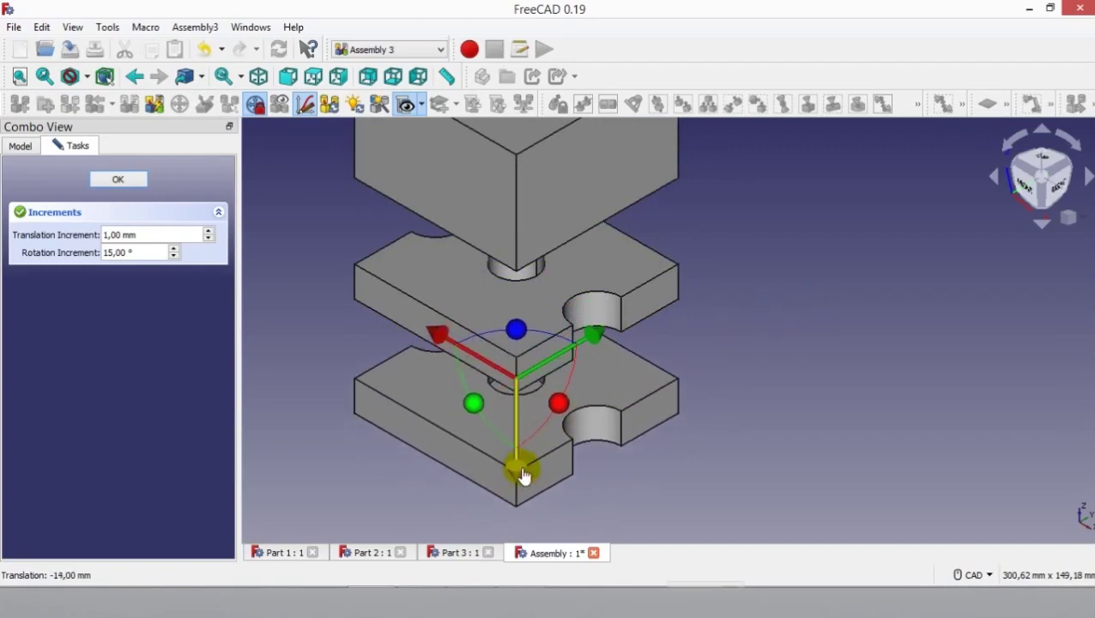
pyautogui.click(118, 179)
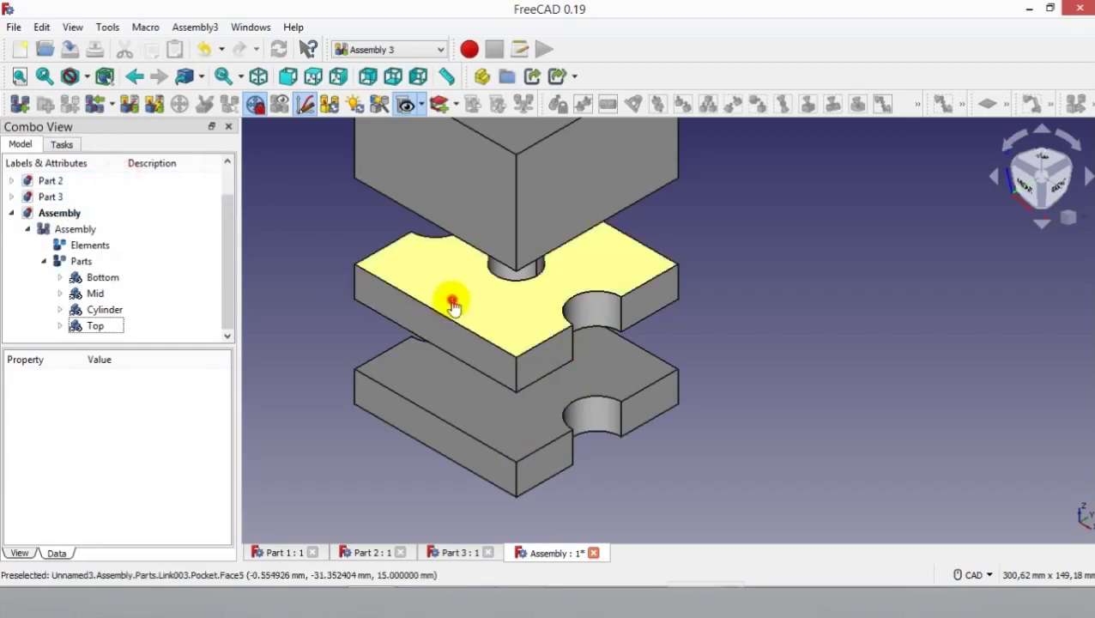
# Step: Lift the Top plate about 140 mm above the Mid block and confirm the move
pyautogui.click(449, 298)
pyautogui.click(204, 104)
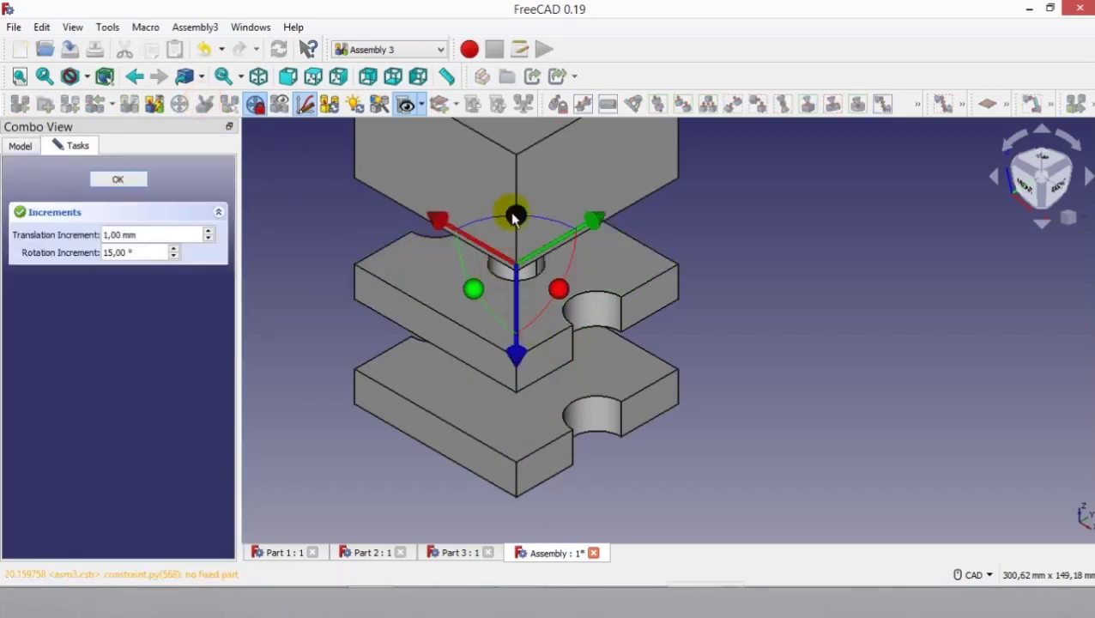
pyautogui.moveTo(587, 247); pyautogui.dragTo(577, 336, button='middle')
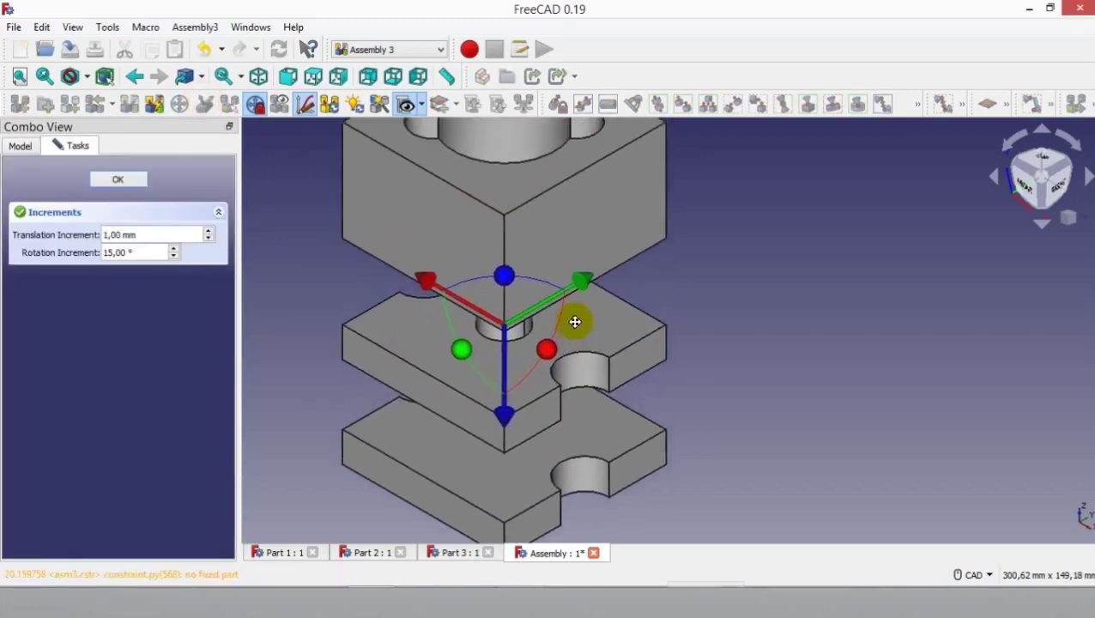
pyautogui.moveTo(506, 399)
pyautogui.mouseDown()
pyautogui.moveTo(519, 189)
pyautogui.moveTo(506, 99)
pyautogui.mouseUp()
pyautogui.moveTo(591, 339)
pyautogui.mouseDown(button='middle')
pyautogui.moveTo(494, 473)
pyautogui.moveTo(506, 399)
pyautogui.moveTo(469, 415)
pyautogui.moveTo(472, 349)
pyautogui.mouseUp(button='middle')
pyautogui.click(110, 179)
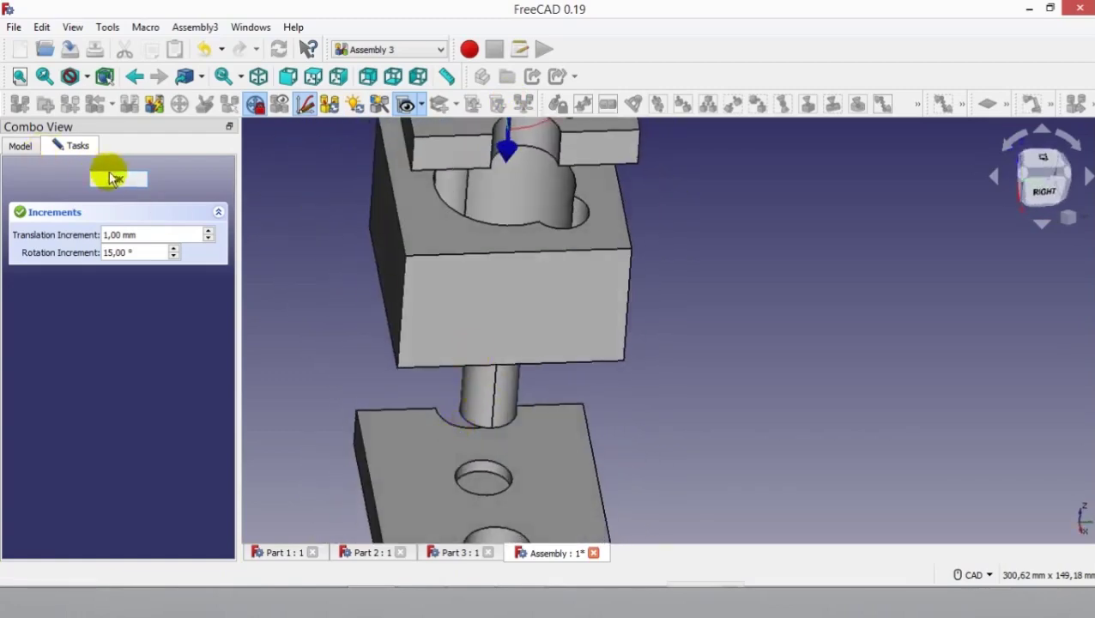
pyautogui.moveTo(697, 366); pyautogui.dragTo(720, 259, button='middle')
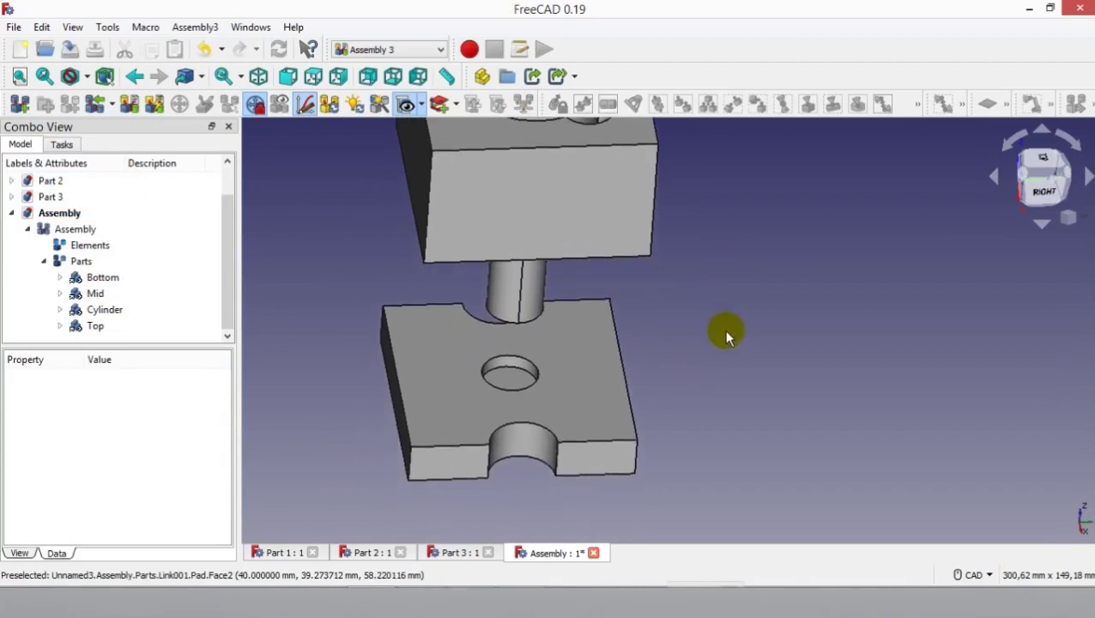
# Step: Apply an Assembly3 Locked constraint to the Bottom plate's front face
pyautogui.moveTo(723, 330)
pyautogui.mouseDown(button='middle')
pyautogui.moveTo(666, 357)
pyautogui.moveTo(711, 360)
pyautogui.moveTo(686, 365)
pyautogui.mouseUp(button='middle')
pyautogui.click(485, 380)
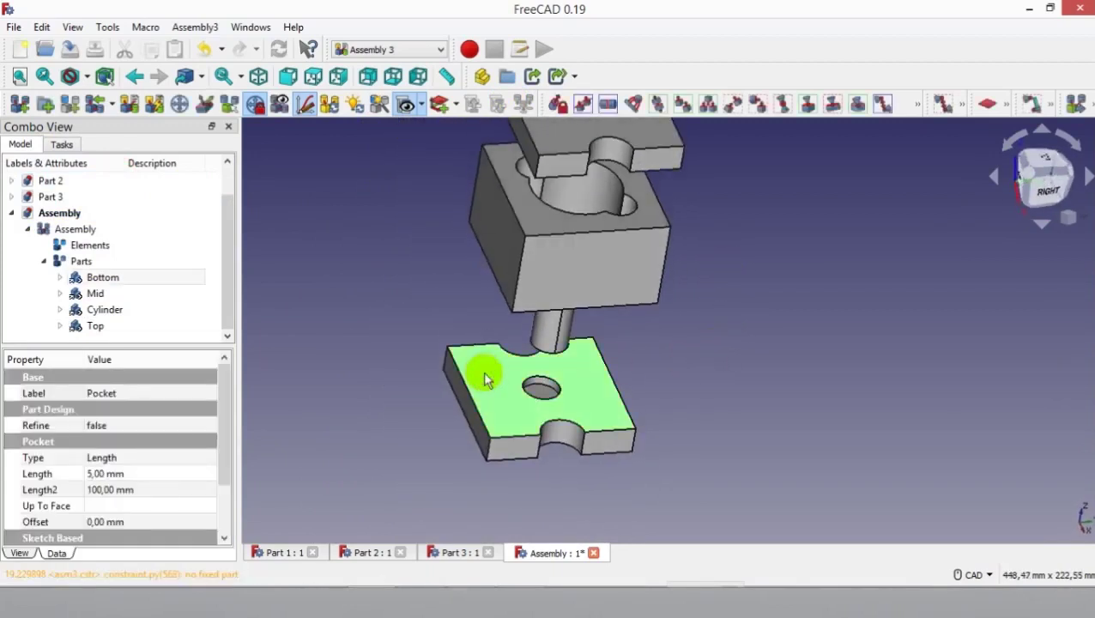
pyautogui.click(410, 403)
pyautogui.moveTo(410, 404)
pyautogui.mouseDown(button='middle')
pyautogui.moveTo(506, 406)
pyautogui.moveTo(481, 414)
pyautogui.mouseUp(button='middle')
pyautogui.click(480, 414)
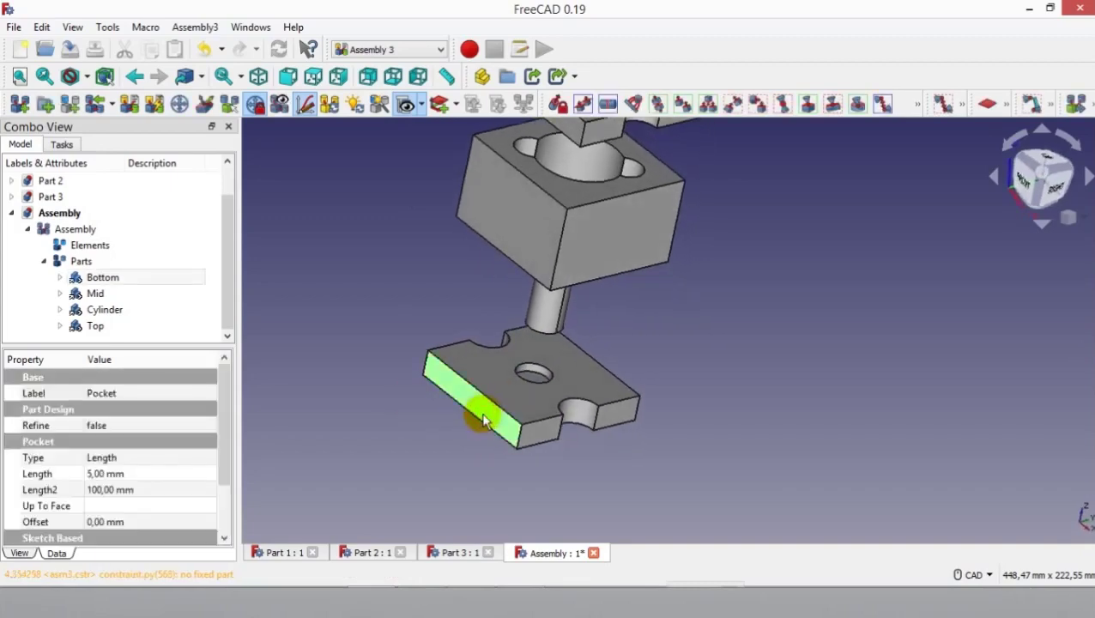
pyautogui.click(557, 105)
pyautogui.moveTo(642, 368)
pyautogui.mouseDown(button='middle')
pyautogui.moveTo(628, 365)
pyautogui.moveTo(686, 383)
pyautogui.mouseUp(button='middle')
pyautogui.moveTo(764, 393)
pyautogui.mouseDown(button='middle')
pyautogui.moveTo(679, 322)
pyautogui.moveTo(754, 357)
pyautogui.mouseUp(button='middle')
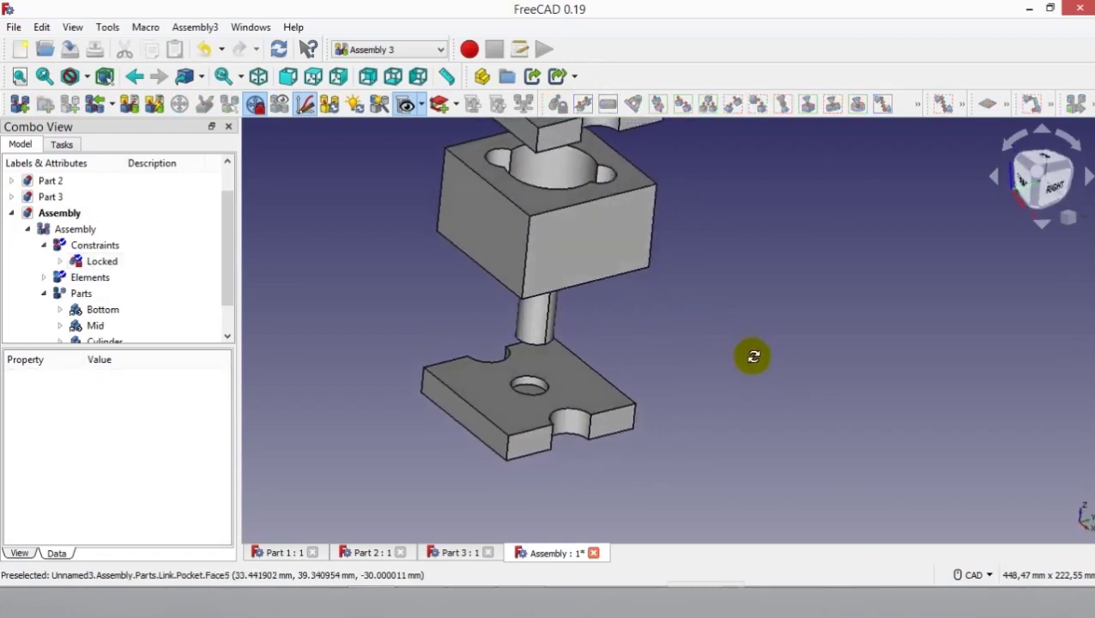
# Step: Raise the Mid block 44 mm with Axial move part, starting from its front face
pyautogui.moveTo(631, 293); pyautogui.dragTo(626, 378, button='middle')
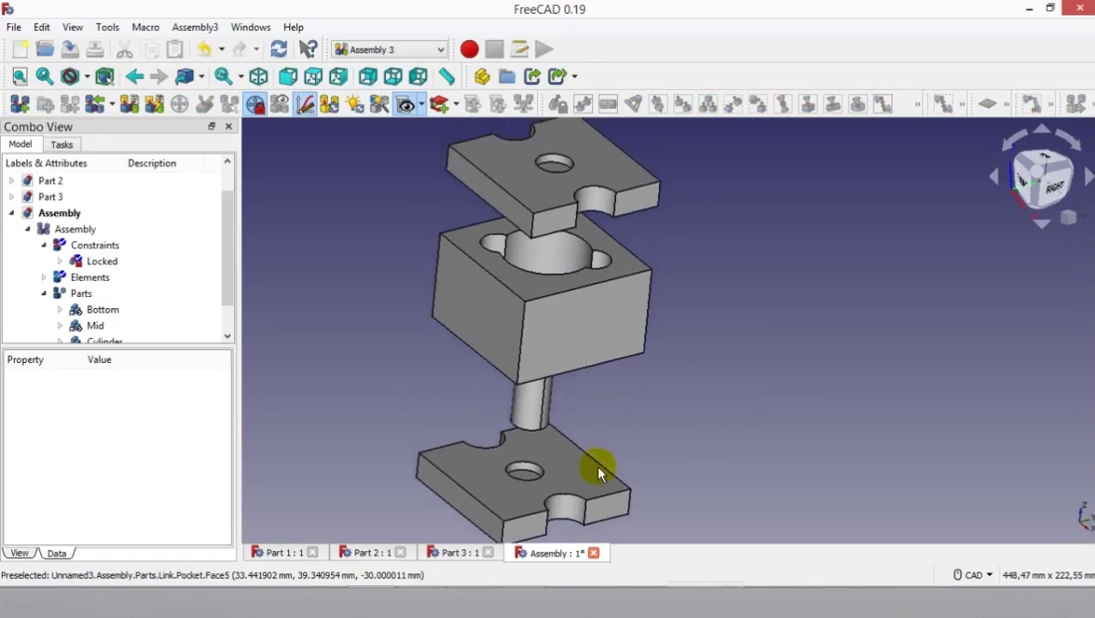
pyautogui.scroll(1, 596, 464)
pyautogui.moveTo(595, 463)
pyautogui.mouseDown(button='middle')
pyautogui.moveTo(586, 421)
pyautogui.moveTo(513, 391)
pyautogui.moveTo(560, 429)
pyautogui.moveTo(533, 378)
pyautogui.mouseUp(button='middle')
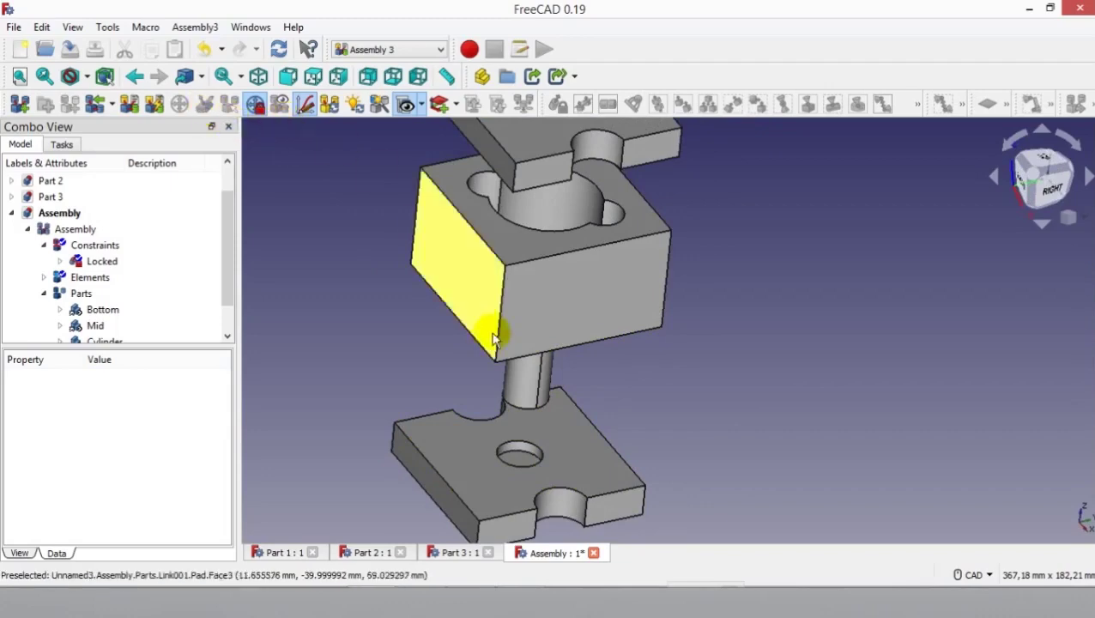
pyautogui.click(549, 305)
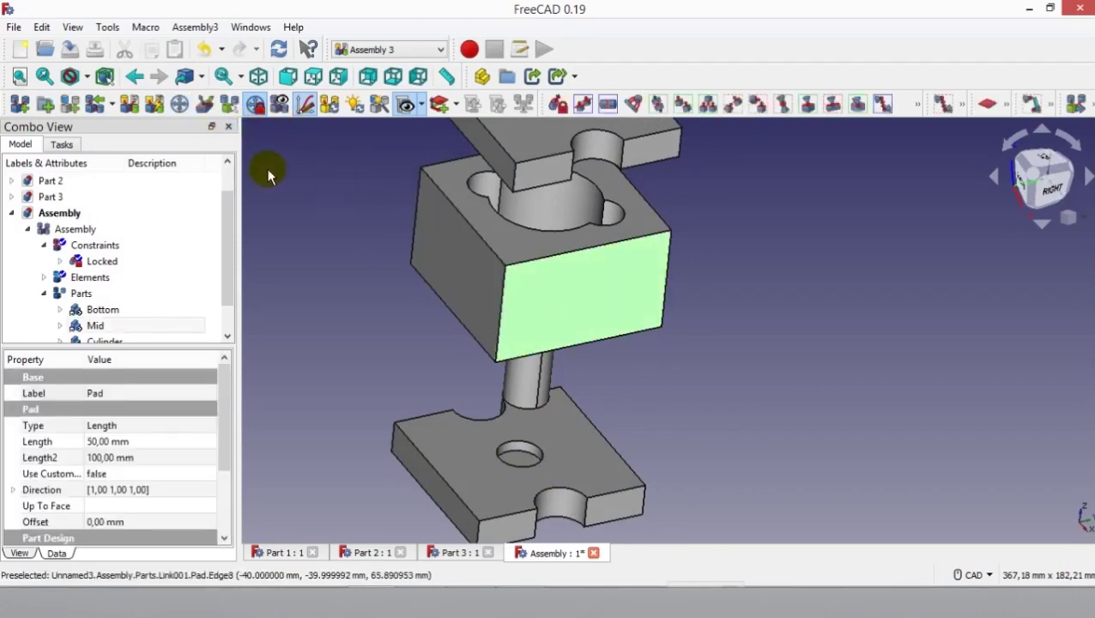
pyautogui.click(206, 105)
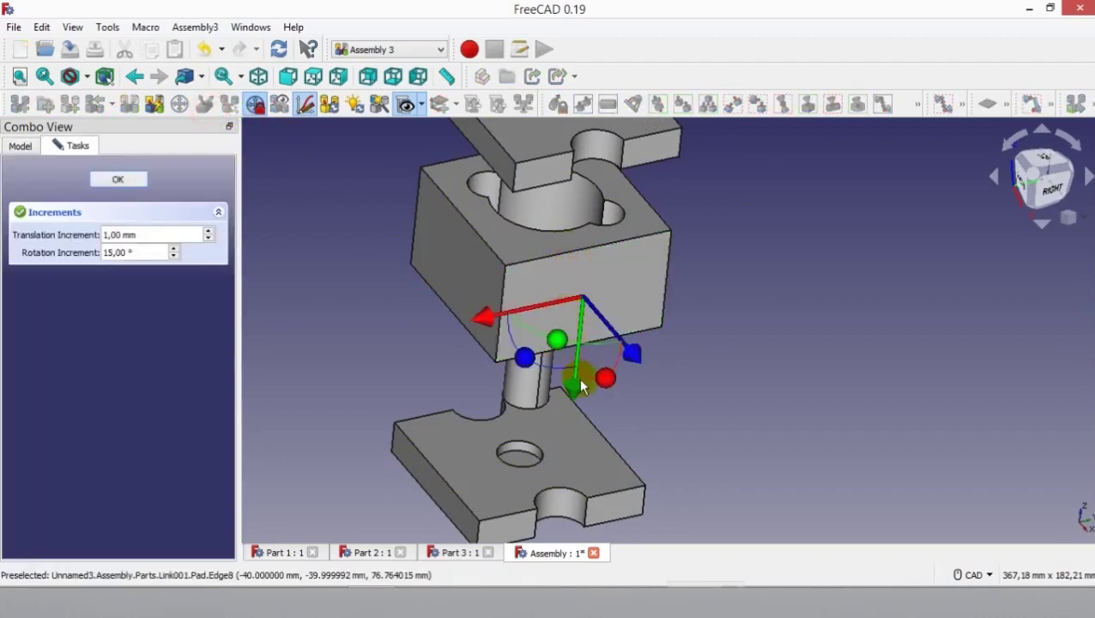
pyautogui.moveTo(577, 395); pyautogui.dragTo(599, 311)
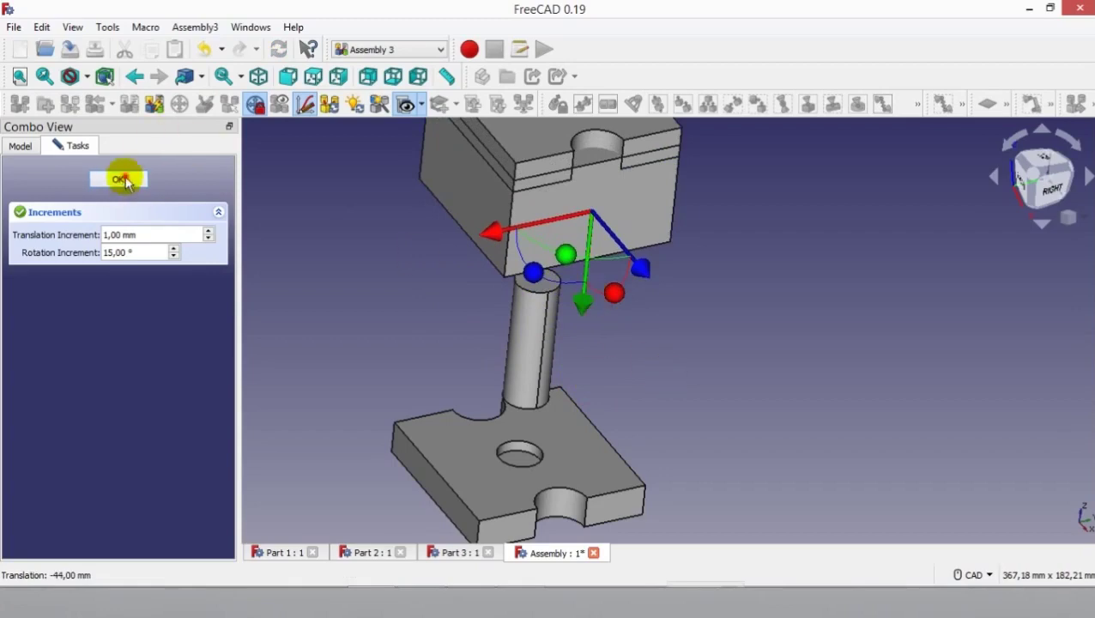
pyautogui.click(118, 178)
pyautogui.moveTo(618, 360); pyautogui.dragTo(729, 391, button='middle')
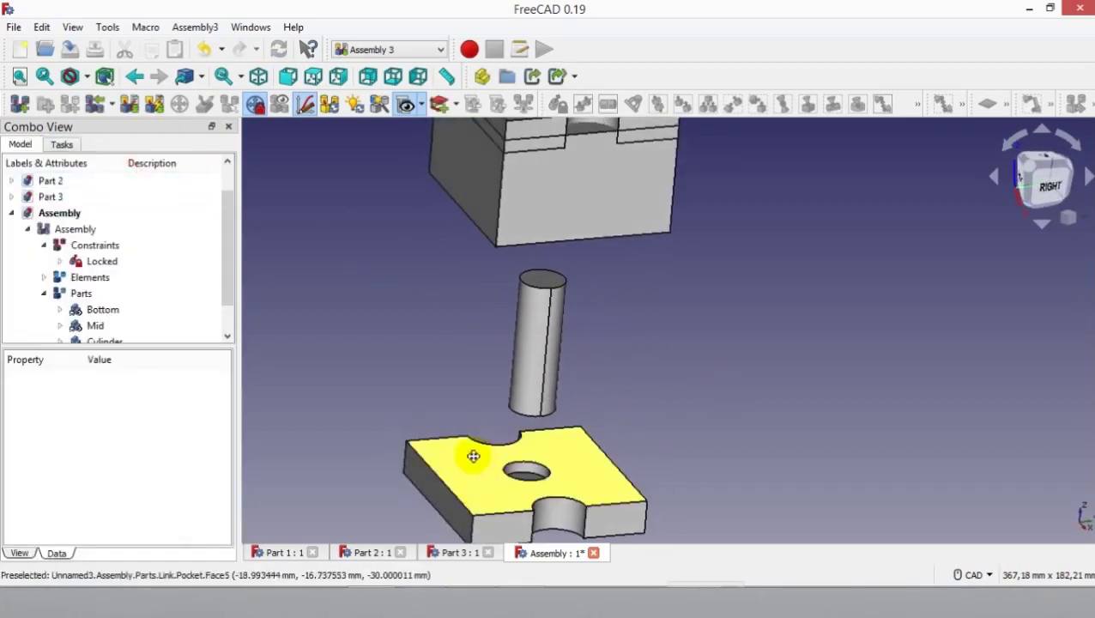
# Step: Add an AxialAlignment constraint between the Cylinder's side face and the Bottom plate's hole
pyautogui.moveTo(472, 457); pyautogui.dragTo(485, 412, button='middle')
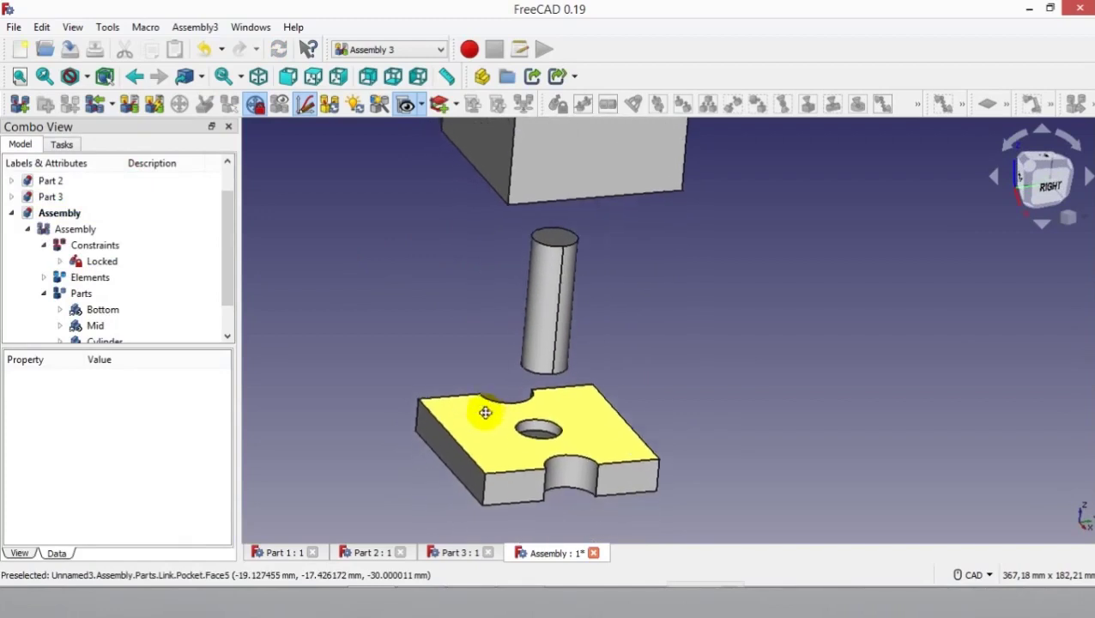
pyautogui.click(551, 307)
pyautogui.scroll(3, 550, 369)
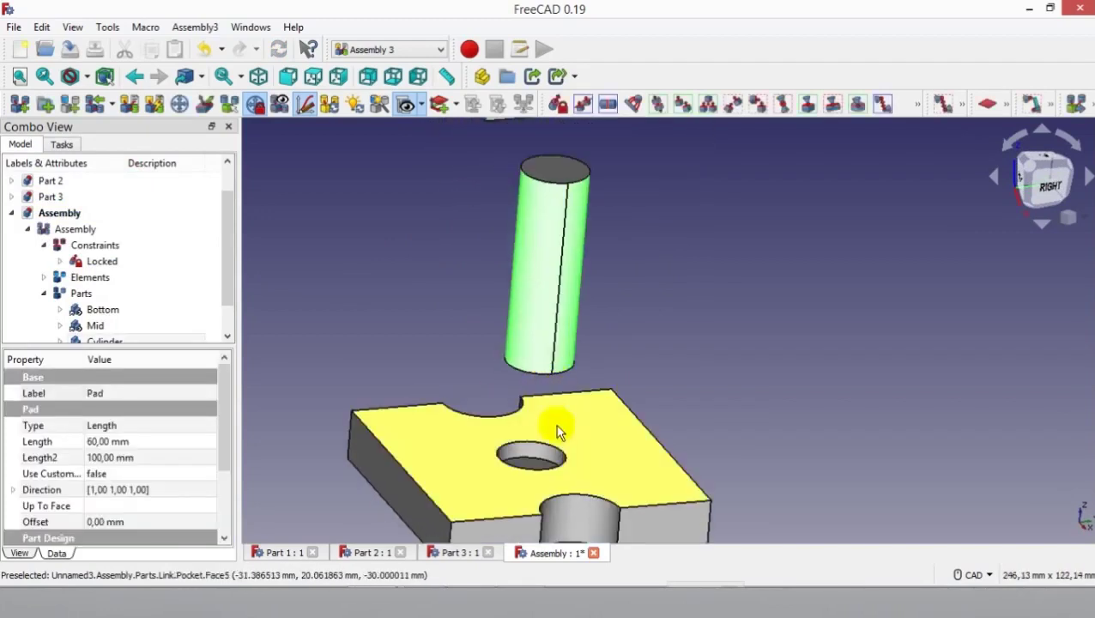
pyautogui.click(539, 458)
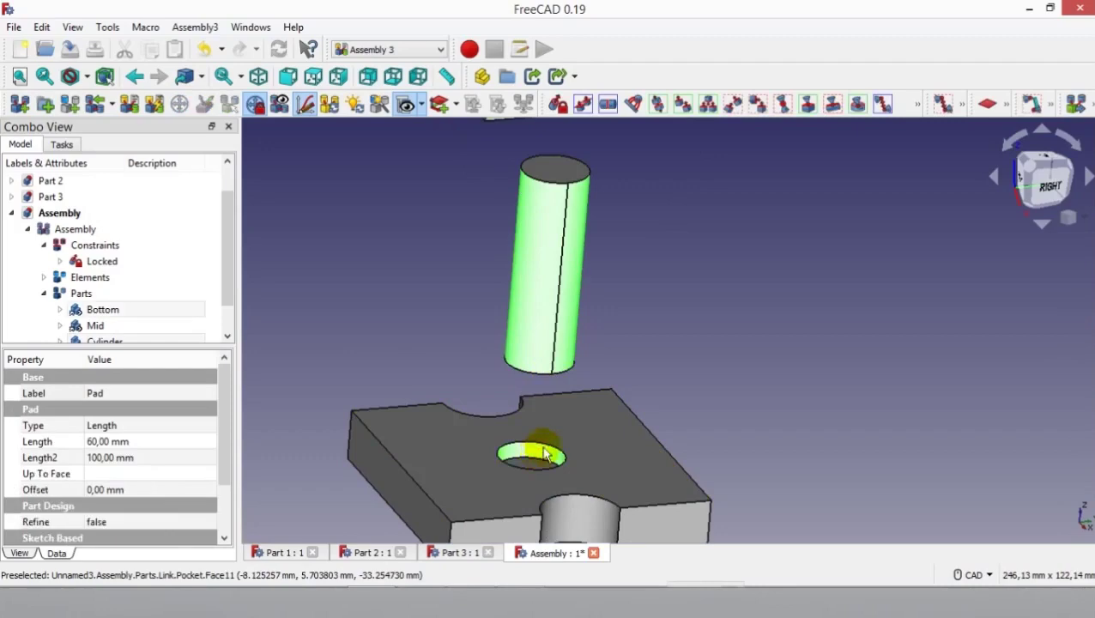
pyautogui.click(658, 107)
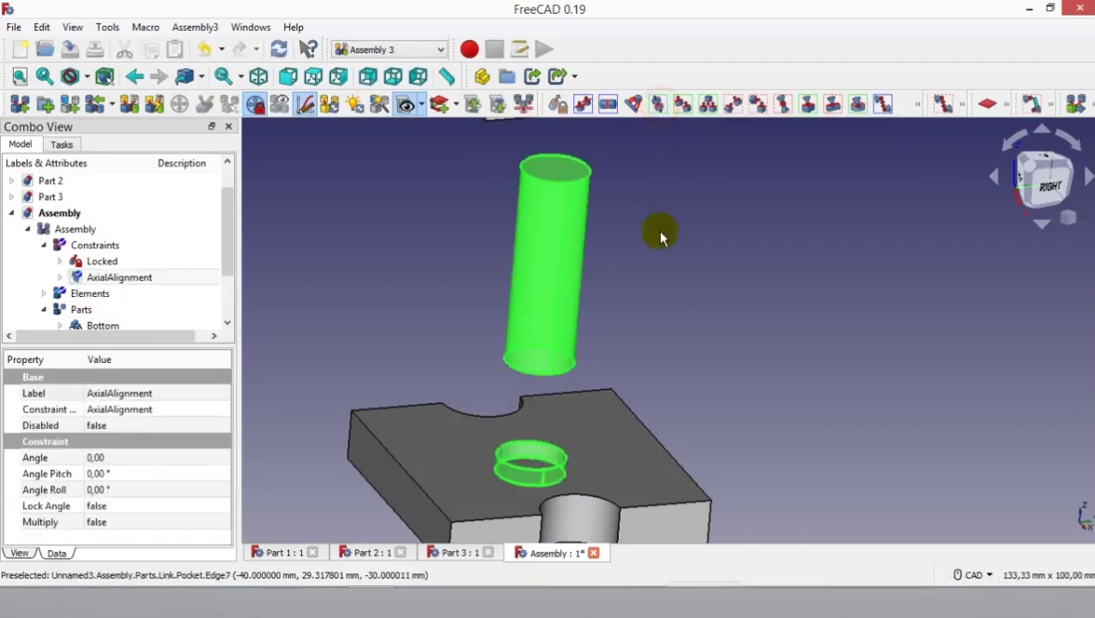
# Step: Add a PlaneCoincident constraint between the Cylinder's bottom face and the hole's face
pyautogui.click(738, 367)
pyautogui.moveTo(721, 392)
pyautogui.mouseDown(button='middle')
pyautogui.moveTo(745, 314)
pyautogui.moveTo(660, 384)
pyautogui.mouseUp(button='middle')
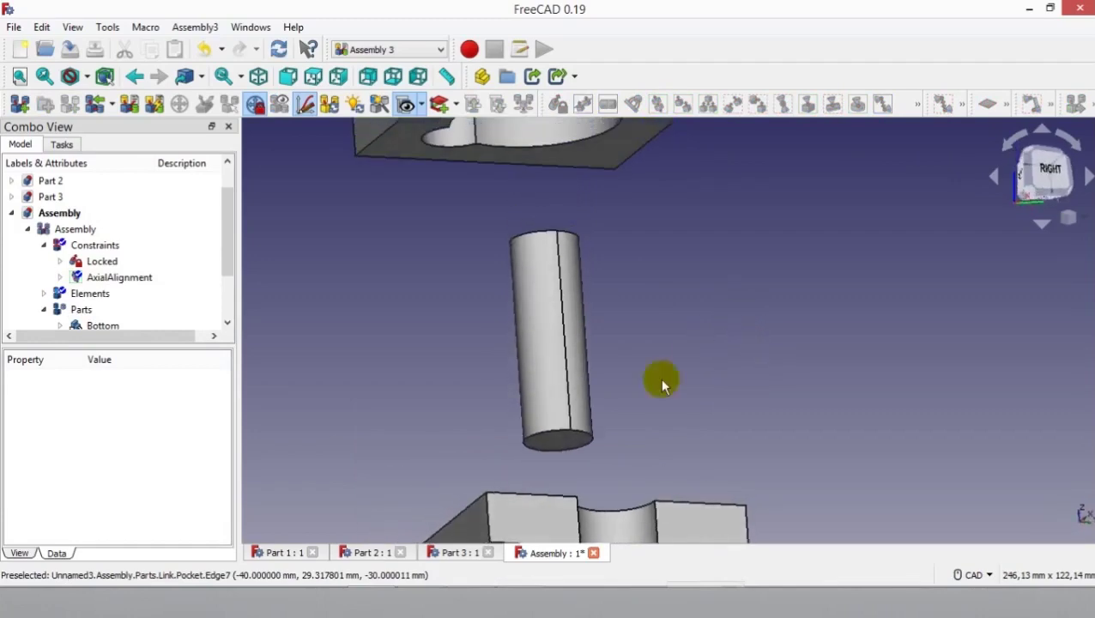
pyautogui.click(564, 442)
pyautogui.moveTo(454, 422)
pyautogui.mouseDown(button='middle')
pyautogui.moveTo(655, 435)
pyautogui.moveTo(570, 286)
pyautogui.moveTo(706, 279)
pyautogui.moveTo(701, 311)
pyautogui.mouseUp(button='middle')
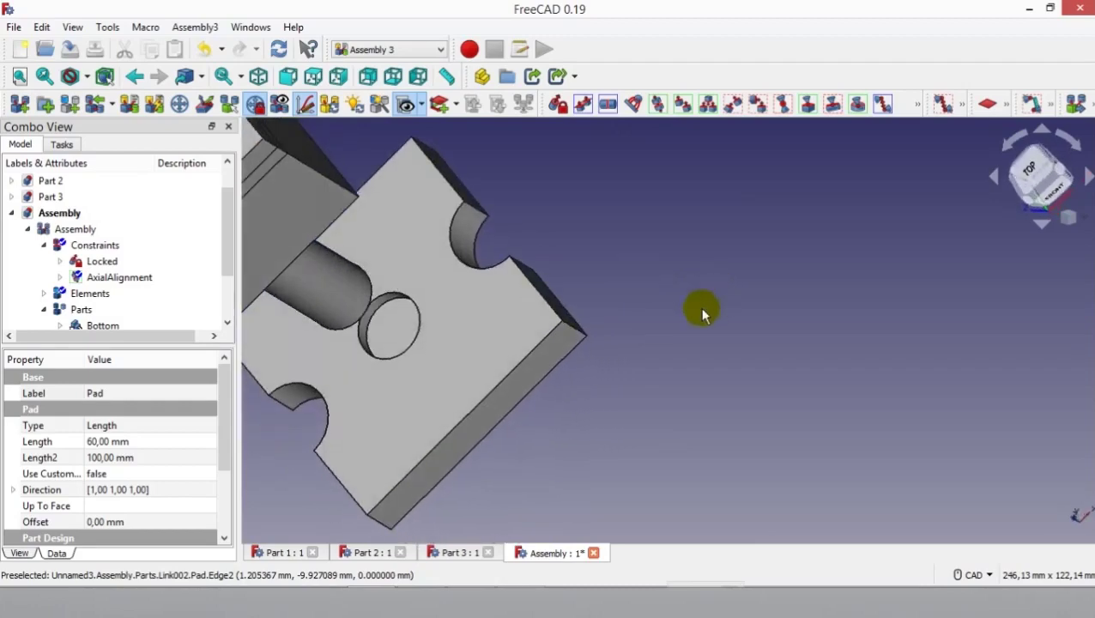
pyautogui.click(402, 325)
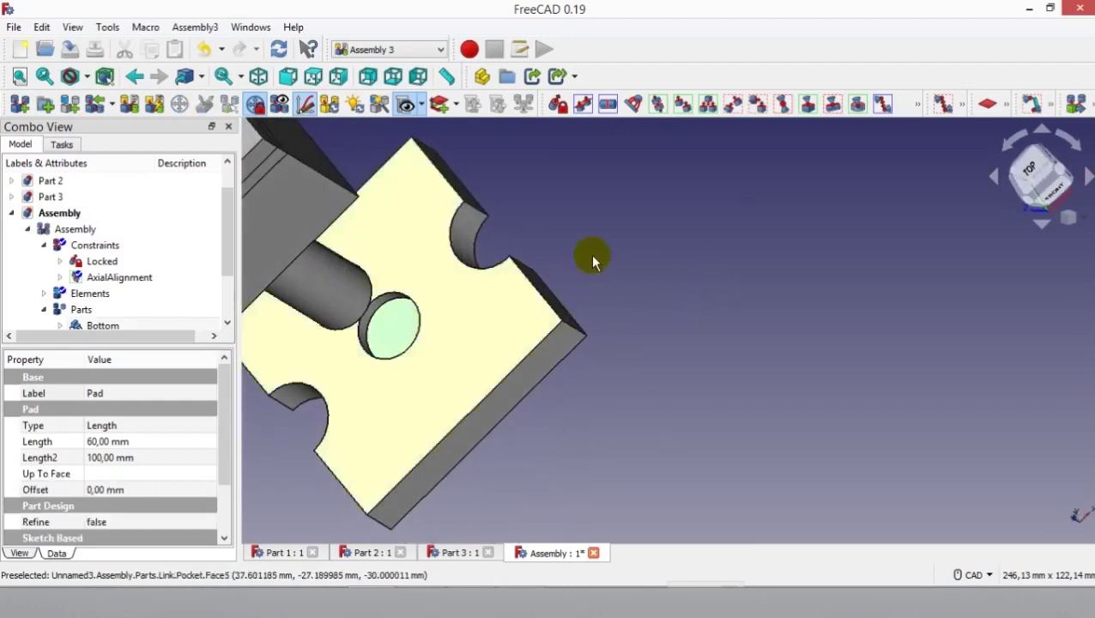
pyautogui.click(605, 104)
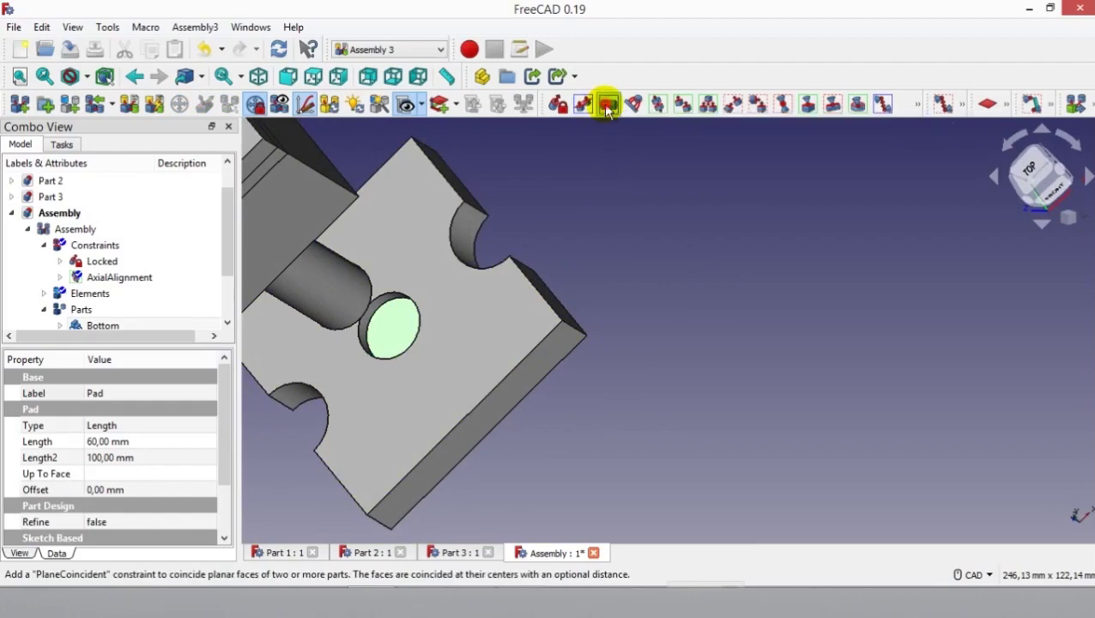
# Step: From the isometric view, solve the assembly so the Cylinder seats in the Bottom plate's hole
pyautogui.click(1083, 217)
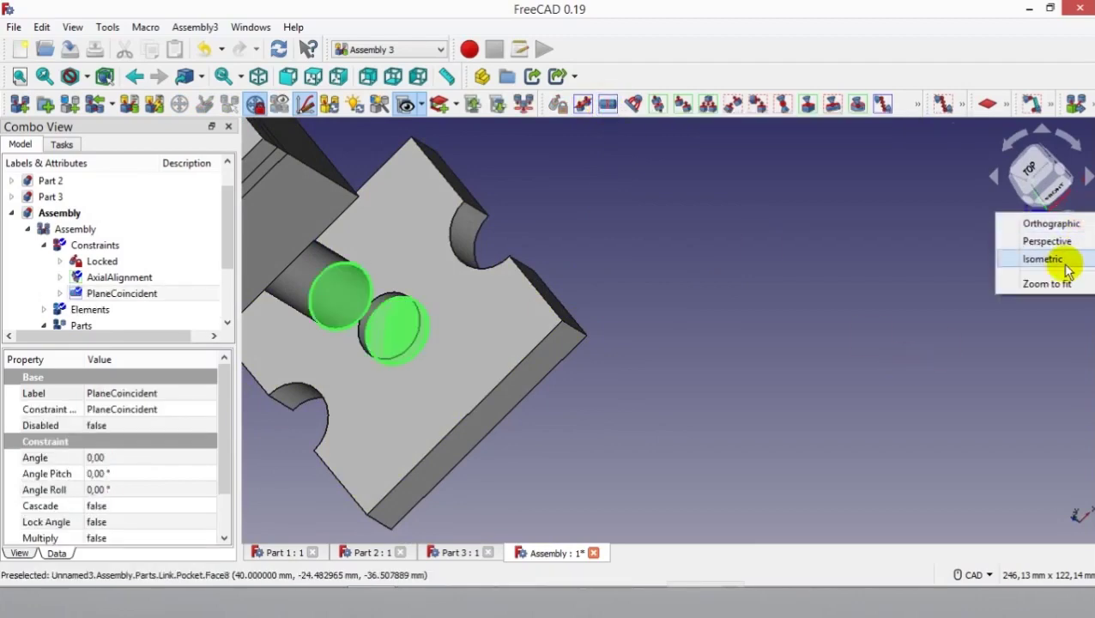
pyautogui.click(1064, 257)
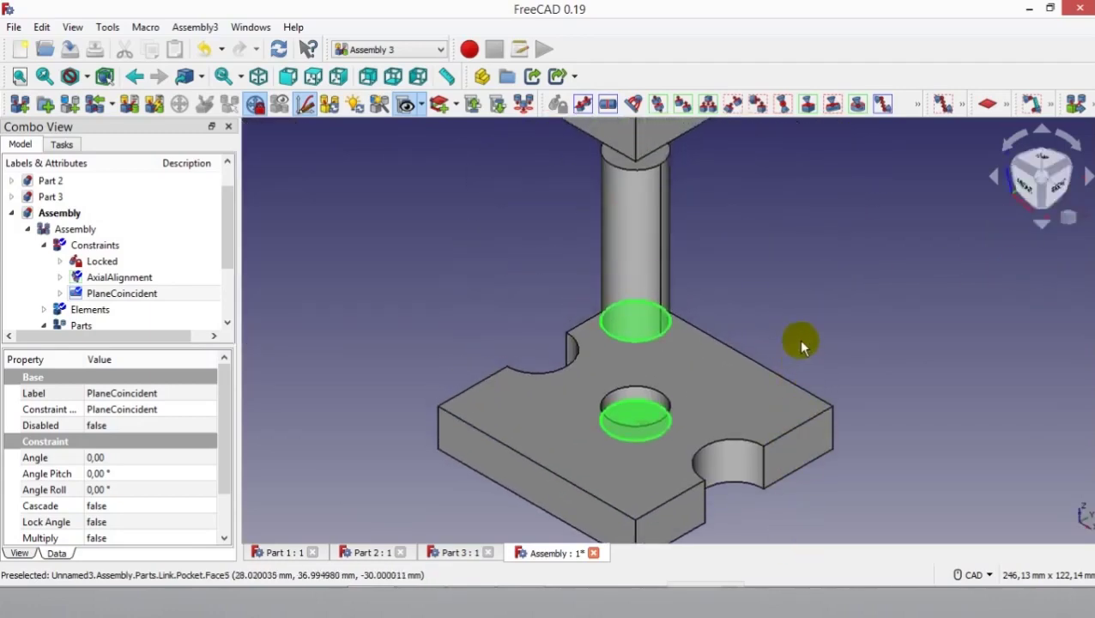
pyautogui.scroll(-2, 798, 339)
pyautogui.moveTo(797, 339); pyautogui.dragTo(746, 317, button='middle')
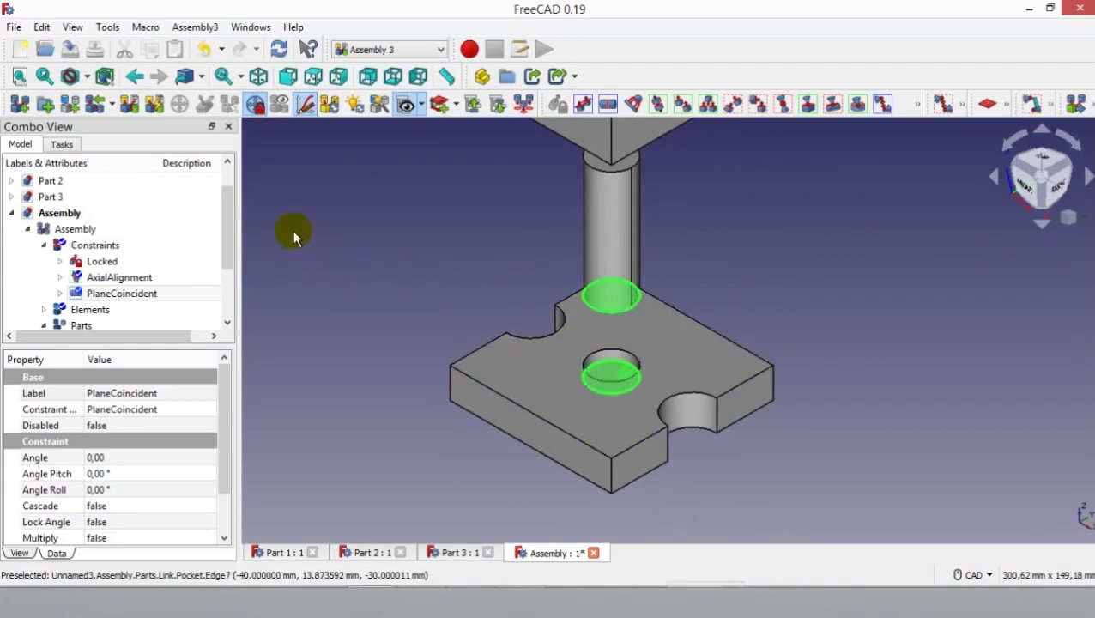
pyautogui.click(130, 109)
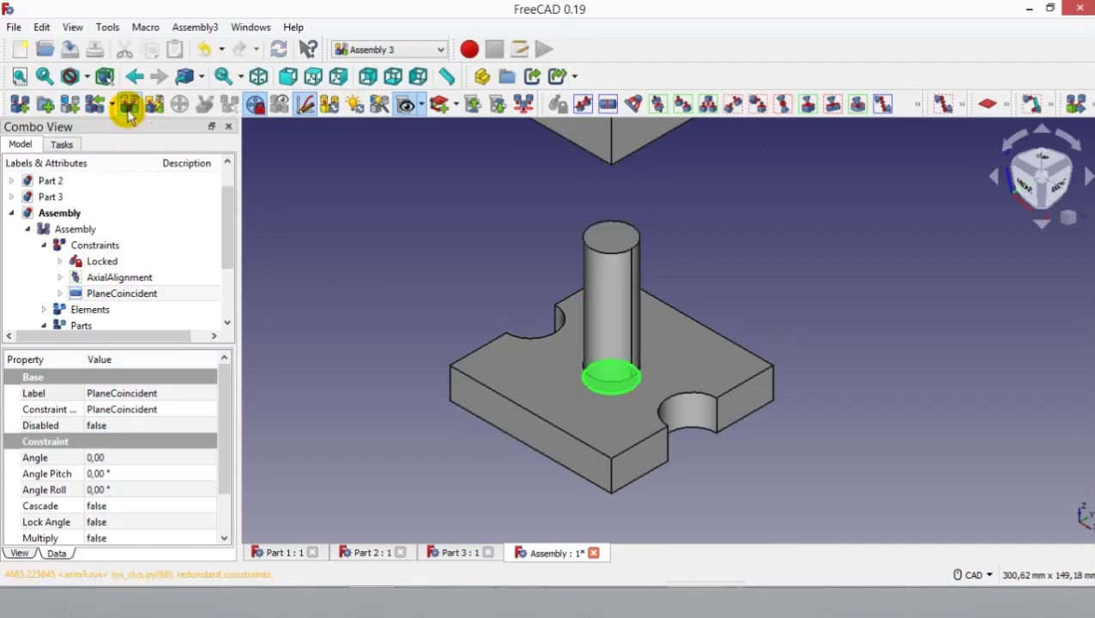
# Step: Select the Bottom plate's front face and the Mid block's front face together
pyautogui.click(435, 276)
pyautogui.moveTo(435, 277); pyautogui.dragTo(478, 390, button='middle')
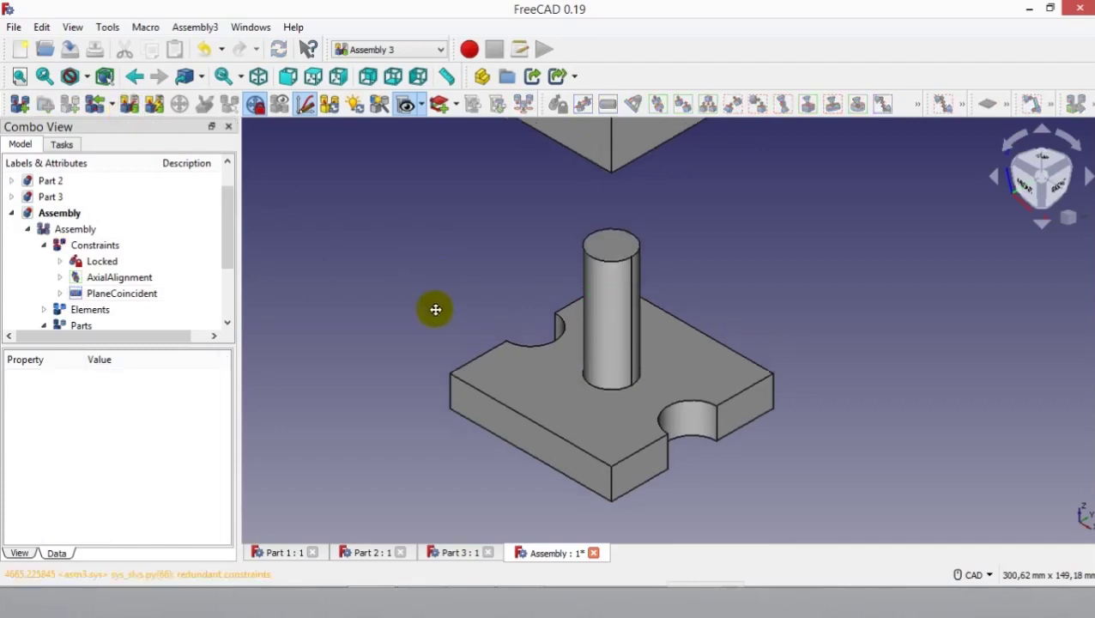
pyautogui.moveTo(715, 374); pyautogui.dragTo(666, 372, button='middle')
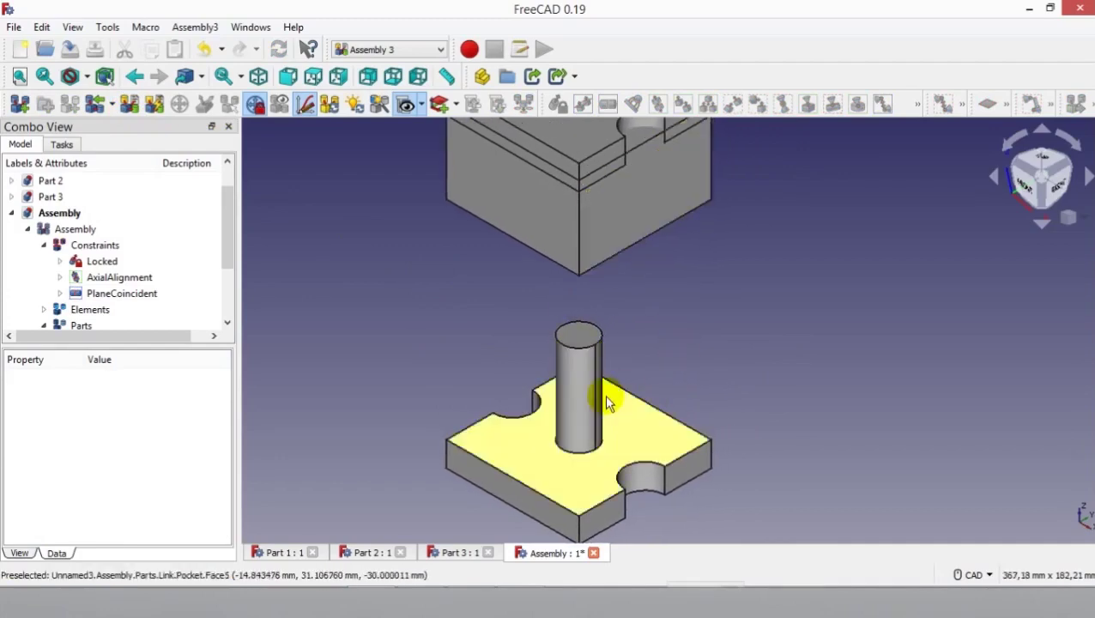
pyautogui.moveTo(668, 357)
pyautogui.mouseDown(button='middle')
pyautogui.moveTo(687, 334)
pyautogui.moveTo(626, 258)
pyautogui.mouseUp(button='middle')
pyautogui.moveTo(692, 390); pyautogui.dragTo(620, 300, button='middle')
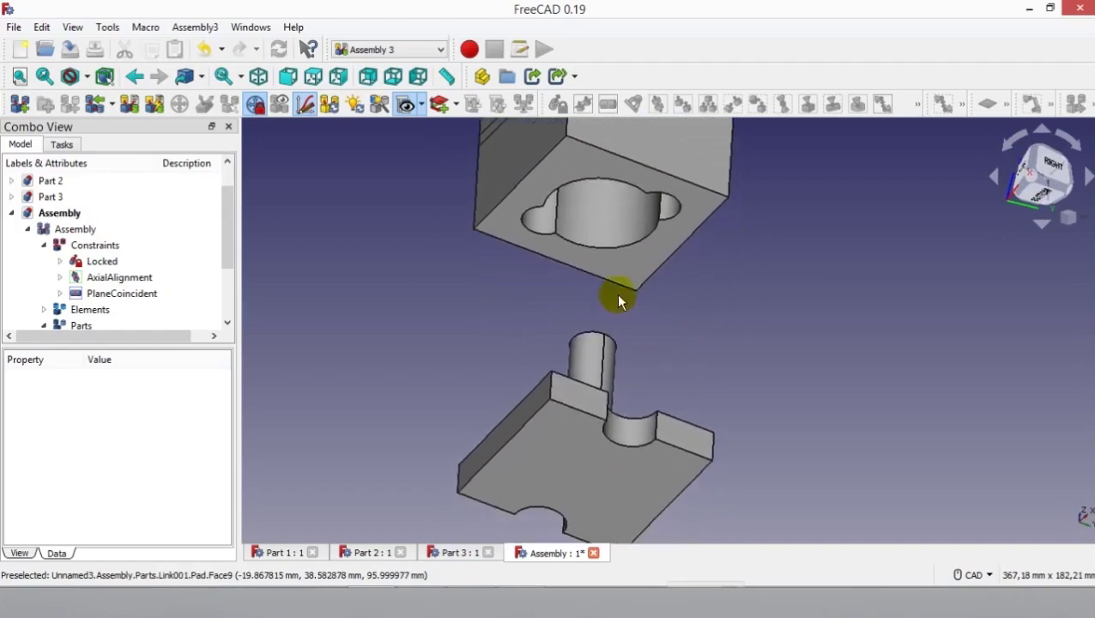
pyautogui.moveTo(496, 268)
pyautogui.mouseDown(button='middle')
pyautogui.moveTo(513, 298)
pyautogui.moveTo(641, 361)
pyautogui.moveTo(665, 395)
pyautogui.mouseUp(button='middle')
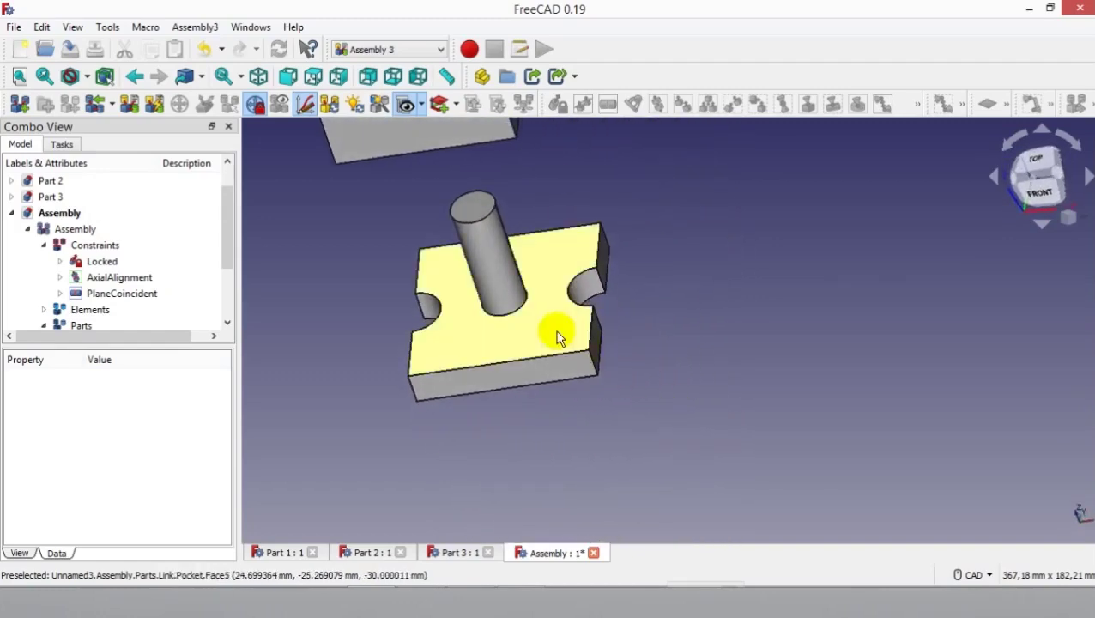
pyautogui.moveTo(556, 331)
pyautogui.mouseDown(button='middle')
pyautogui.moveTo(694, 398)
pyautogui.moveTo(538, 418)
pyautogui.mouseUp(button='middle')
pyautogui.click(538, 419)
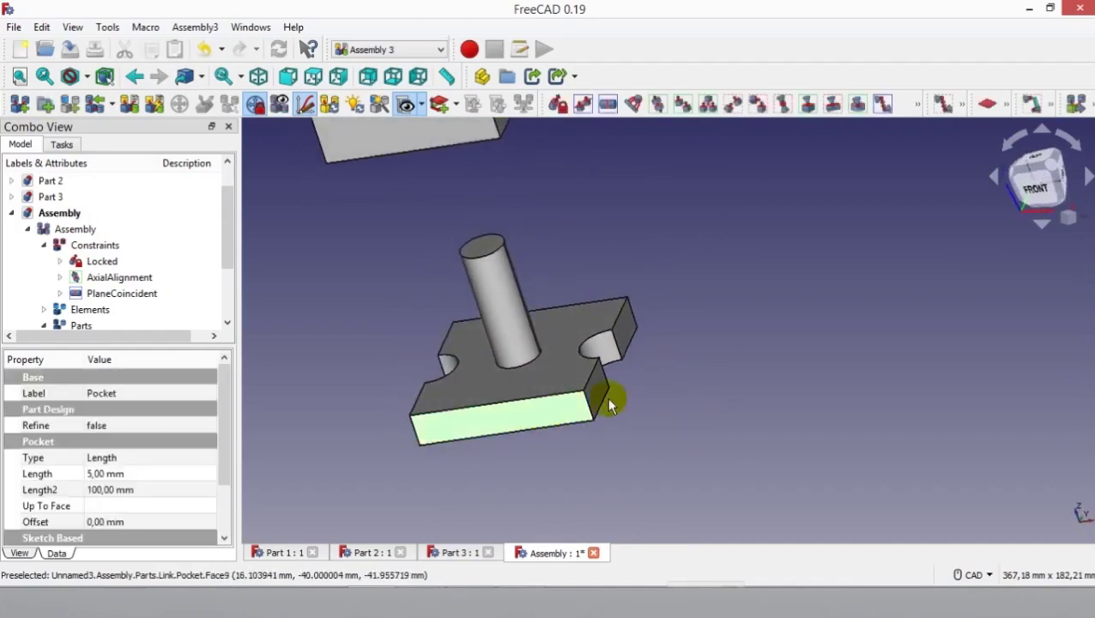
pyautogui.moveTo(745, 427); pyautogui.dragTo(760, 494, button='middle')
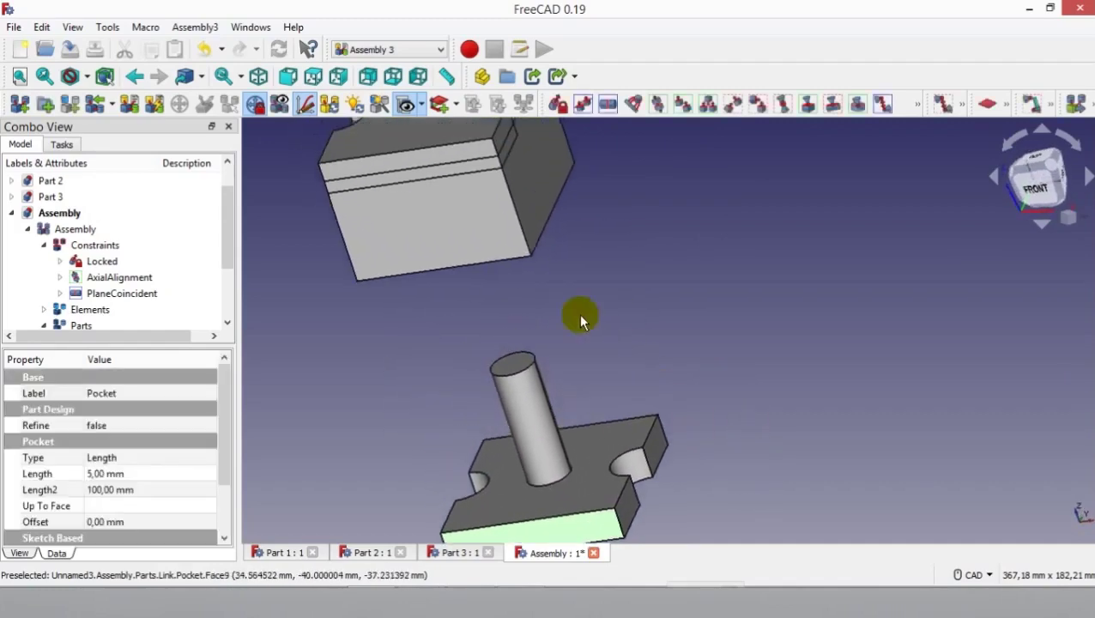
pyautogui.click(472, 233)
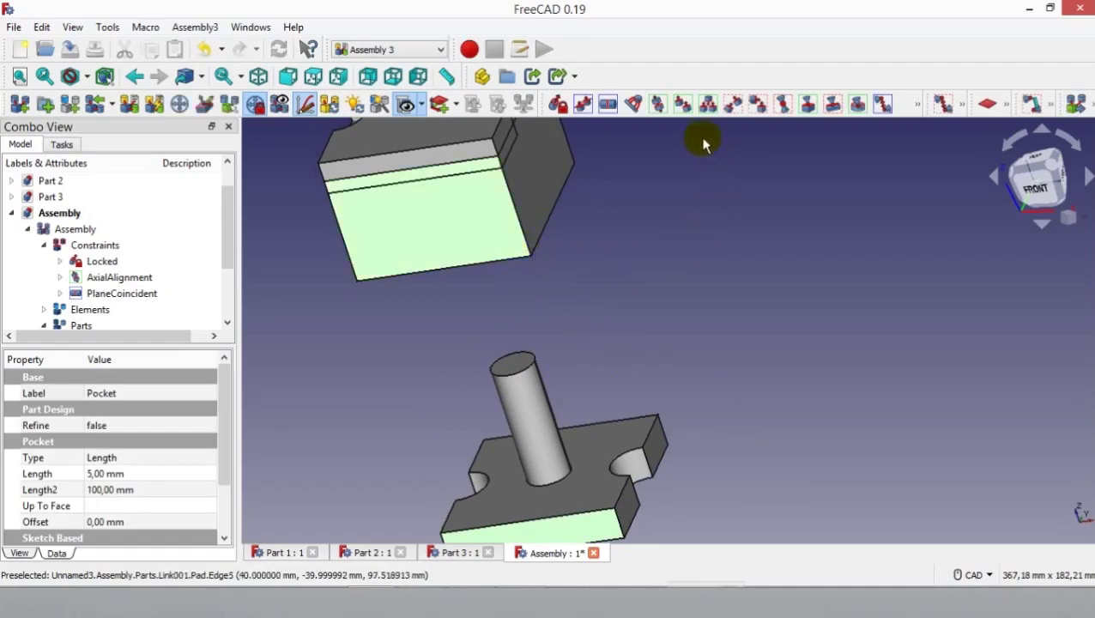
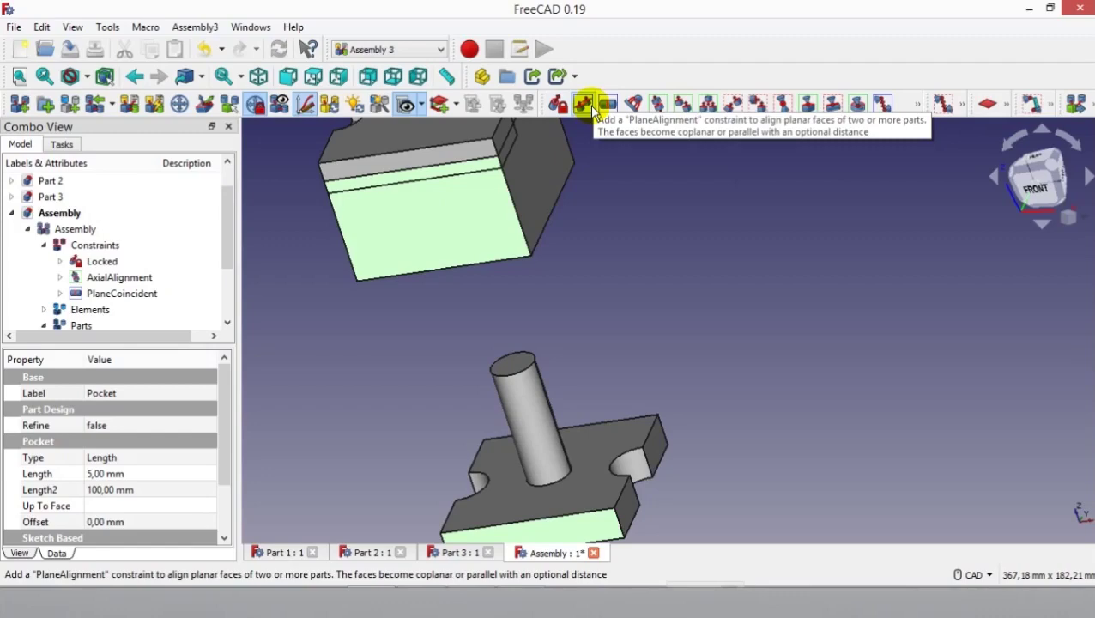
# Step: Align the box's side face with the base's, then make the box's underside coincident with the base's top face
pyautogui.click(590, 105)
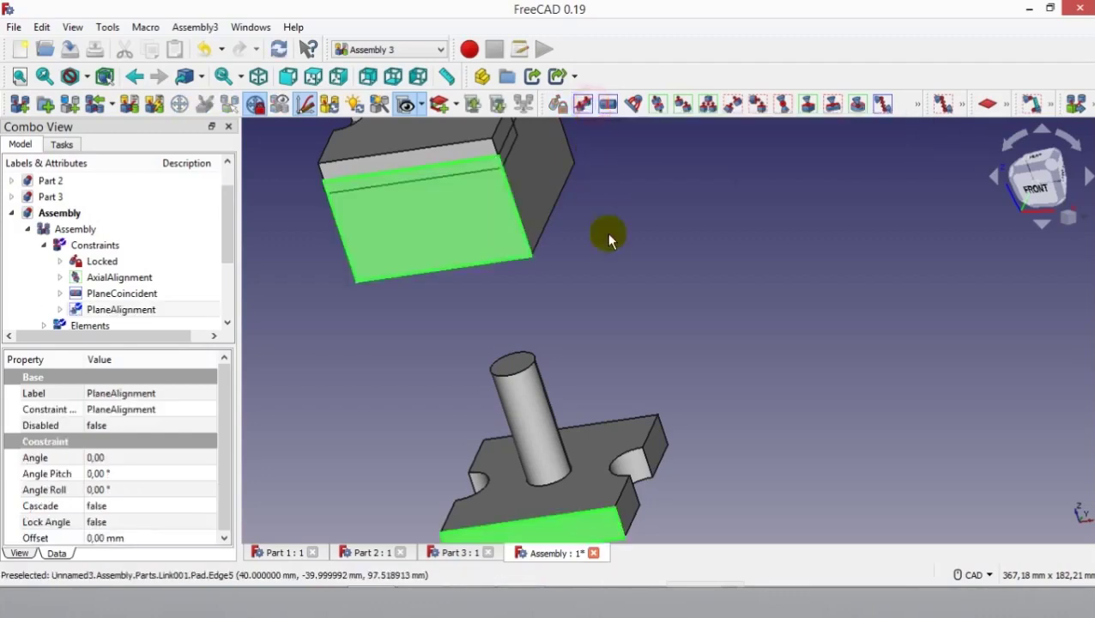
pyautogui.moveTo(630, 334); pyautogui.dragTo(589, 275, button='middle')
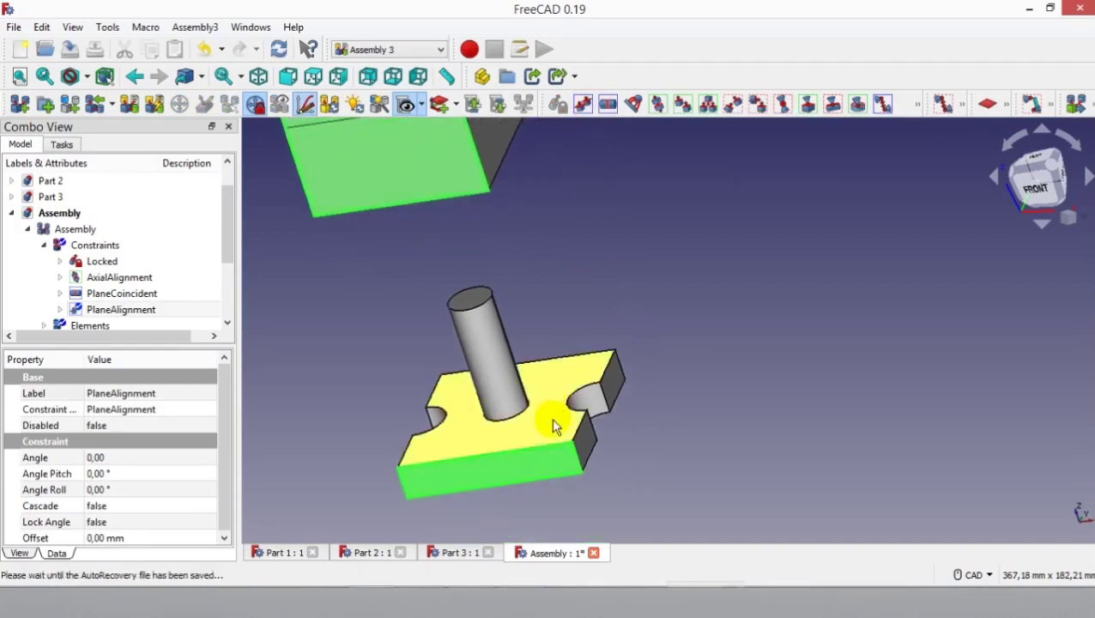
pyautogui.click(551, 417)
pyautogui.moveTo(630, 484); pyautogui.dragTo(543, 360, button='middle')
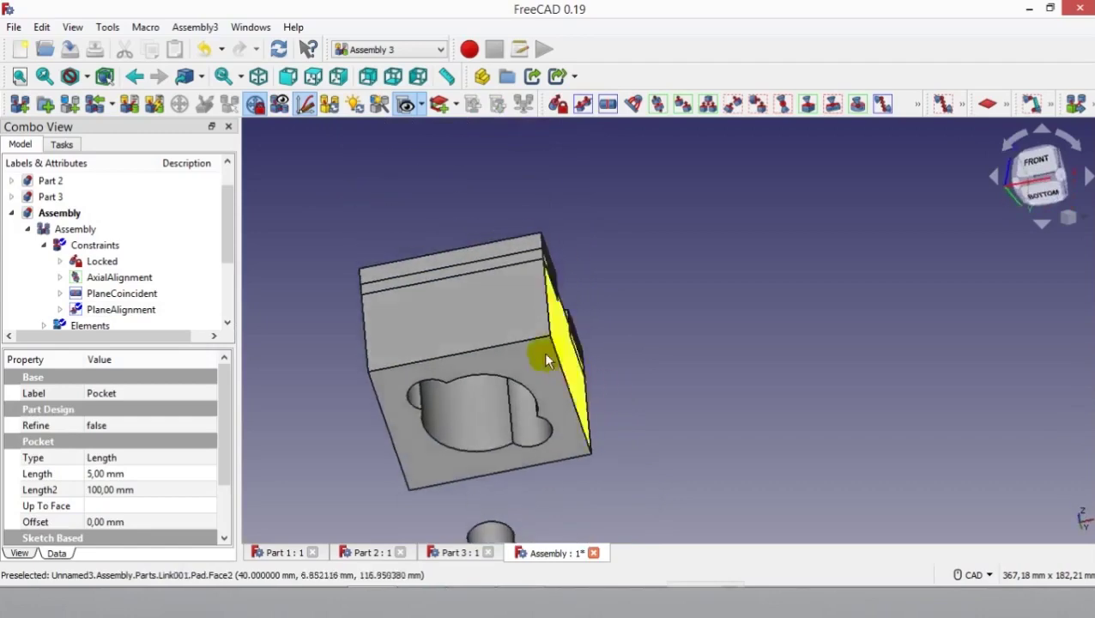
pyautogui.click(538, 362)
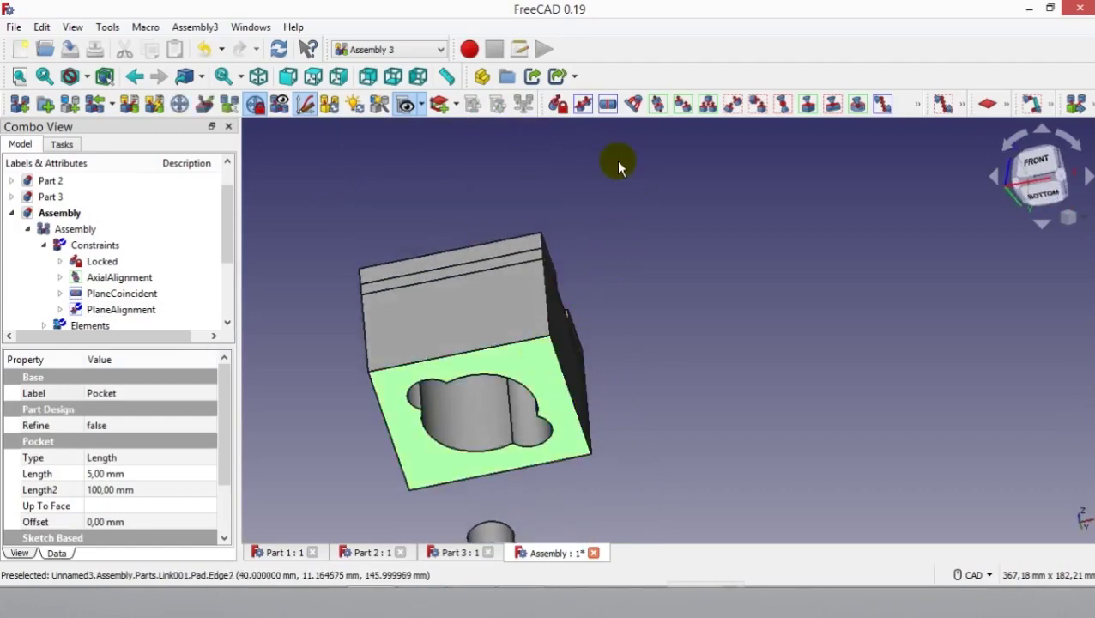
pyautogui.moveTo(619, 161); pyautogui.dragTo(599, 232, button='middle')
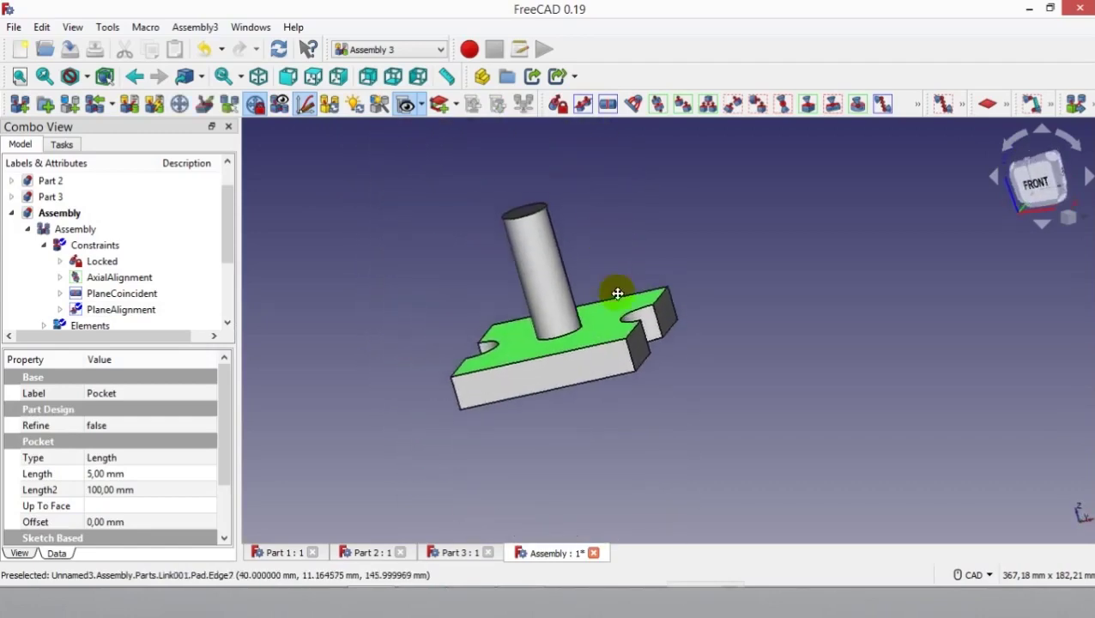
pyautogui.moveTo(616, 288); pyautogui.dragTo(635, 404, button='middle')
pyautogui.click(606, 193)
pyautogui.click(607, 104)
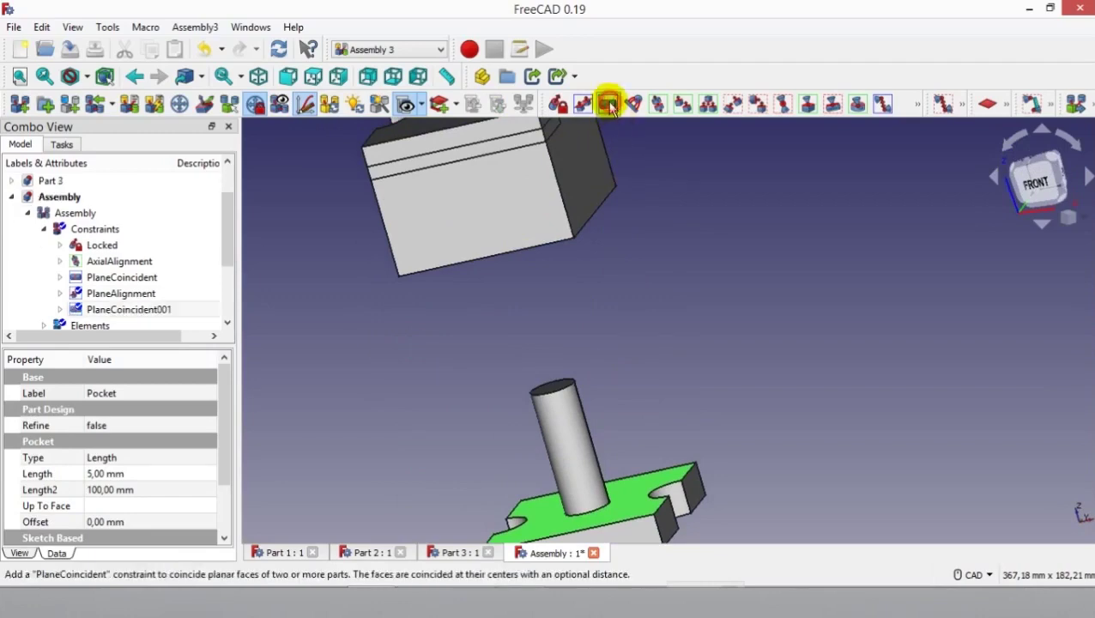
pyautogui.moveTo(662, 384); pyautogui.dragTo(594, 334, button='middle')
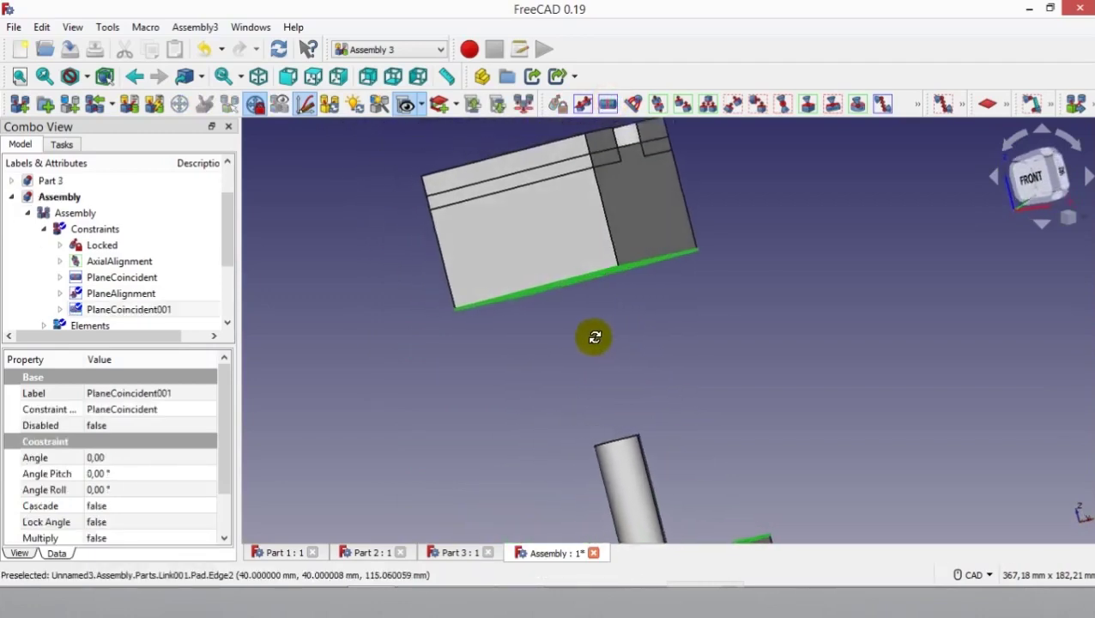
pyautogui.moveTo(655, 374); pyautogui.dragTo(565, 254, button='middle')
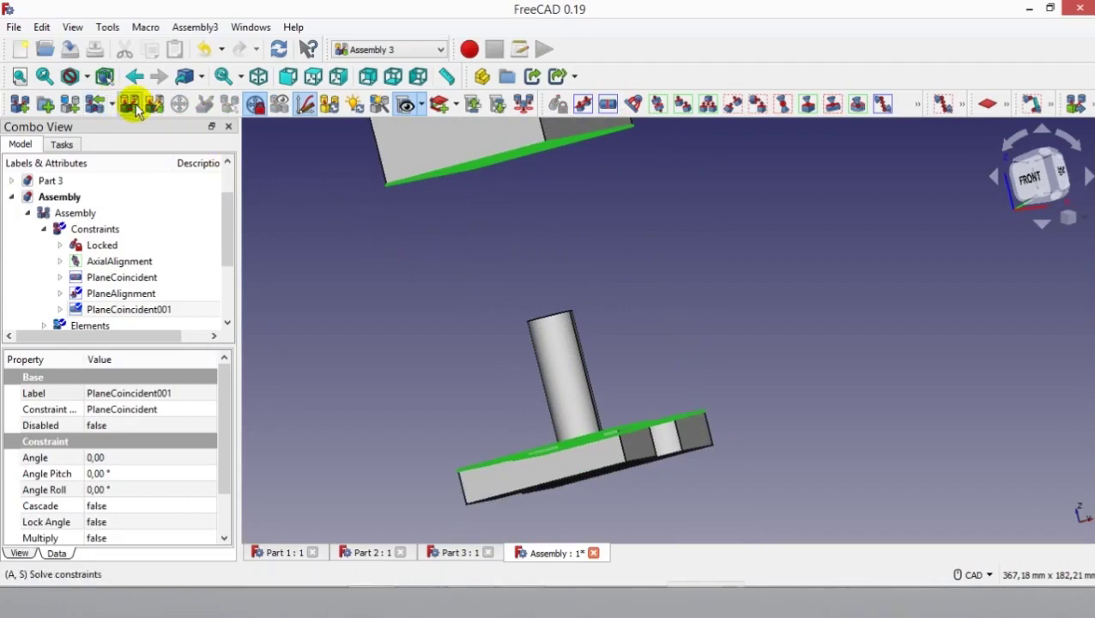
# Step: Solve the Assembly3 constraints so the box drops onto the pinned base
pyautogui.click(135, 109)
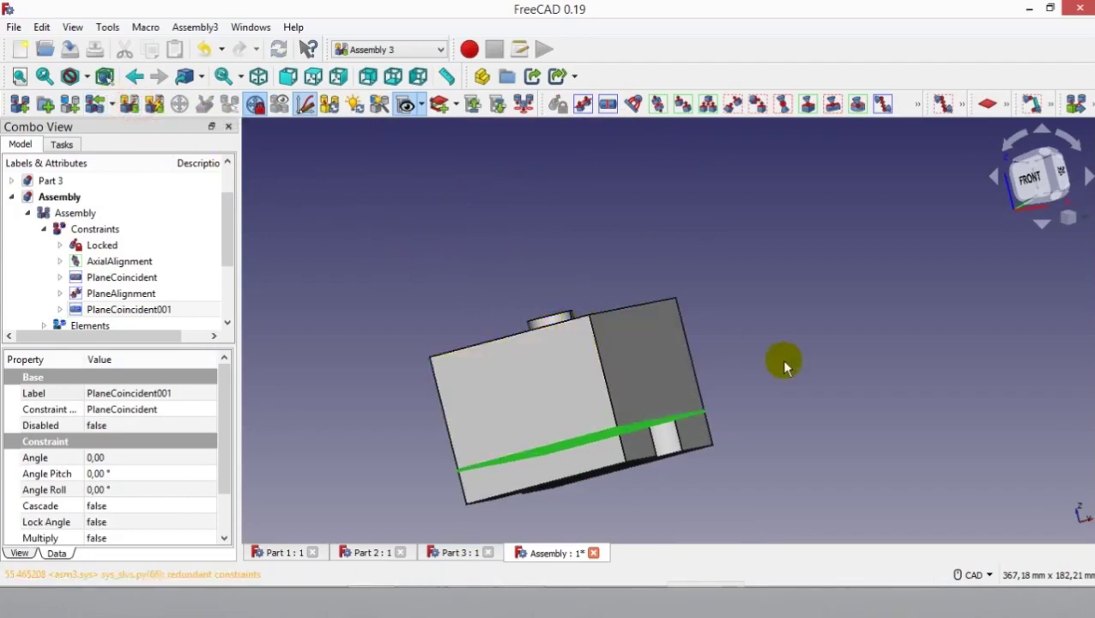
pyautogui.moveTo(786, 366)
pyautogui.mouseDown(button='middle')
pyautogui.moveTo(667, 480)
pyautogui.moveTo(831, 411)
pyautogui.mouseUp(button='middle')
pyautogui.click(828, 280)
# Step: Inspect the stacked block and the loose slotted plate above it, selecting the plate's top face
pyautogui.scroll(-5, 828, 280)
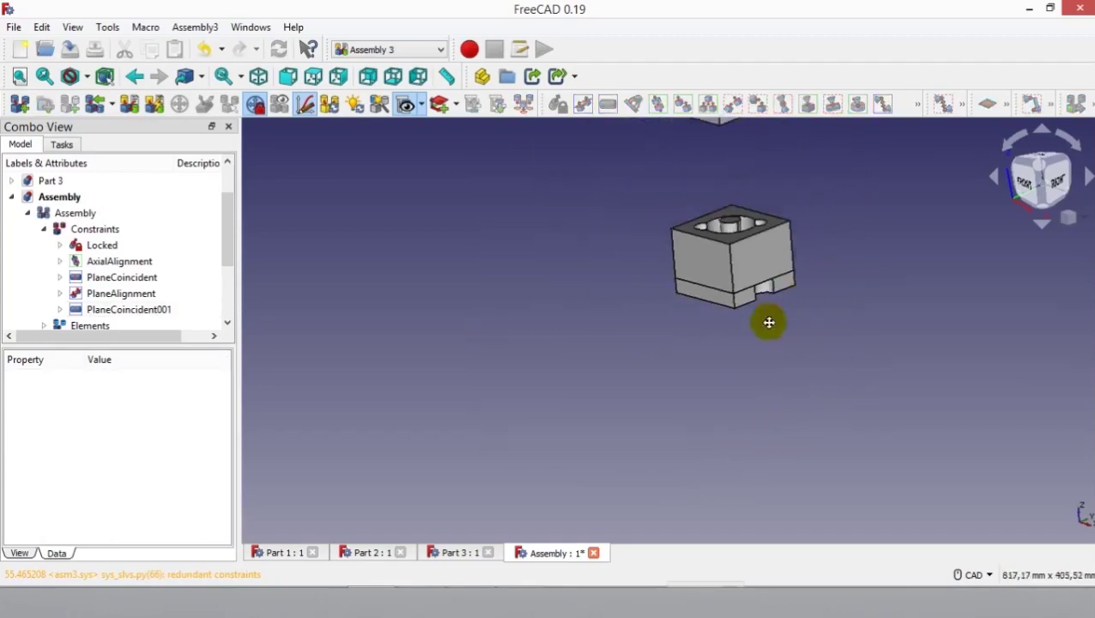
pyautogui.moveTo(799, 300); pyautogui.dragTo(612, 429, button='middle')
pyautogui.scroll(3, 592, 419)
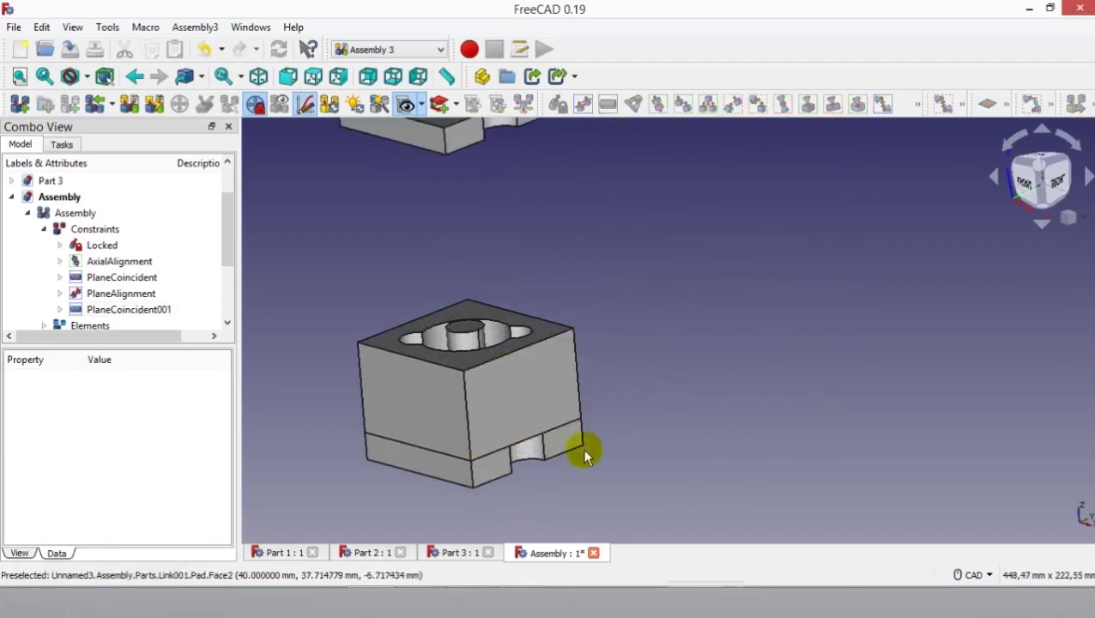
pyautogui.moveTo(406, 279); pyautogui.dragTo(464, 311, button='middle')
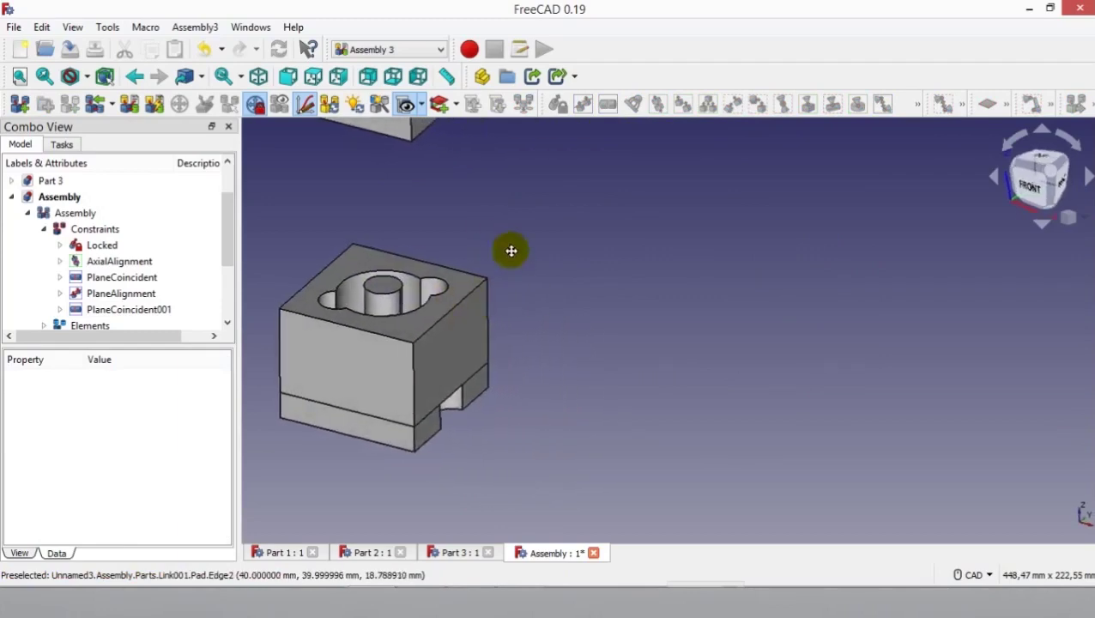
pyautogui.moveTo(501, 245); pyautogui.dragTo(603, 324, button='middle')
pyautogui.moveTo(513, 367)
pyautogui.mouseDown(button='middle')
pyautogui.moveTo(507, 324)
pyautogui.moveTo(470, 320)
pyautogui.moveTo(438, 339)
pyautogui.moveTo(557, 264)
pyautogui.moveTo(596, 300)
pyautogui.mouseUp(button='middle')
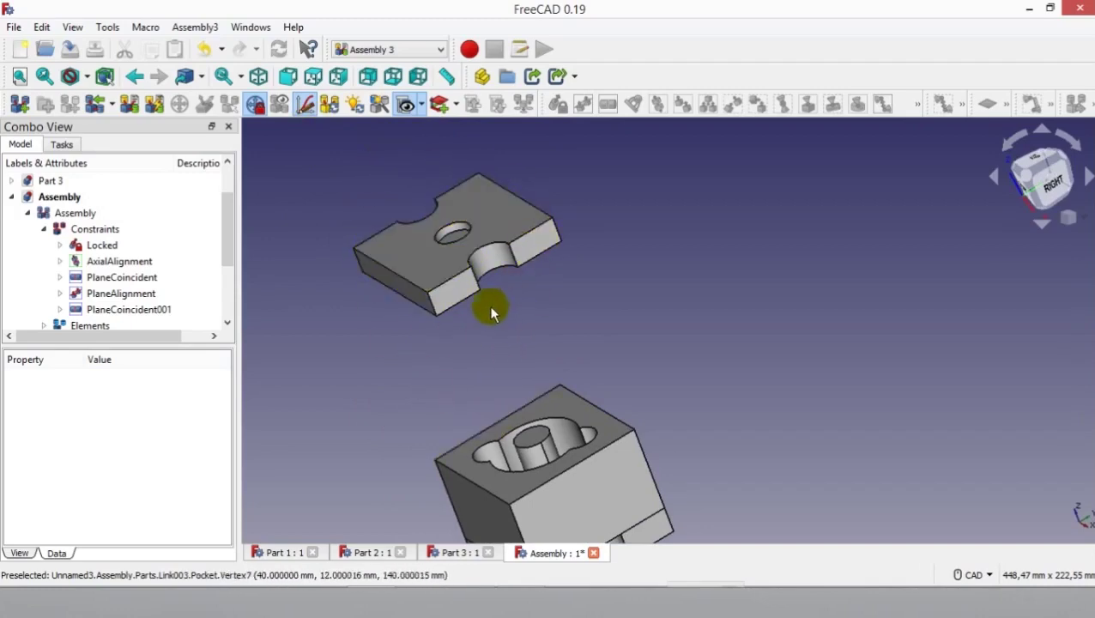
pyautogui.click(493, 222)
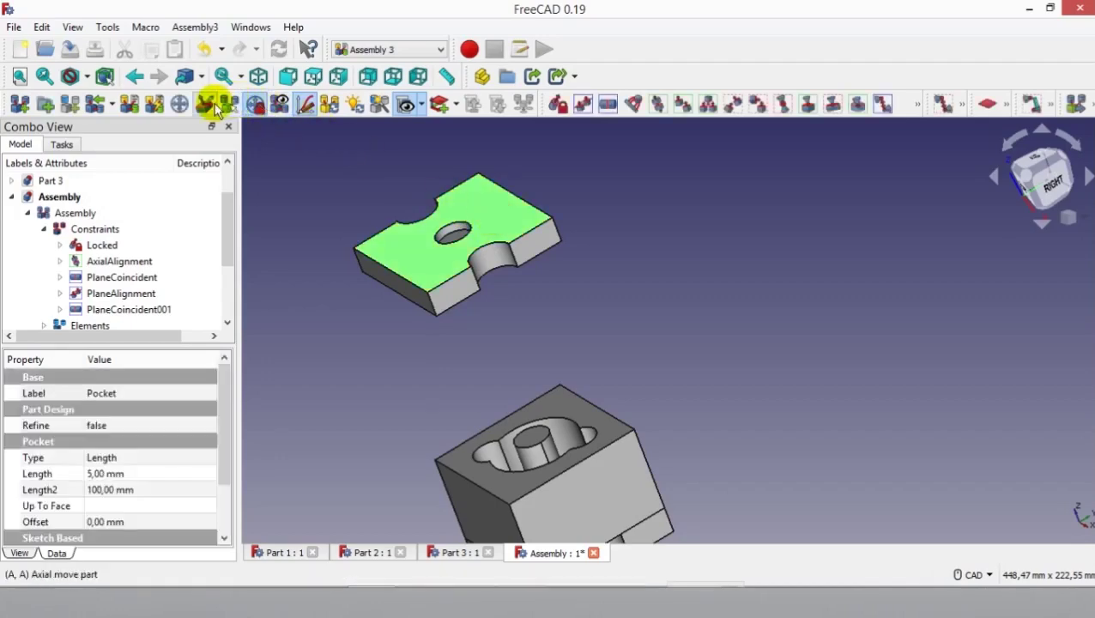
# Step: Flip the slotted plate 180° with the Axial move dragger and confirm the rotation
pyautogui.click(215, 104)
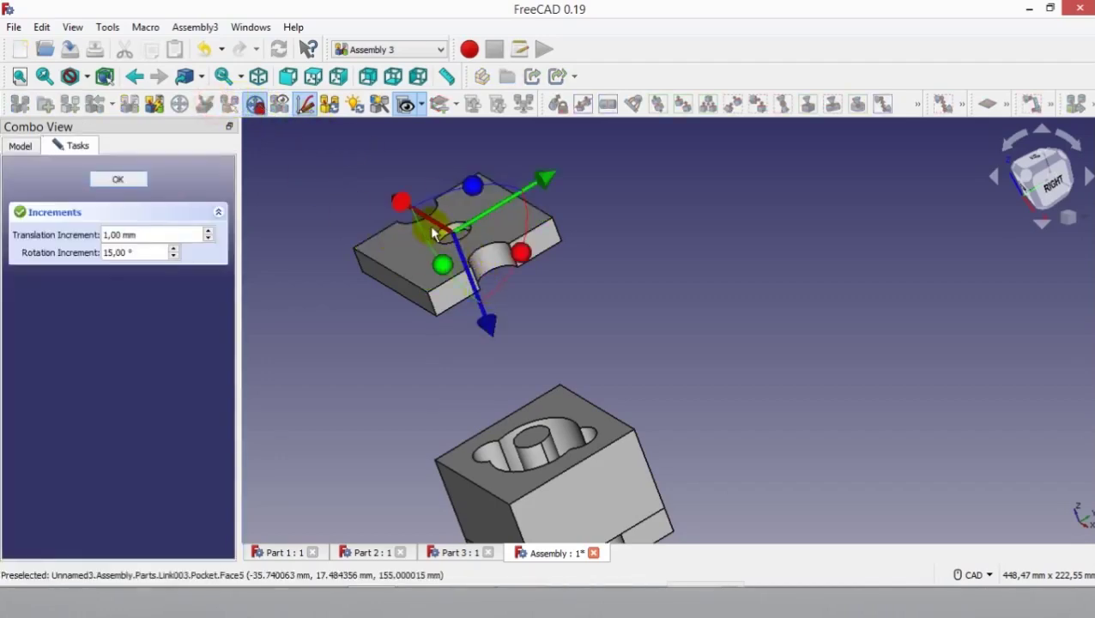
pyautogui.moveTo(439, 264)
pyautogui.mouseDown()
pyautogui.moveTo(436, 190)
pyautogui.moveTo(611, 324)
pyautogui.mouseUp()
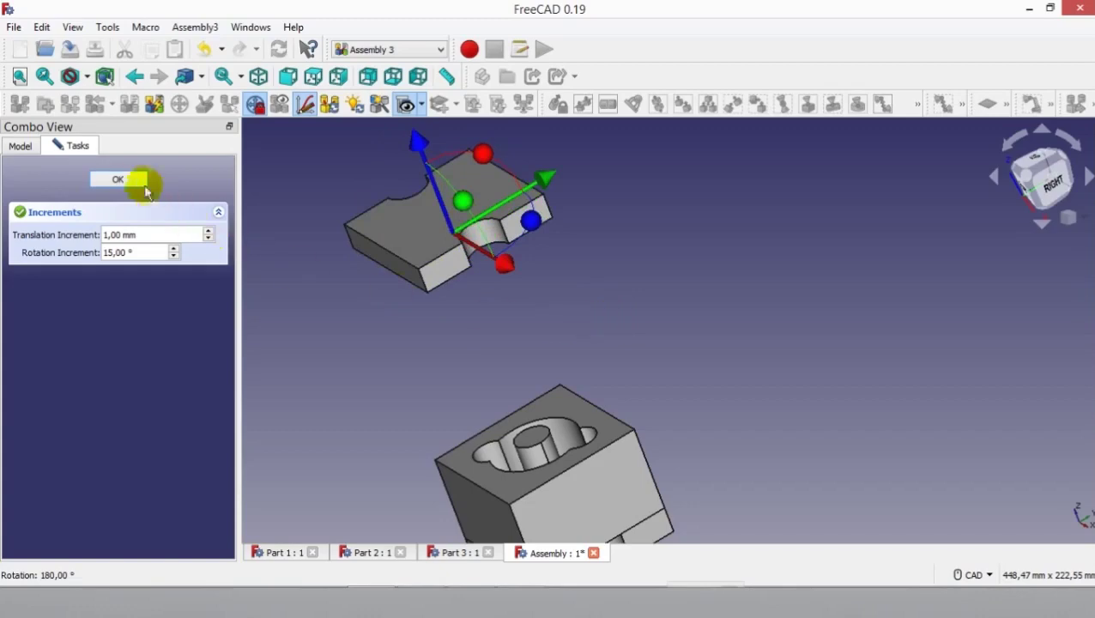
pyautogui.moveTo(324, 277); pyautogui.dragTo(360, 293, button='middle')
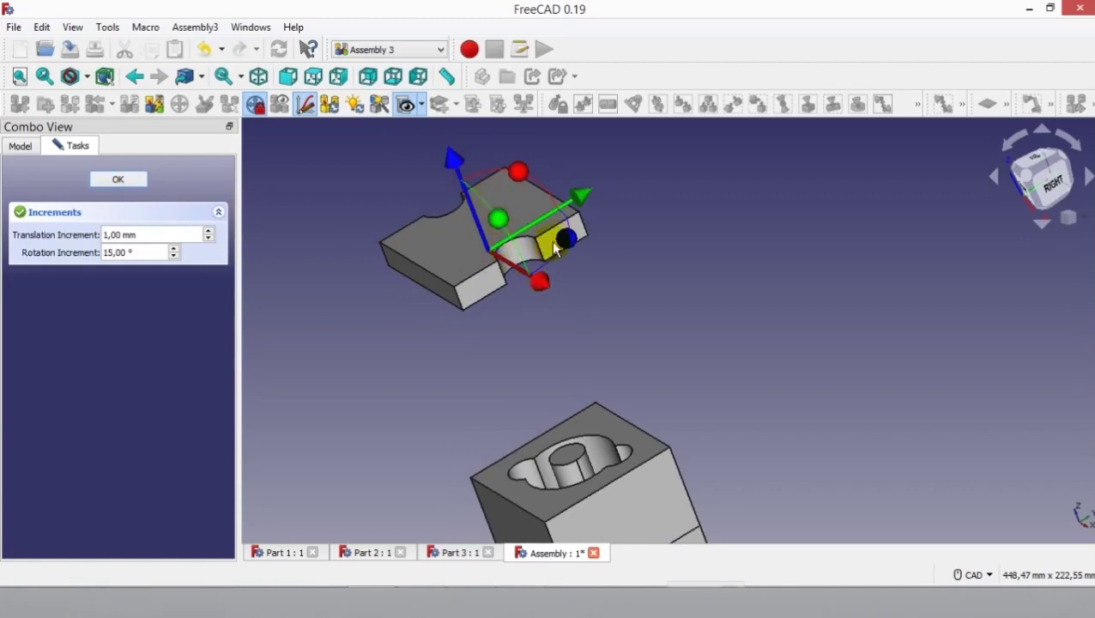
pyautogui.click(133, 186)
pyautogui.moveTo(631, 395)
pyautogui.mouseDown(button='middle')
pyautogui.moveTo(602, 314)
pyautogui.moveTo(527, 293)
pyautogui.moveTo(606, 361)
pyautogui.moveTo(626, 344)
pyautogui.moveTo(562, 295)
pyautogui.mouseUp(button='middle')
pyautogui.click(507, 221)
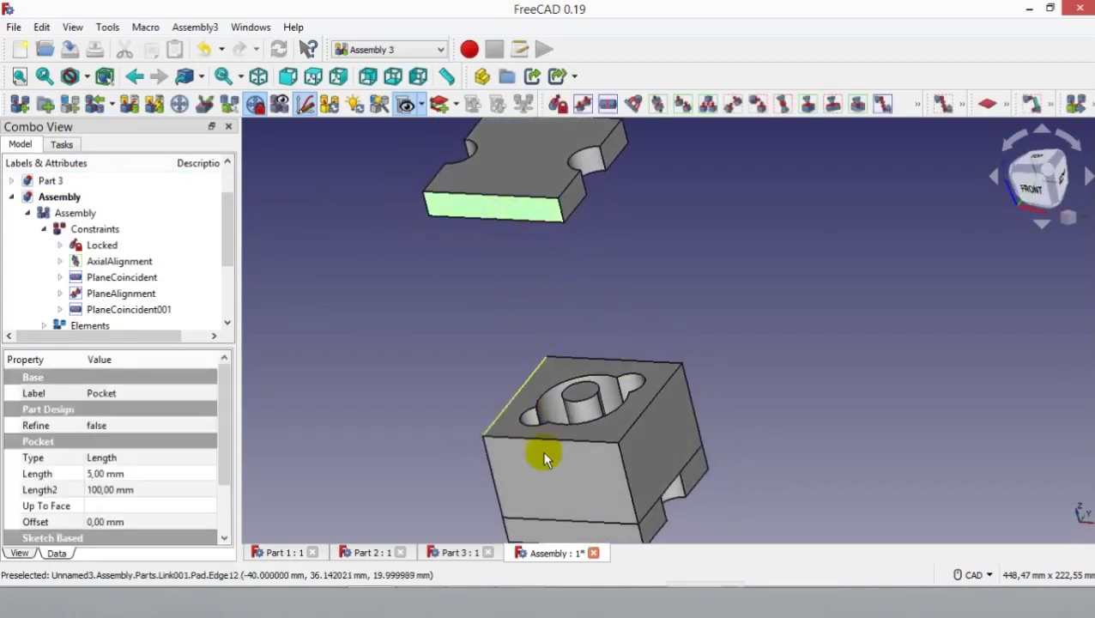
# Step: Add a PlaneAlignment between the plate's front face and the block's front face
pyautogui.keyDown('ctrl'); pyautogui.click(543, 485); pyautogui.keyUp('ctrl')
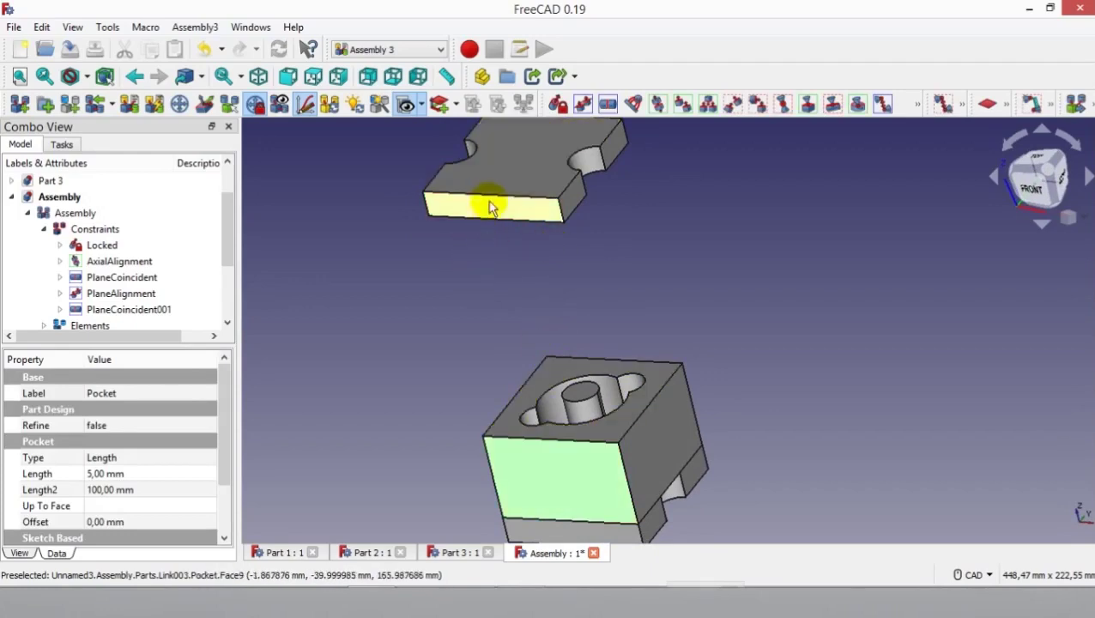
pyautogui.keyDown('ctrl'); pyautogui.click(562, 213); pyautogui.keyUp('ctrl')
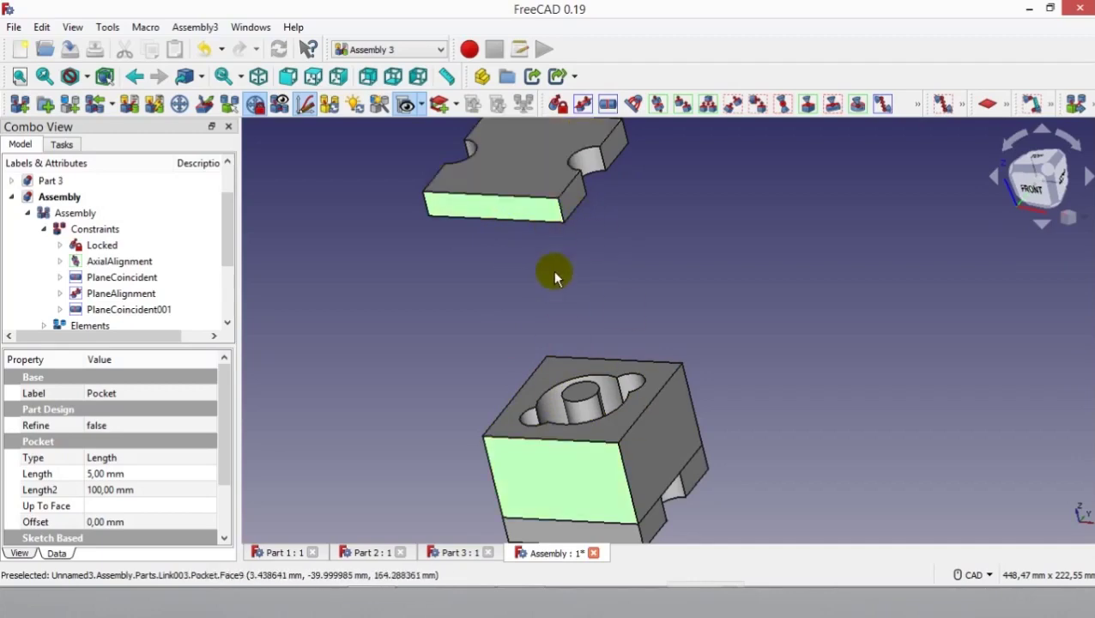
pyautogui.click(584, 101)
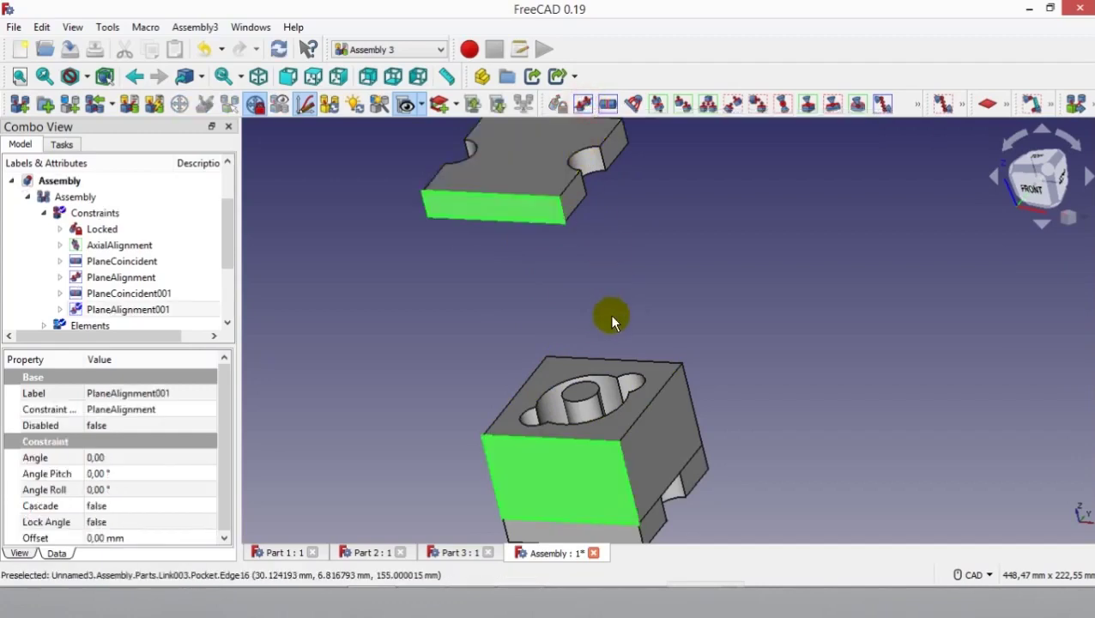
pyautogui.moveTo(567, 318); pyautogui.dragTo(543, 306, button='middle')
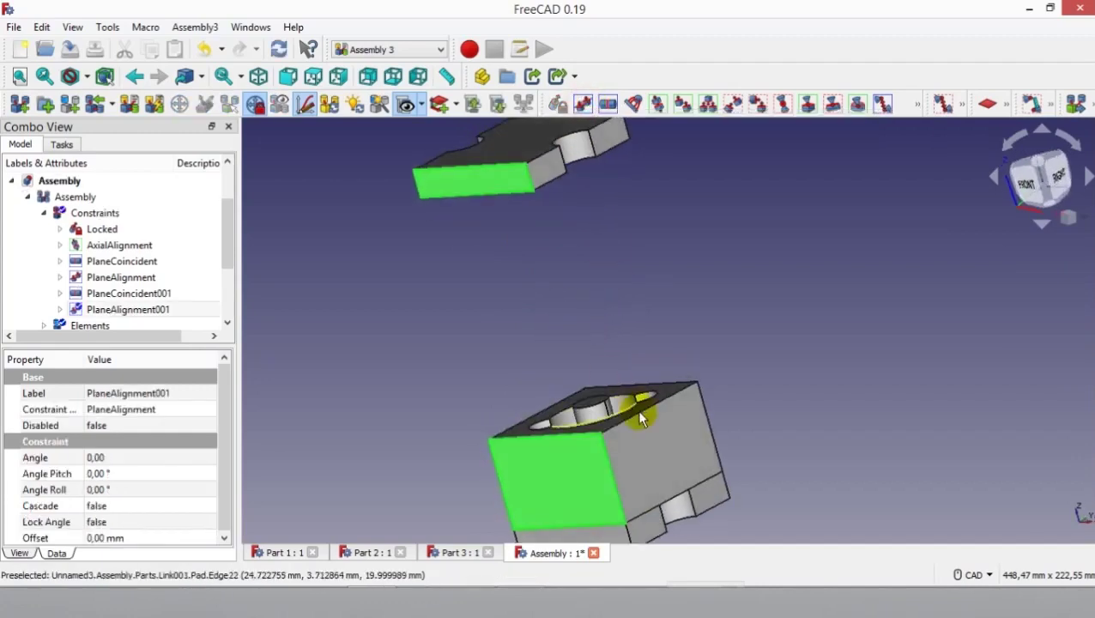
pyautogui.click(657, 390)
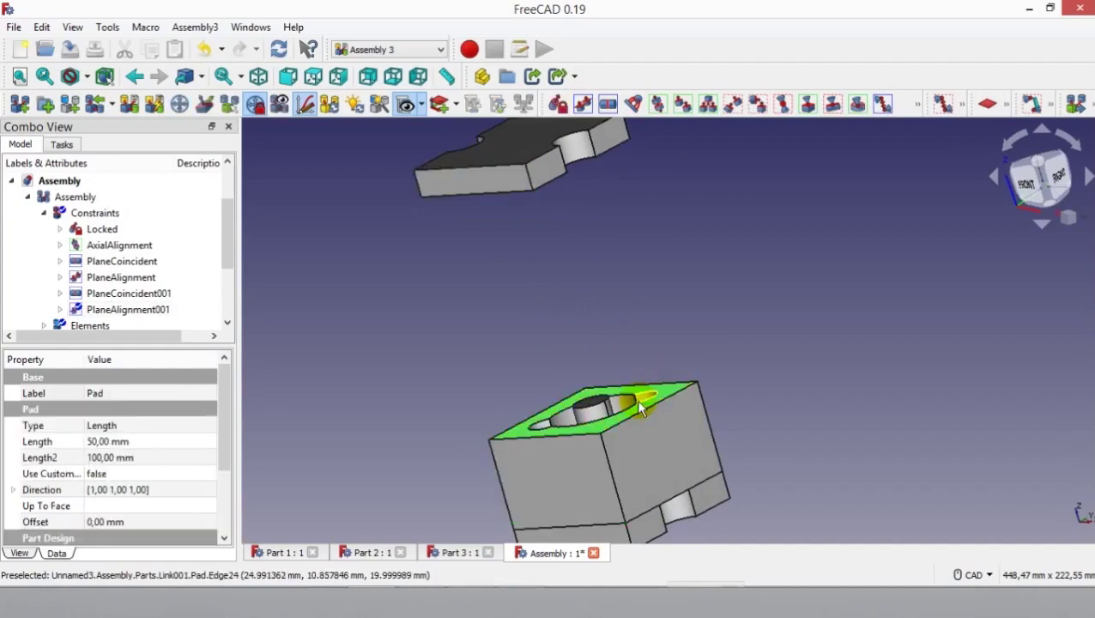
# Step: Make the plate's lower face coincident with the block's top face using PlaneCoincident
pyautogui.moveTo(506, 340); pyautogui.dragTo(506, 274, button='middle')
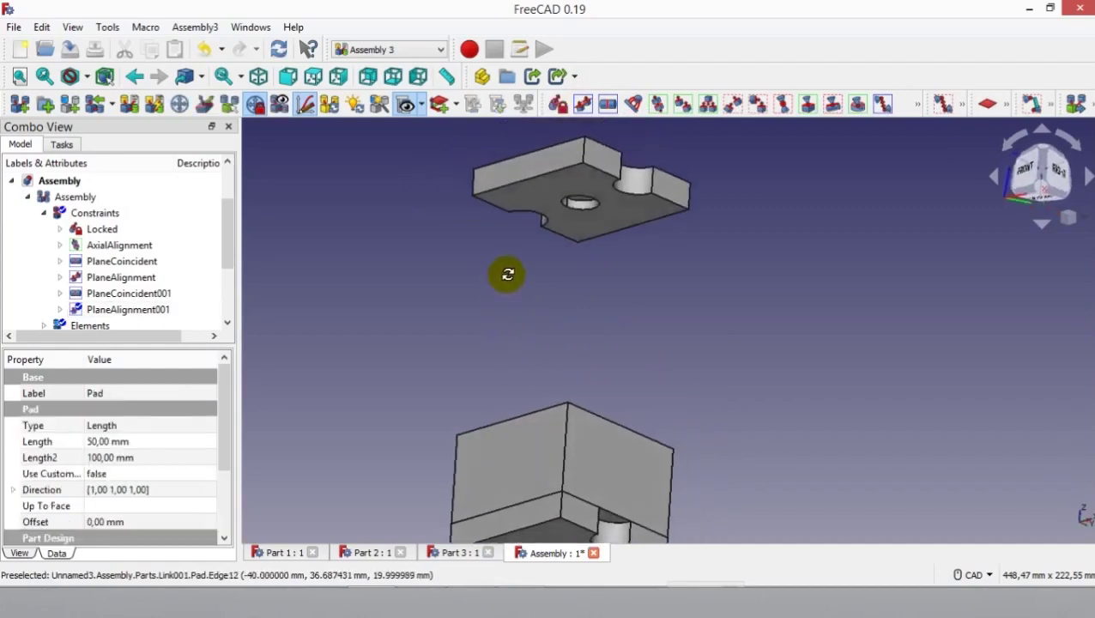
pyautogui.click(605, 193)
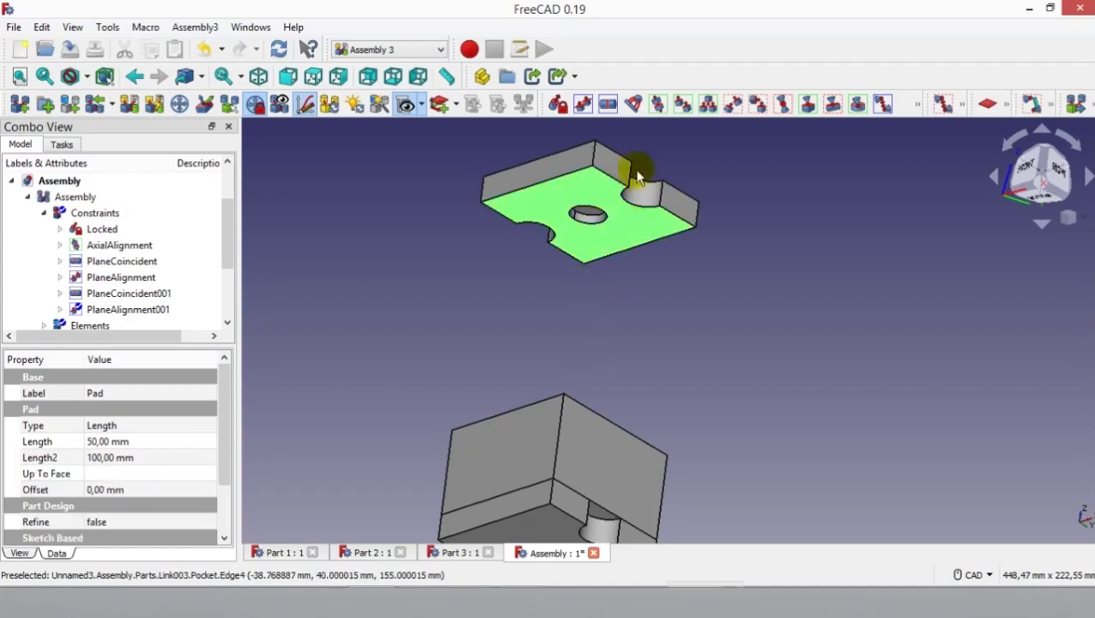
pyautogui.click(607, 103)
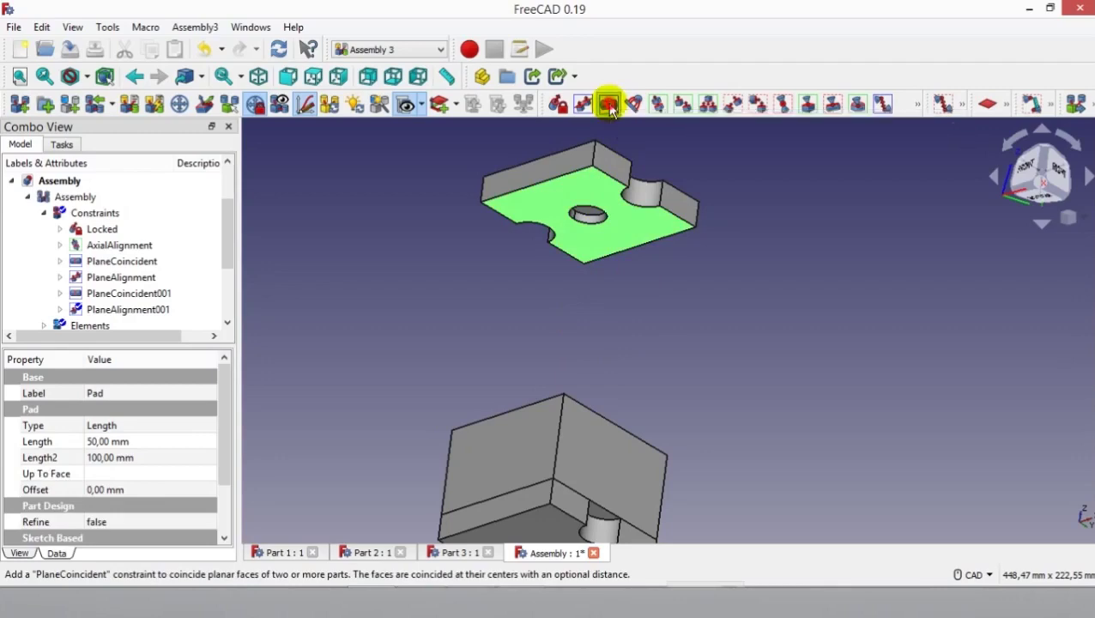
pyautogui.moveTo(611, 275)
pyautogui.mouseDown(button='middle')
pyautogui.moveTo(469, 288)
pyautogui.moveTo(520, 356)
pyautogui.moveTo(677, 264)
pyautogui.moveTo(669, 315)
pyautogui.moveTo(321, 246)
pyautogui.mouseUp(button='middle')
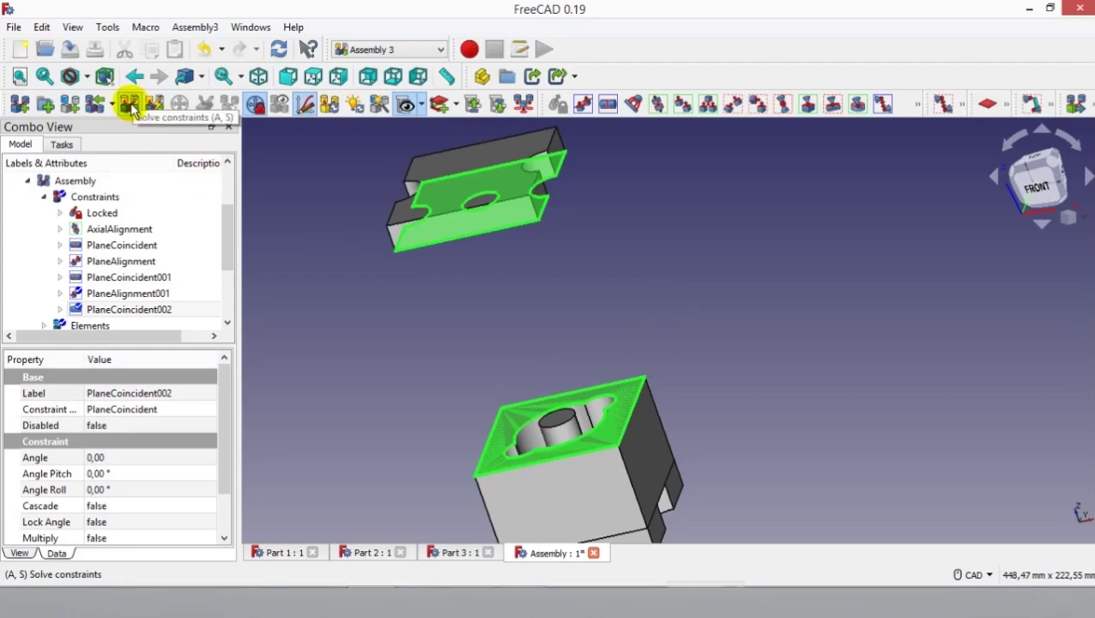
# Step: Solve the constraints so the slotted plate seats flush on top of the block
pyautogui.click(130, 107)
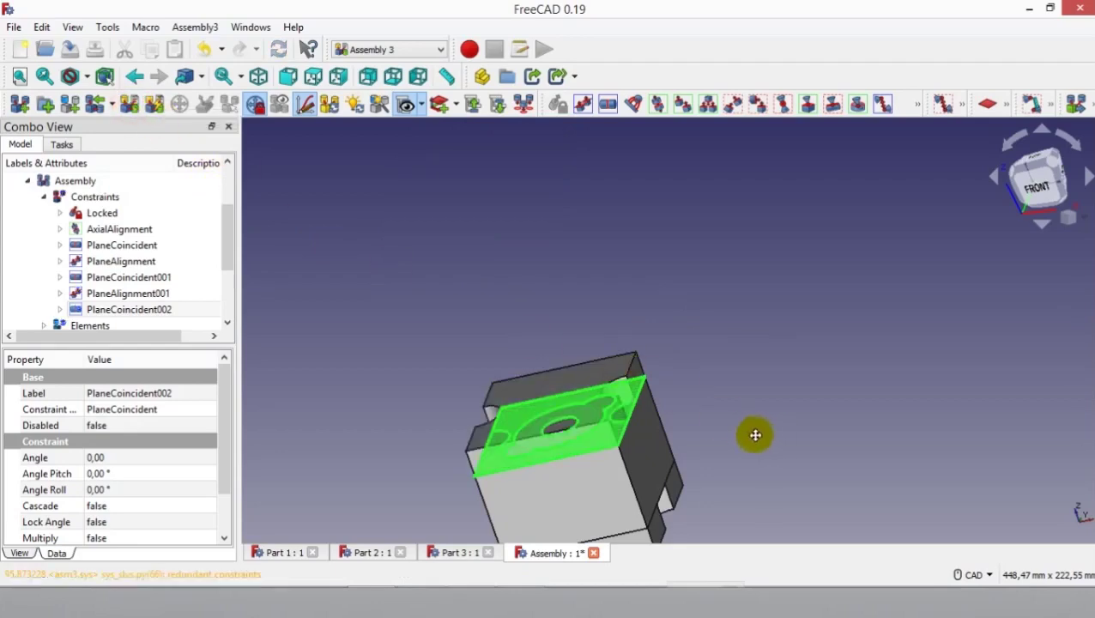
pyautogui.moveTo(755, 435)
pyautogui.mouseDown(button='middle')
pyautogui.moveTo(727, 356)
pyautogui.moveTo(764, 361)
pyautogui.moveTo(667, 390)
pyautogui.moveTo(552, 383)
pyautogui.mouseUp(button='middle')
pyautogui.click(765, 365)
pyautogui.moveTo(892, 259)
pyautogui.mouseDown(button='middle')
pyautogui.moveTo(836, 295)
pyautogui.moveTo(885, 298)
pyautogui.mouseUp(button='middle')
pyautogui.moveTo(447, 195)
pyautogui.mouseDown(button='middle')
pyautogui.moveTo(447, 268)
pyautogui.moveTo(460, 289)
pyautogui.moveTo(421, 291)
pyautogui.moveTo(550, 386)
pyautogui.mouseUp(button='middle')
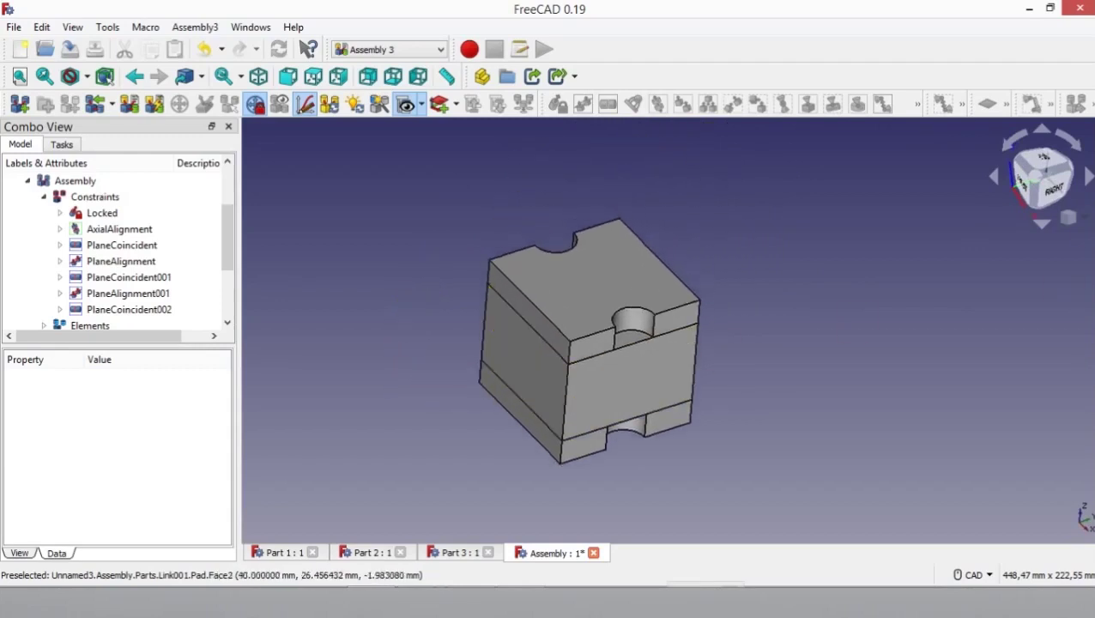
# Step: Switch to the isometric view and select the Mid part in the tree
pyautogui.click(1085, 217)
pyautogui.click(1068, 261)
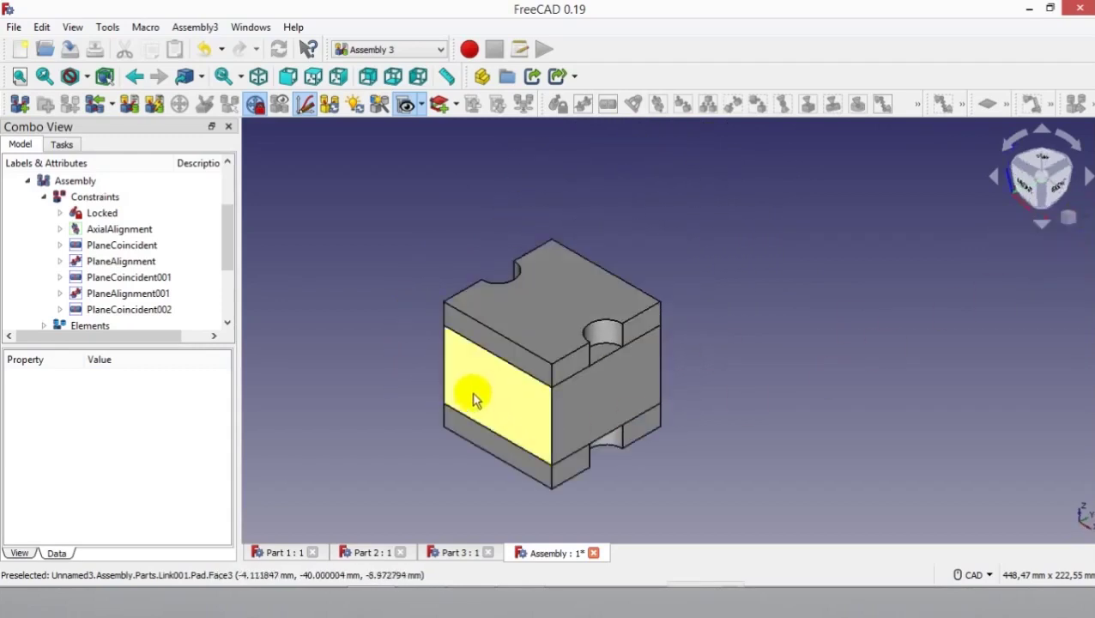
pyautogui.scroll(-1, 172, 275)
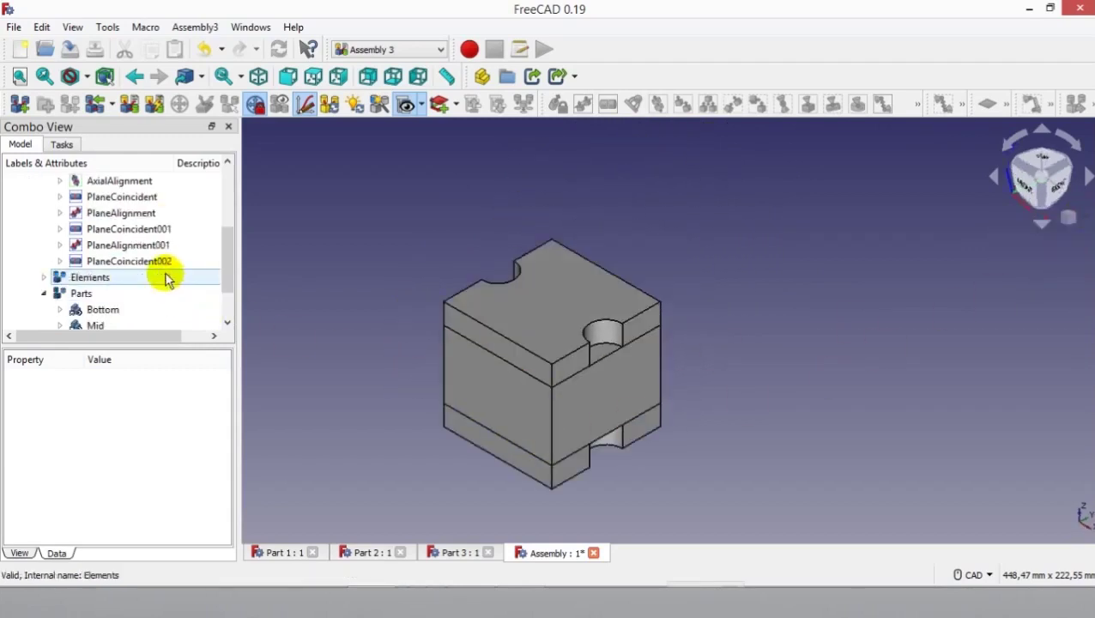
pyautogui.scroll(-1, 167, 277)
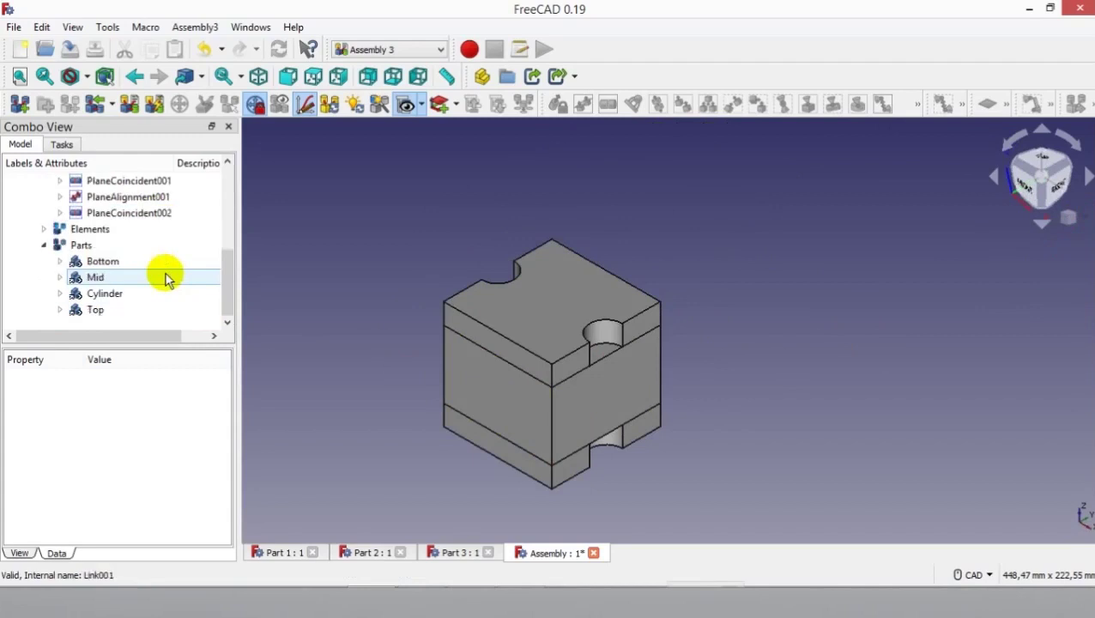
pyautogui.click(107, 283)
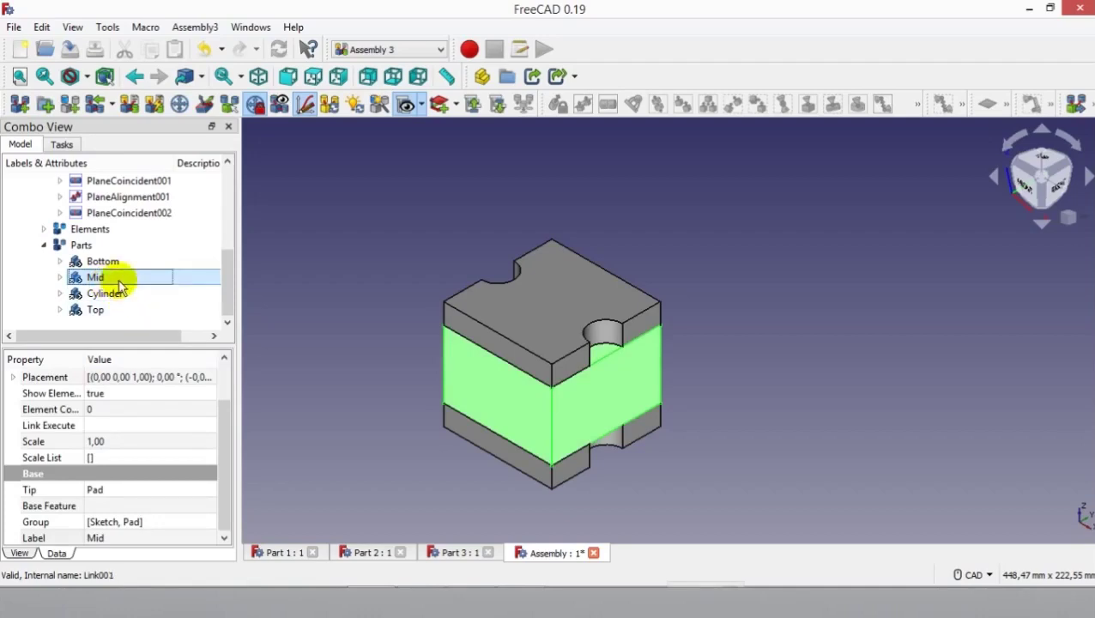
# Step: Set the Mid part's transparency to 56 in its Appearance dialog
pyautogui.rightClick(118, 281)
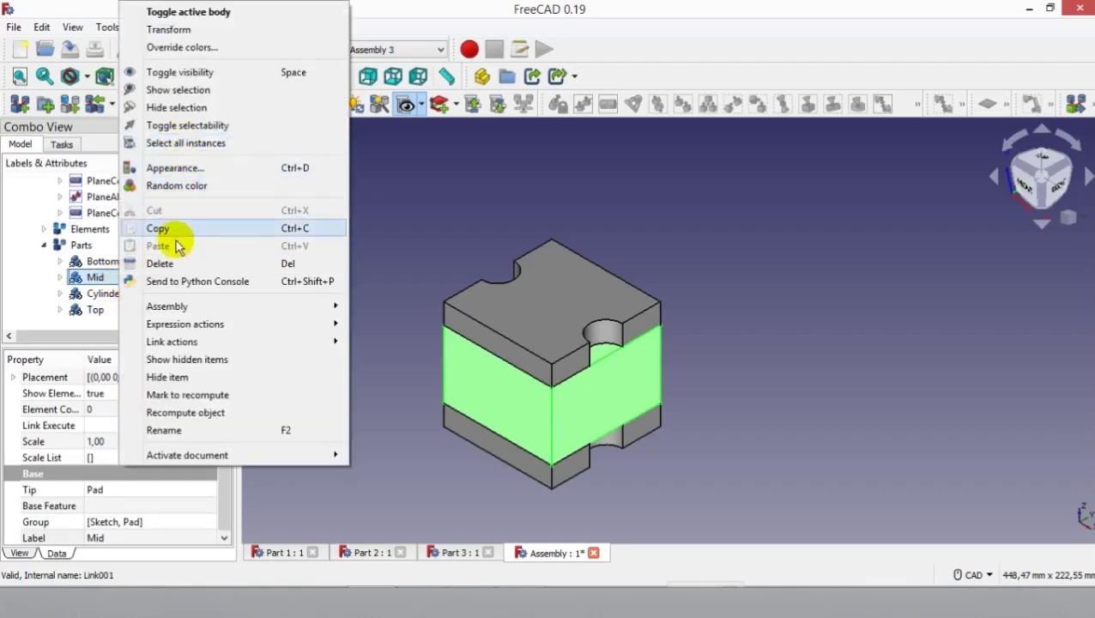
pyautogui.click(192, 168)
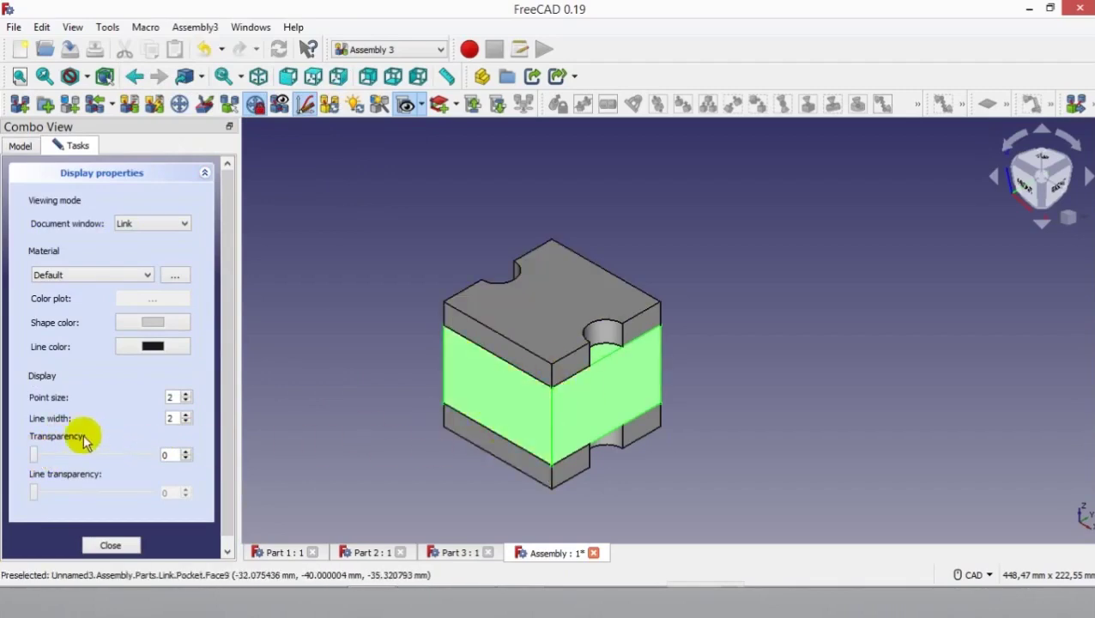
pyautogui.moveTo(34, 454); pyautogui.dragTo(81, 463)
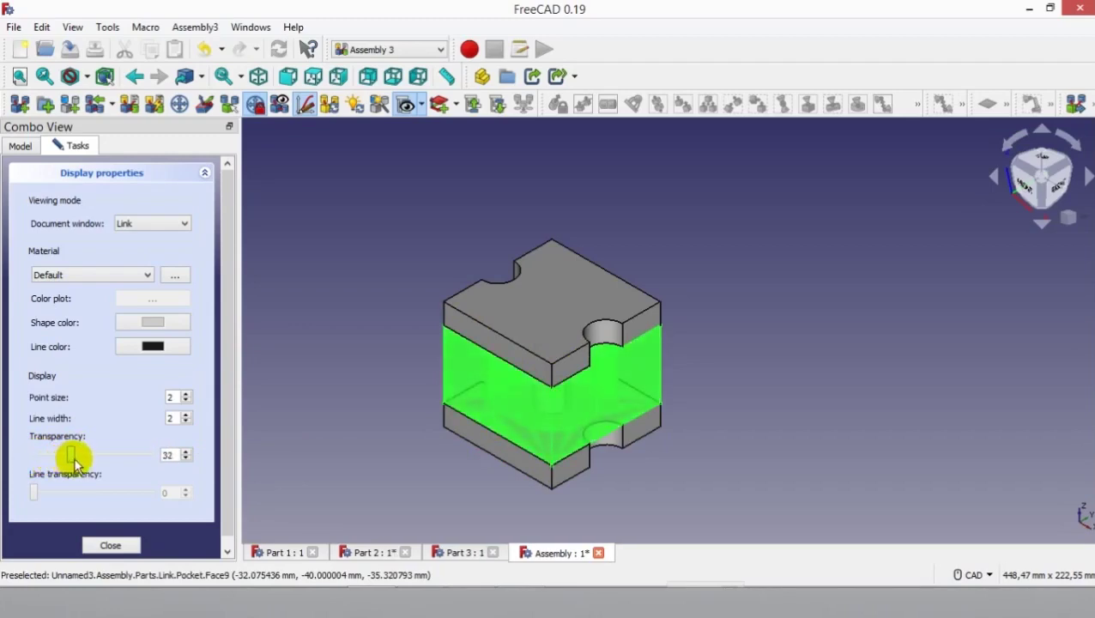
pyautogui.moveTo(83, 463); pyautogui.dragTo(101, 463)
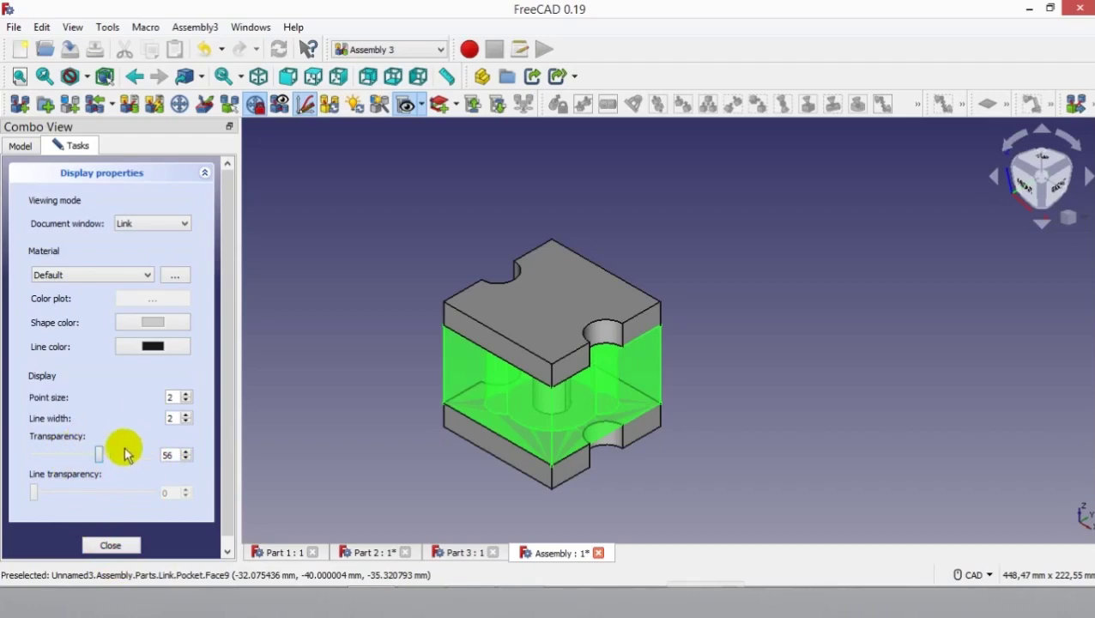
pyautogui.click(121, 551)
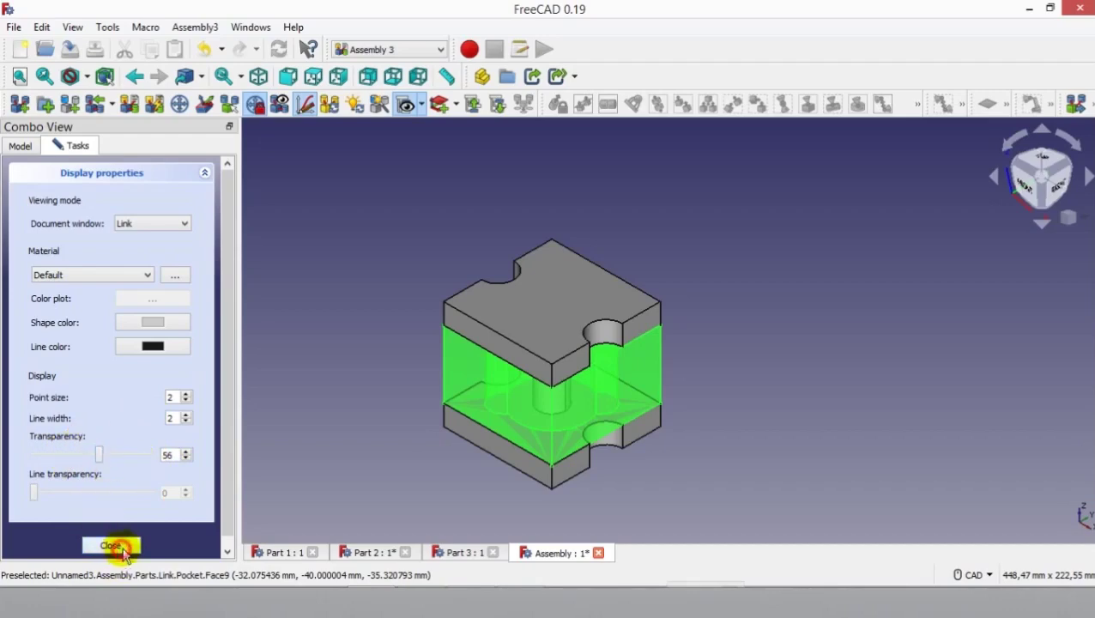
pyautogui.moveTo(401, 396)
pyautogui.mouseDown(button='middle')
pyautogui.moveTo(423, 401)
pyautogui.moveTo(450, 385)
pyautogui.mouseUp(button='middle')
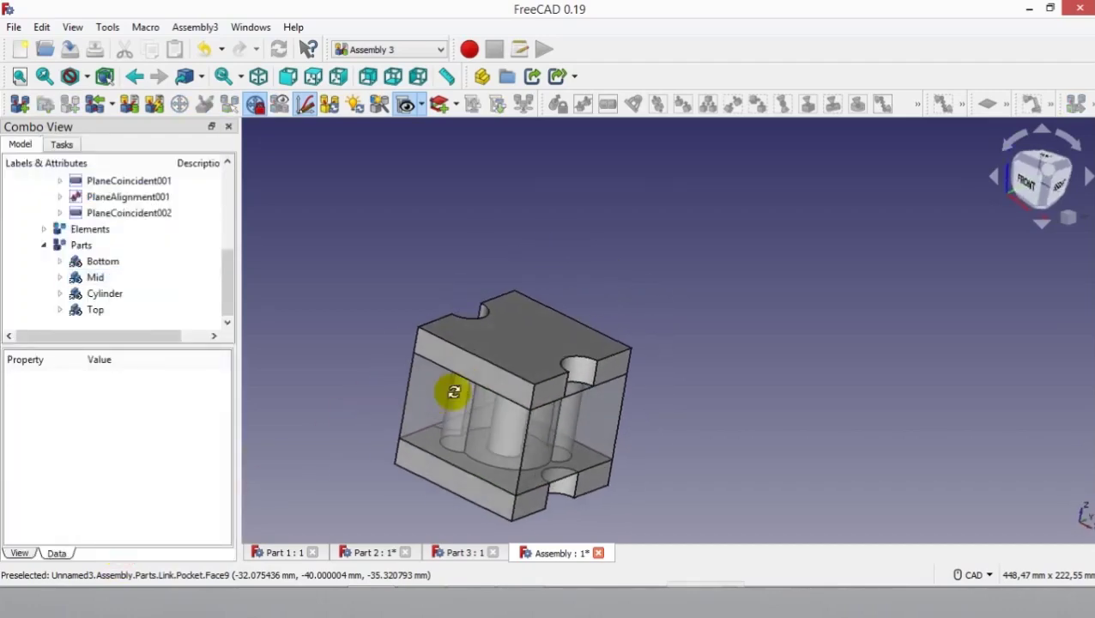
# Step: View the see-through assembly isometrically, then bring up the reference drawing from the taskbar
pyautogui.click(1068, 218)
pyautogui.click(1041, 263)
pyautogui.moveTo(831, 390)
pyautogui.mouseDown(button='middle')
pyautogui.moveTo(807, 280)
pyautogui.moveTo(709, 436)
pyautogui.moveTo(721, 318)
pyautogui.moveTo(733, 464)
pyautogui.moveTo(714, 433)
pyautogui.moveTo(721, 452)
pyautogui.moveTo(879, 384)
pyautogui.mouseUp(button='middle')
pyautogui.scroll(-2, 907, 304)
pyautogui.moveTo(906, 304)
pyautogui.mouseDown(button='middle')
pyautogui.moveTo(904, 317)
pyautogui.moveTo(930, 248)
pyautogui.moveTo(798, 388)
pyautogui.moveTo(781, 391)
pyautogui.moveTo(533, 325)
pyautogui.moveTo(449, 240)
pyautogui.moveTo(455, 258)
pyautogui.mouseUp(button='middle')
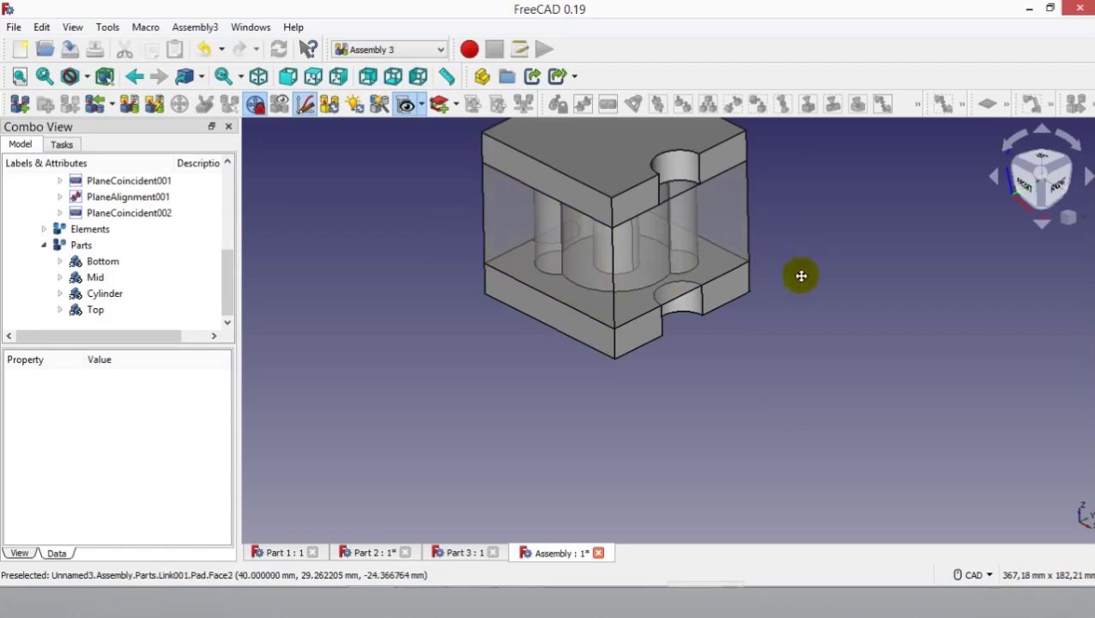
pyautogui.moveTo(799, 273); pyautogui.dragTo(805, 354, button='middle')
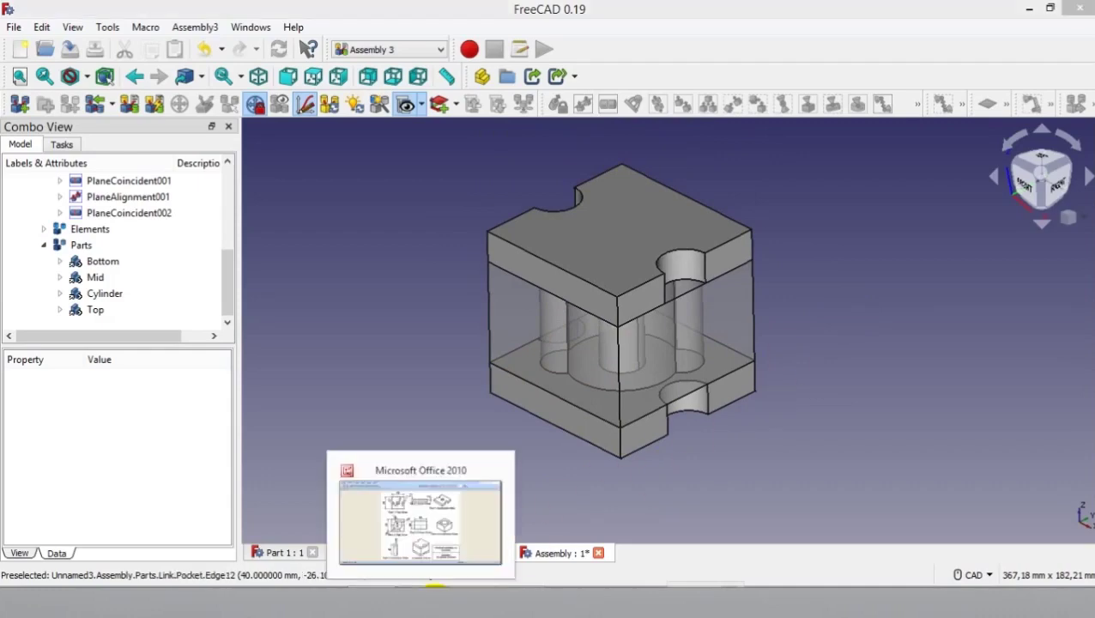
pyautogui.click(435, 586)
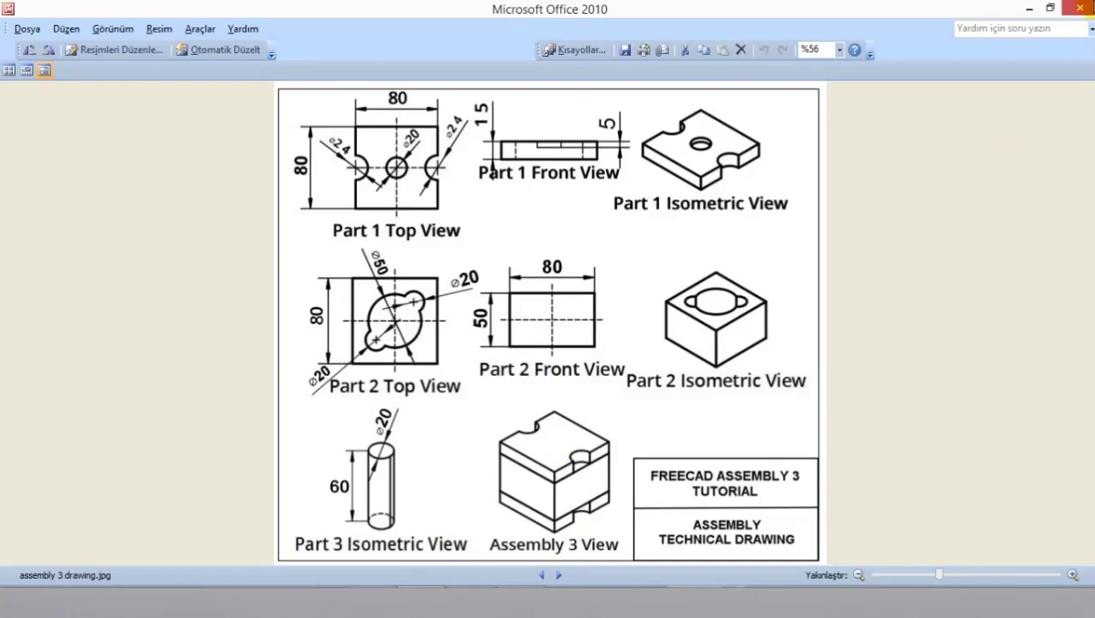
# Step: Go back to the FreeCAD window after checking the Assembly 3 drawing
pyautogui.click(1028, 8)
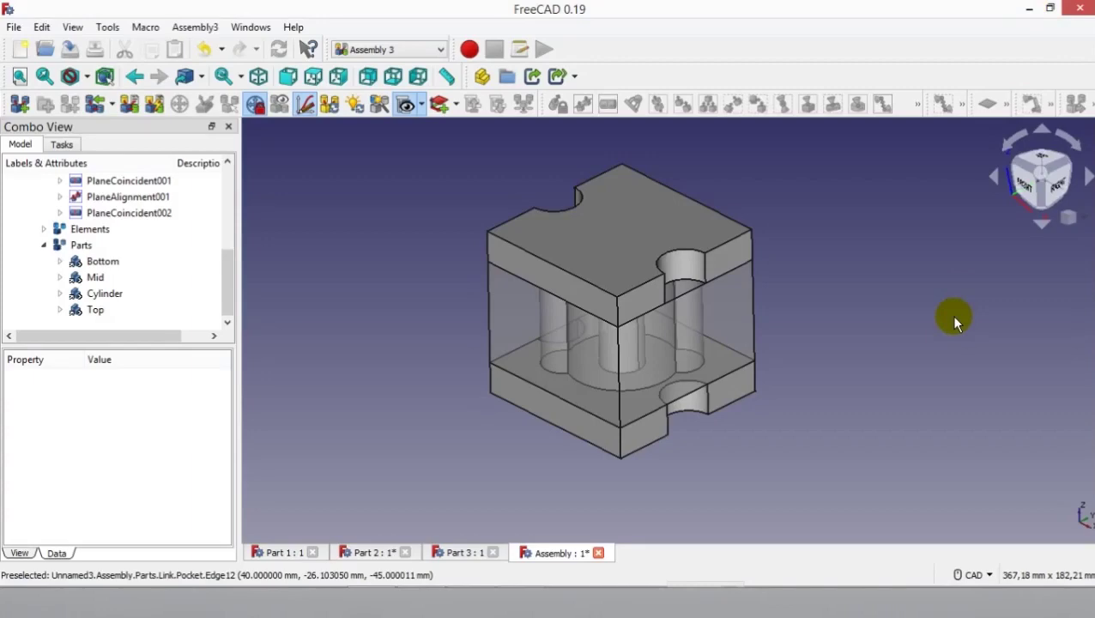
pyautogui.moveTo(954, 318); pyautogui.dragTo(864, 421, button='middle')
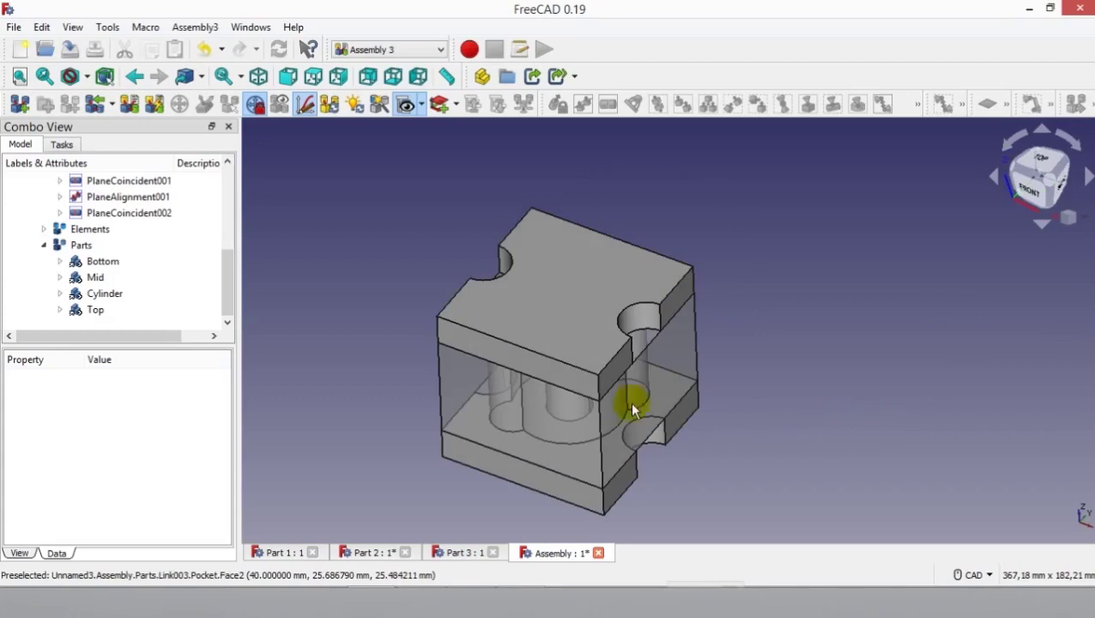
pyautogui.click(107, 262)
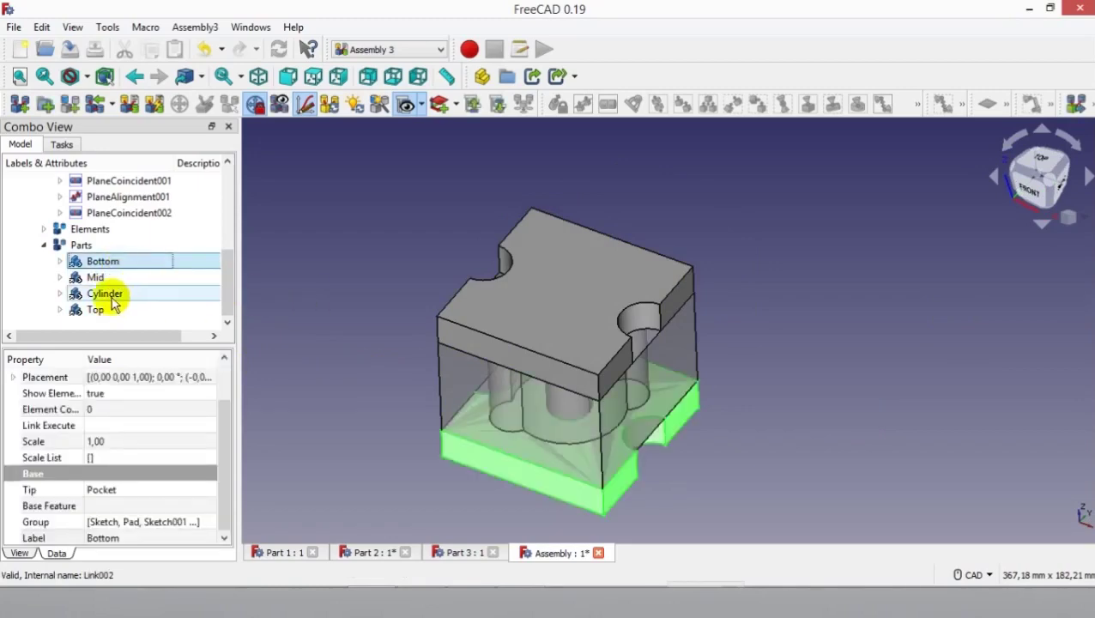
pyautogui.click(133, 294)
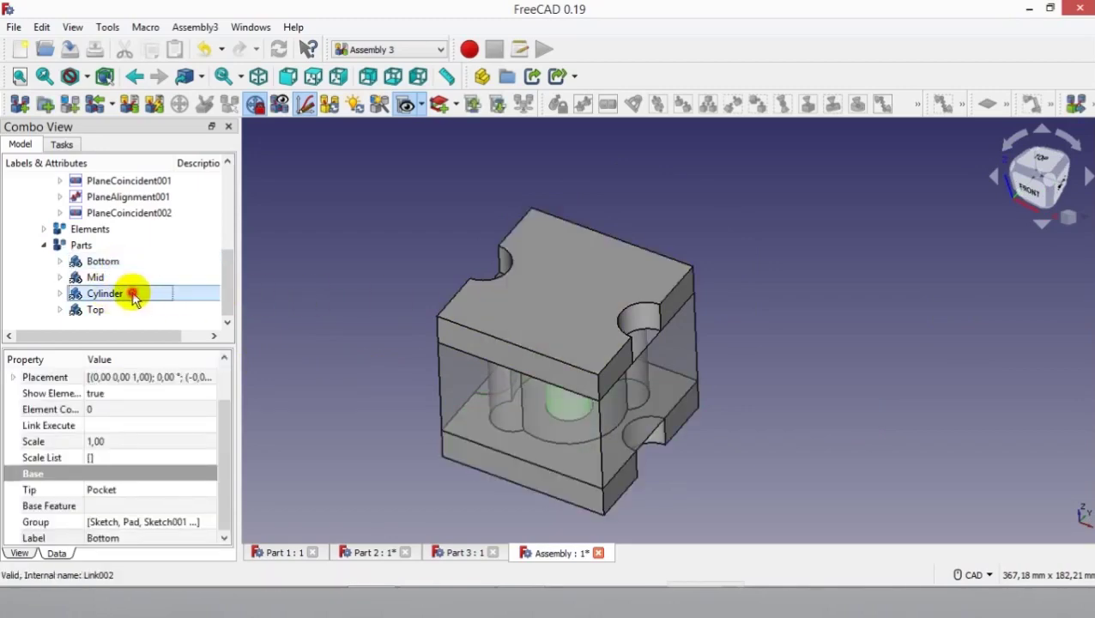
pyautogui.click(119, 310)
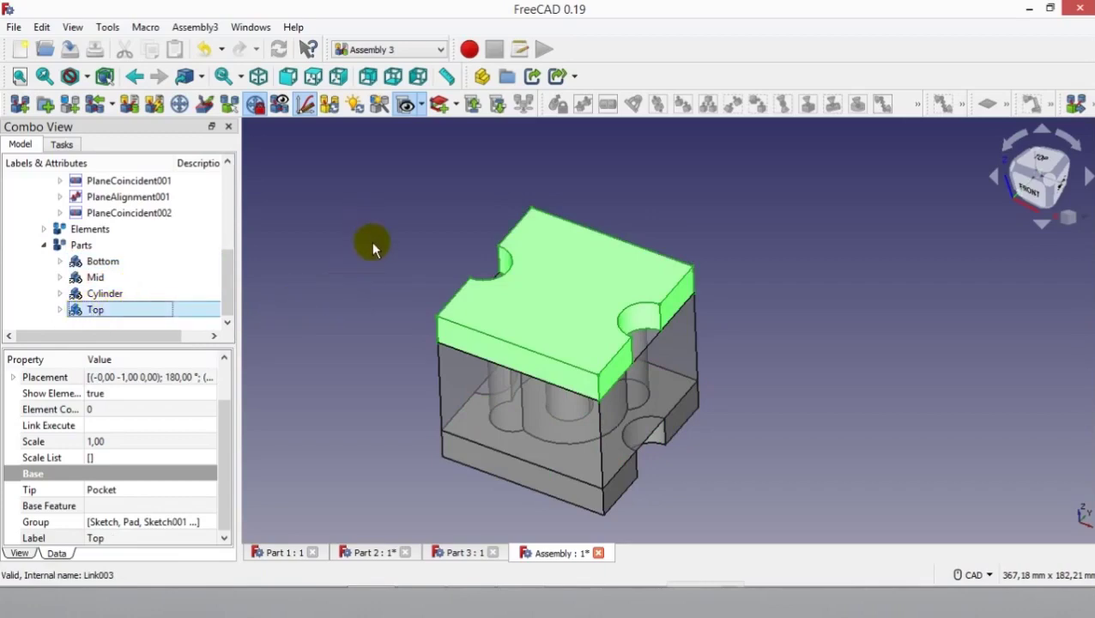
pyautogui.moveTo(372, 241); pyautogui.dragTo(748, 274, button='middle')
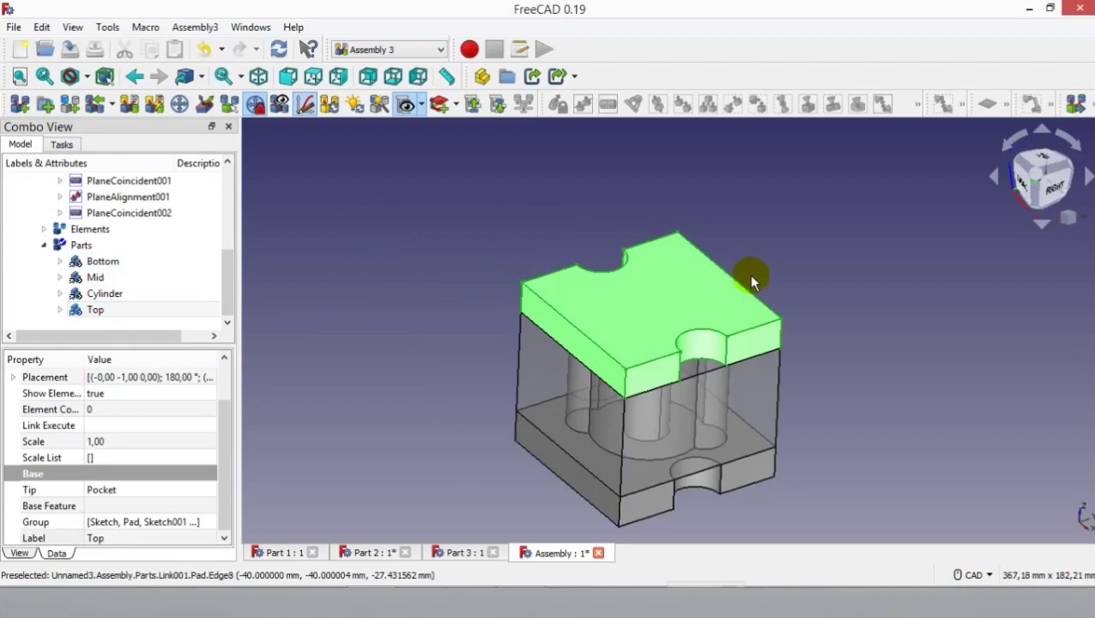
pyautogui.press('space')
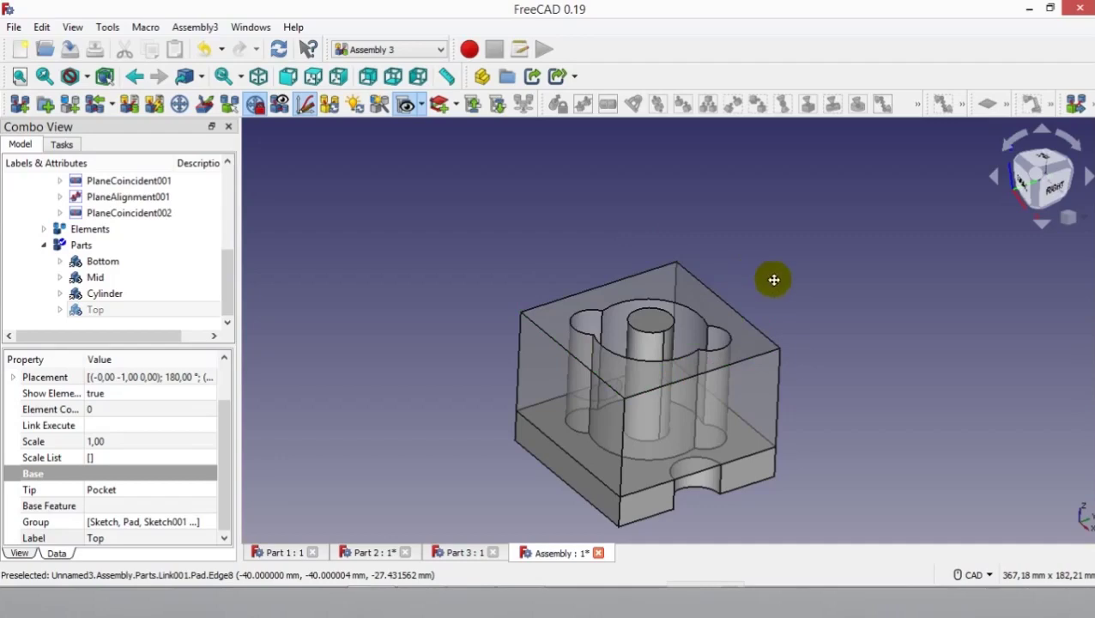
pyautogui.moveTo(748, 274); pyautogui.dragTo(803, 293, button='middle')
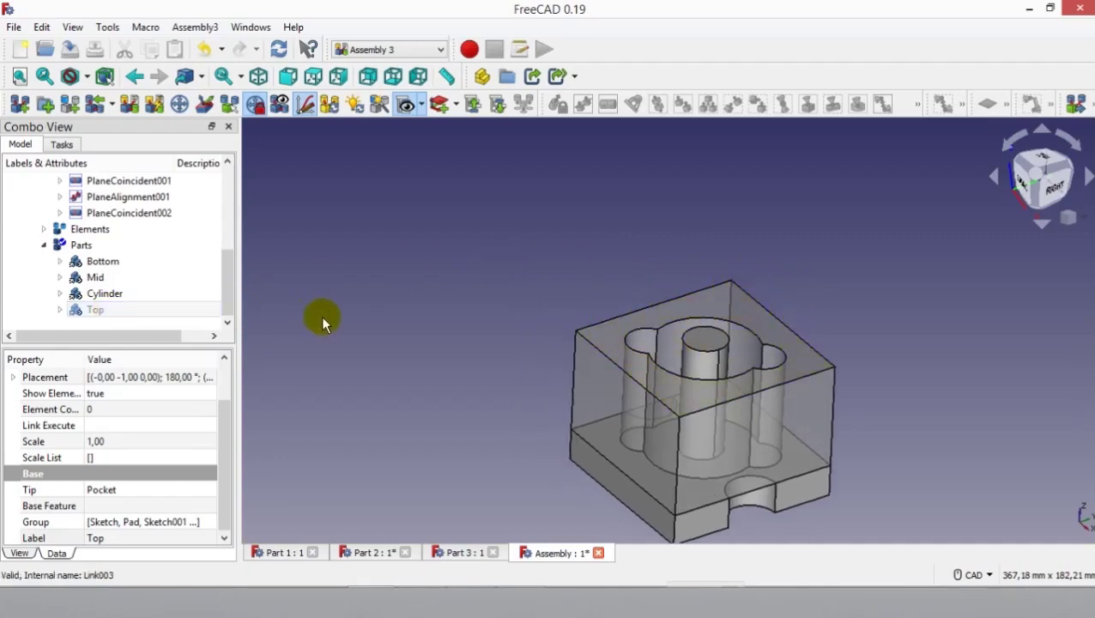
pyautogui.click(159, 294)
pyautogui.click(127, 310)
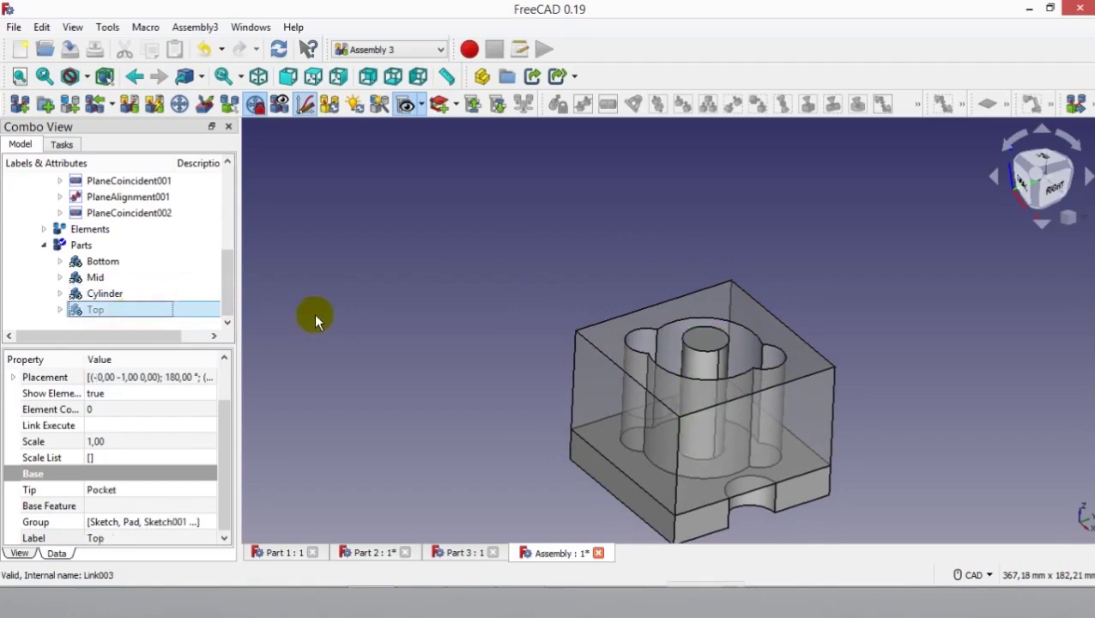
pyautogui.click(419, 314)
pyautogui.moveTo(419, 313)
pyautogui.mouseDown(button='middle')
pyautogui.moveTo(481, 288)
pyautogui.moveTo(470, 265)
pyautogui.moveTo(489, 281)
pyautogui.moveTo(472, 340)
pyautogui.moveTo(485, 359)
pyautogui.mouseUp(button='middle')
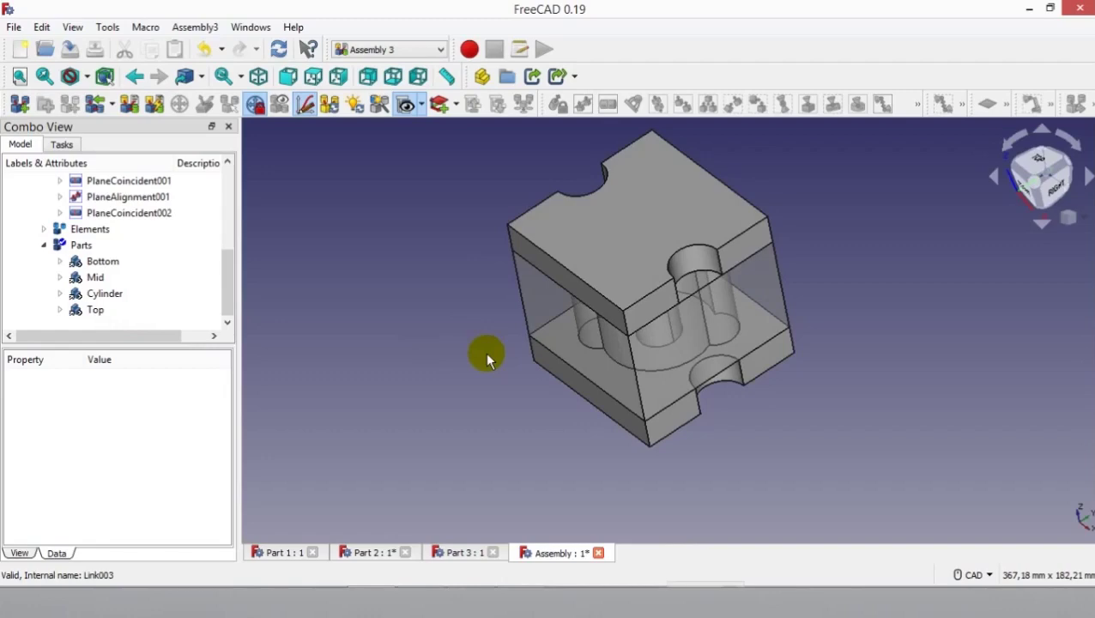
pyautogui.moveTo(485, 359); pyautogui.dragTo(797, 390, button='middle')
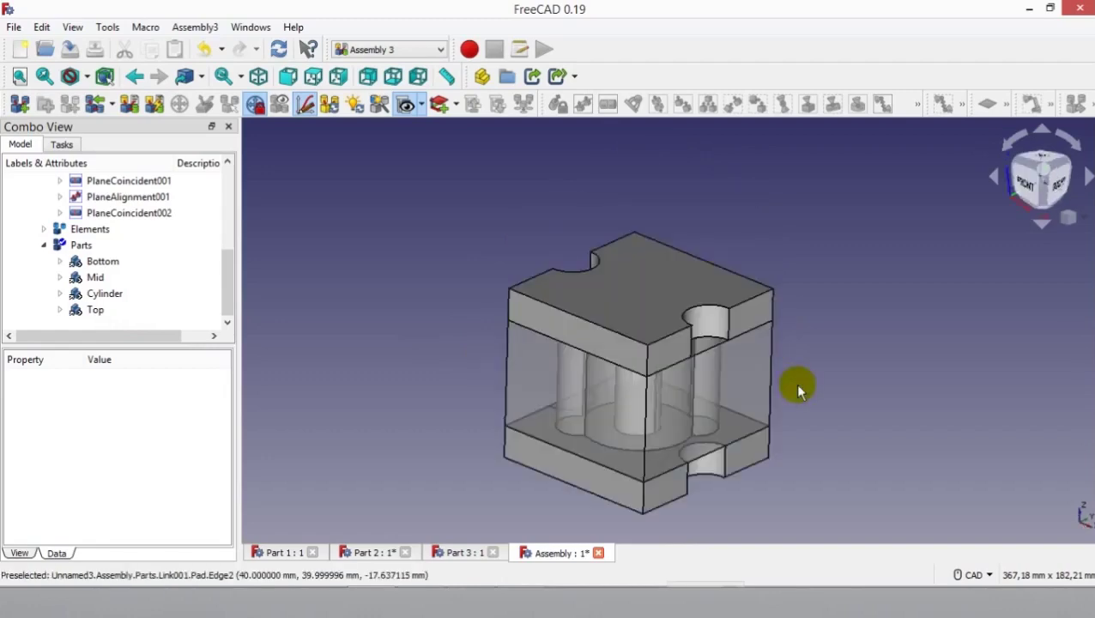